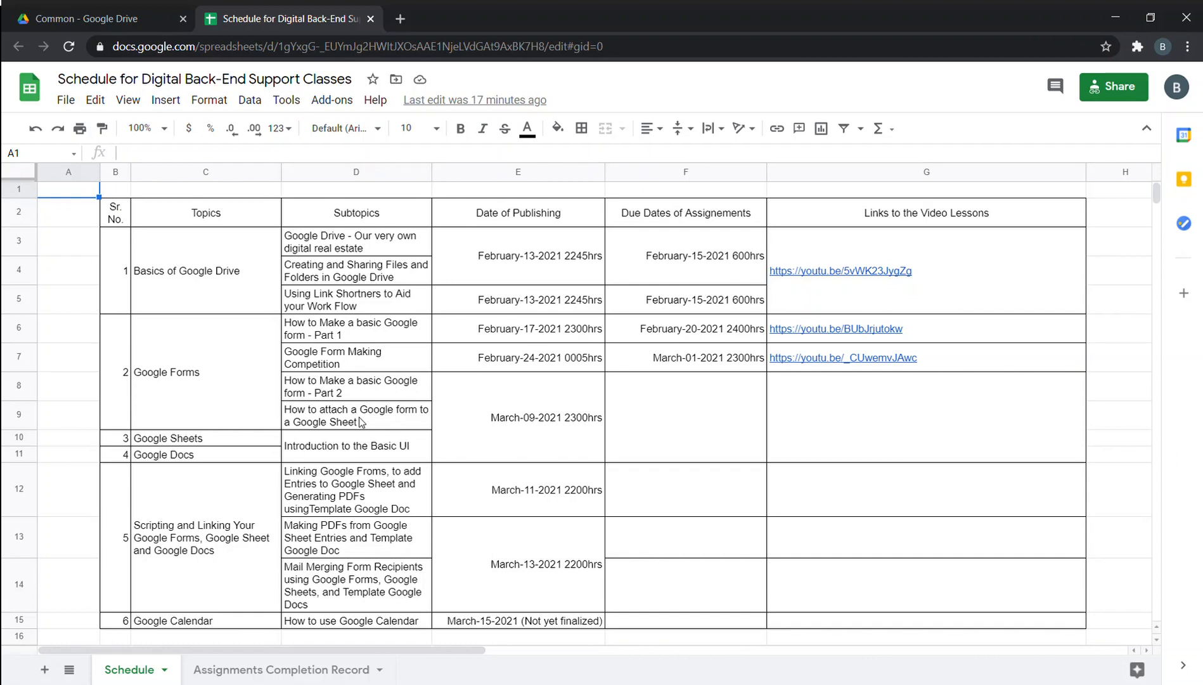
Open 'Copy of A.B.C. Member's Database' from the Drive Resources folder.
{"action": "left_click", "coordinate": [125, 10]}
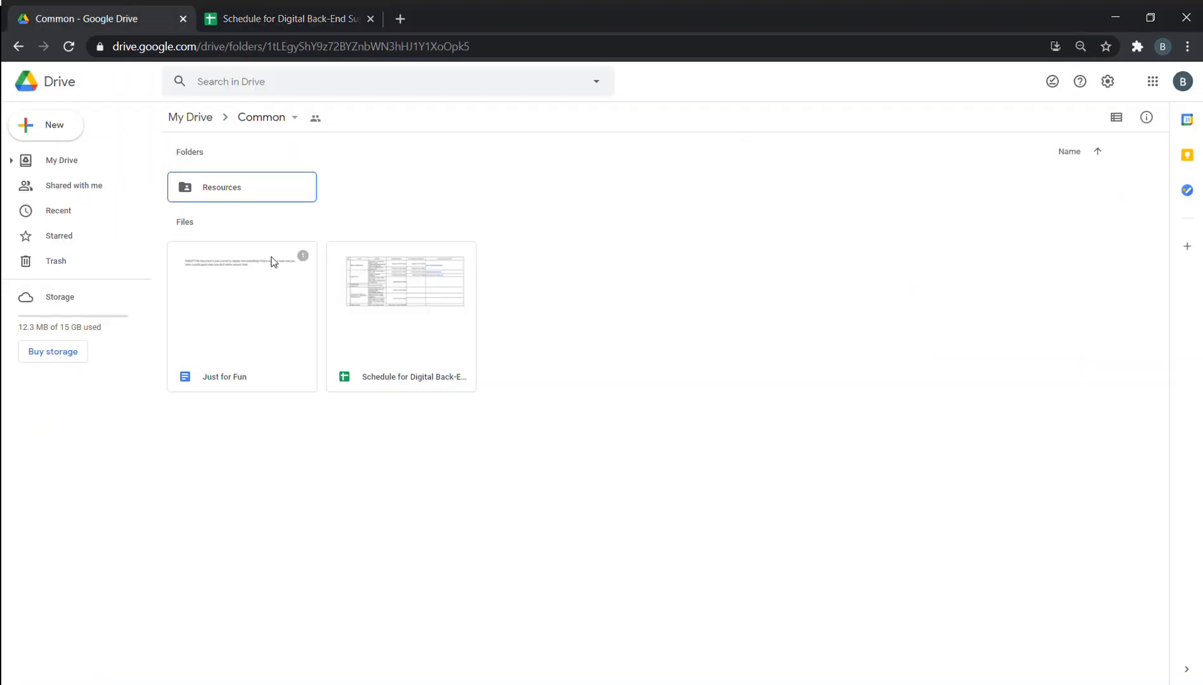
{"action": "double_click", "coordinate": [266, 181]}
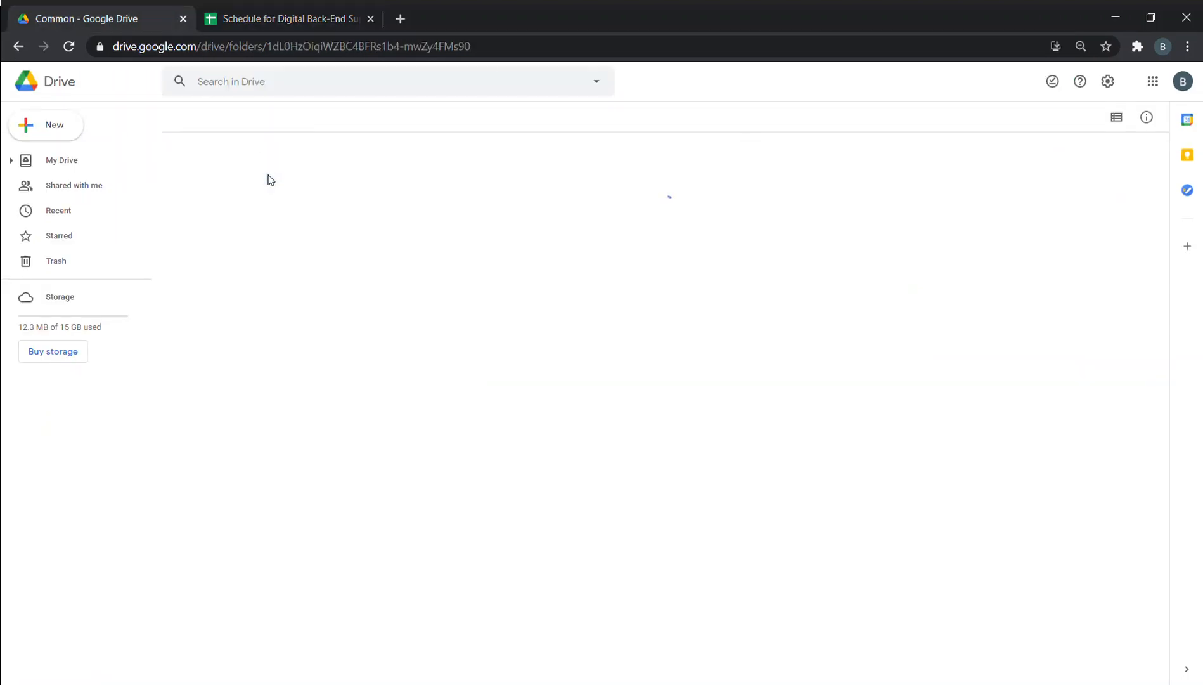
{"action": "double_click", "coordinate": [387, 315]}
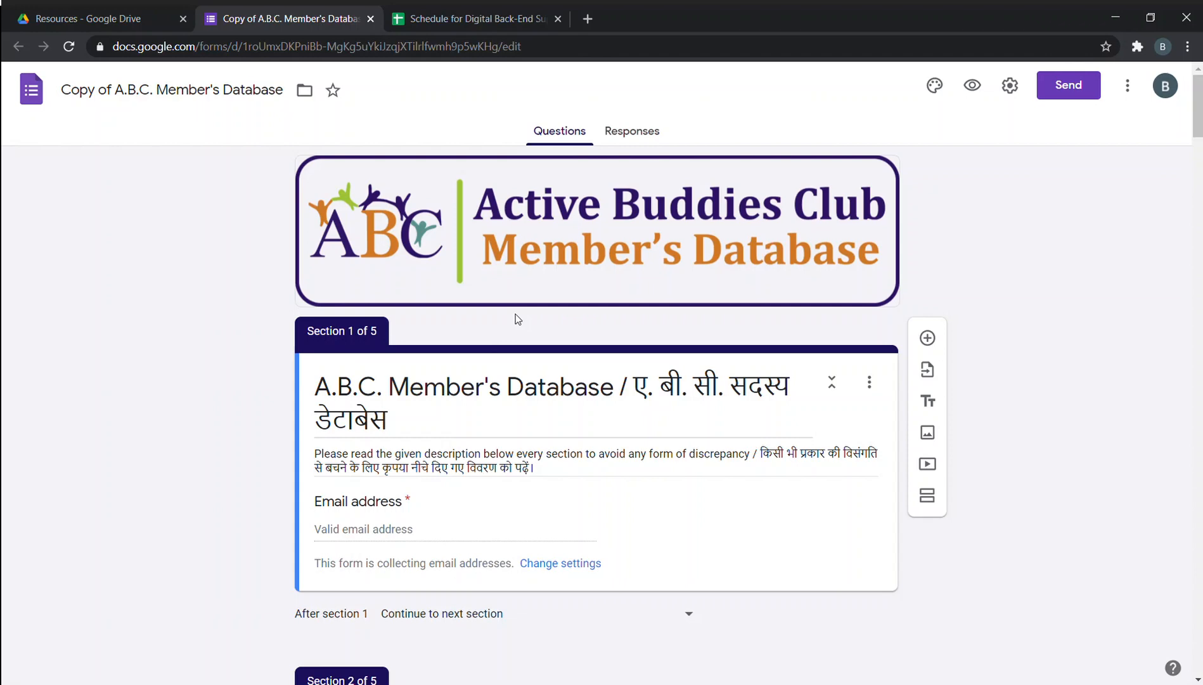
{"action": "scroll", "coordinate": [571, 287], "scroll_direction": "down", "scroll_amount": 5}
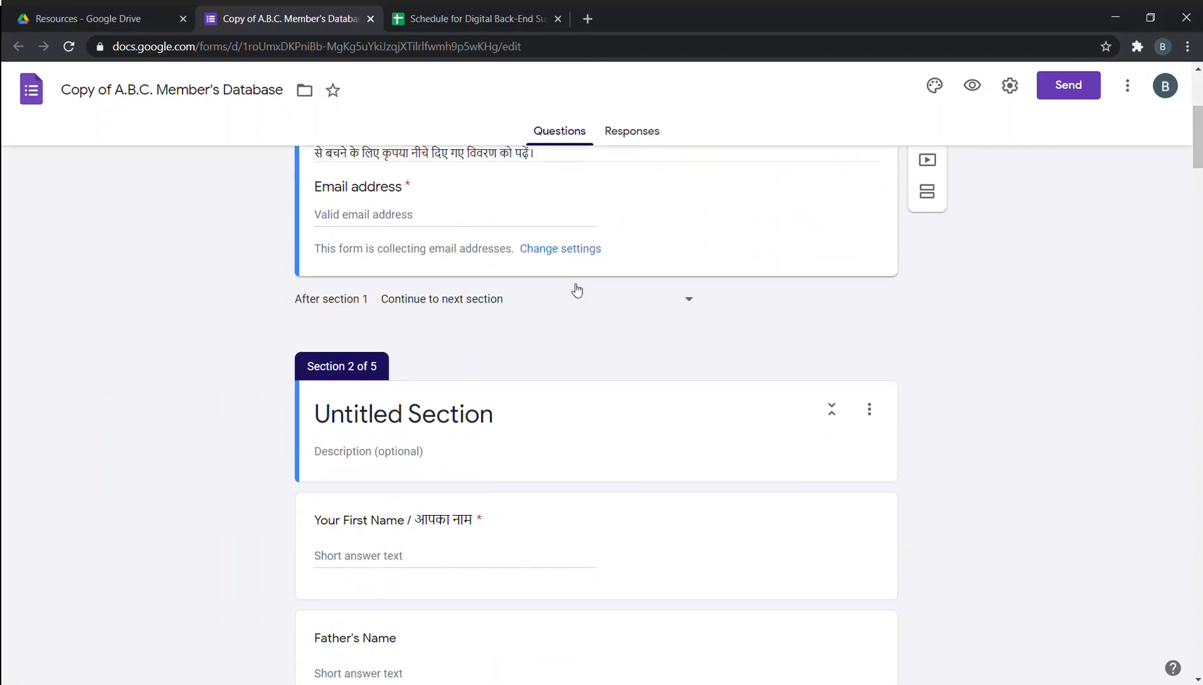
{"action": "scroll", "coordinate": [572, 285], "scroll_direction": "up", "scroll_amount": 2}
{"action": "scroll", "coordinate": [573, 287], "scroll_direction": "down", "scroll_amount": 5}
{"action": "scroll", "coordinate": [573, 287], "scroll_direction": "down", "scroll_amount": 10}
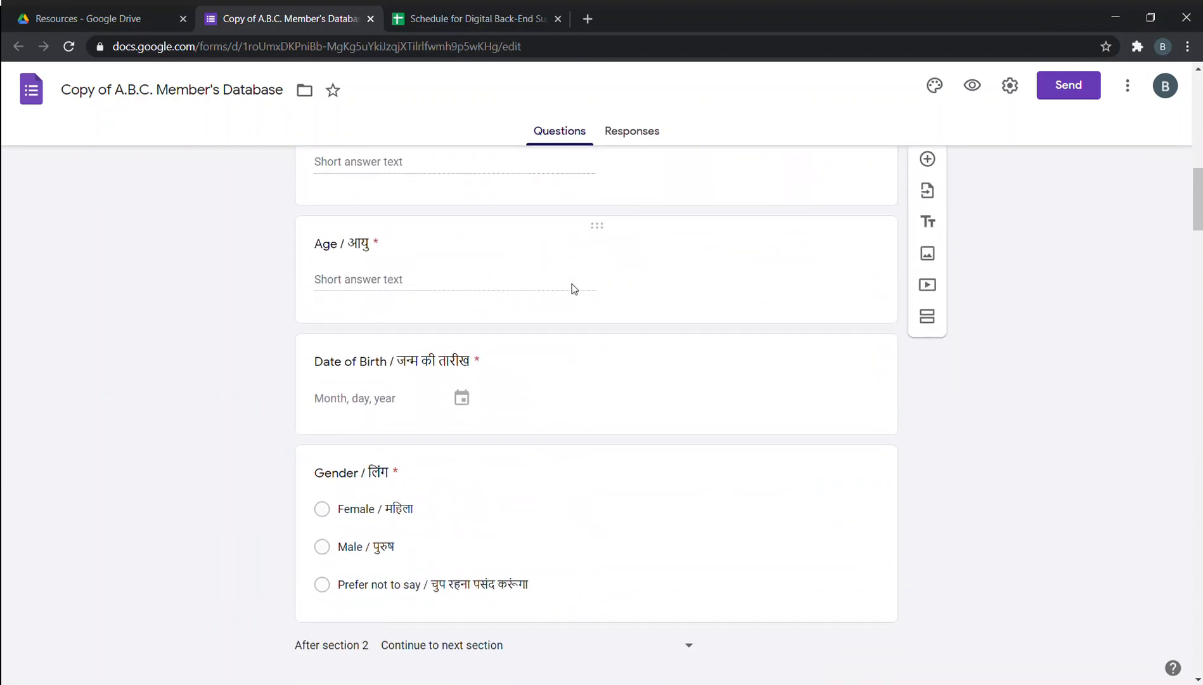
{"action": "scroll", "coordinate": [572, 283], "scroll_direction": "down", "scroll_amount": 3}
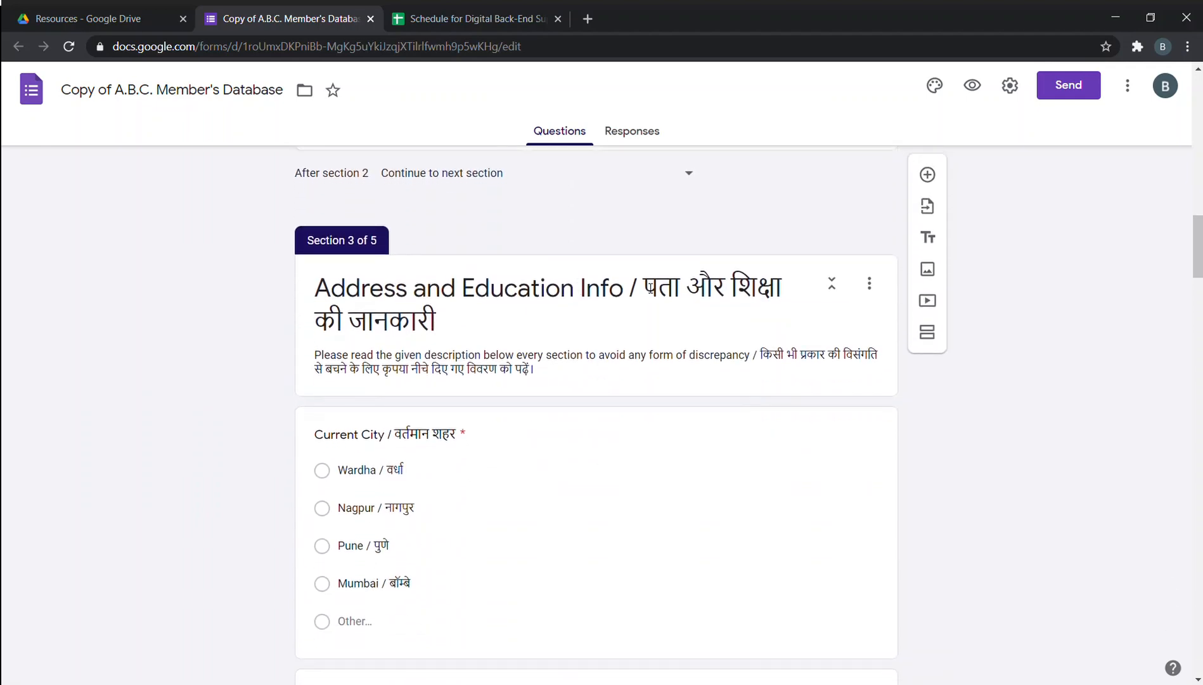
{"action": "scroll", "coordinate": [1076, 274], "scroll_direction": "down", "scroll_amount": 1}
{"action": "scroll", "coordinate": [1077, 274], "scroll_direction": "down", "scroll_amount": 6}
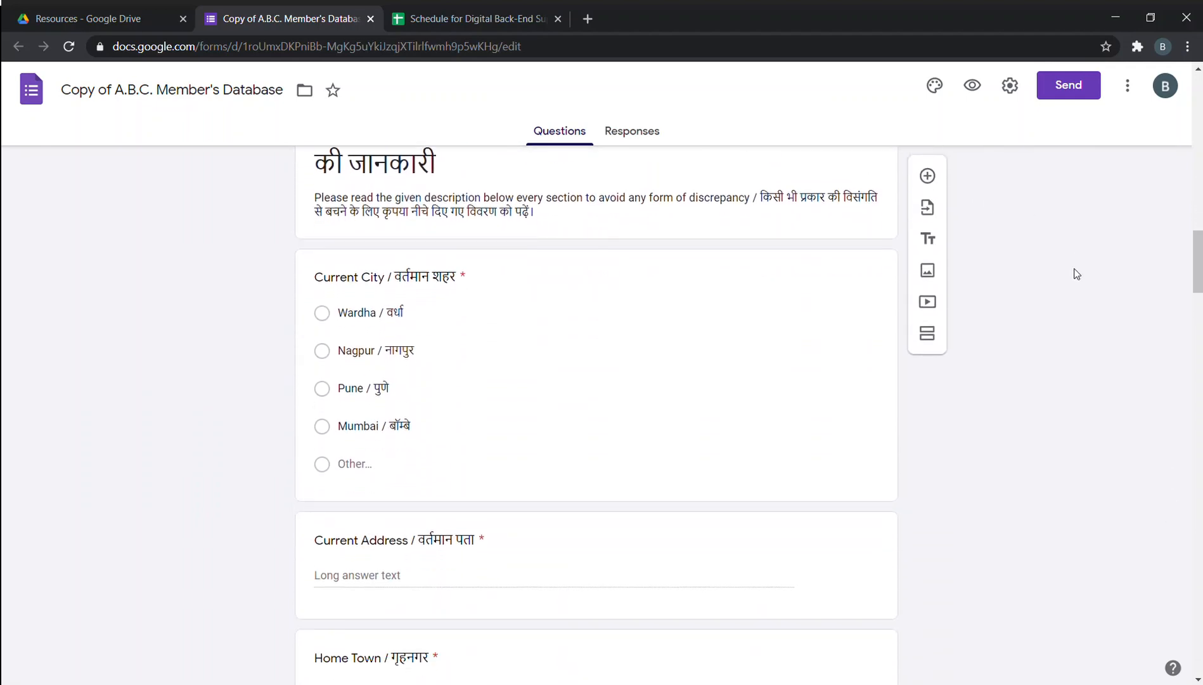
{"action": "scroll", "coordinate": [1076, 274], "scroll_direction": "down", "scroll_amount": 5}
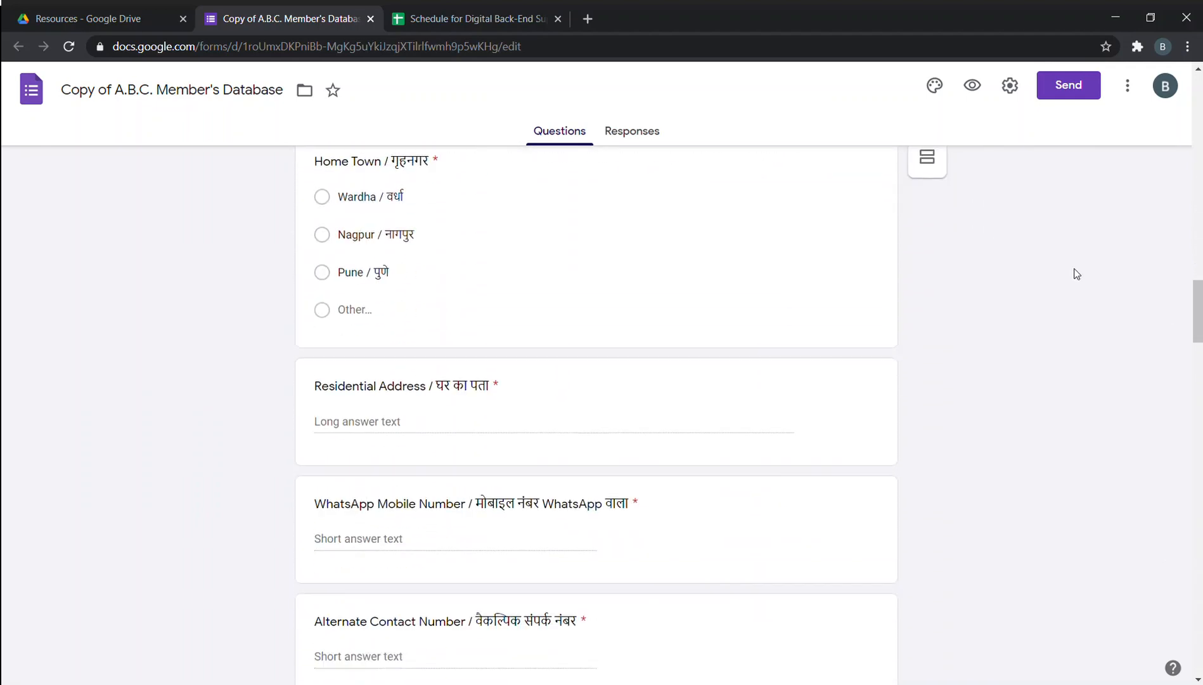
{"action": "scroll", "coordinate": [1076, 274], "scroll_direction": "down", "scroll_amount": 5}
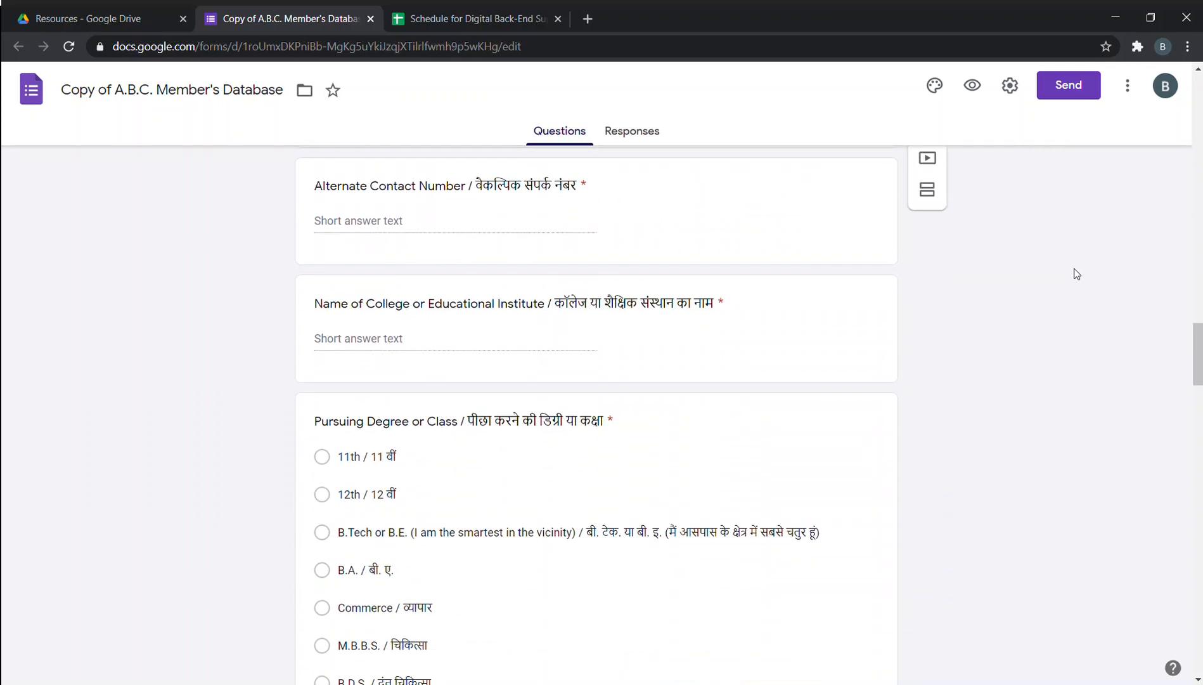
{"action": "scroll", "coordinate": [985, 446], "scroll_direction": "down", "scroll_amount": 15}
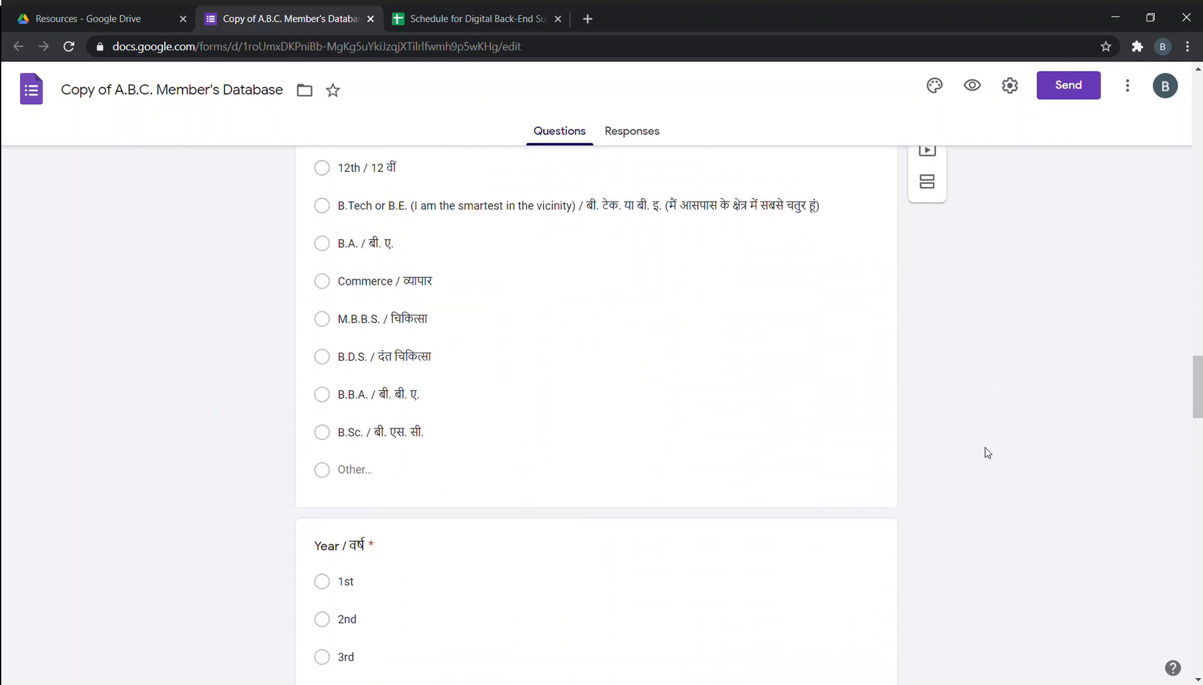
{"action": "scroll", "coordinate": [985, 442], "scroll_direction": "down", "scroll_amount": 15}
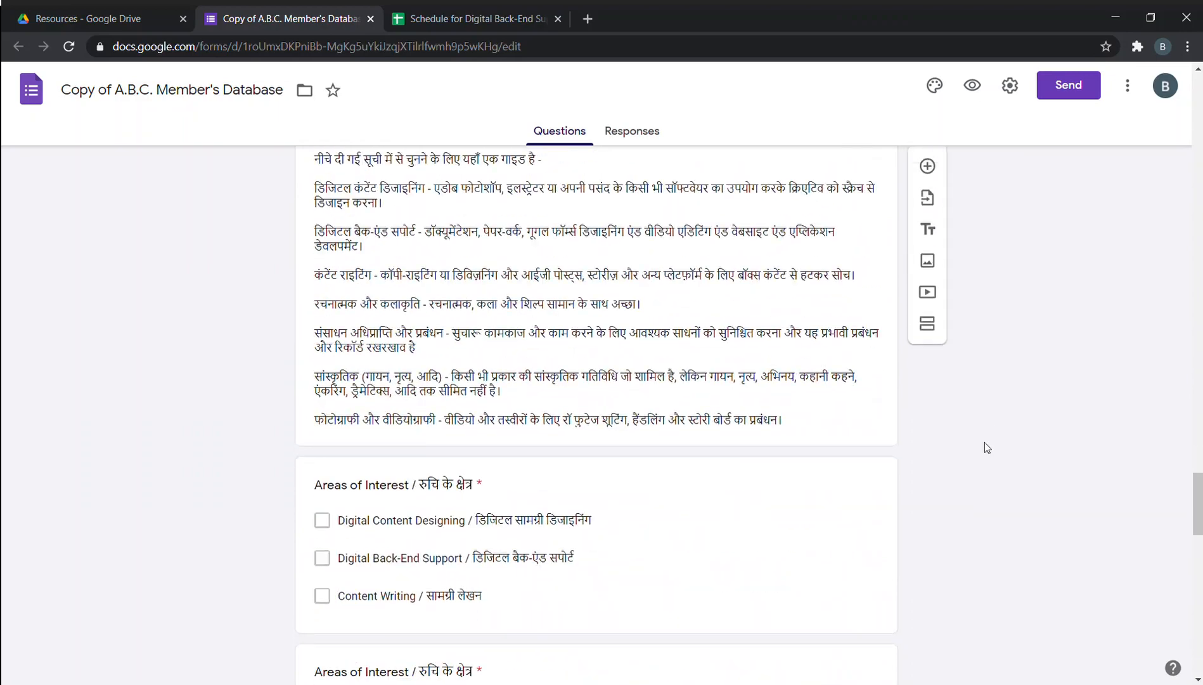
{"action": "scroll", "coordinate": [983, 442], "scroll_direction": "down", "scroll_amount": 16}
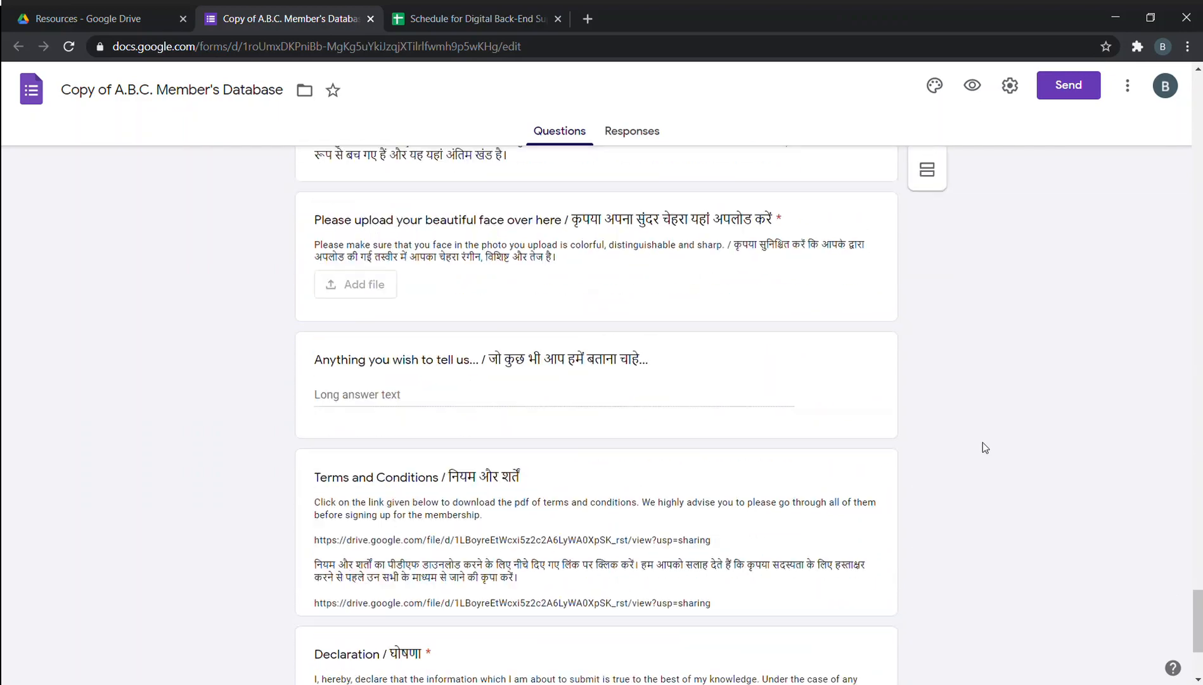
{"action": "scroll", "coordinate": [983, 442], "scroll_direction": "up", "scroll_amount": 20}
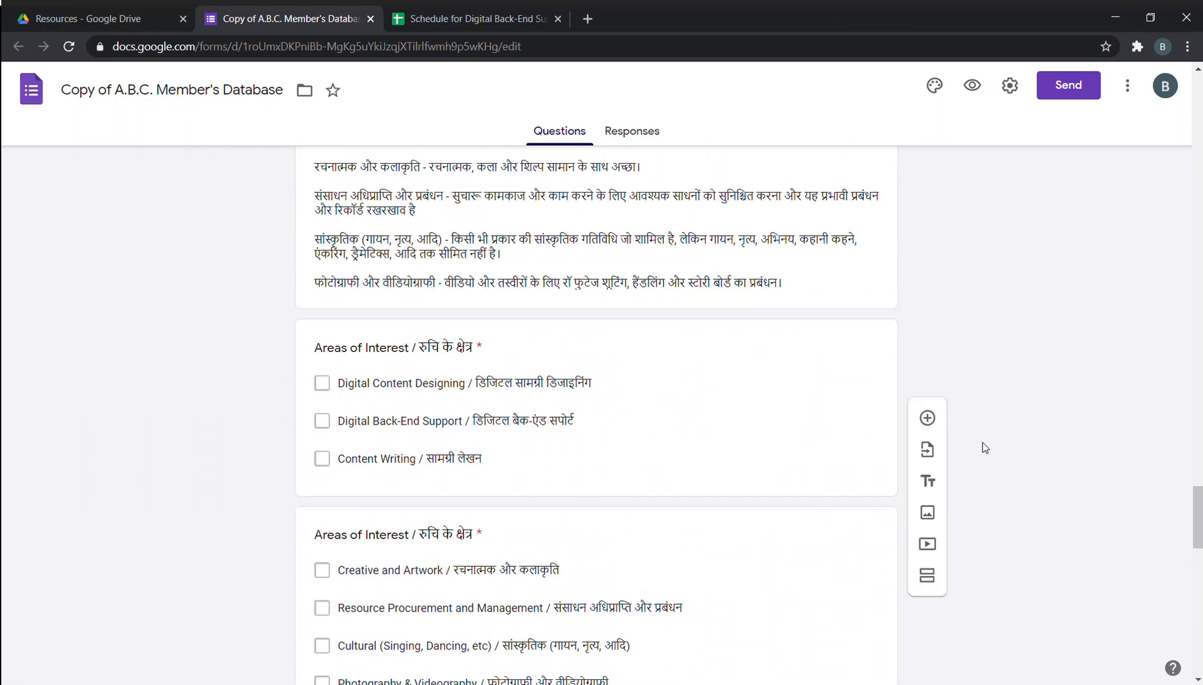
{"action": "scroll", "coordinate": [983, 443], "scroll_direction": "up", "scroll_amount": 12}
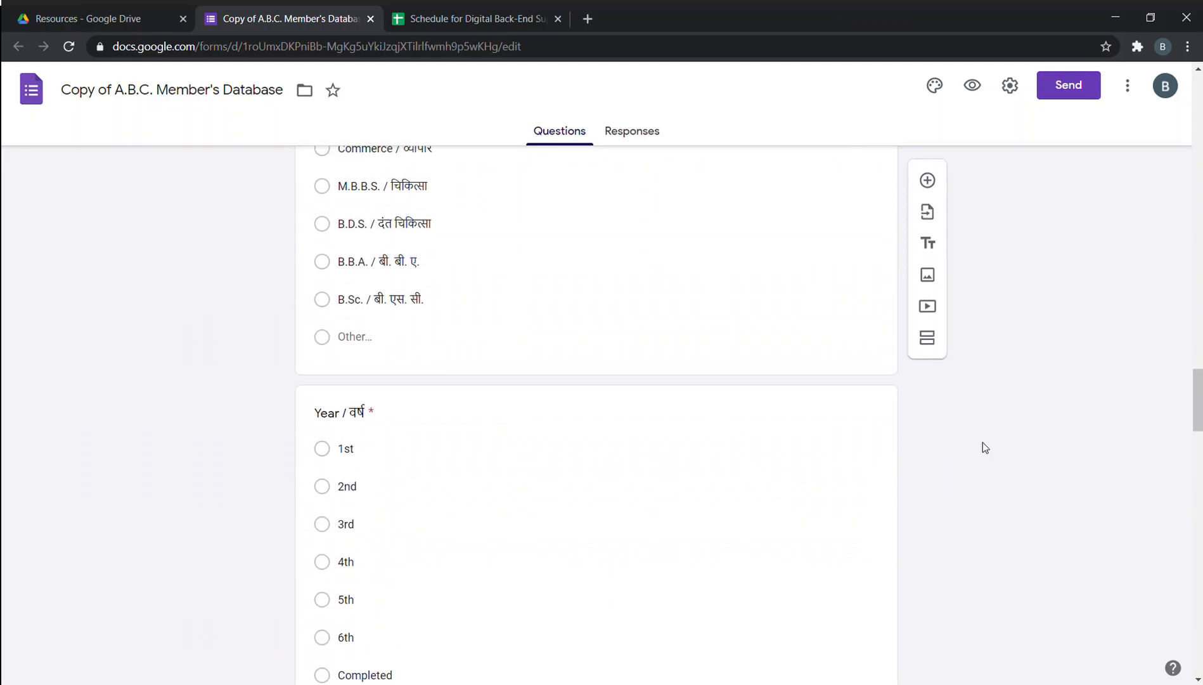
{"action": "scroll", "coordinate": [983, 444], "scroll_direction": "up", "scroll_amount": 20}
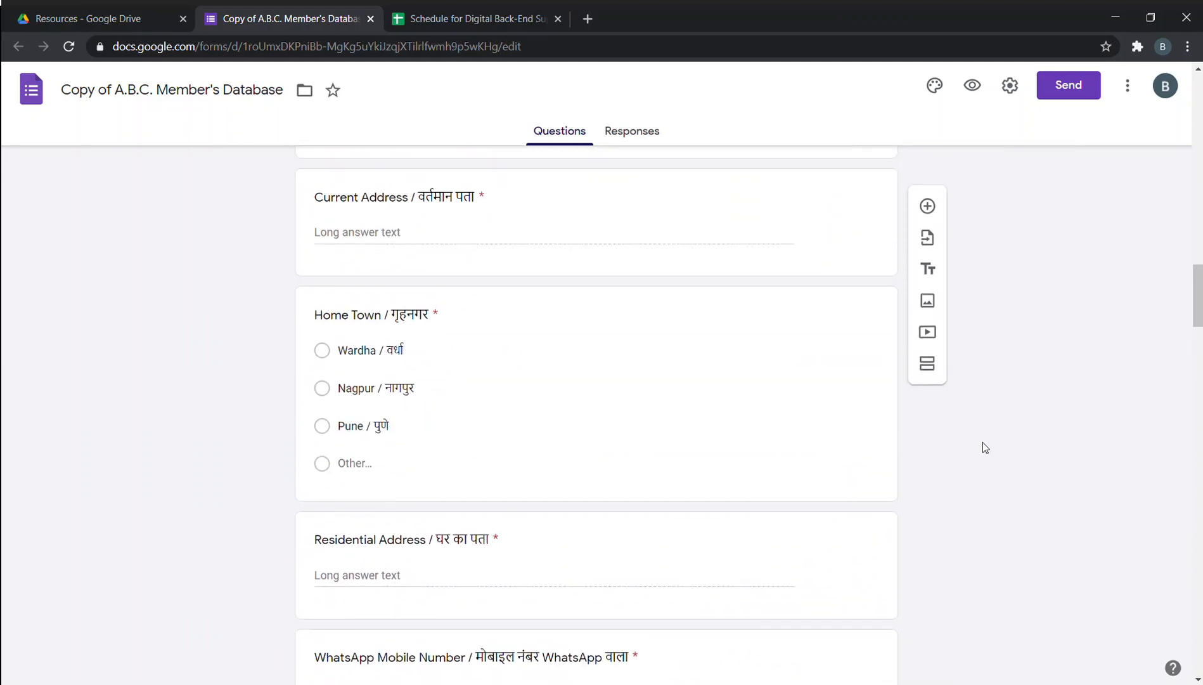
{"action": "scroll", "coordinate": [983, 441], "scroll_direction": "up", "scroll_amount": 15}
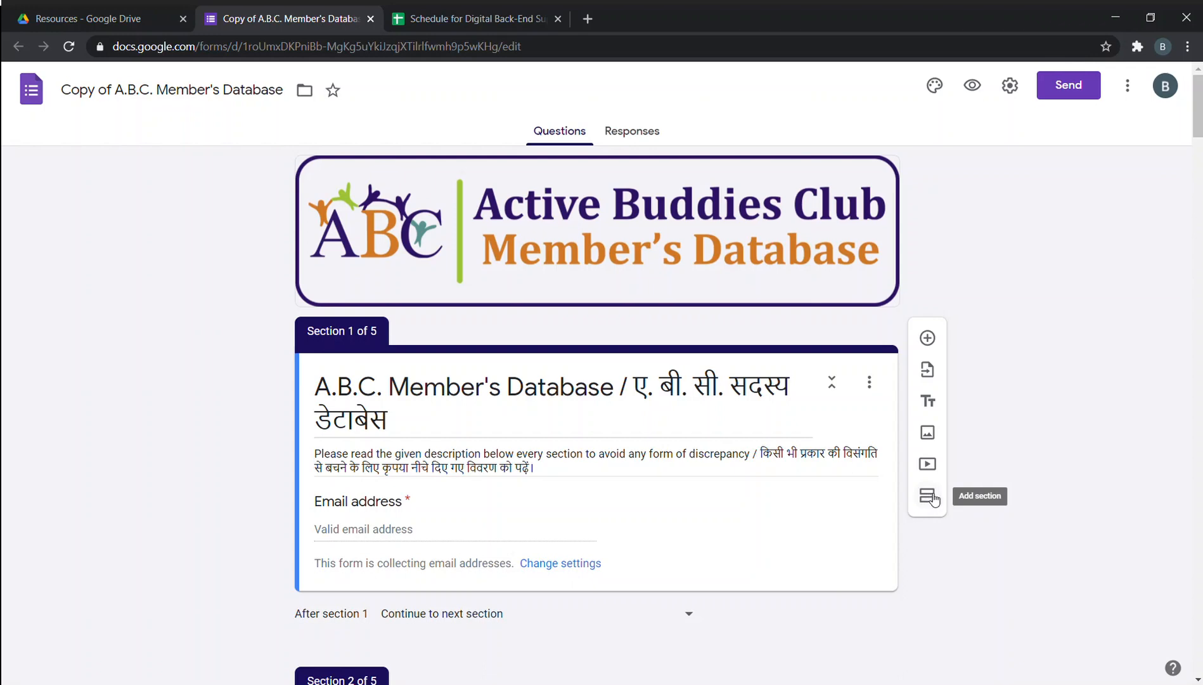
Preview the member database form as respondents see it in a new tab.
{"action": "left_click", "coordinate": [934, 499]}
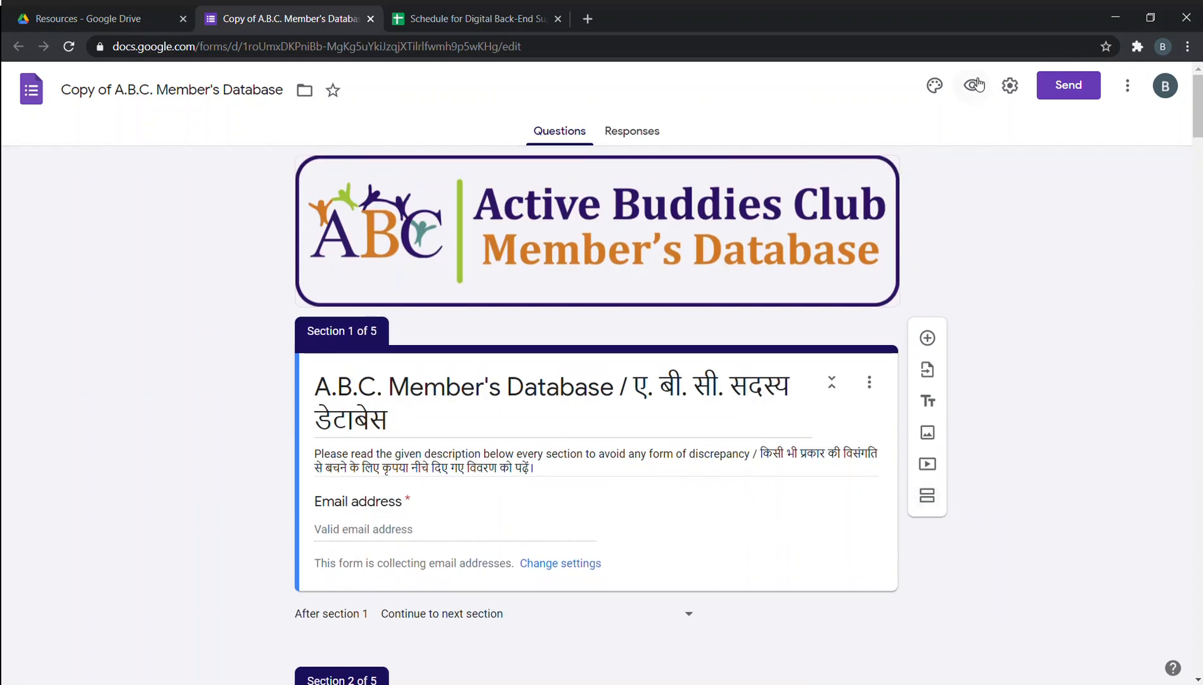
{"action": "left_click", "coordinate": [972, 85]}
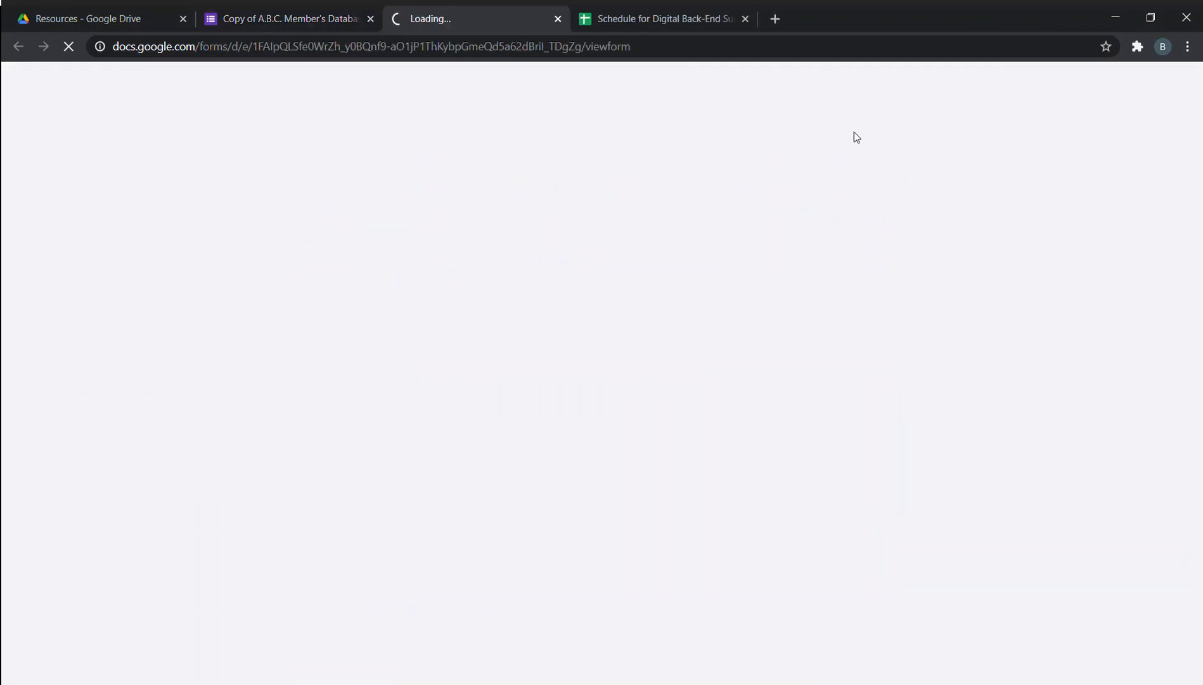
{"action": "scroll", "coordinate": [620, 222], "scroll_direction": "down", "scroll_amount": 1}
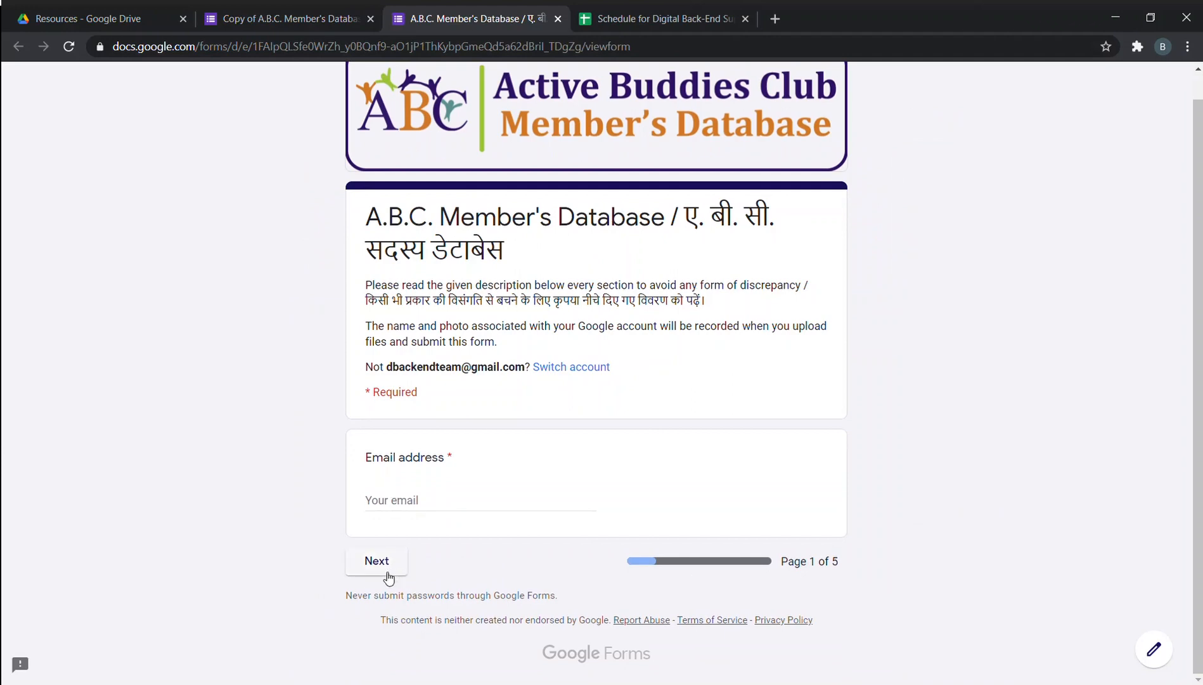
Return to the editor and review section 2's required Your First Name question.
{"action": "left_click", "coordinate": [285, 19]}
{"action": "scroll", "coordinate": [452, 409], "scroll_direction": "down", "scroll_amount": 5}
{"action": "scroll", "coordinate": [443, 436], "scroll_direction": "up", "scroll_amount": 3}
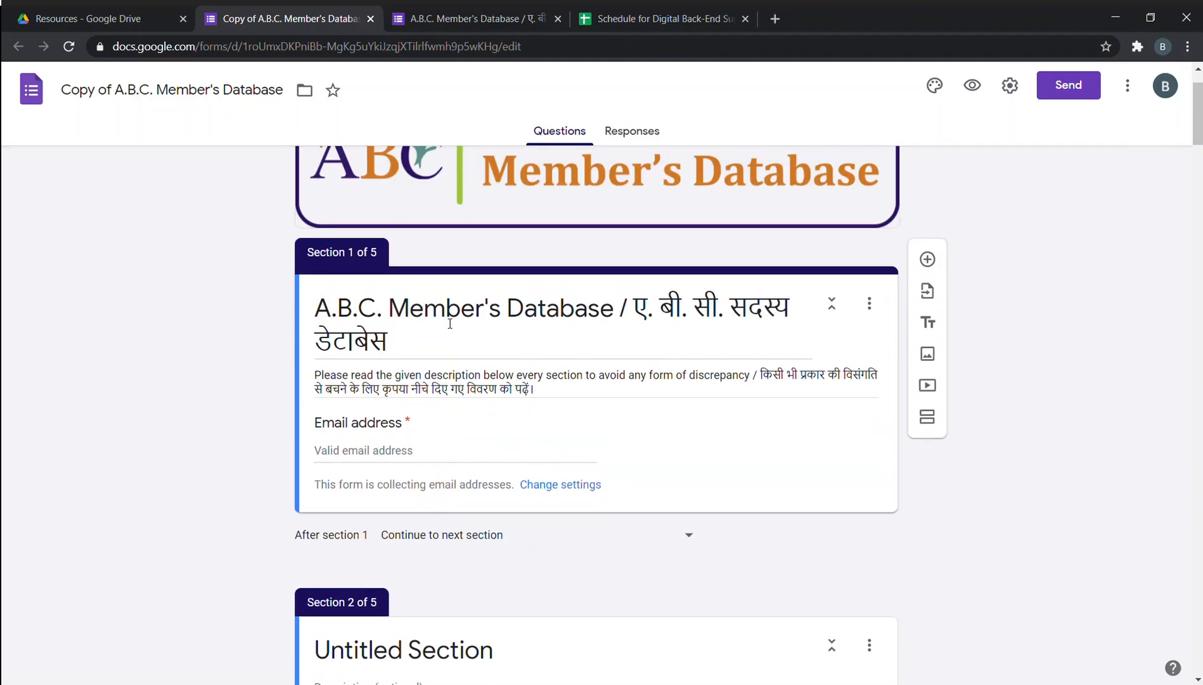
{"action": "scroll", "coordinate": [454, 323], "scroll_direction": "down", "scroll_amount": 12}
{"action": "scroll", "coordinate": [454, 323], "scroll_direction": "down", "scroll_amount": 20}
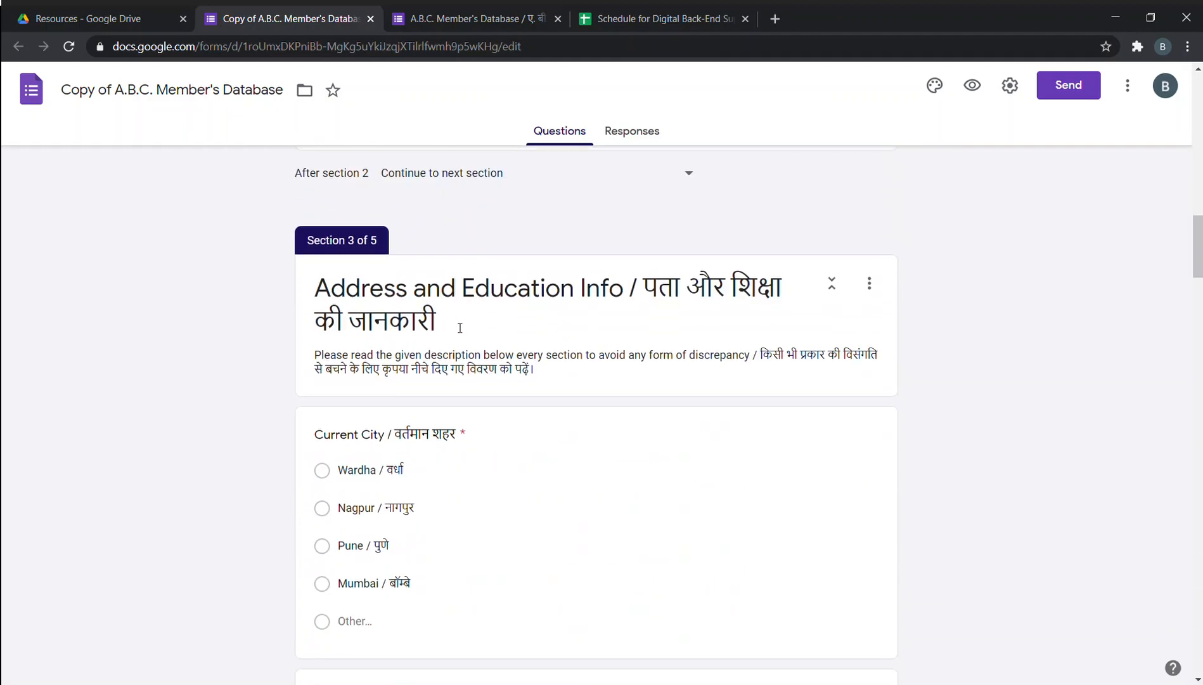
{"action": "scroll", "coordinate": [460, 328], "scroll_direction": "down", "scroll_amount": 8}
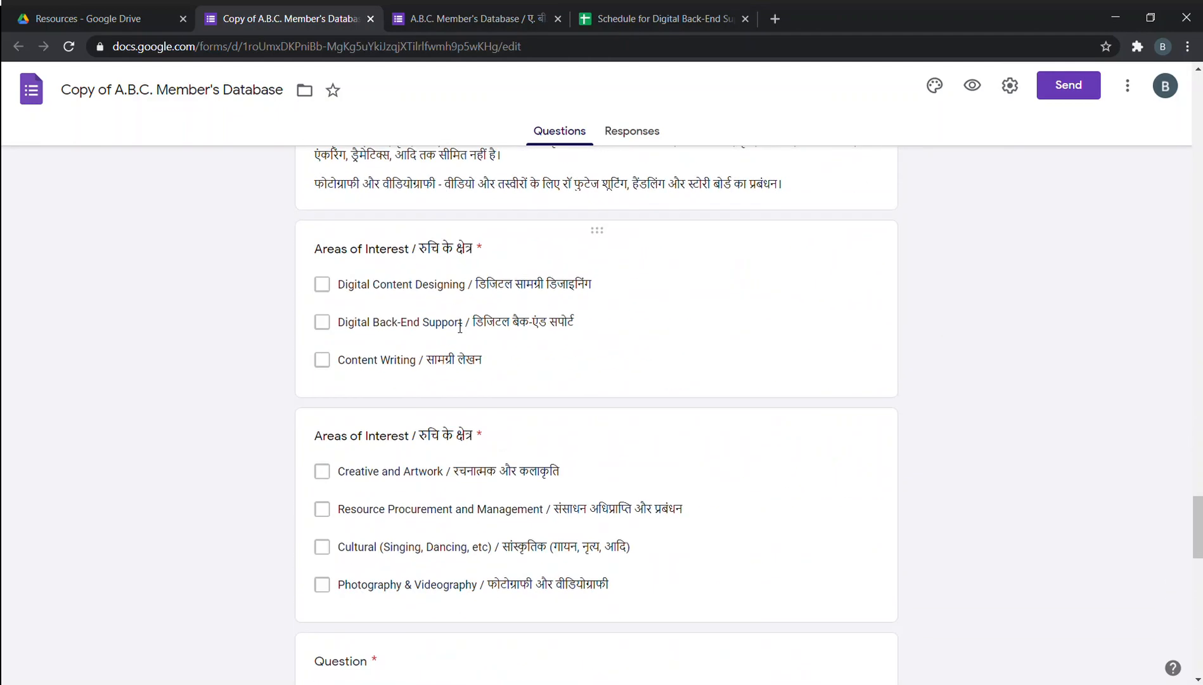
{"action": "scroll", "coordinate": [460, 328], "scroll_direction": "up", "scroll_amount": 20}
{"action": "scroll", "coordinate": [454, 328], "scroll_direction": "up", "scroll_amount": 15}
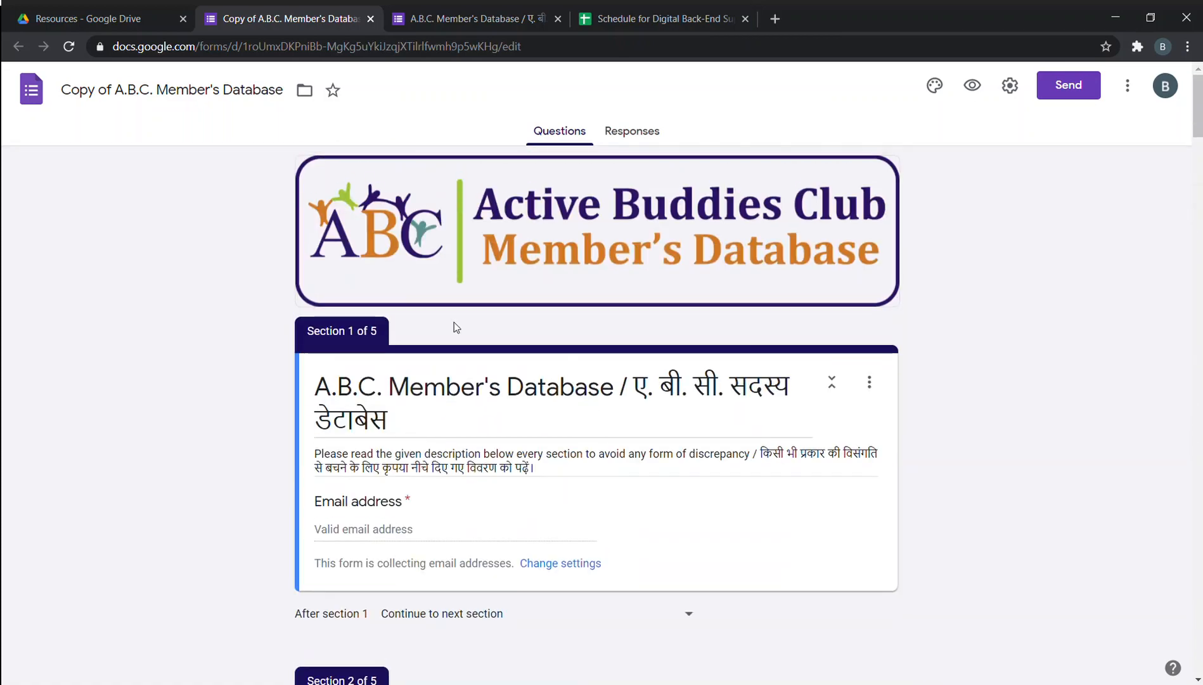
{"action": "scroll", "coordinate": [454, 328], "scroll_direction": "down", "scroll_amount": 5}
{"action": "scroll", "coordinate": [454, 352], "scroll_direction": "up", "scroll_amount": 1}
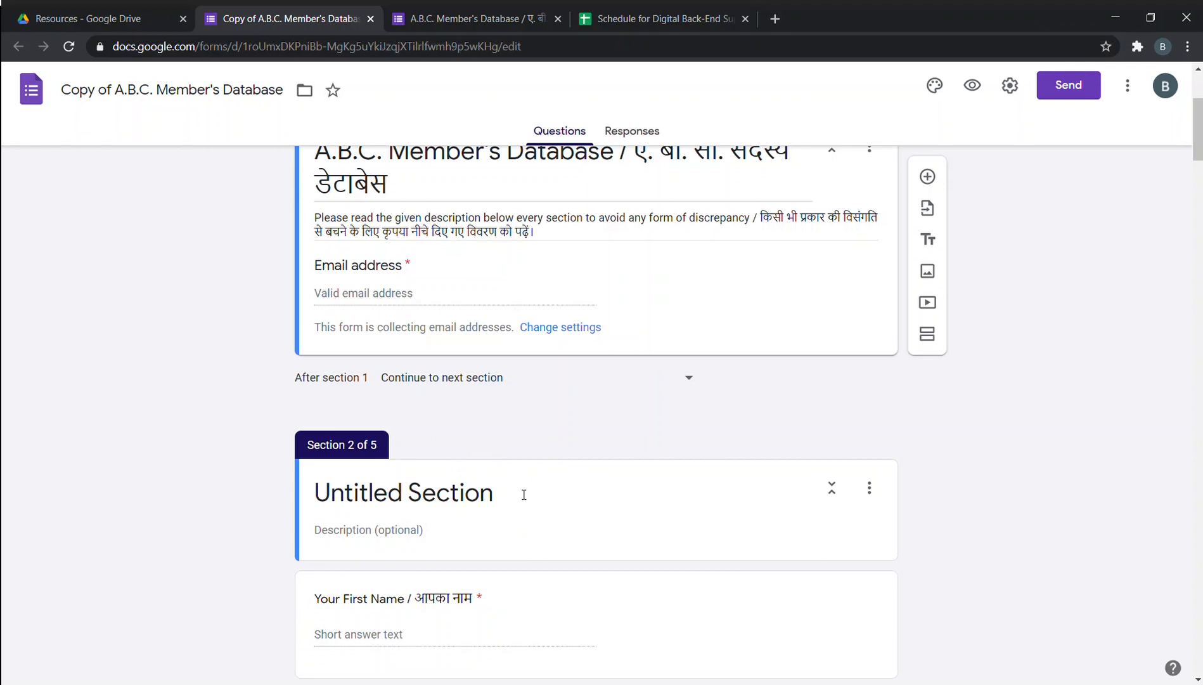
{"action": "scroll", "coordinate": [602, 465], "scroll_direction": "up", "scroll_amount": 3}
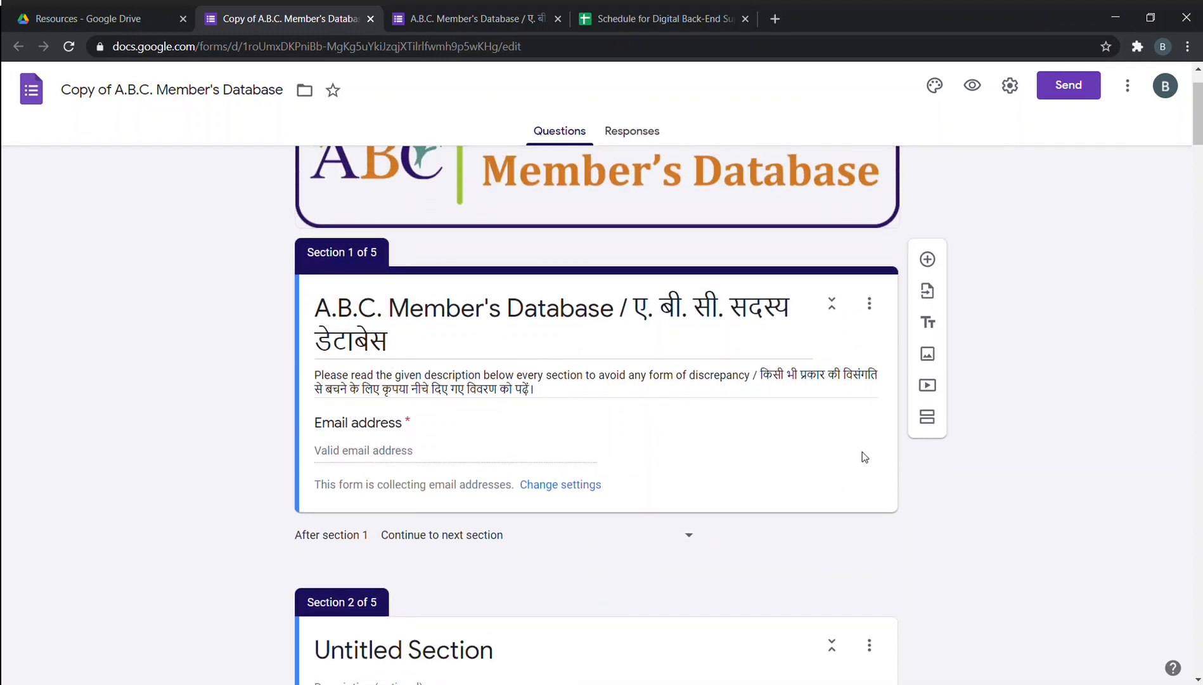
Add a new Section 2 and inspect its title and description fields.
{"action": "left_click", "coordinate": [934, 419]}
{"action": "scroll", "coordinate": [838, 438], "scroll_direction": "down", "scroll_amount": 6}
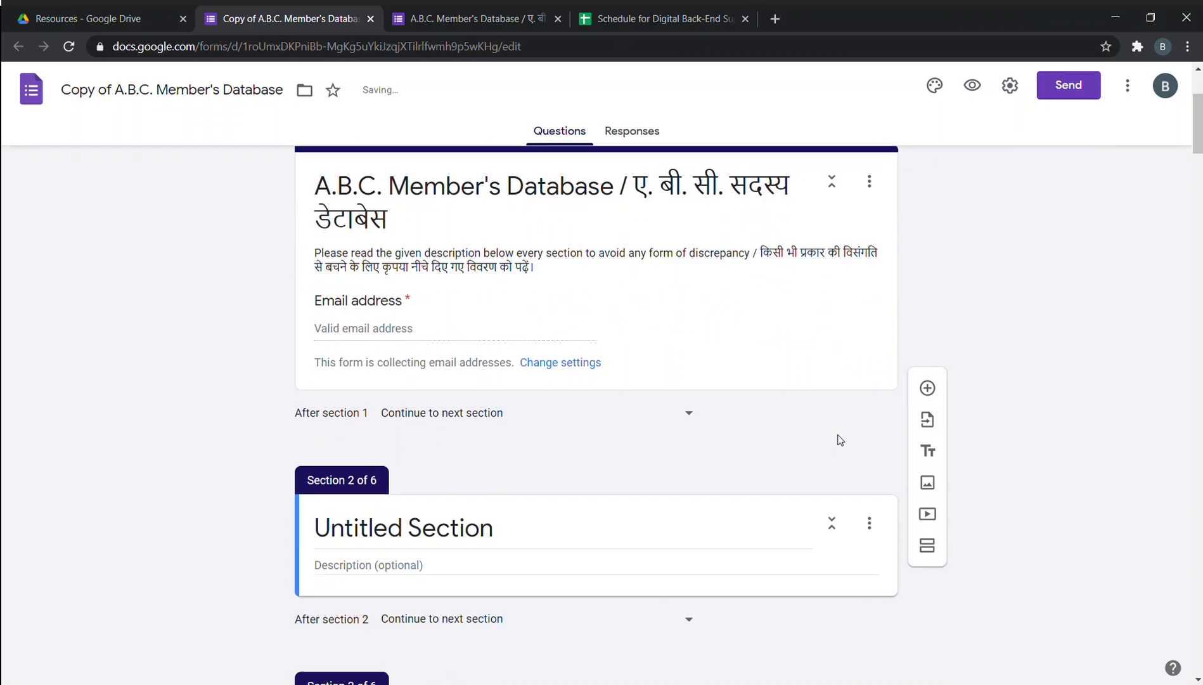
{"action": "scroll", "coordinate": [456, 380], "scroll_direction": "down", "scroll_amount": 3}
{"action": "scroll", "coordinate": [447, 368], "scroll_direction": "up", "scroll_amount": 1}
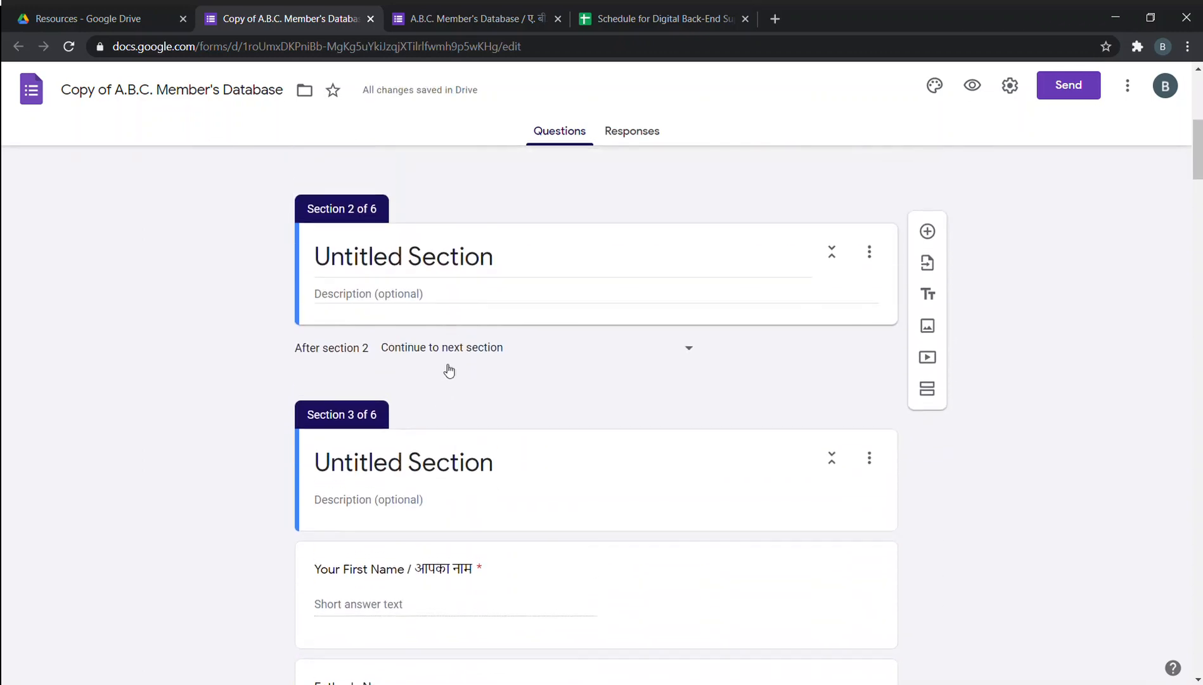
{"action": "left_click", "coordinate": [494, 266]}
{"action": "left_click", "coordinate": [435, 293]}
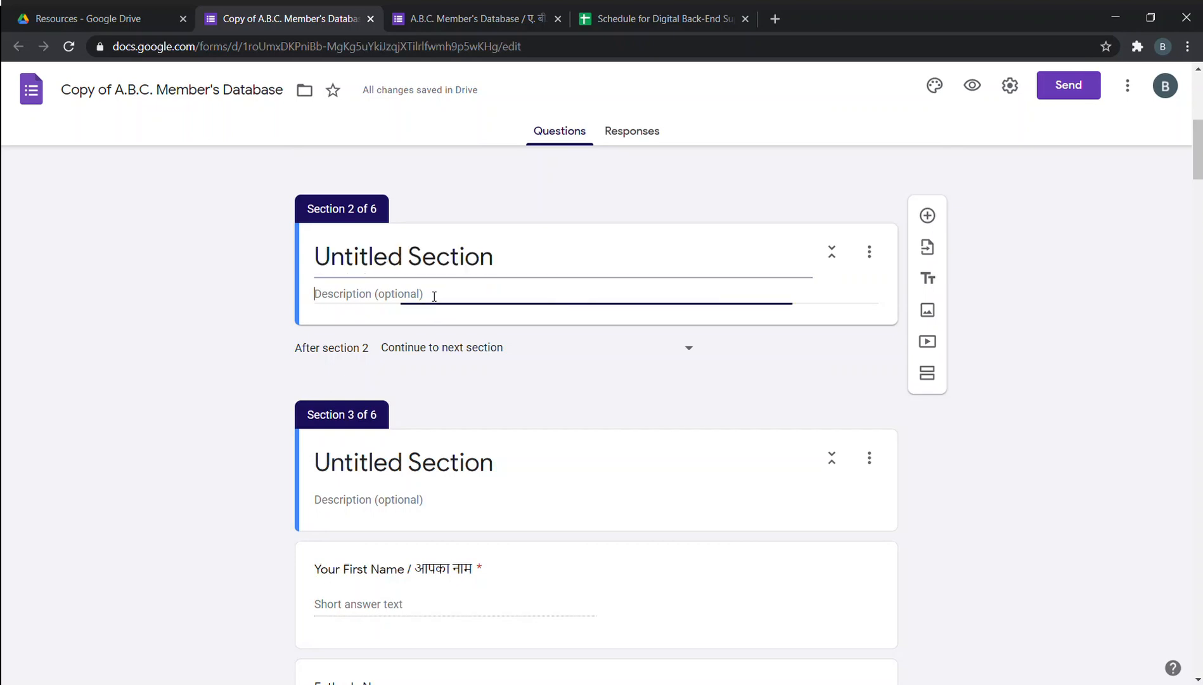
{"action": "scroll", "coordinate": [606, 346], "scroll_direction": "down", "scroll_amount": 12}
{"action": "scroll", "coordinate": [608, 348], "scroll_direction": "down", "scroll_amount": 4}
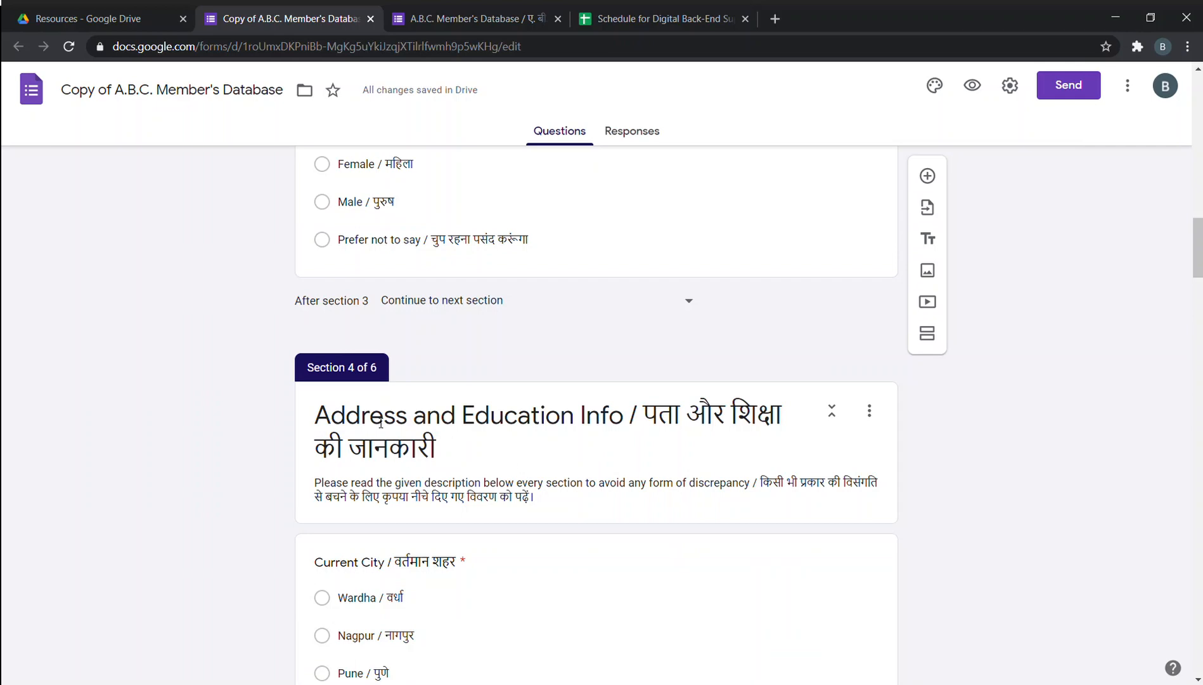
{"action": "scroll", "coordinate": [376, 416], "scroll_direction": "up", "scroll_amount": 20}
{"action": "scroll", "coordinate": [896, 412], "scroll_direction": "down", "scroll_amount": 5}
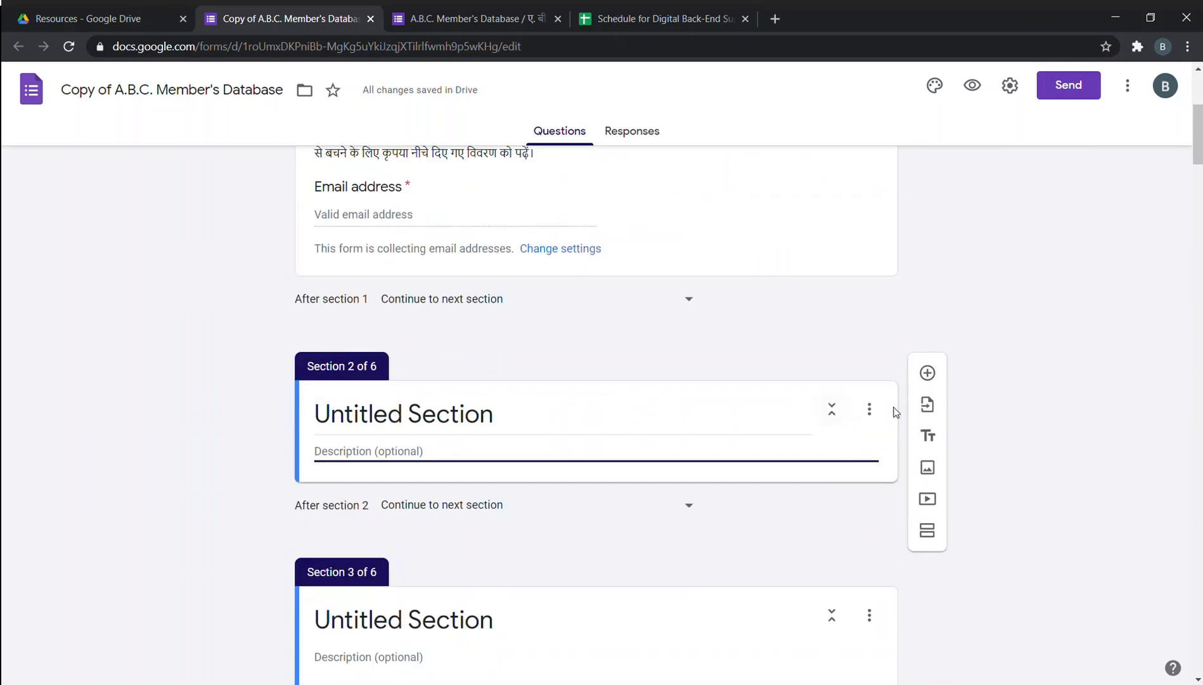
Delete the empty extra section, bringing the form back to five sections.
{"action": "left_click", "coordinate": [869, 409]}
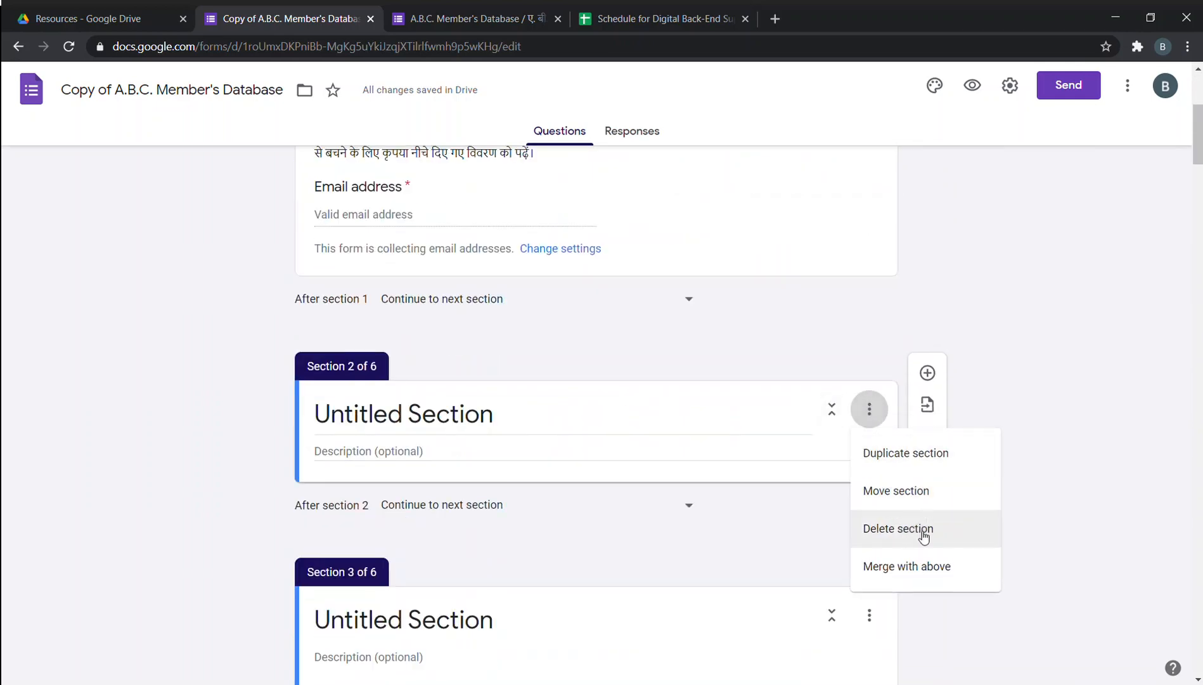
{"action": "left_click", "coordinate": [924, 537]}
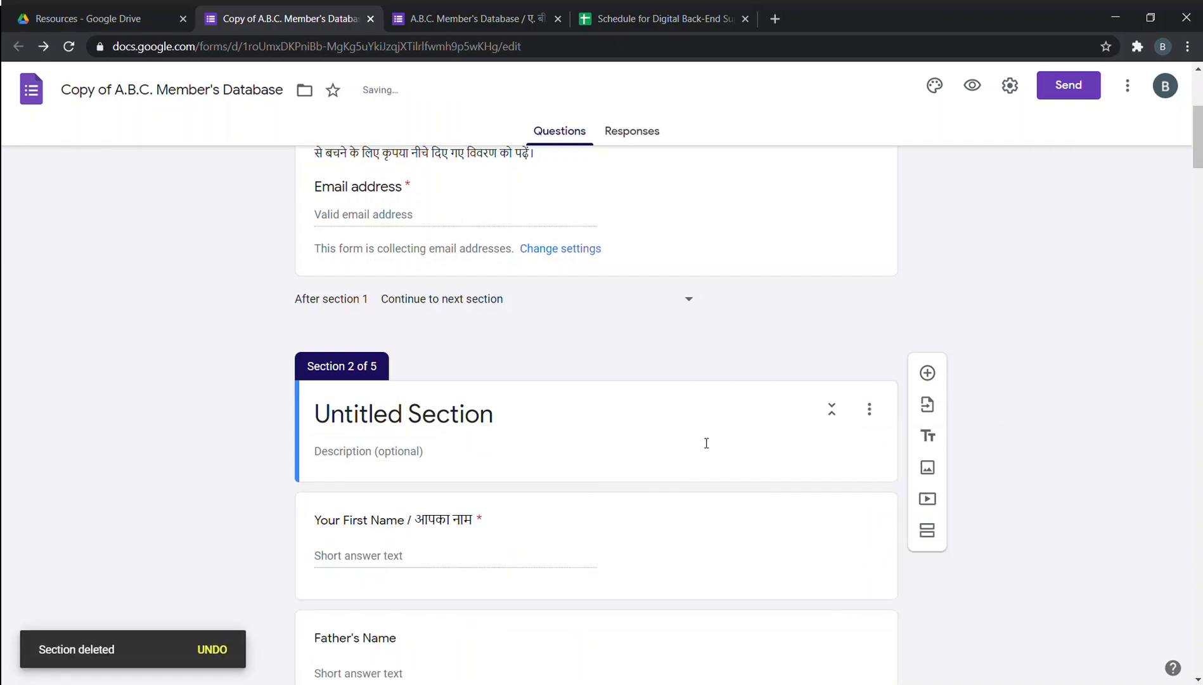
{"action": "scroll", "coordinate": [666, 424], "scroll_direction": "up", "scroll_amount": 10}
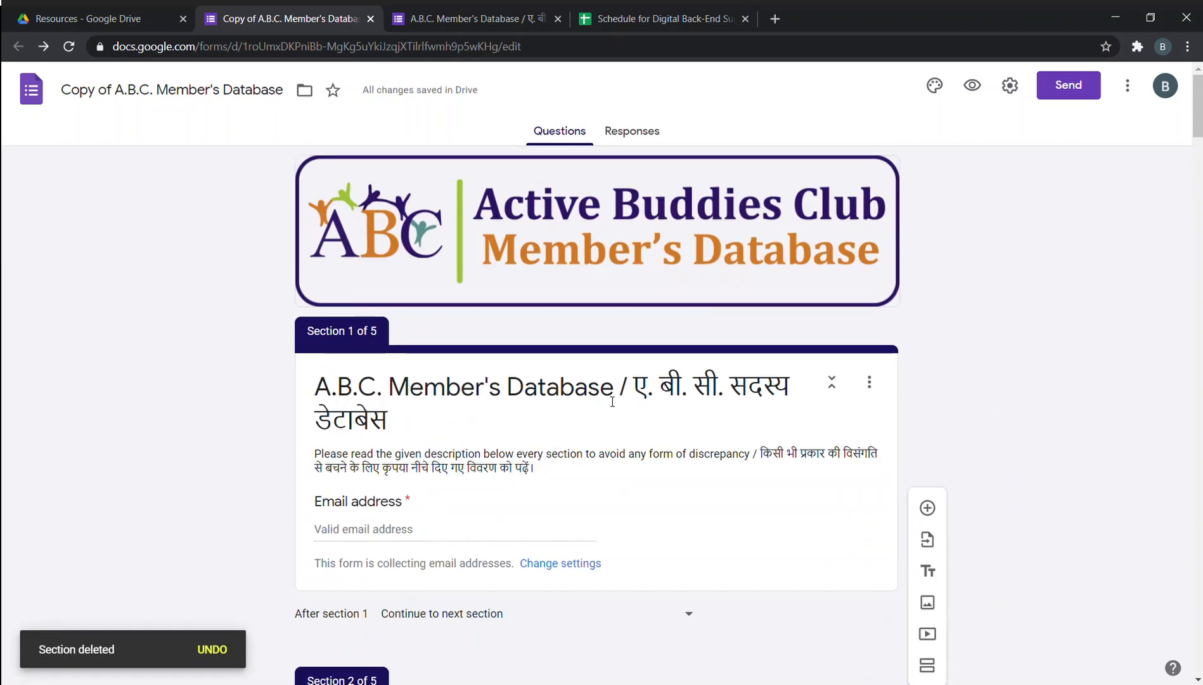
Close the browser tab holding the original member database form.
{"action": "left_click", "coordinate": [557, 19]}
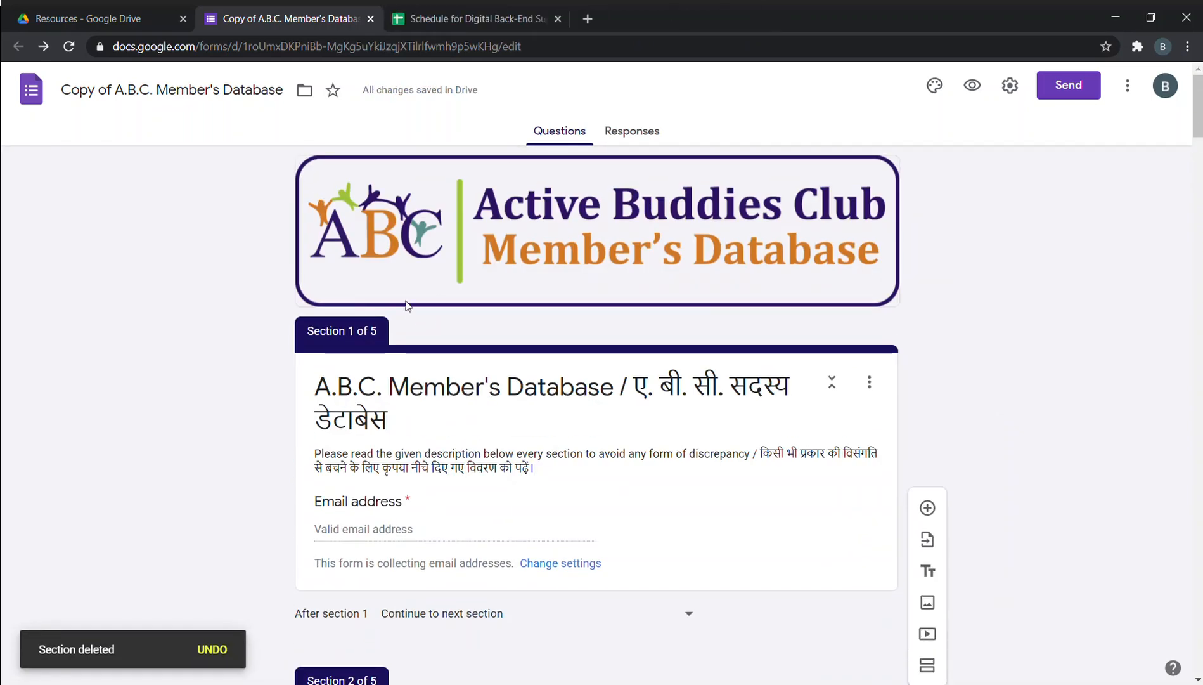
{"action": "scroll", "coordinate": [478, 354], "scroll_direction": "down", "scroll_amount": 2}
{"action": "scroll", "coordinate": [478, 355], "scroll_direction": "down", "scroll_amount": 2}
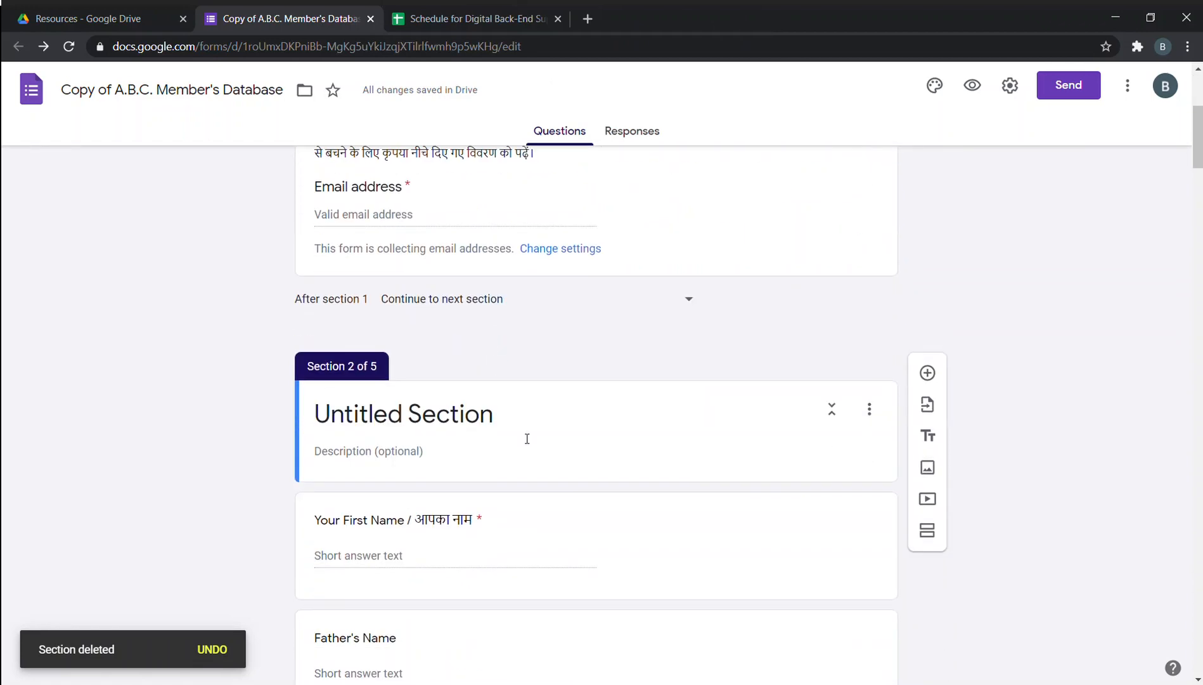
{"action": "scroll", "coordinate": [618, 398], "scroll_direction": "up", "scroll_amount": 2}
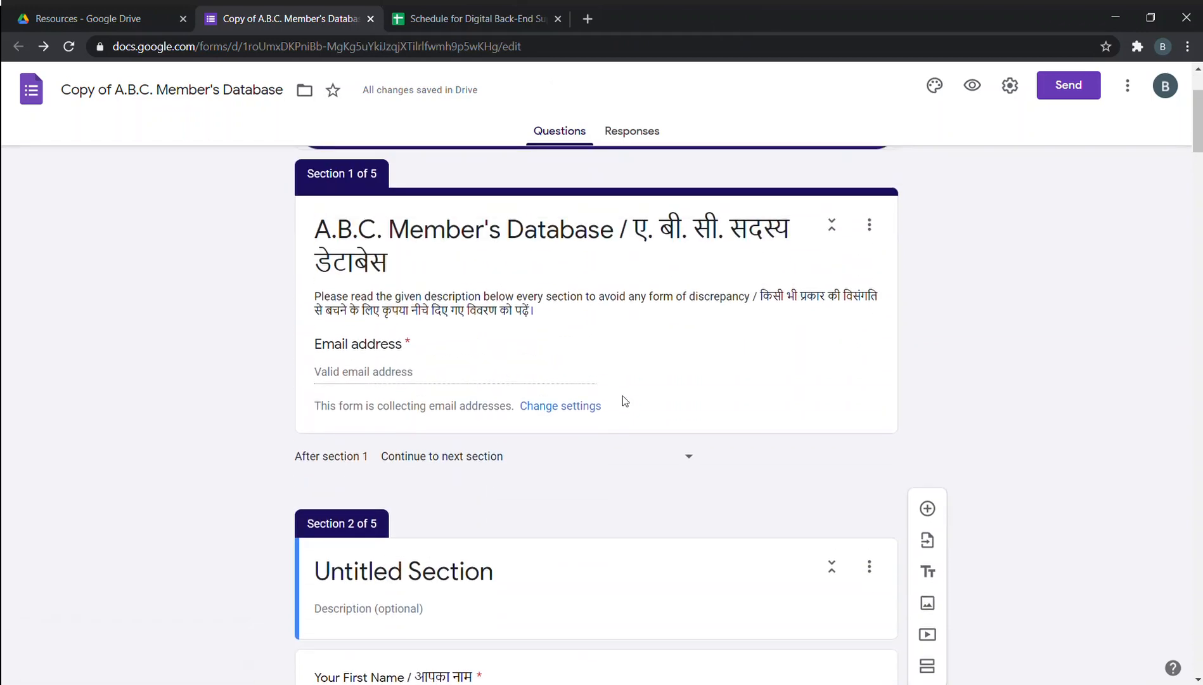
Review the five sections, then show the 'After section 1' destination choices.
{"action": "scroll", "coordinate": [625, 406], "scroll_direction": "down", "scroll_amount": 2}
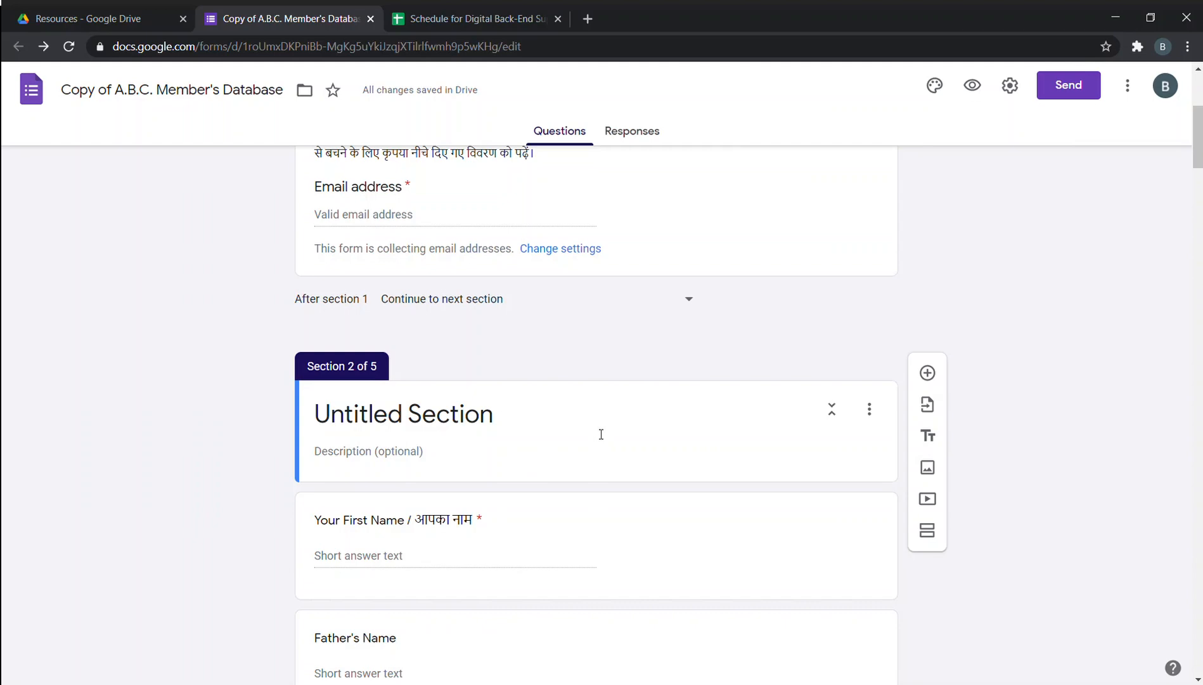
{"action": "scroll", "coordinate": [601, 434], "scroll_direction": "down", "scroll_amount": 20}
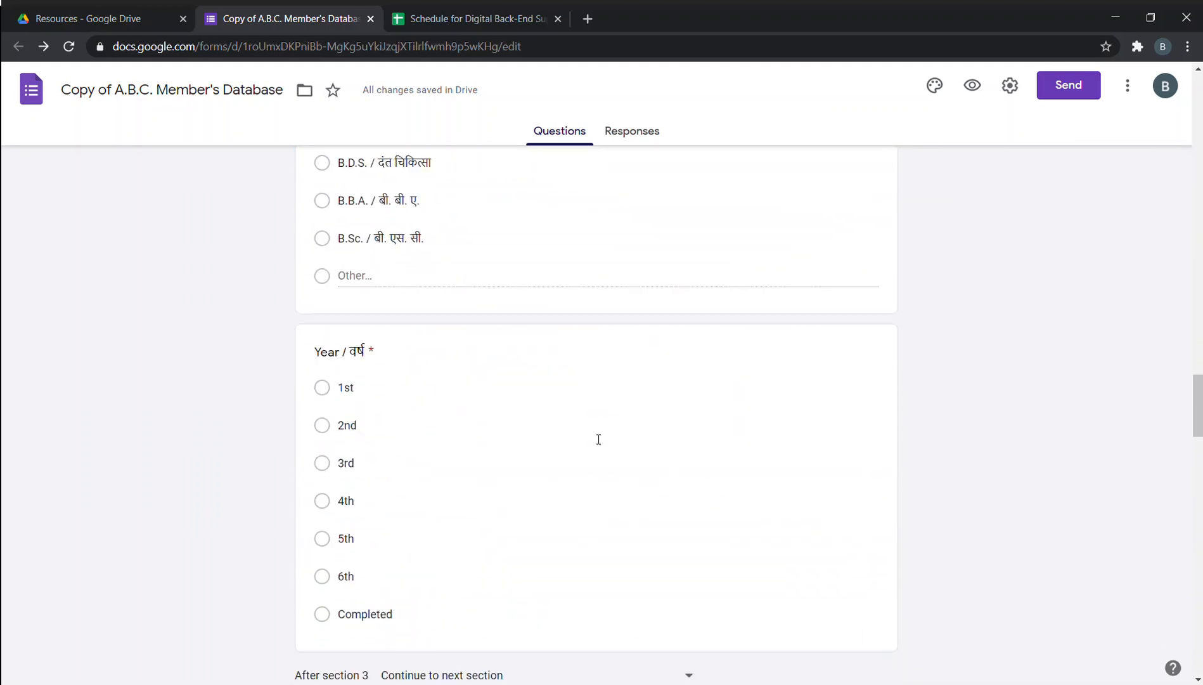
{"action": "scroll", "coordinate": [607, 513], "scroll_direction": "down", "scroll_amount": 15}
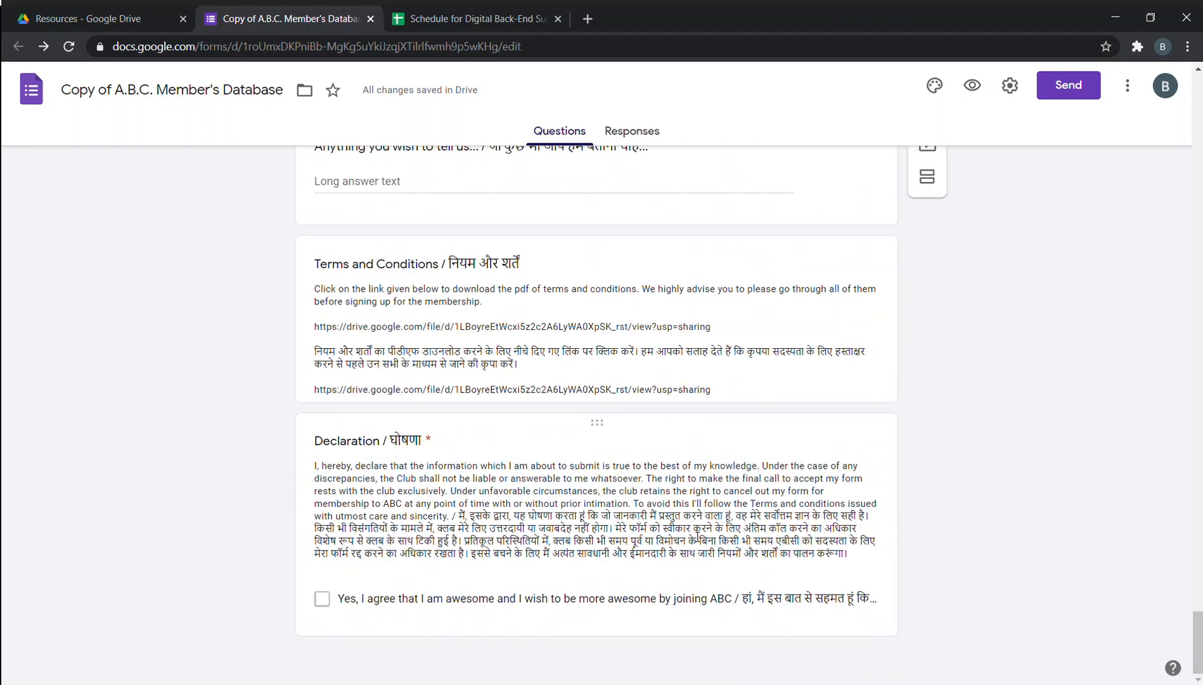
{"action": "scroll", "coordinate": [753, 615], "scroll_direction": "up", "scroll_amount": 4}
{"action": "scroll", "coordinate": [754, 615], "scroll_direction": "up", "scroll_amount": 20}
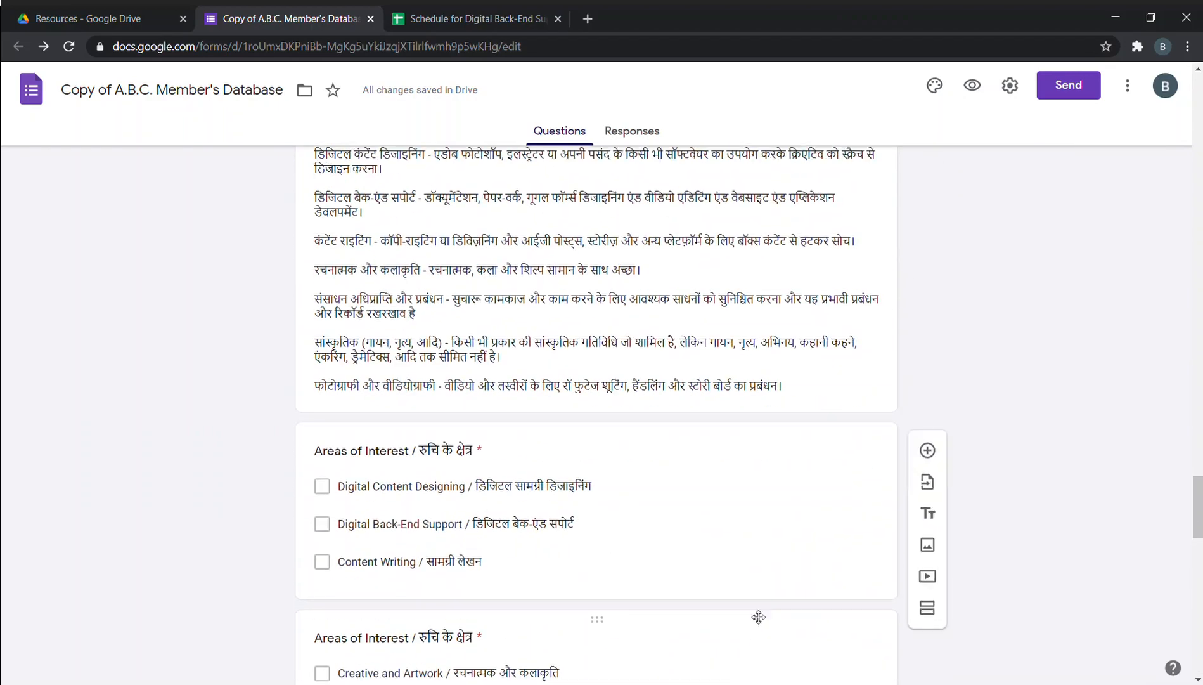
{"action": "scroll", "coordinate": [753, 615], "scroll_direction": "up", "scroll_amount": 20}
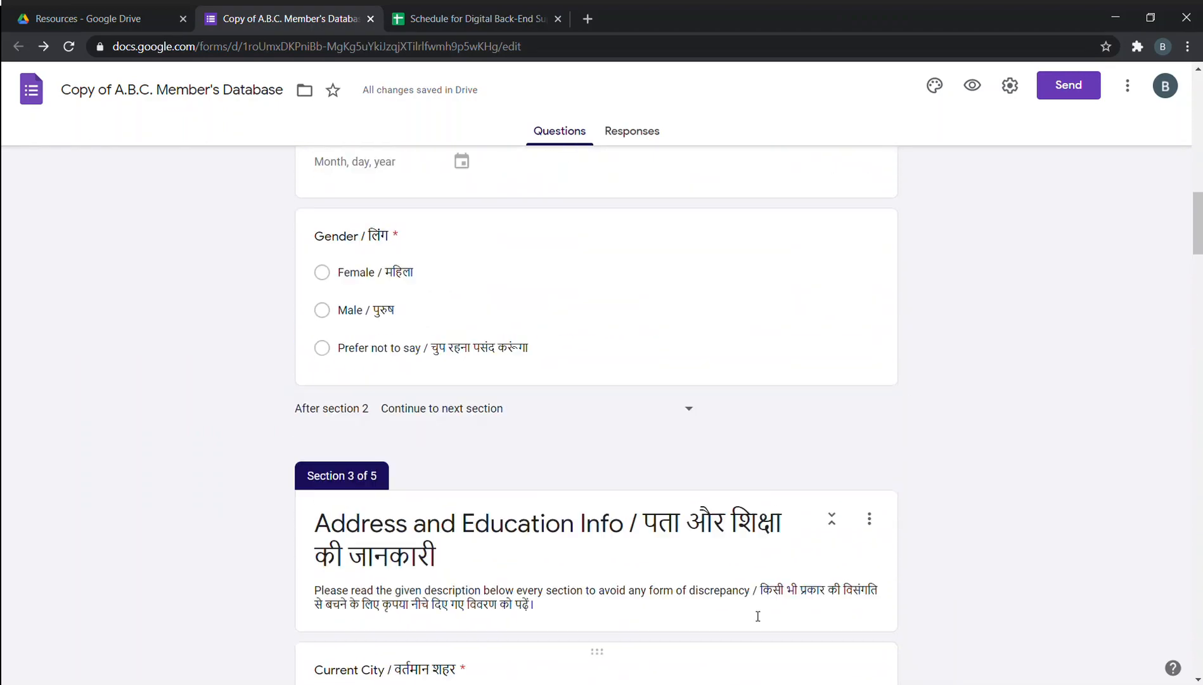
{"action": "scroll", "coordinate": [753, 615], "scroll_direction": "up", "scroll_amount": 8}
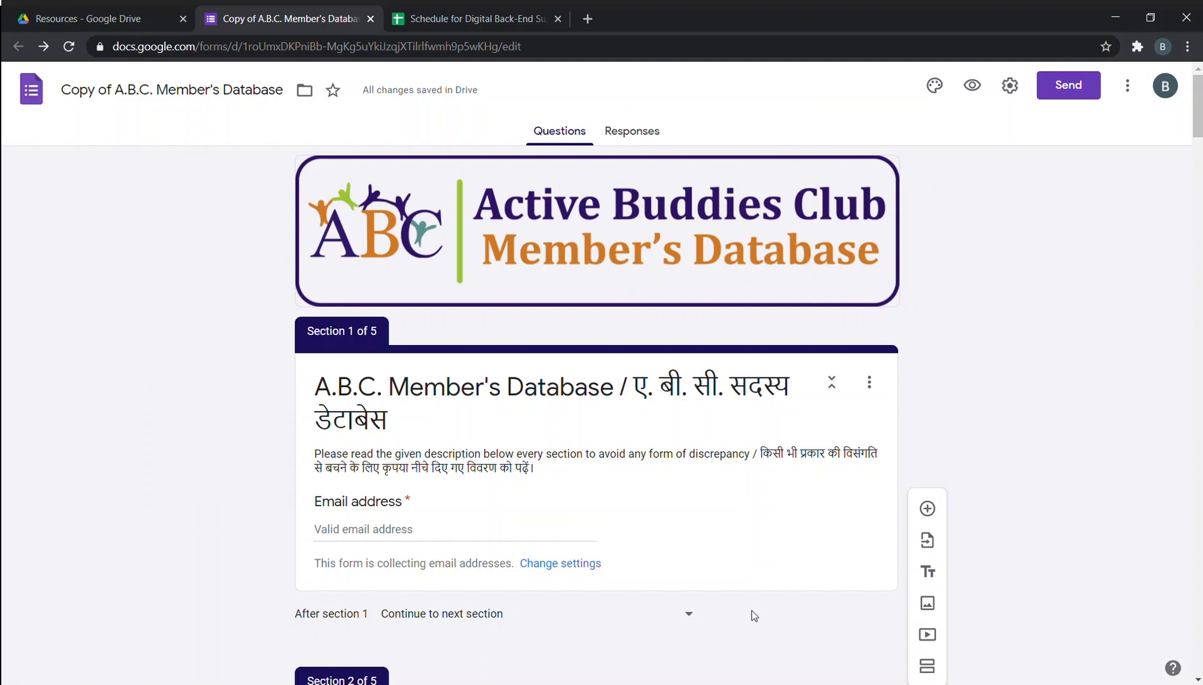
{"action": "scroll", "coordinate": [754, 615], "scroll_direction": "down", "scroll_amount": 5}
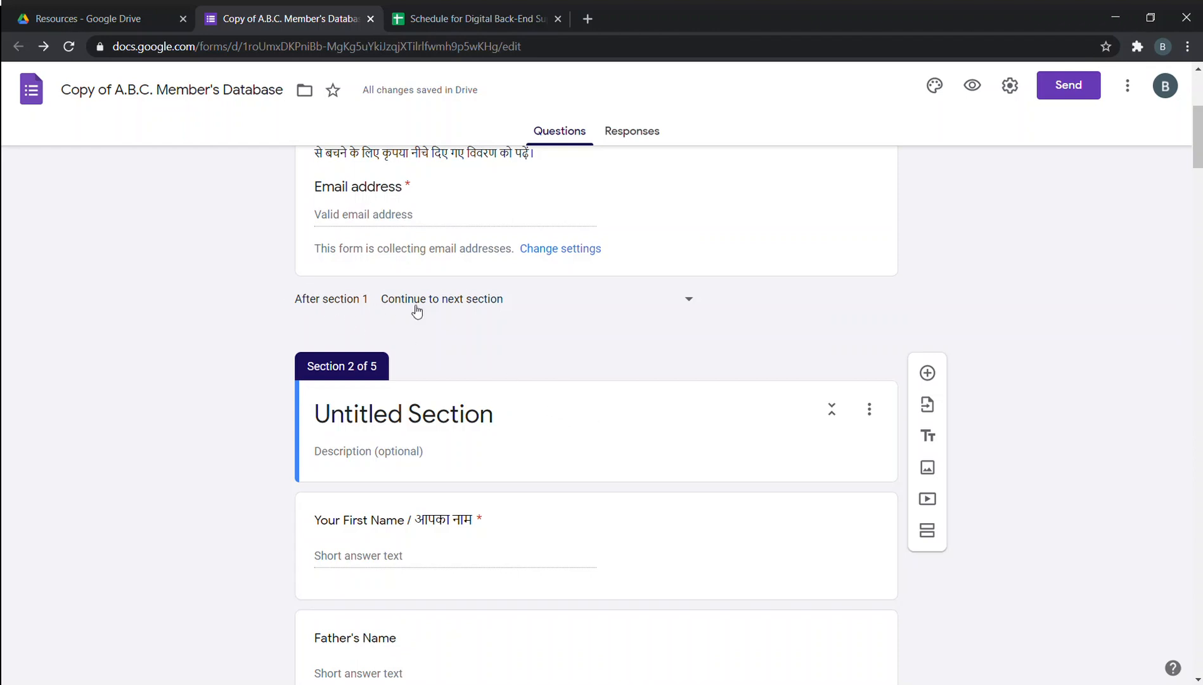
{"action": "scroll", "coordinate": [401, 309], "scroll_direction": "up", "scroll_amount": 5}
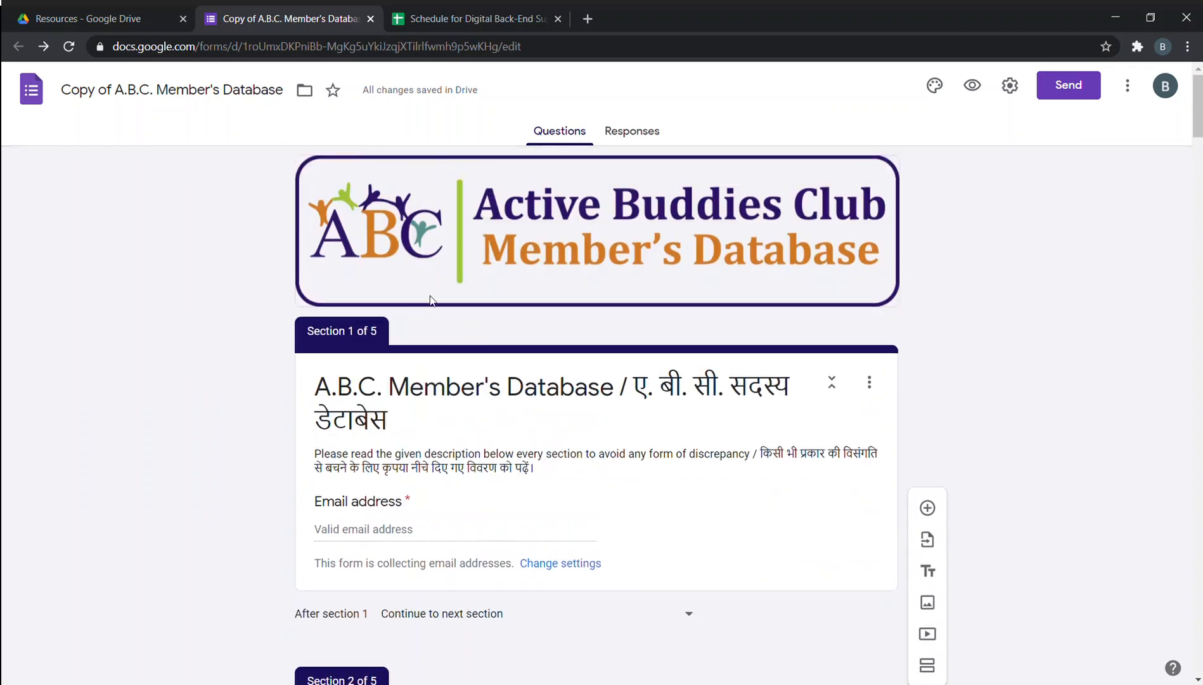
{"action": "scroll", "coordinate": [365, 304], "scroll_direction": "down", "scroll_amount": 2}
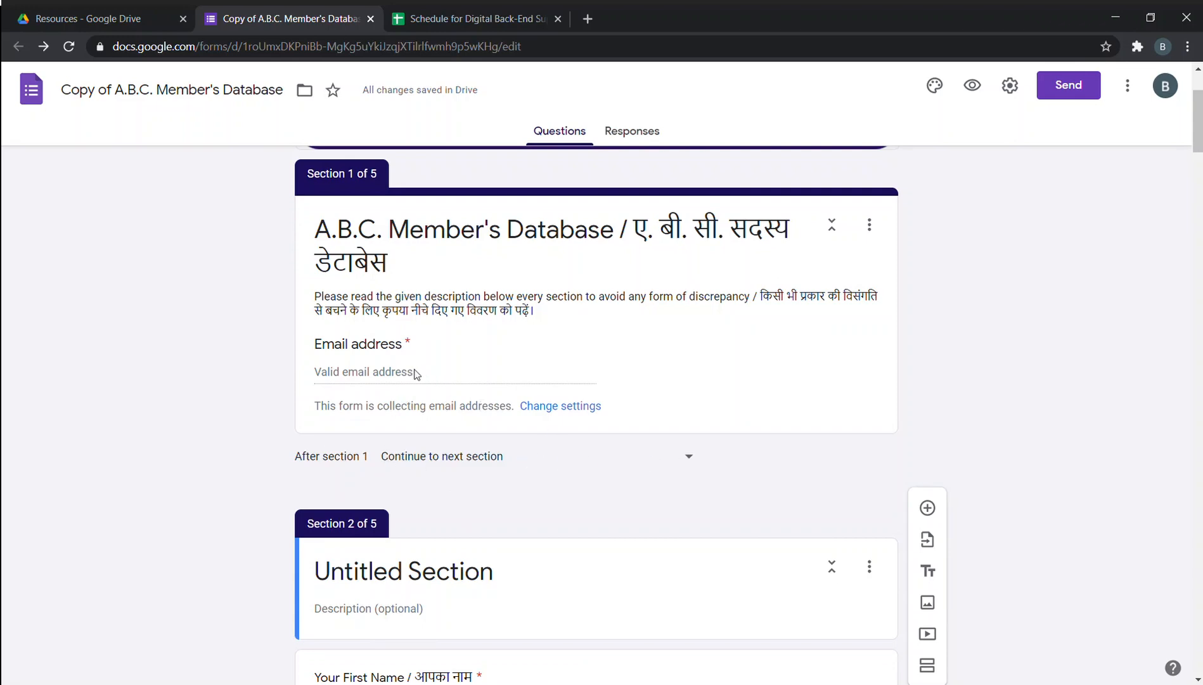
{"action": "left_click", "coordinate": [388, 378]}
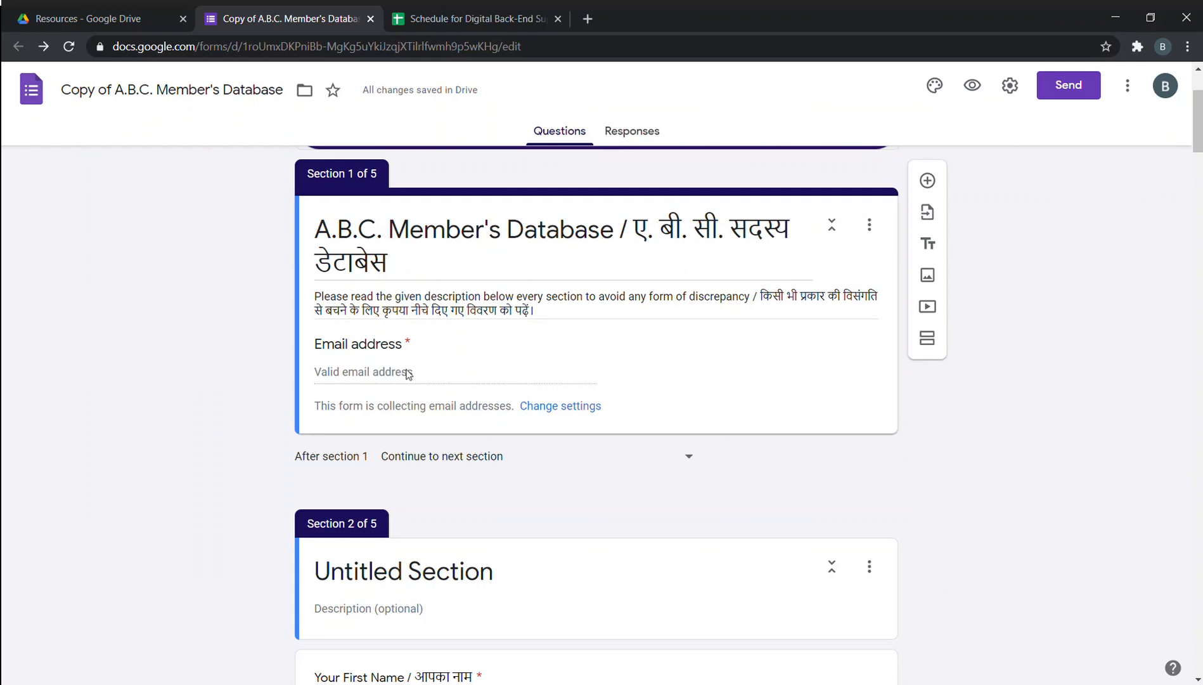
{"action": "left_click", "coordinate": [692, 457]}
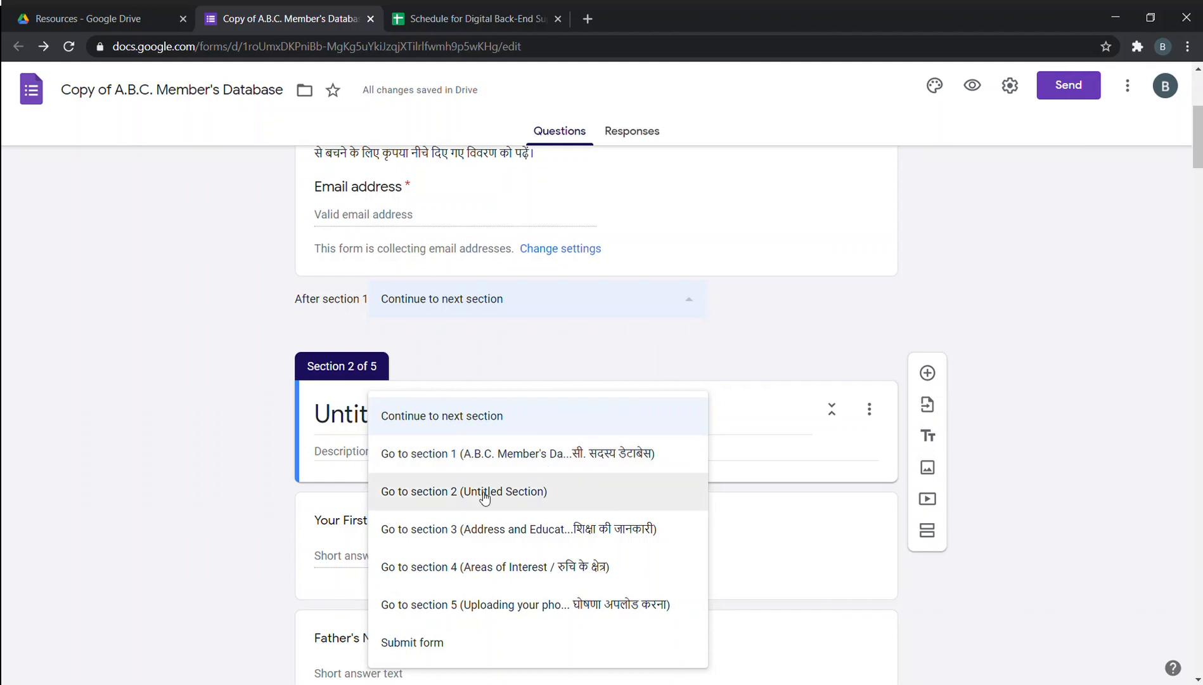
Dismiss the 'After section 1' choices, keeping Continue to next section.
{"action": "left_click", "coordinate": [107, 422]}
{"action": "scroll", "coordinate": [315, 408], "scroll_direction": "down", "scroll_amount": 6}
{"action": "scroll", "coordinate": [314, 404], "scroll_direction": "down", "scroll_amount": 1}
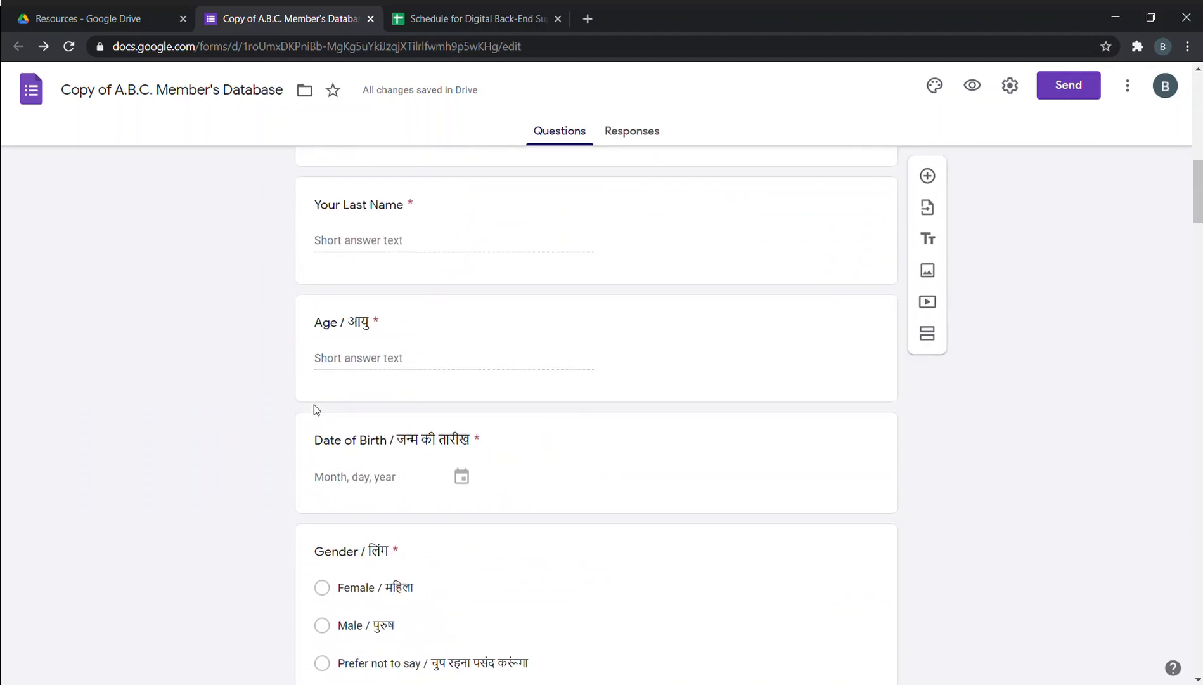
{"action": "scroll", "coordinate": [314, 405], "scroll_direction": "up", "scroll_amount": 6}
{"action": "scroll", "coordinate": [317, 405], "scroll_direction": "down", "scroll_amount": 6}
{"action": "scroll", "coordinate": [349, 418], "scroll_direction": "up", "scroll_amount": 5}
{"action": "scroll", "coordinate": [383, 438], "scroll_direction": "down", "scroll_amount": 6}
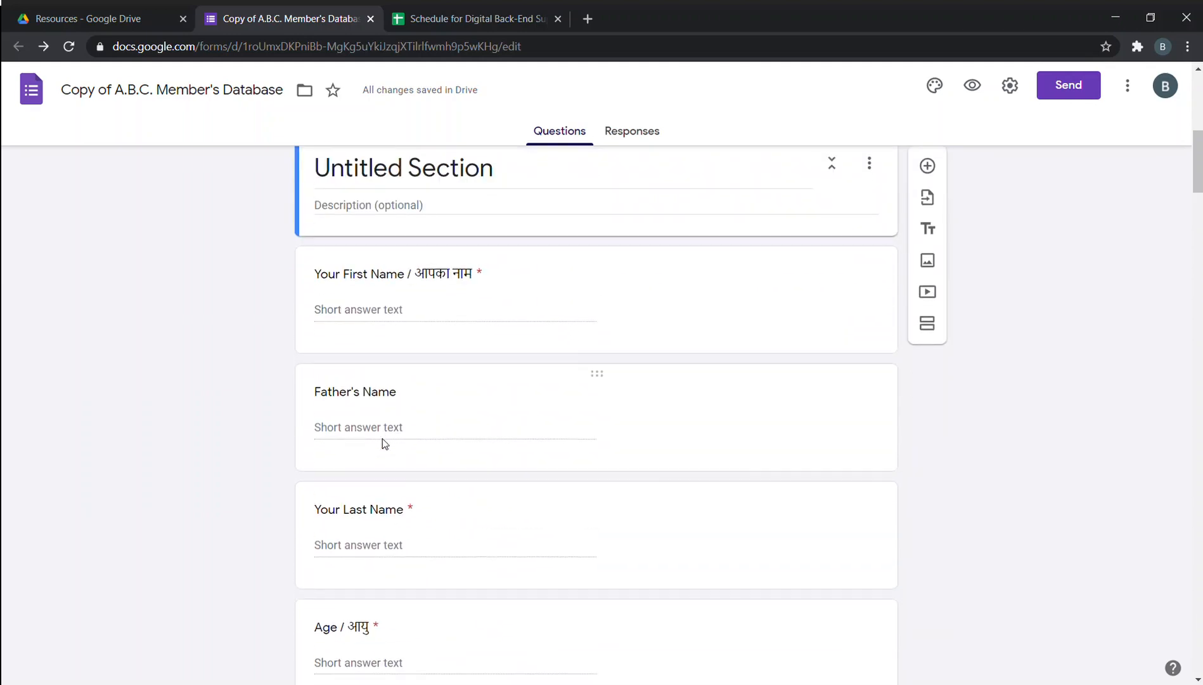
{"action": "scroll", "coordinate": [383, 438], "scroll_direction": "up", "scroll_amount": 13}
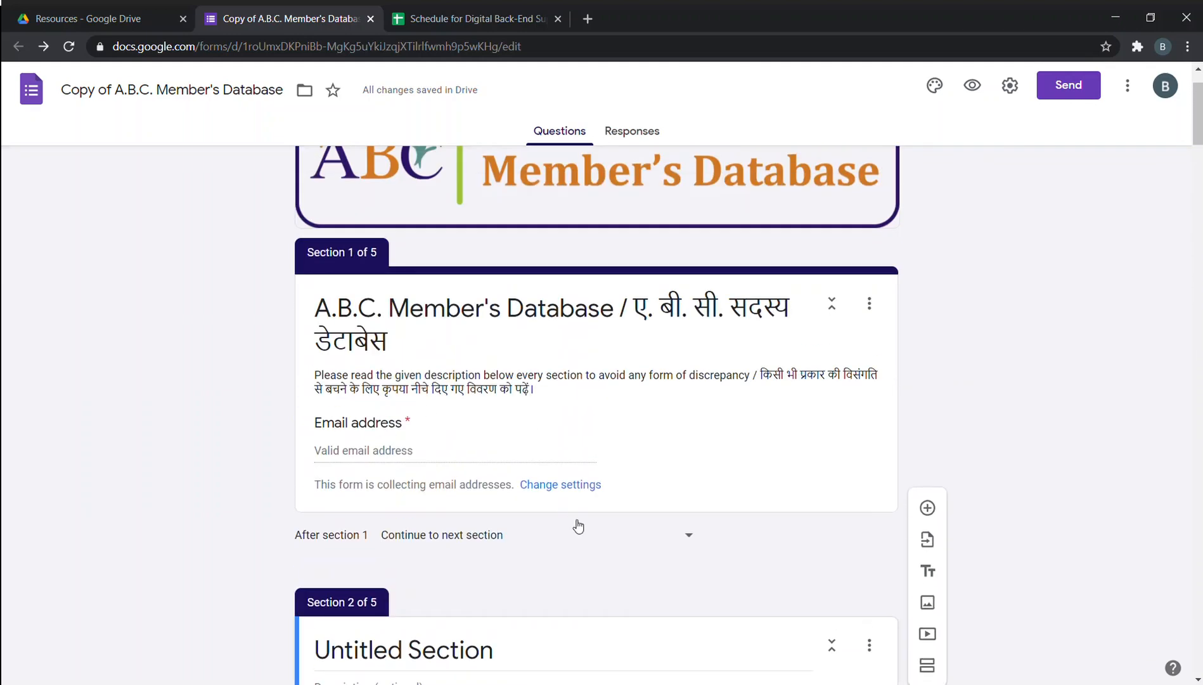
Reopen and dismiss the section 1 destination list unchanged, then review the remaining sections.
{"action": "left_click", "coordinate": [650, 536]}
{"action": "left_click", "coordinate": [793, 547]}
{"action": "scroll", "coordinate": [703, 495], "scroll_direction": "down", "scroll_amount": 3}
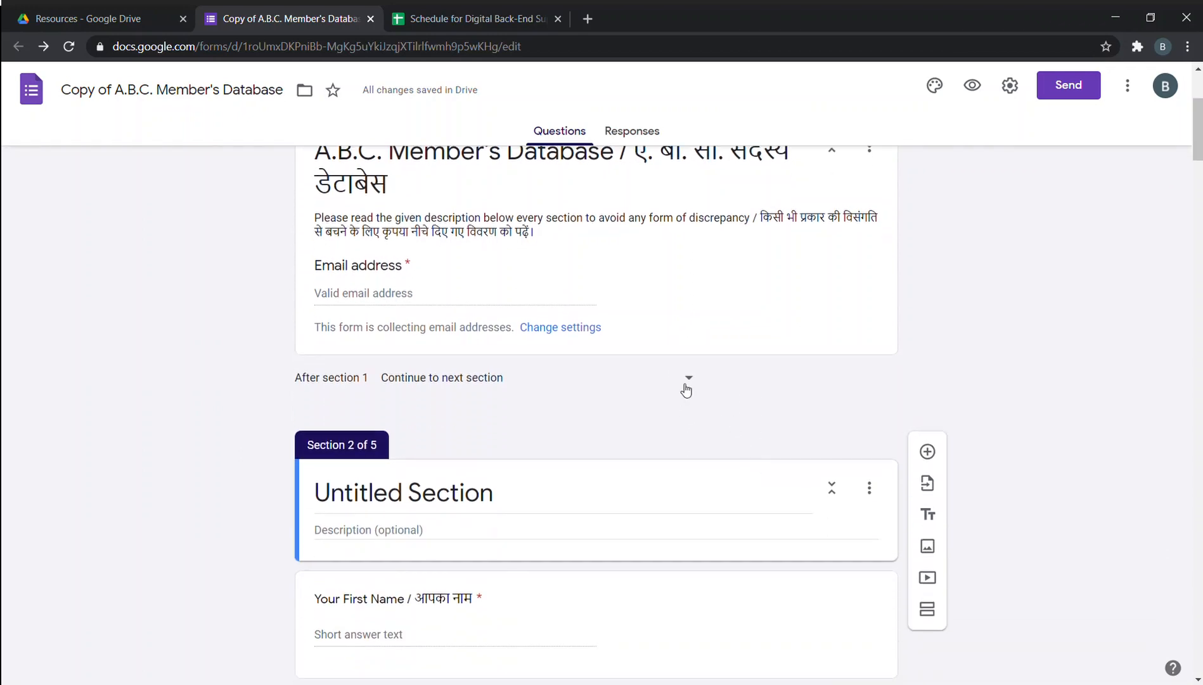
{"action": "scroll", "coordinate": [687, 390], "scroll_direction": "down", "scroll_amount": 2}
{"action": "scroll", "coordinate": [464, 414], "scroll_direction": "down", "scroll_amount": 1}
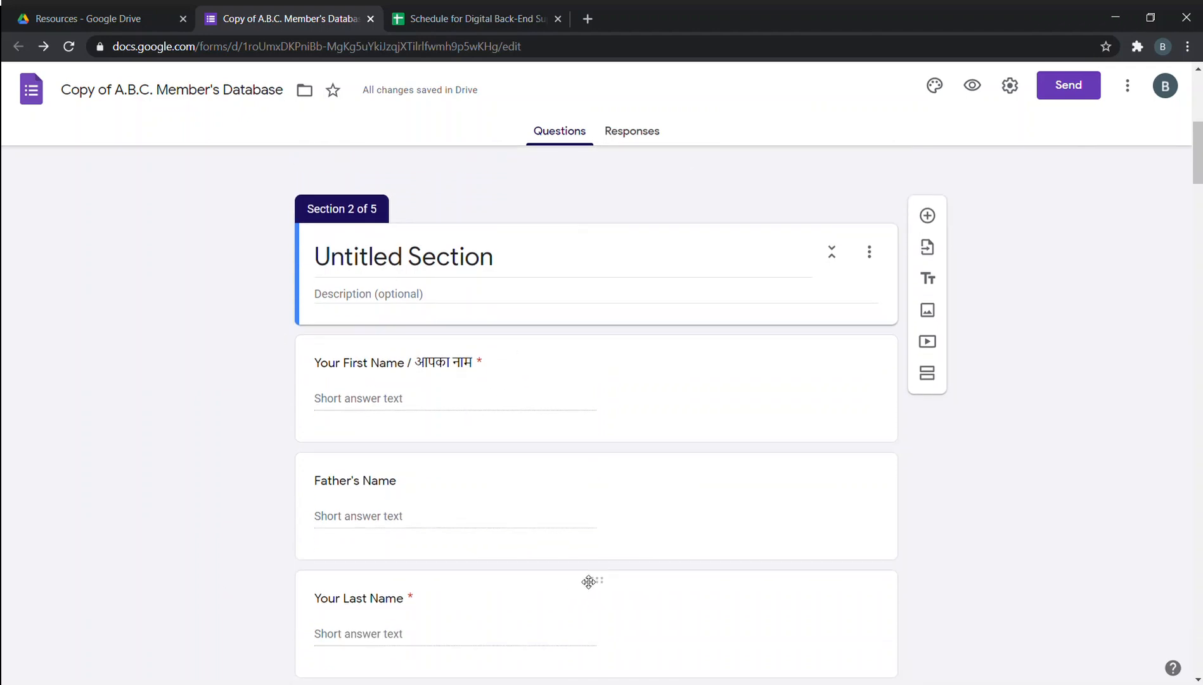
{"action": "scroll", "coordinate": [589, 580], "scroll_direction": "up", "scroll_amount": 3}
{"action": "scroll", "coordinate": [550, 537], "scroll_direction": "down", "scroll_amount": 10}
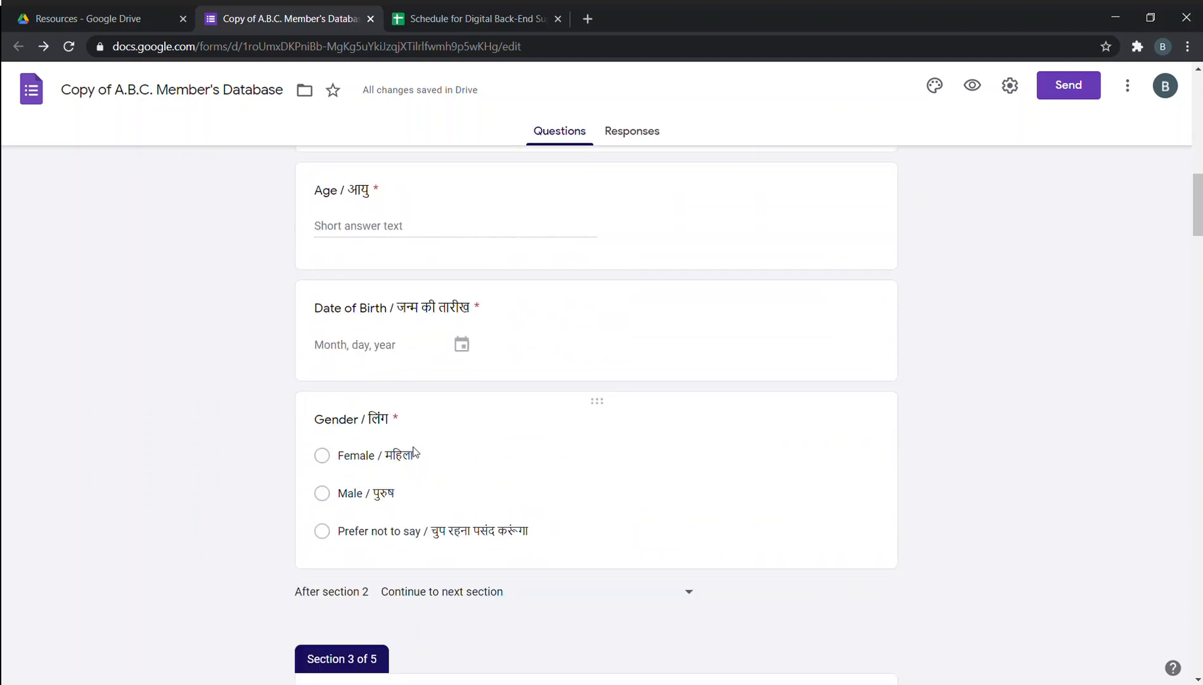
{"action": "scroll", "coordinate": [439, 441], "scroll_direction": "down", "scroll_amount": 2}
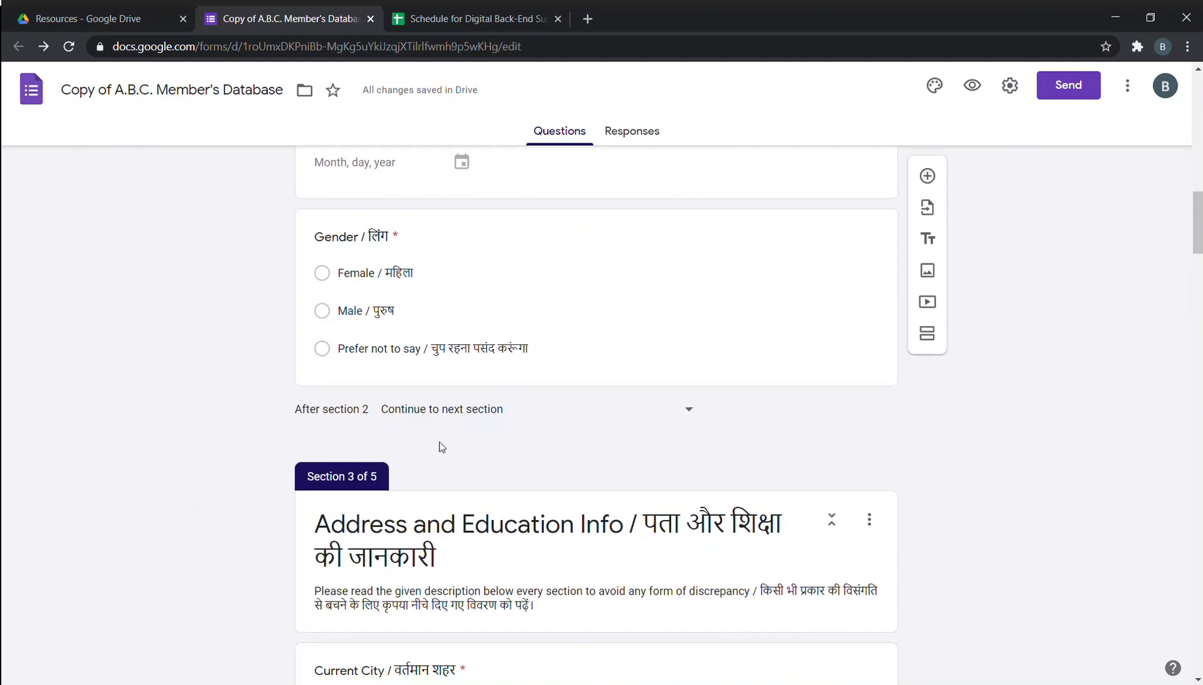
{"action": "scroll", "coordinate": [440, 440], "scroll_direction": "down", "scroll_amount": 5}
{"action": "scroll", "coordinate": [440, 440], "scroll_direction": "up", "scroll_amount": 2}
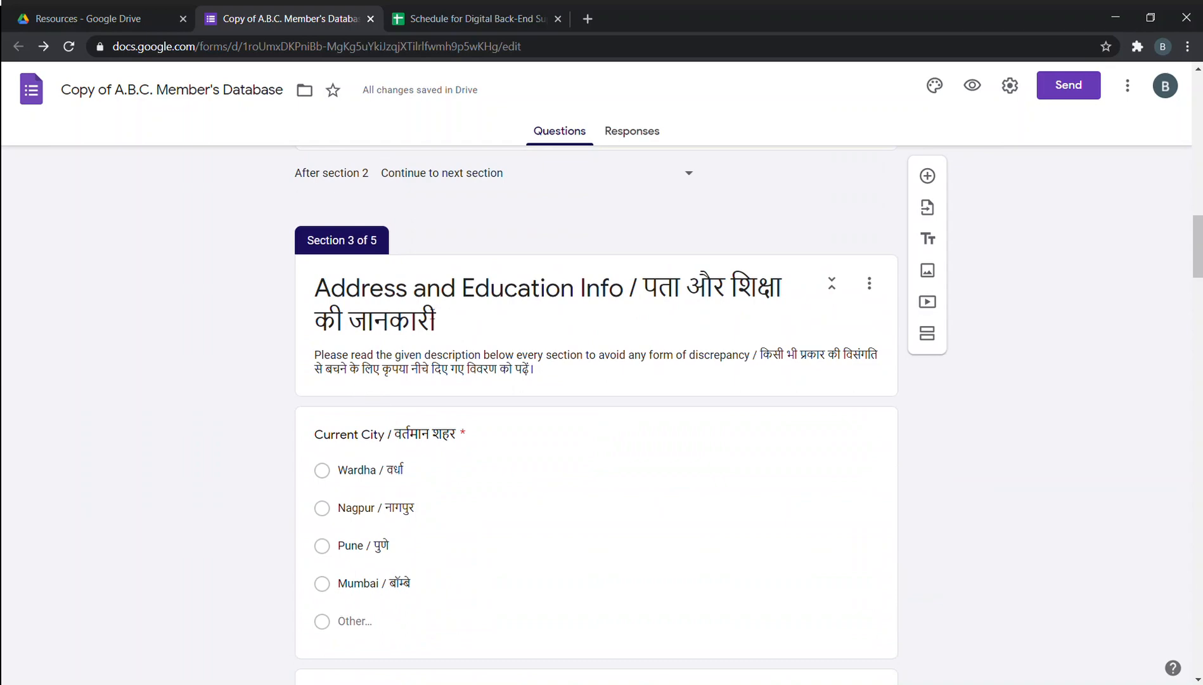
{"action": "scroll", "coordinate": [430, 299], "scroll_direction": "down", "scroll_amount": 9}
{"action": "scroll", "coordinate": [431, 299], "scroll_direction": "down", "scroll_amount": 17}
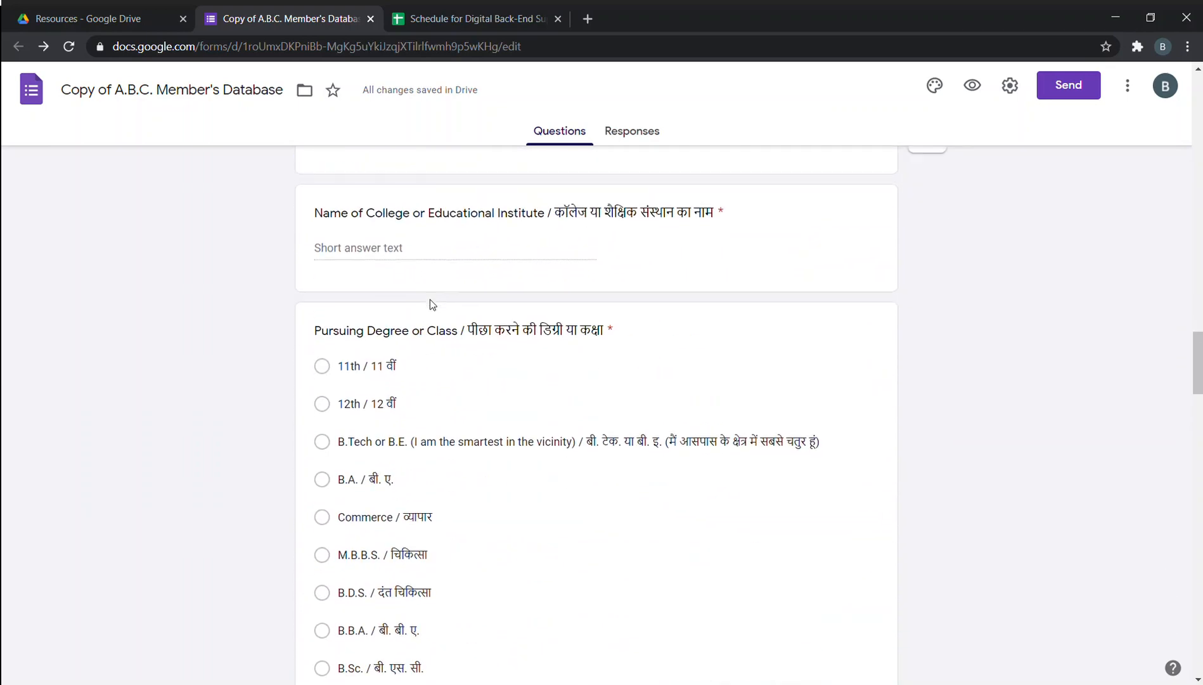
{"action": "scroll", "coordinate": [393, 336], "scroll_direction": "down", "scroll_amount": 3}
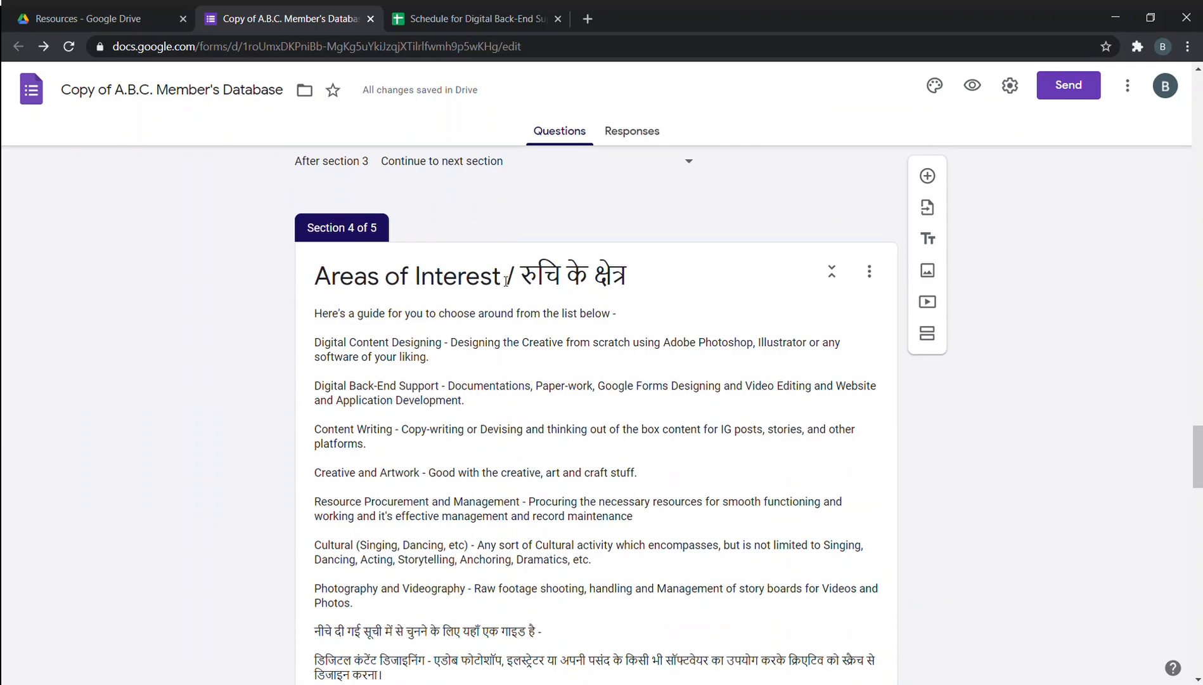
{"action": "scroll", "coordinate": [506, 280], "scroll_direction": "down", "scroll_amount": 5}
{"action": "scroll", "coordinate": [527, 492], "scroll_direction": "up", "scroll_amount": 20}
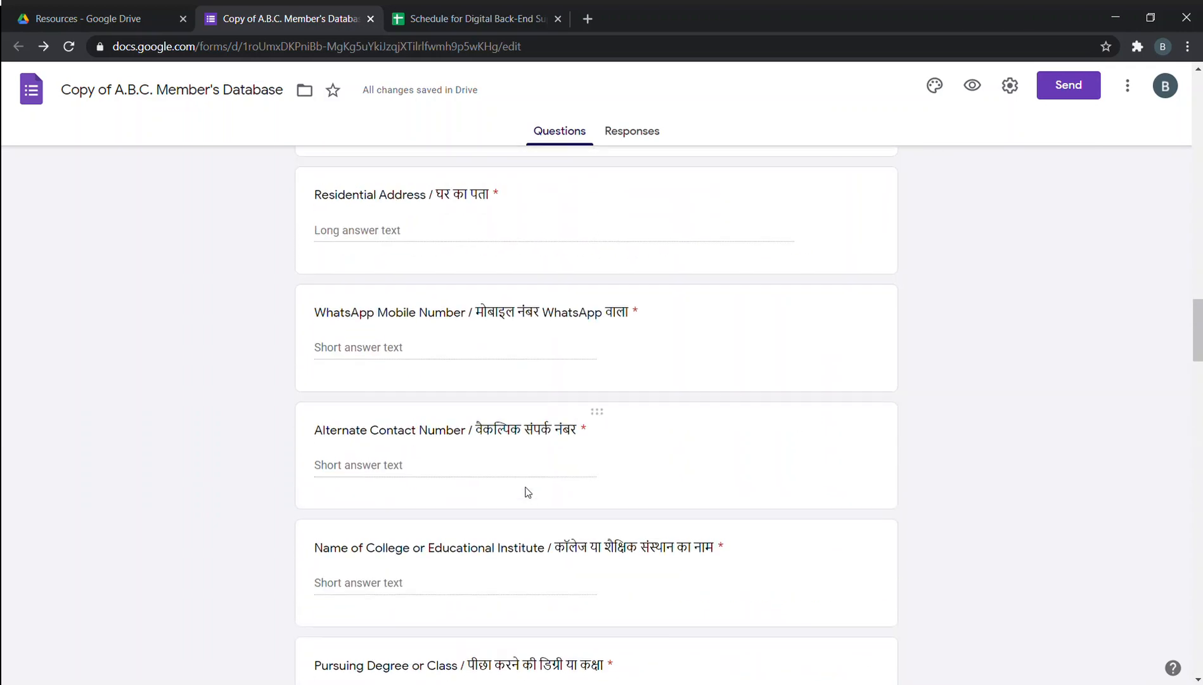
{"action": "scroll", "coordinate": [528, 492], "scroll_direction": "up", "scroll_amount": 15}
{"action": "scroll", "coordinate": [524, 470], "scroll_direction": "down", "scroll_amount": 4}
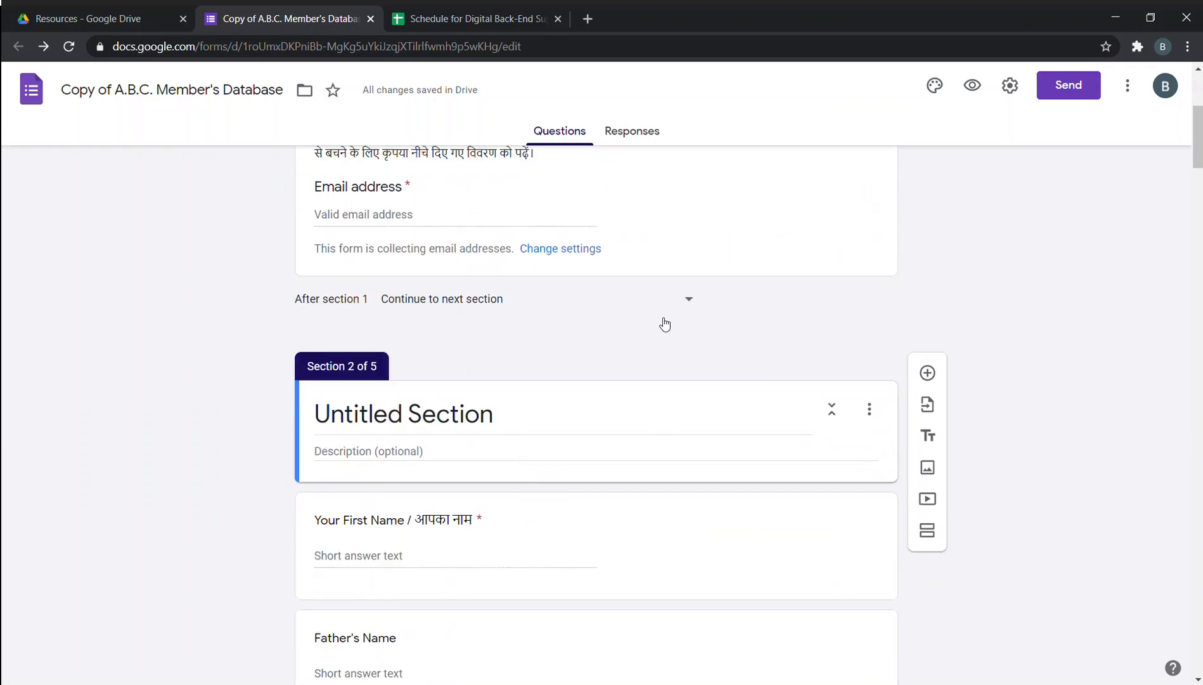
Set 'After section 1' to 'Go to section 4' (Areas of Interest) and preview the form.
{"action": "left_click", "coordinate": [680, 300]}
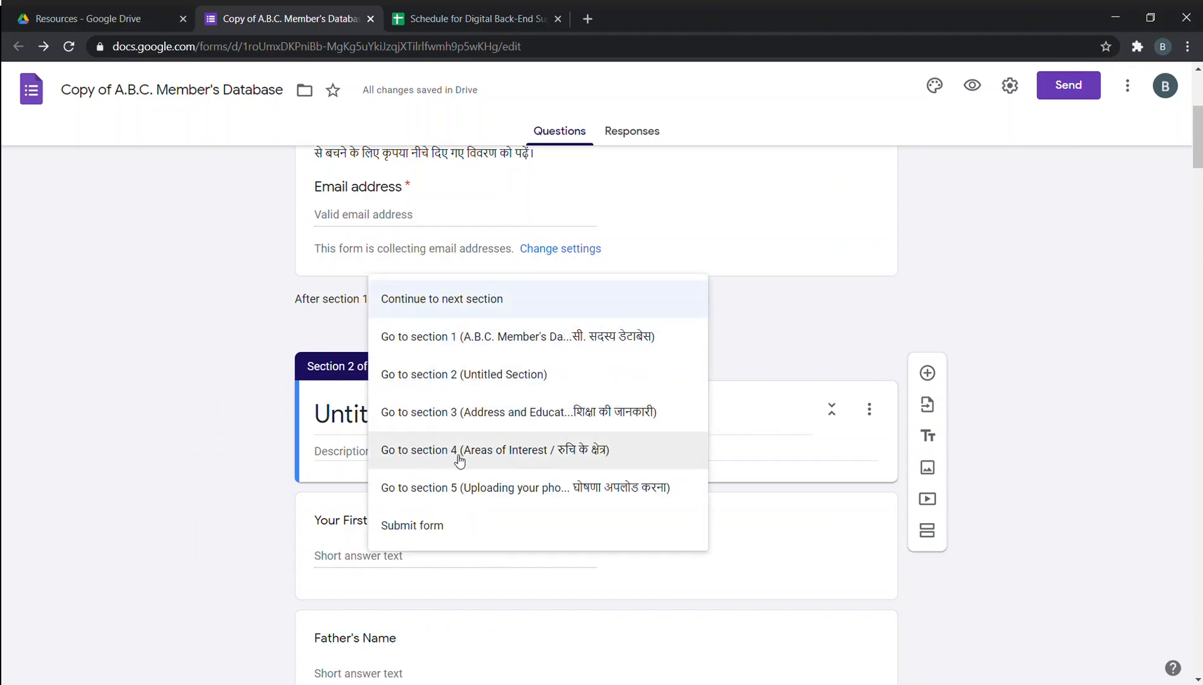
{"action": "left_click", "coordinate": [504, 451]}
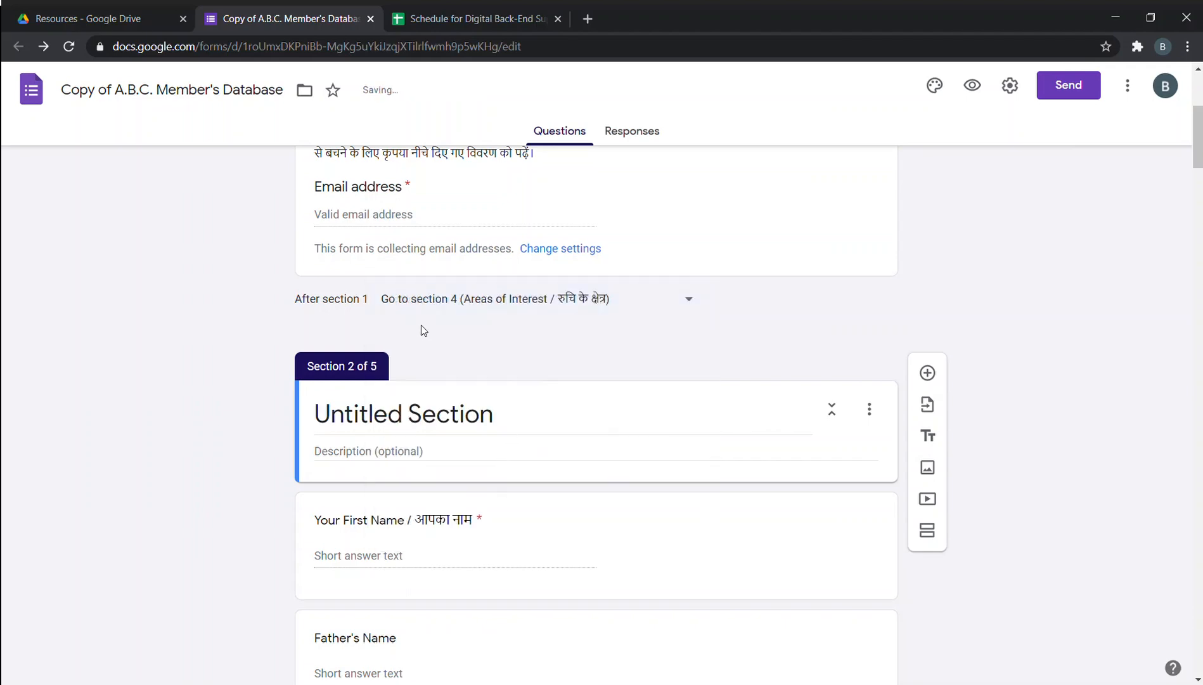
{"action": "left_click", "coordinate": [972, 85]}
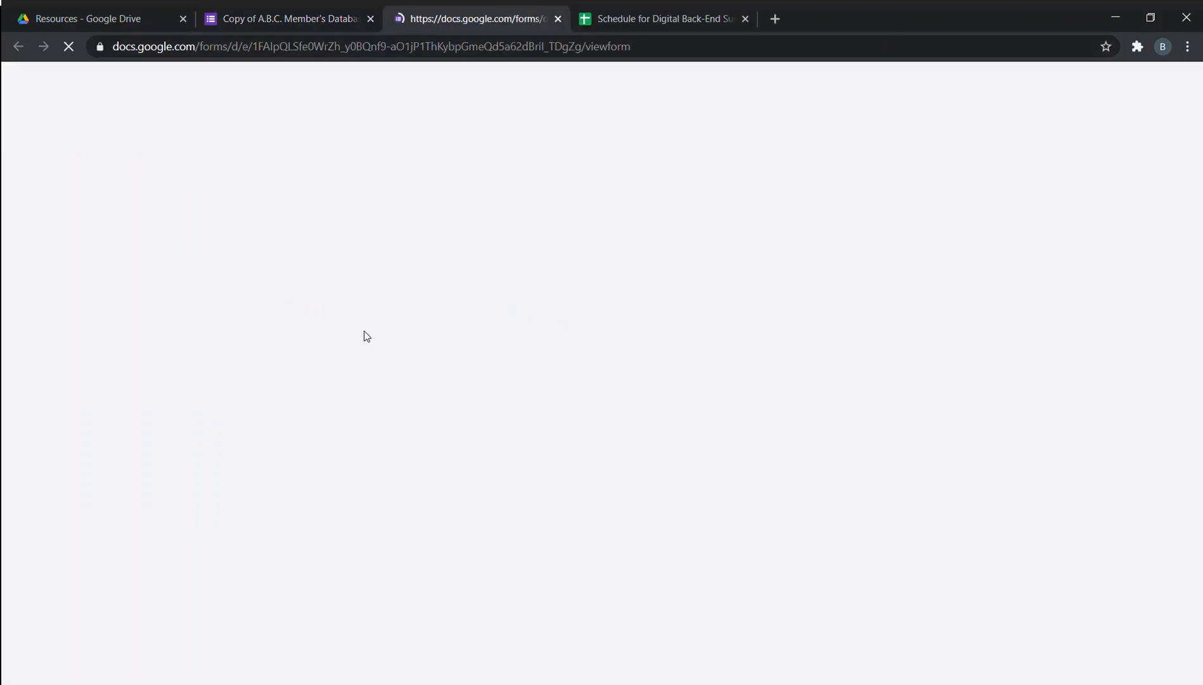
Enter the respondent's e-mail address in the Email address field, fixing stray characters.
{"action": "left_click", "coordinate": [425, 528]}
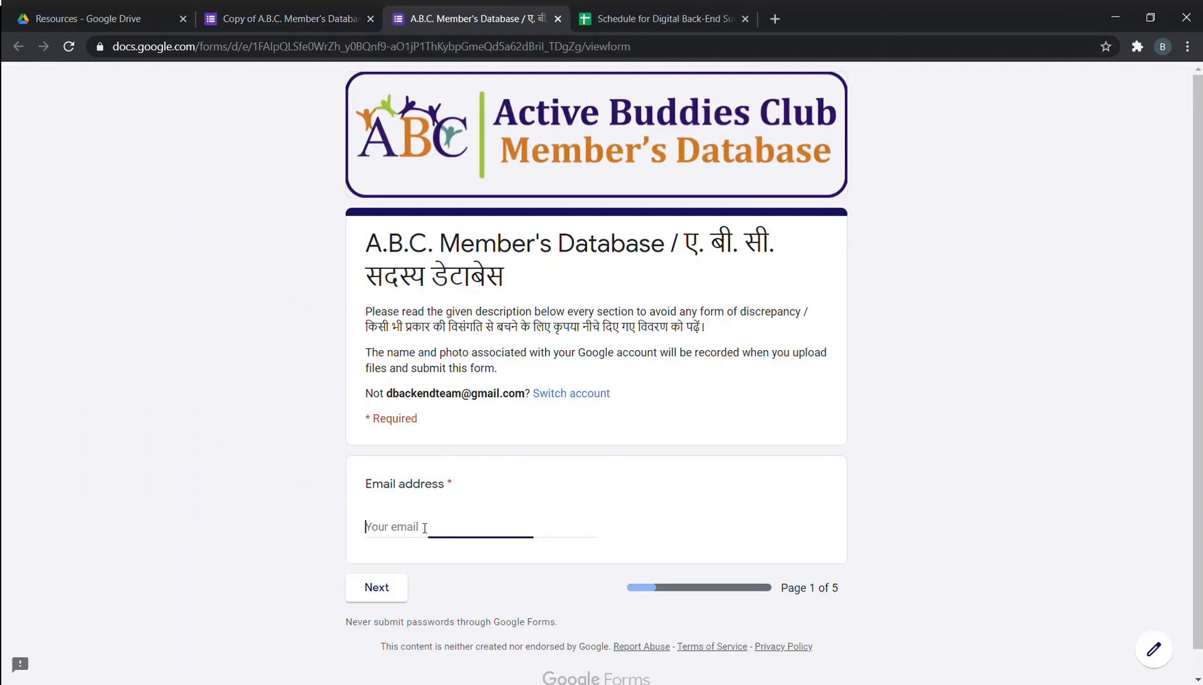
{"action": "type", "text": "iam"}
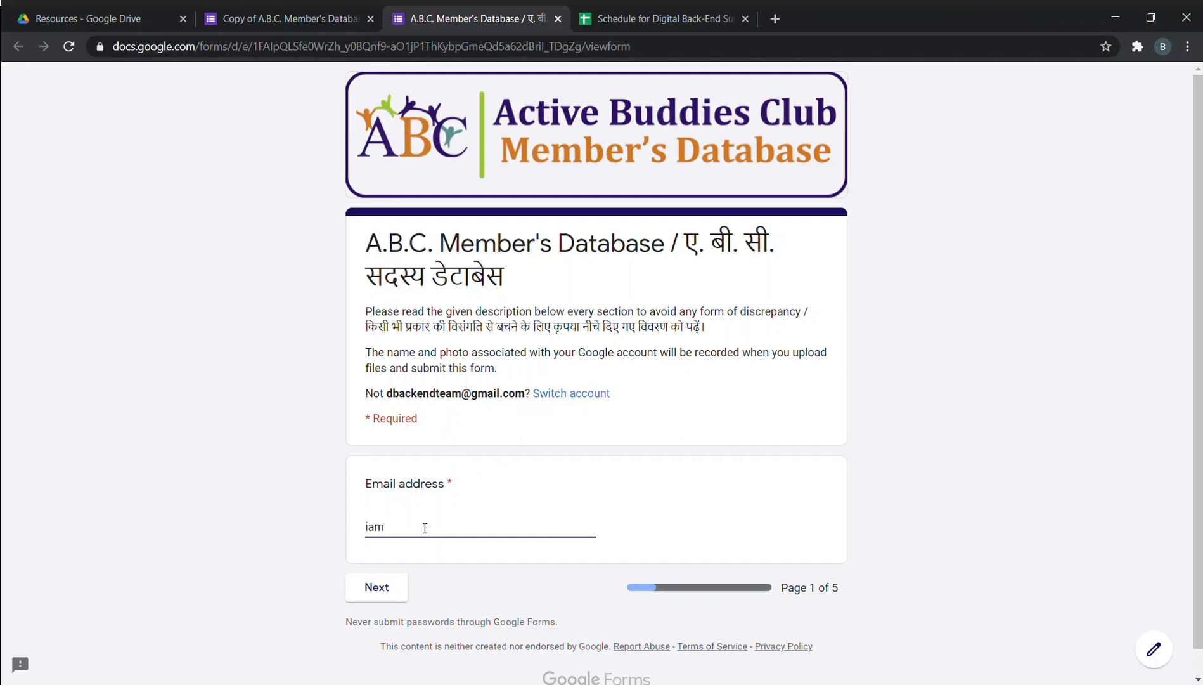
{"action": "key", "text": "BackSpace"}
{"action": "key", "text": "BackSpace"}
{"action": "type", "text": "m"}
{"action": "key", "text": "BackSpace"}
Go to the next page and confirm it is Areas of Interest, page 4 of 5.
{"action": "left_click", "coordinate": [396, 595]}
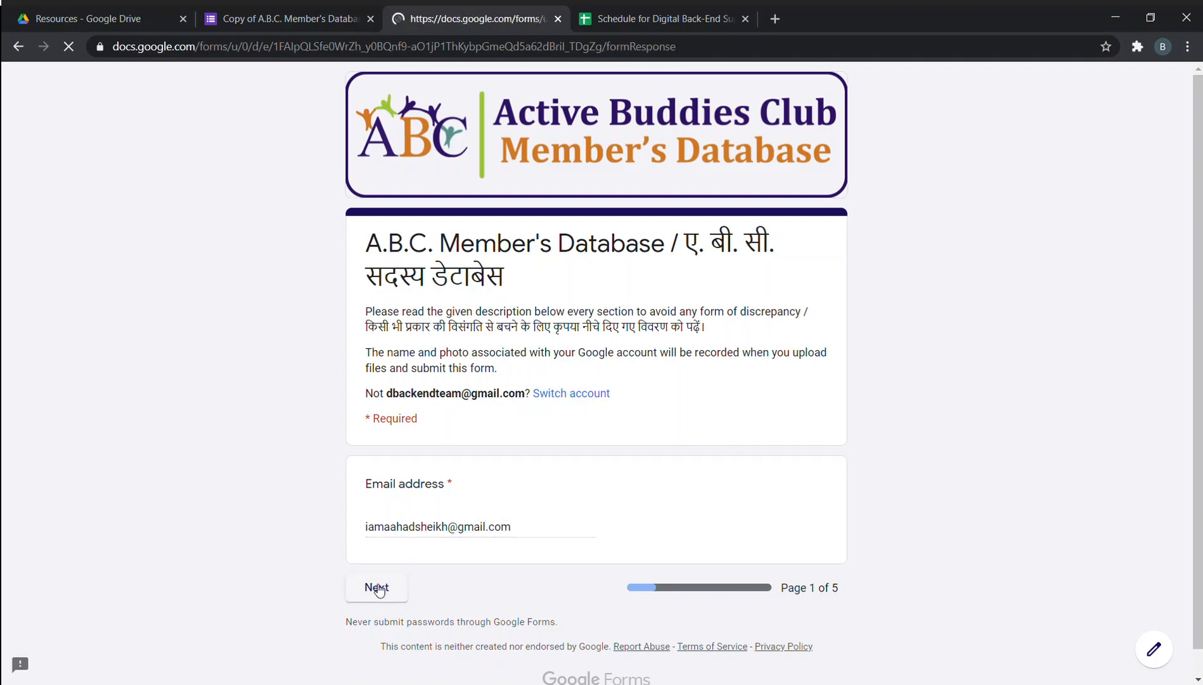
{"action": "scroll", "coordinate": [195, 442], "scroll_direction": "down", "scroll_amount": 4}
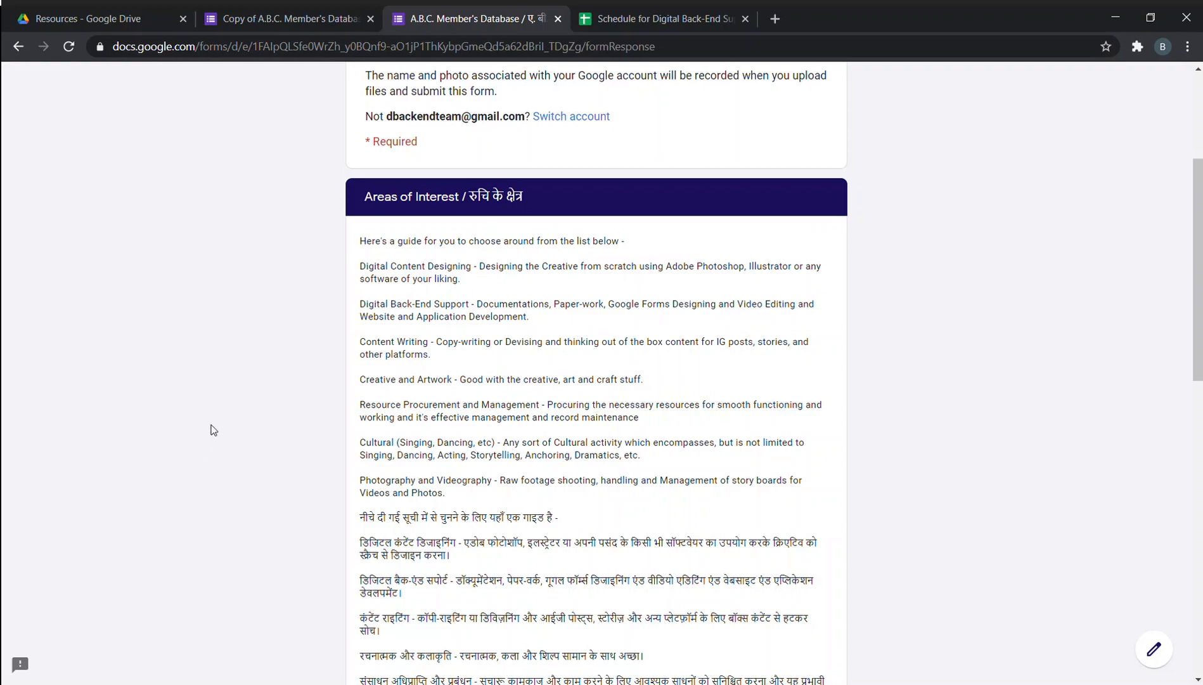
{"action": "scroll", "coordinate": [212, 430], "scroll_direction": "down", "scroll_amount": 5}
{"action": "scroll", "coordinate": [213, 430], "scroll_direction": "down", "scroll_amount": 8}
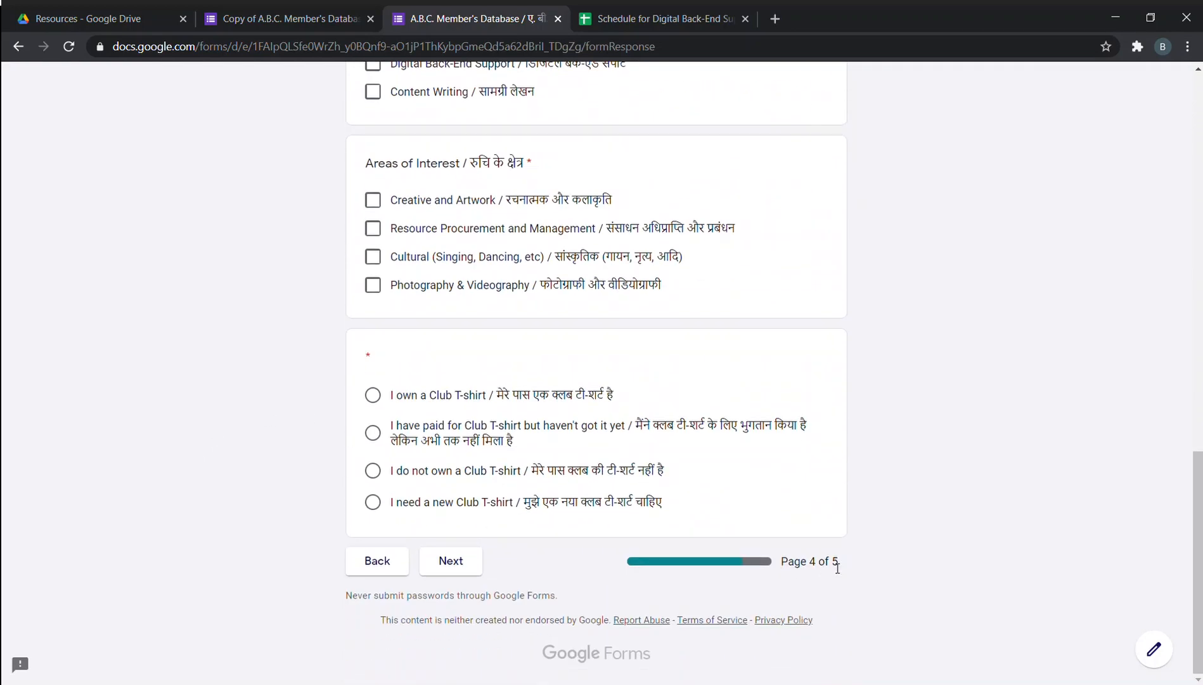
{"action": "scroll", "coordinate": [833, 567], "scroll_direction": "up", "scroll_amount": 15}
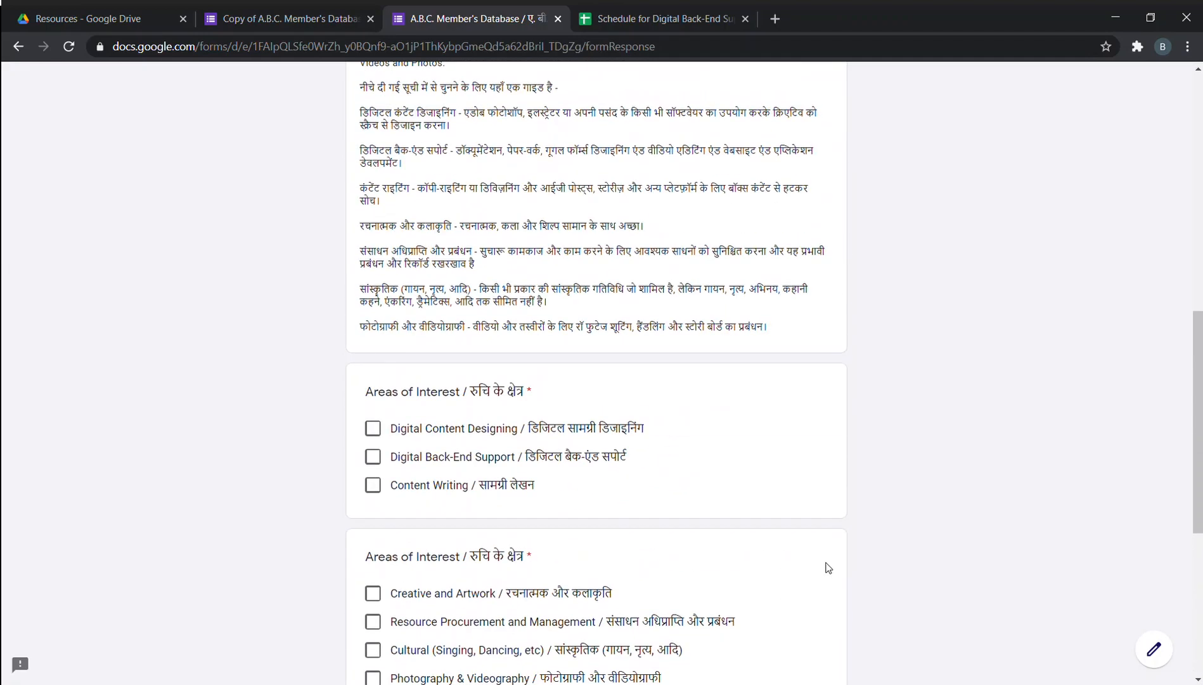
{"action": "scroll", "coordinate": [827, 568], "scroll_direction": "up", "scroll_amount": 4}
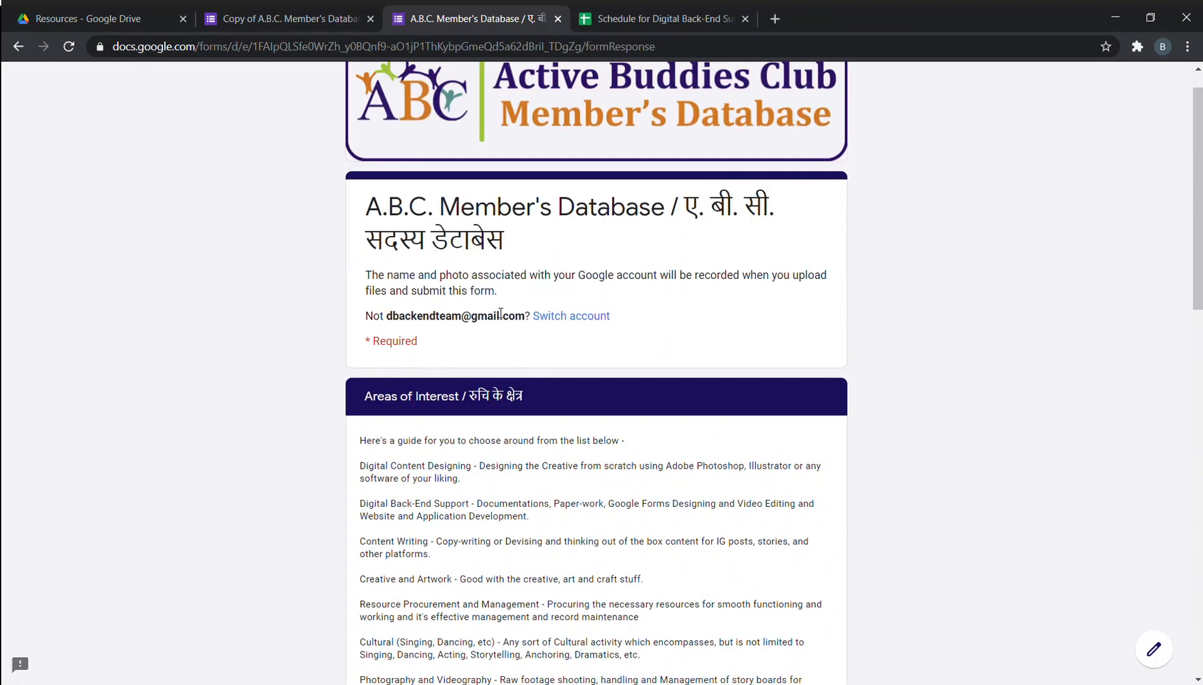
Return to the copied form's editor and scroll through its five sections and questions.
{"action": "left_click", "coordinate": [330, 18]}
{"action": "scroll", "coordinate": [259, 325], "scroll_direction": "up", "scroll_amount": 5}
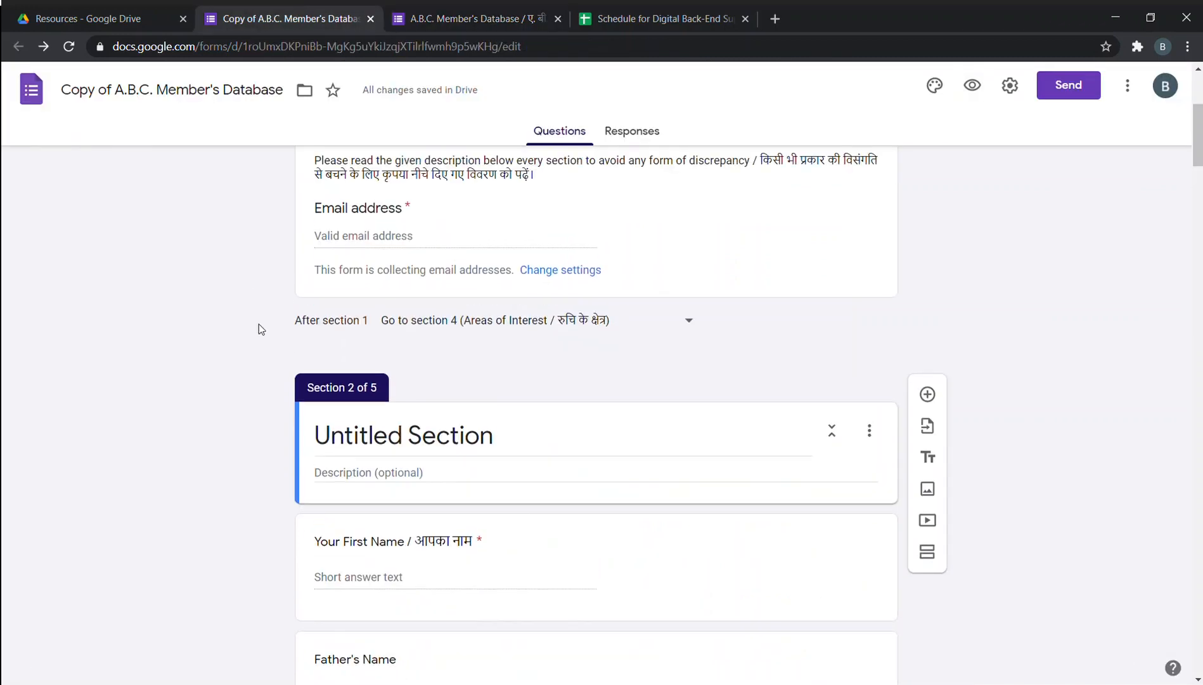
{"action": "scroll", "coordinate": [265, 328], "scroll_direction": "down", "scroll_amount": 4}
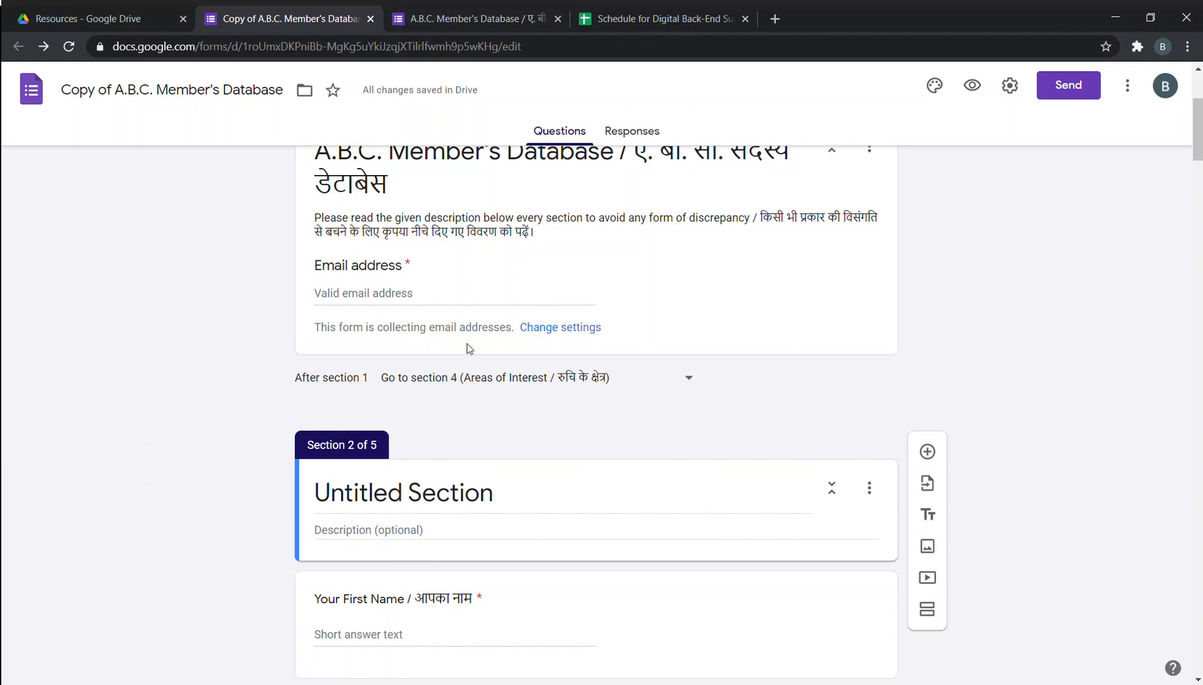
{"action": "scroll", "coordinate": [467, 349], "scroll_direction": "down", "scroll_amount": 7}
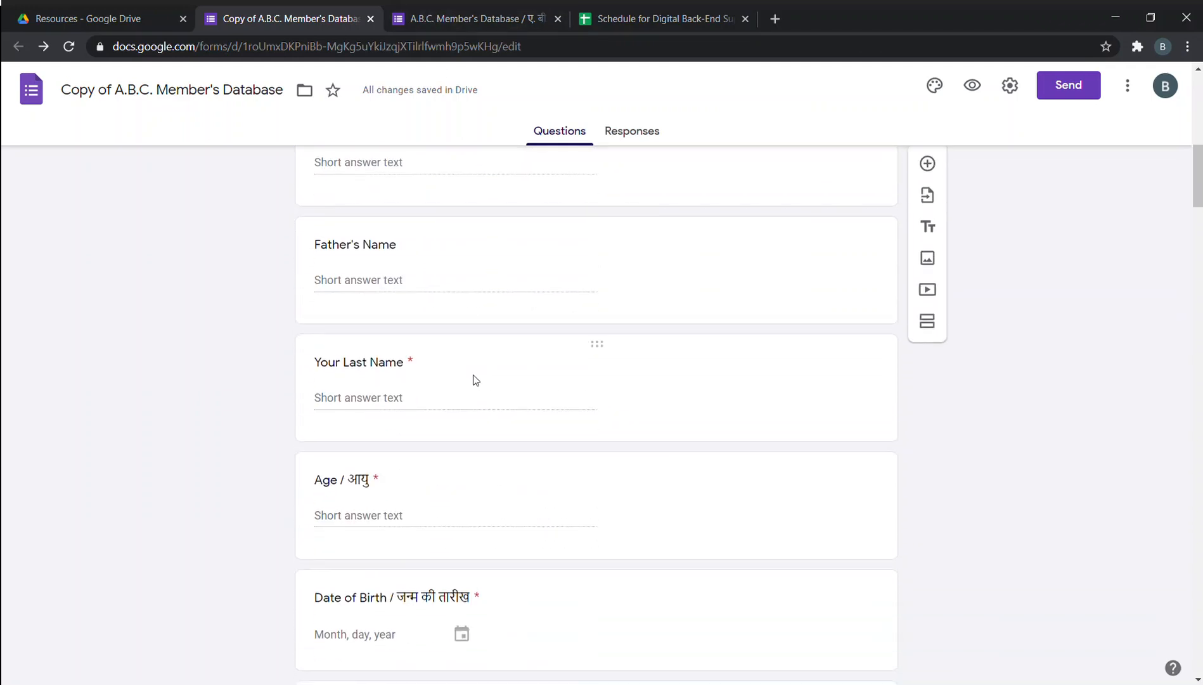
{"action": "scroll", "coordinate": [444, 279], "scroll_direction": "down", "scroll_amount": 5}
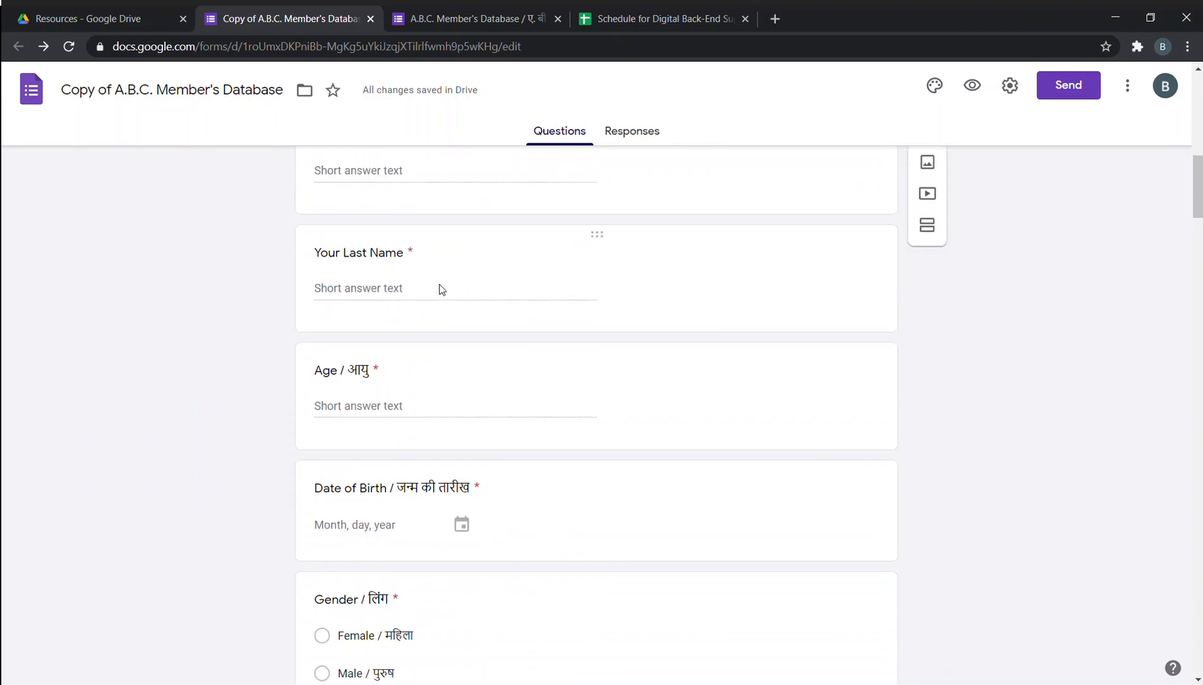
{"action": "scroll", "coordinate": [439, 287], "scroll_direction": "down", "scroll_amount": 1}
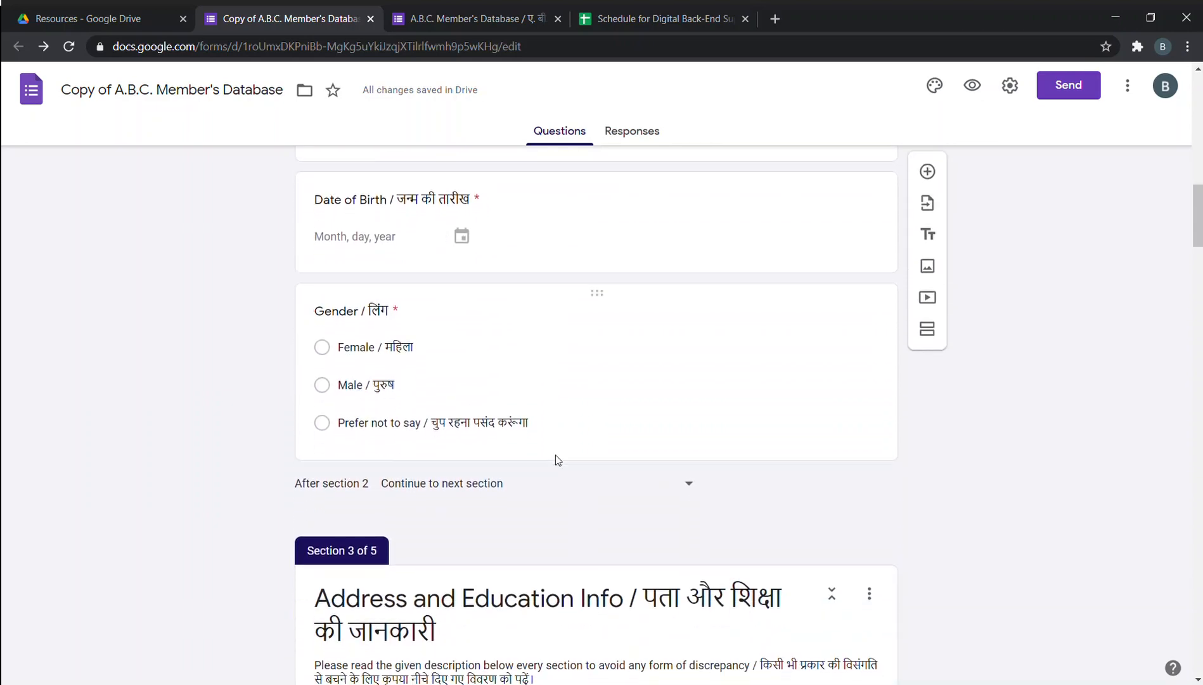
{"action": "scroll", "coordinate": [556, 456], "scroll_direction": "down", "scroll_amount": 4}
{"action": "scroll", "coordinate": [355, 343], "scroll_direction": "down", "scroll_amount": 4}
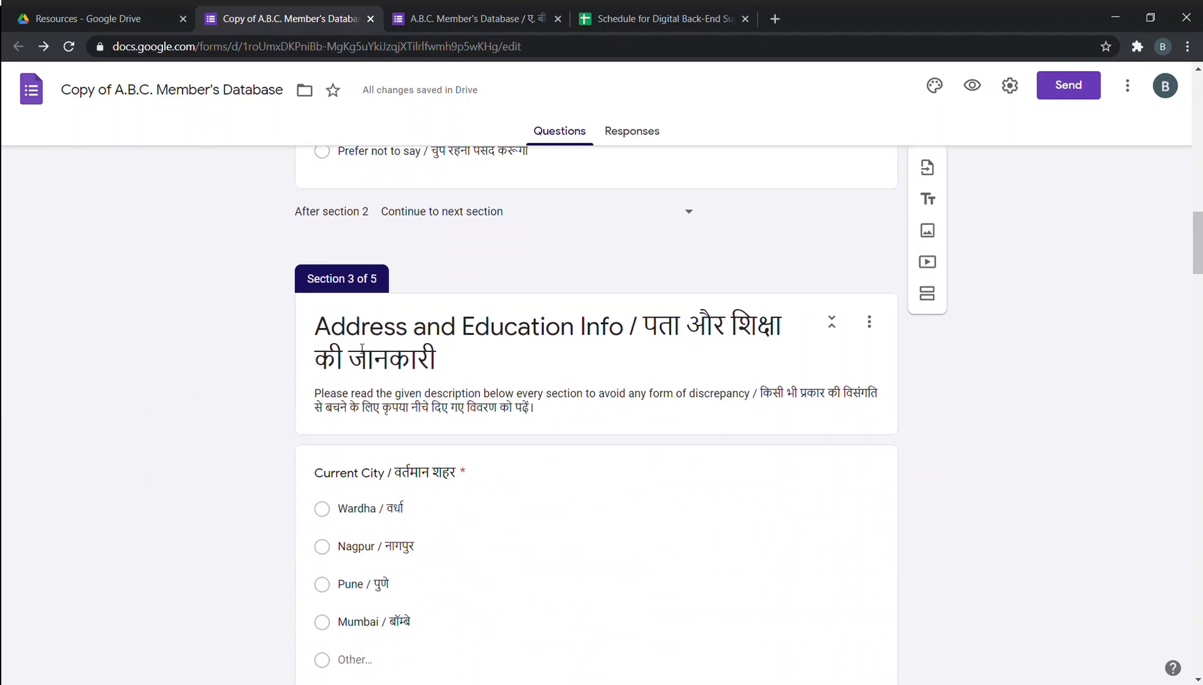
{"action": "scroll", "coordinate": [378, 348], "scroll_direction": "up", "scroll_amount": 6}
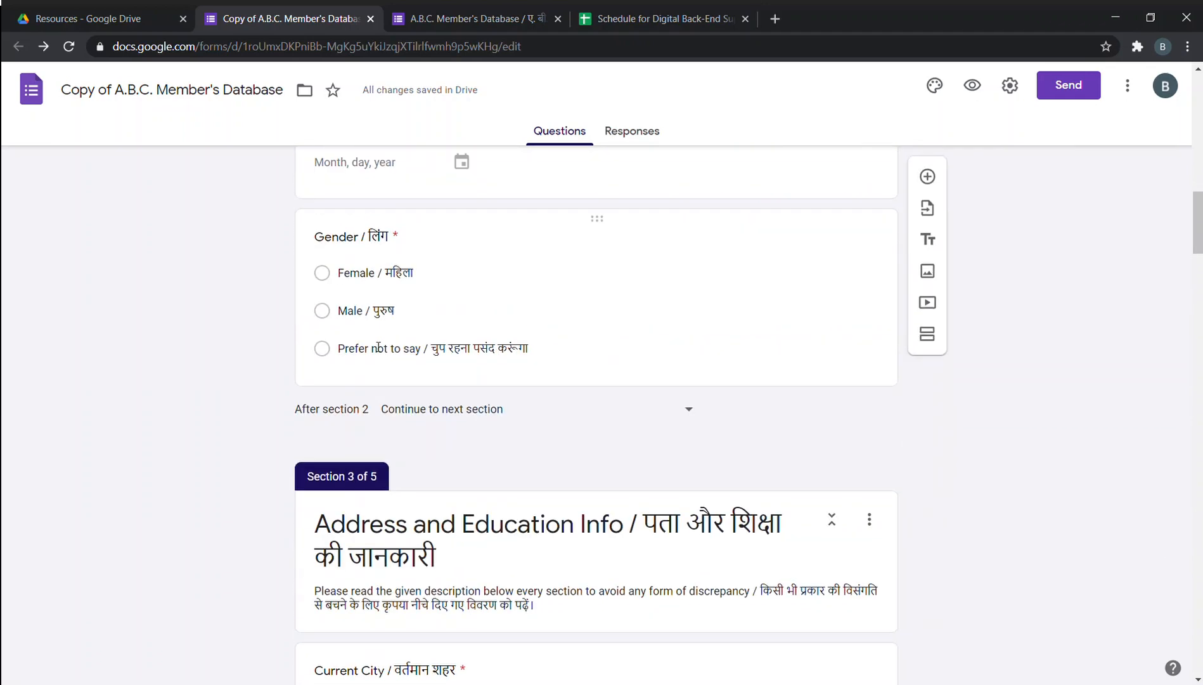
{"action": "scroll", "coordinate": [540, 398], "scroll_direction": "up", "scroll_amount": 8}
{"action": "scroll", "coordinate": [542, 383], "scroll_direction": "up", "scroll_amount": 6}
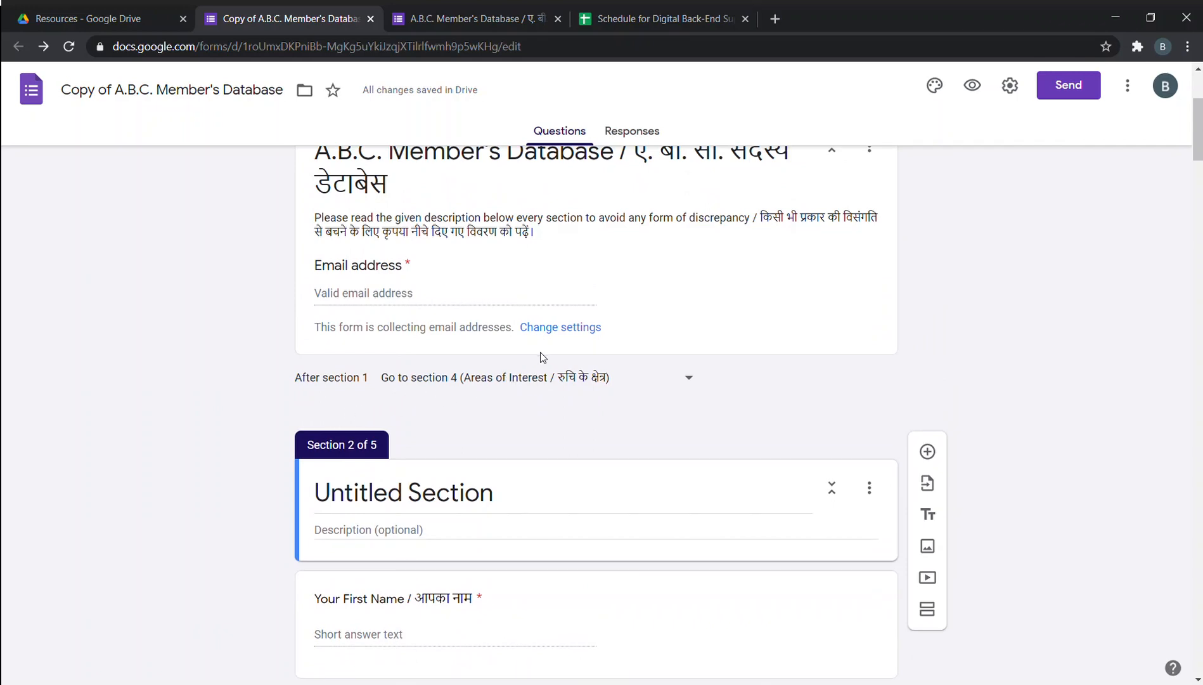
{"action": "scroll", "coordinate": [540, 357], "scroll_direction": "up", "scroll_amount": 3}
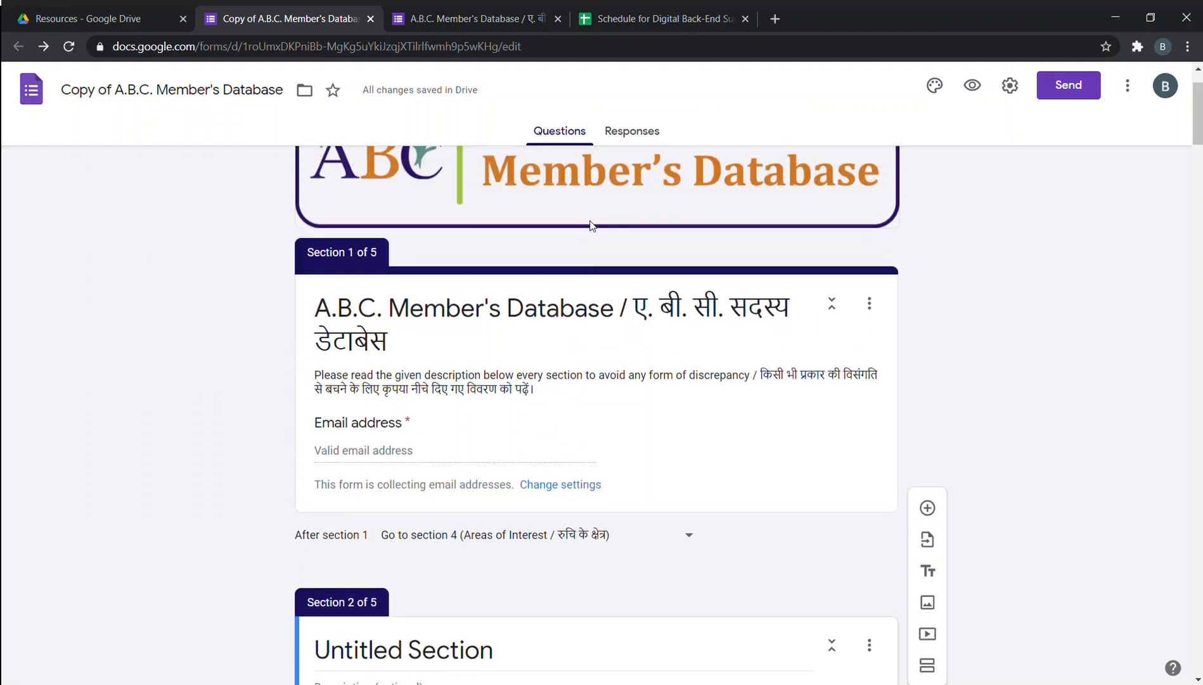
{"action": "scroll", "coordinate": [625, 280], "scroll_direction": "up", "scroll_amount": 1}
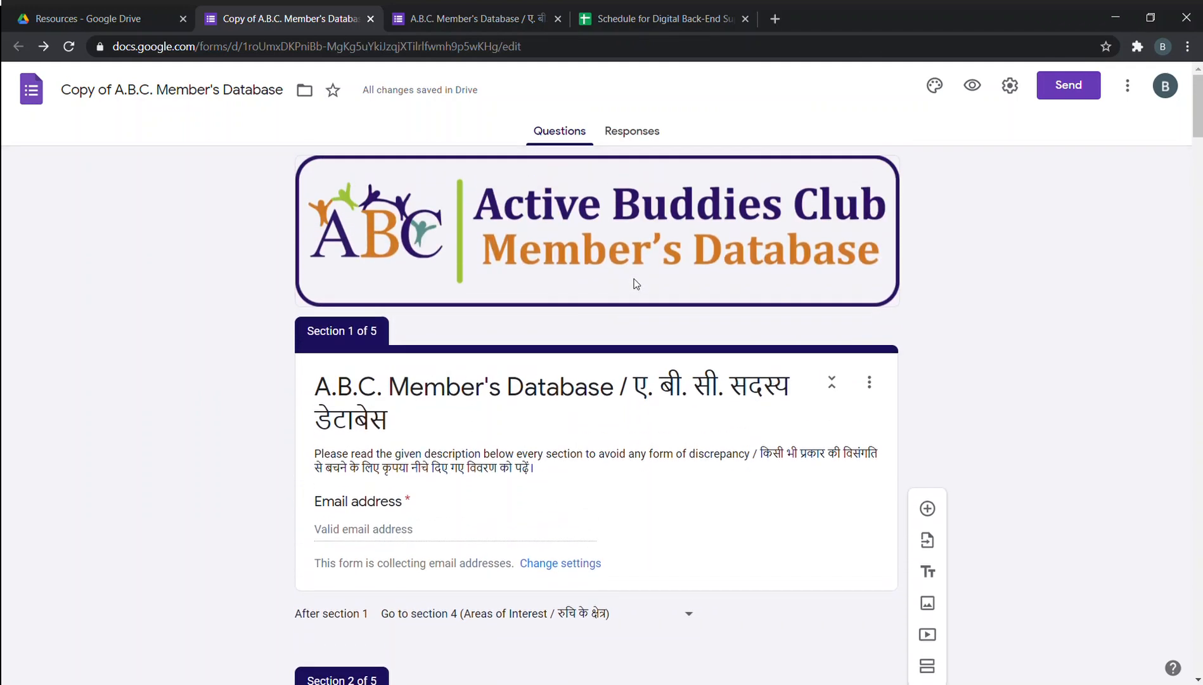
{"action": "scroll", "coordinate": [625, 280], "scroll_direction": "down", "scroll_amount": 4}
{"action": "scroll", "coordinate": [627, 280], "scroll_direction": "up", "scroll_amount": 3}
{"action": "scroll", "coordinate": [605, 238], "scroll_direction": "up", "scroll_amount": 1}
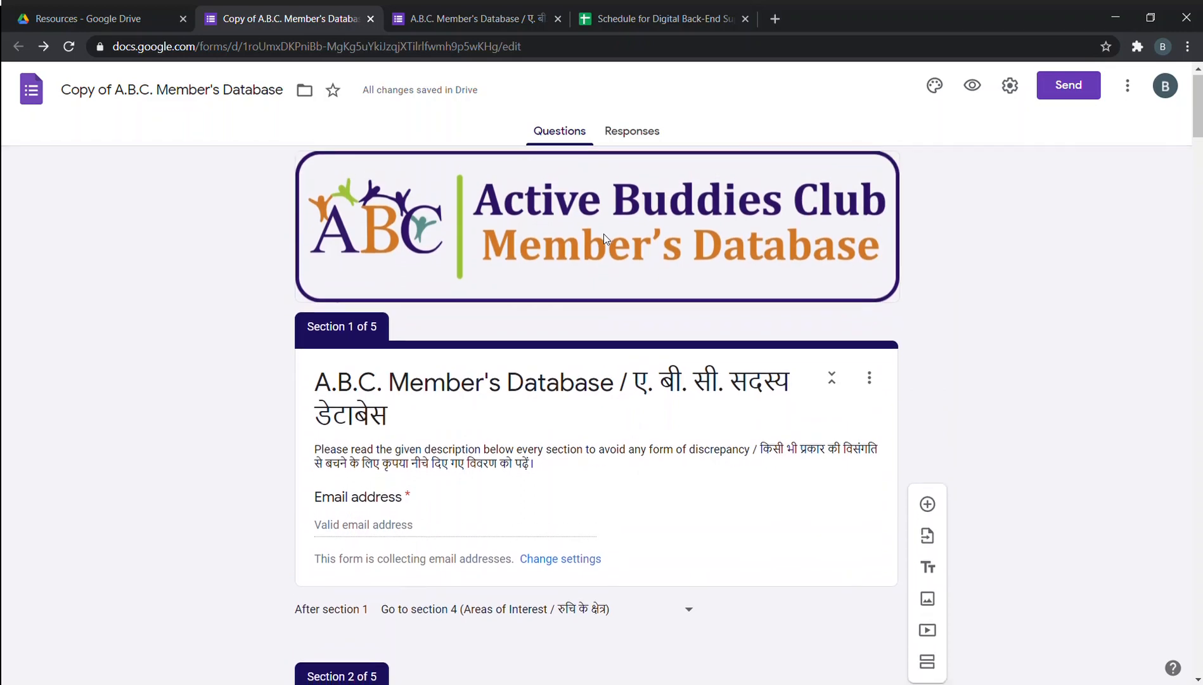
{"action": "scroll", "coordinate": [605, 238], "scroll_direction": "down", "scroll_amount": 20}
{"action": "scroll", "coordinate": [605, 239], "scroll_direction": "down", "scroll_amount": 10}
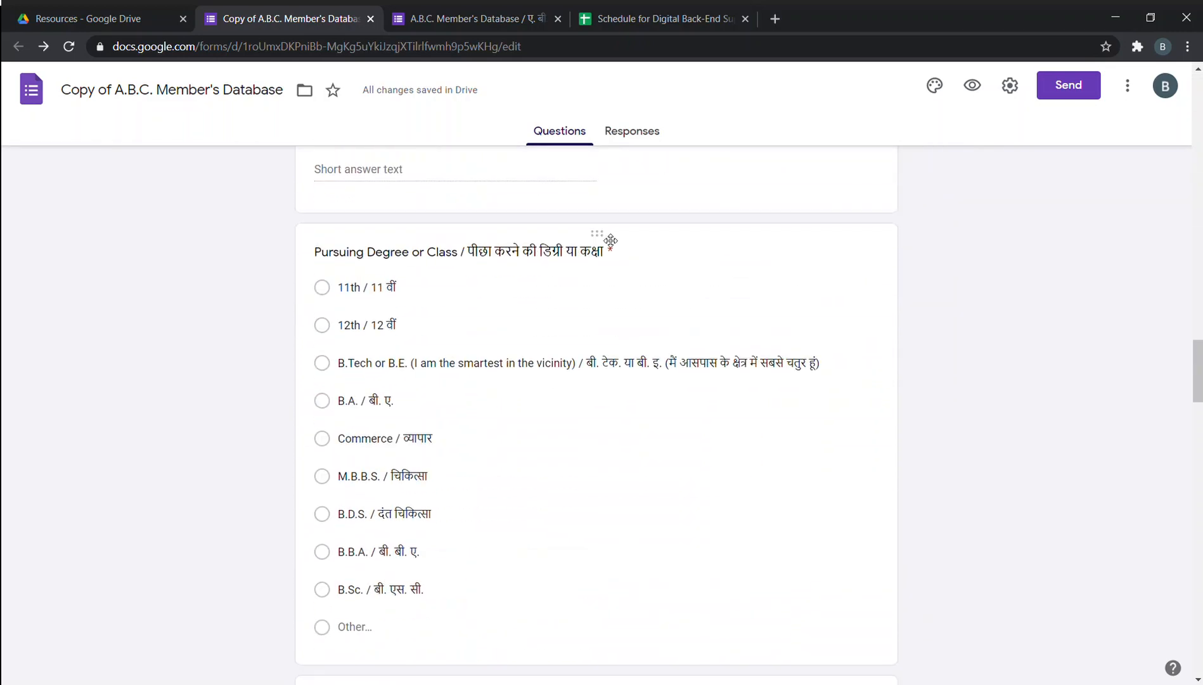
{"action": "scroll", "coordinate": [607, 239], "scroll_direction": "up", "scroll_amount": 20}
{"action": "scroll", "coordinate": [608, 240], "scroll_direction": "up", "scroll_amount": 20}
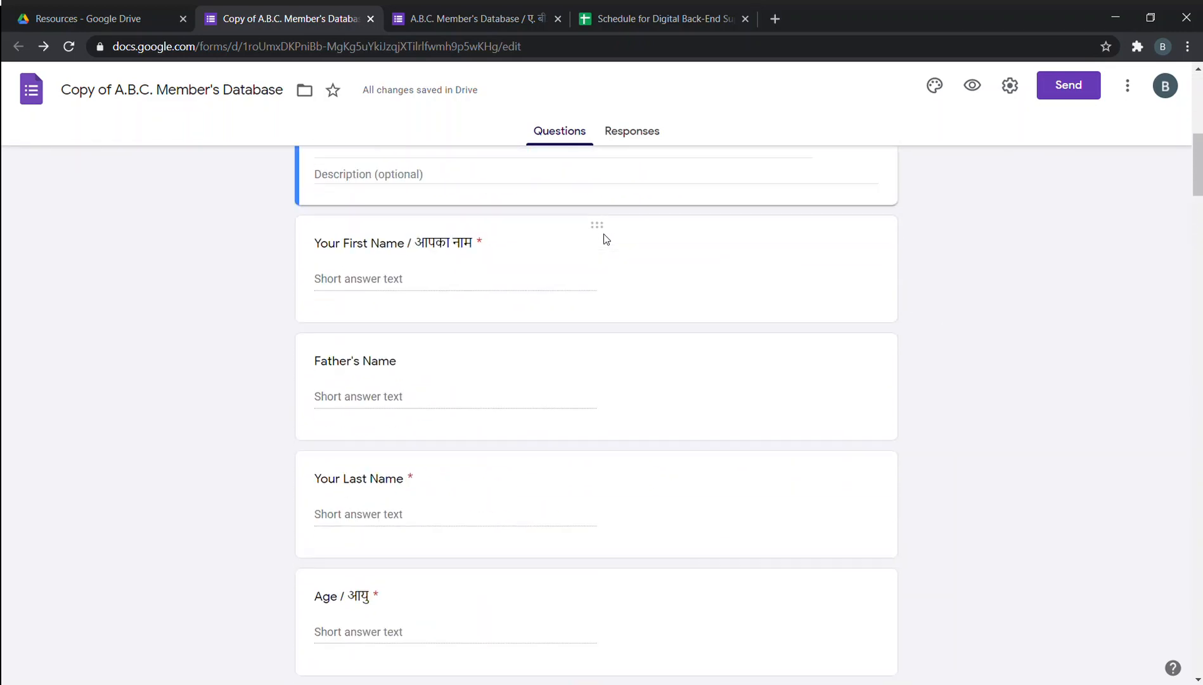
{"action": "scroll", "coordinate": [468, 249], "scroll_direction": "down", "scroll_amount": 3}
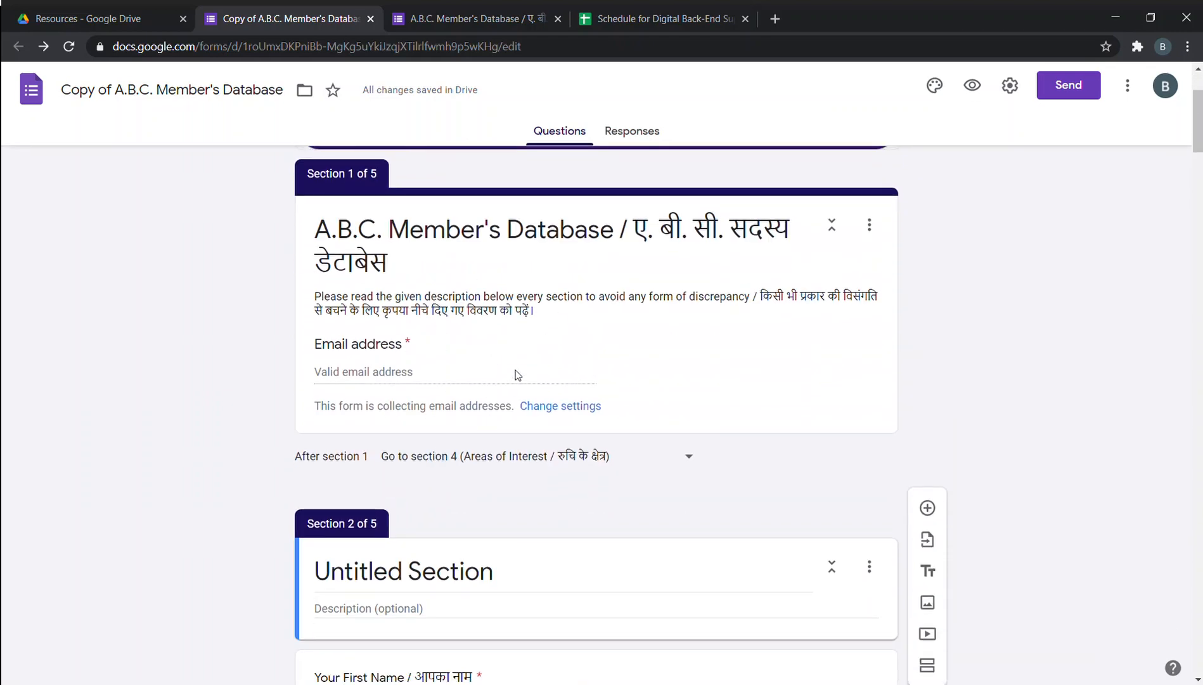
{"action": "scroll", "coordinate": [619, 465], "scroll_direction": "down", "scroll_amount": 3}
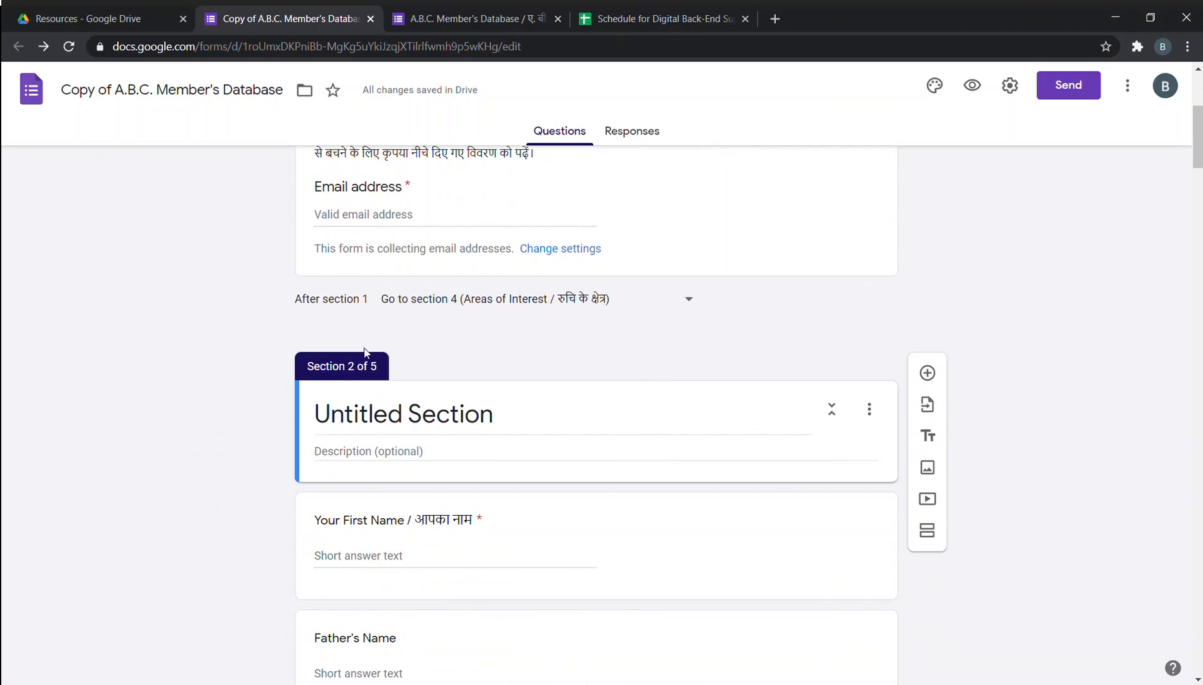
{"action": "scroll", "coordinate": [365, 350], "scroll_direction": "down", "scroll_amount": 3}
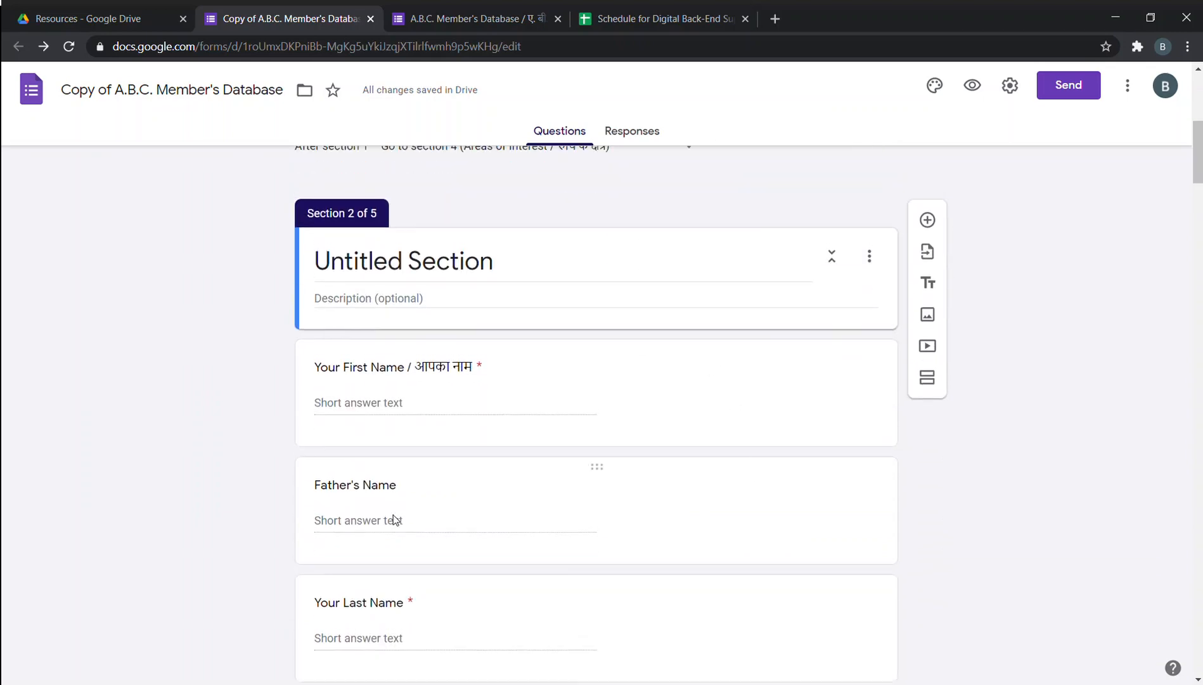
{"action": "scroll", "coordinate": [511, 347], "scroll_direction": "up", "scroll_amount": 6}
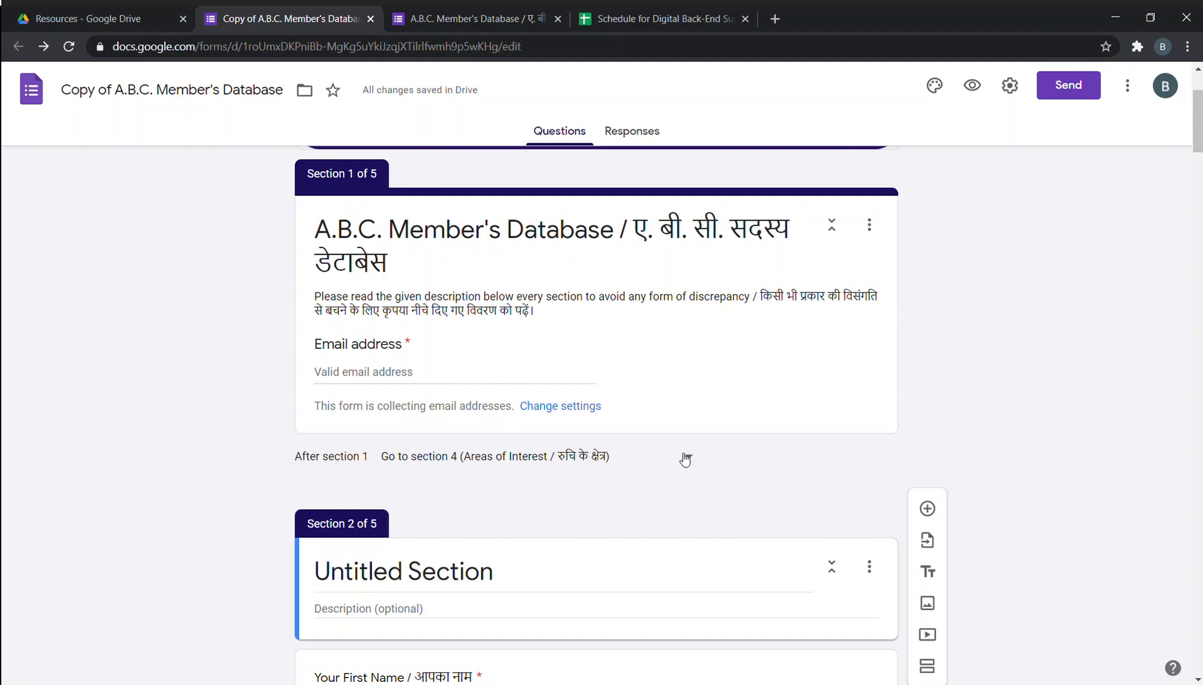
Change the 'After section 1' destination from 'Go to section 4' to 'Go to section 1'.
{"action": "left_click", "coordinate": [685, 457]}
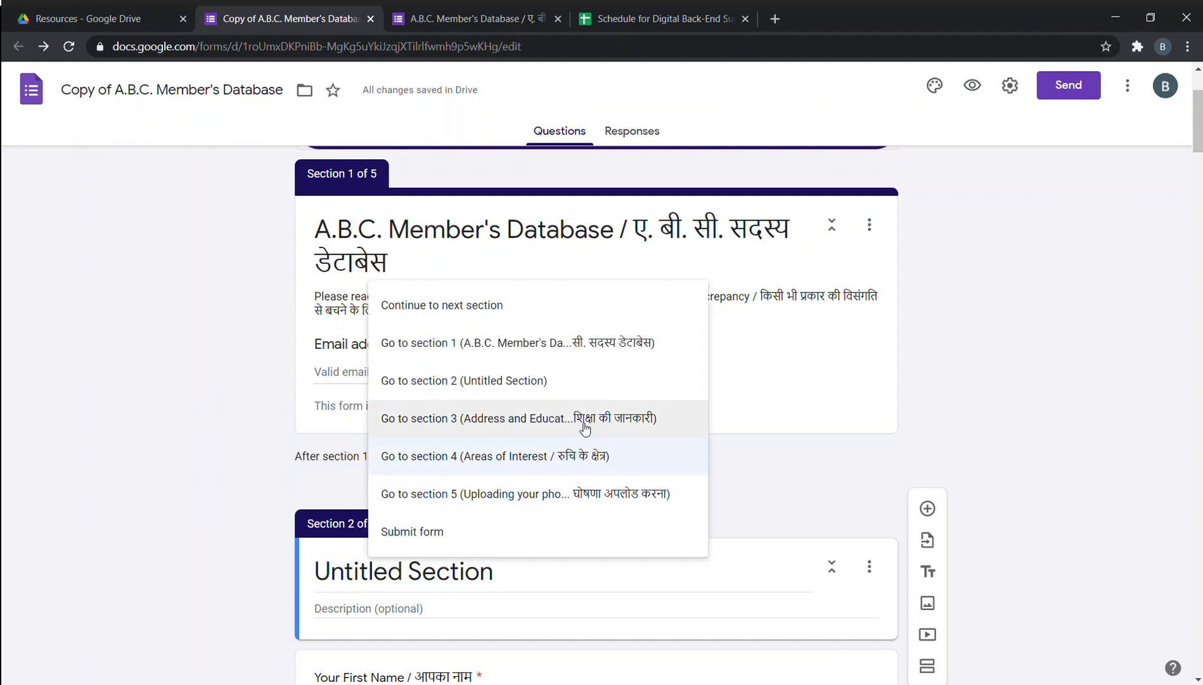
{"action": "left_click", "coordinate": [1038, 421]}
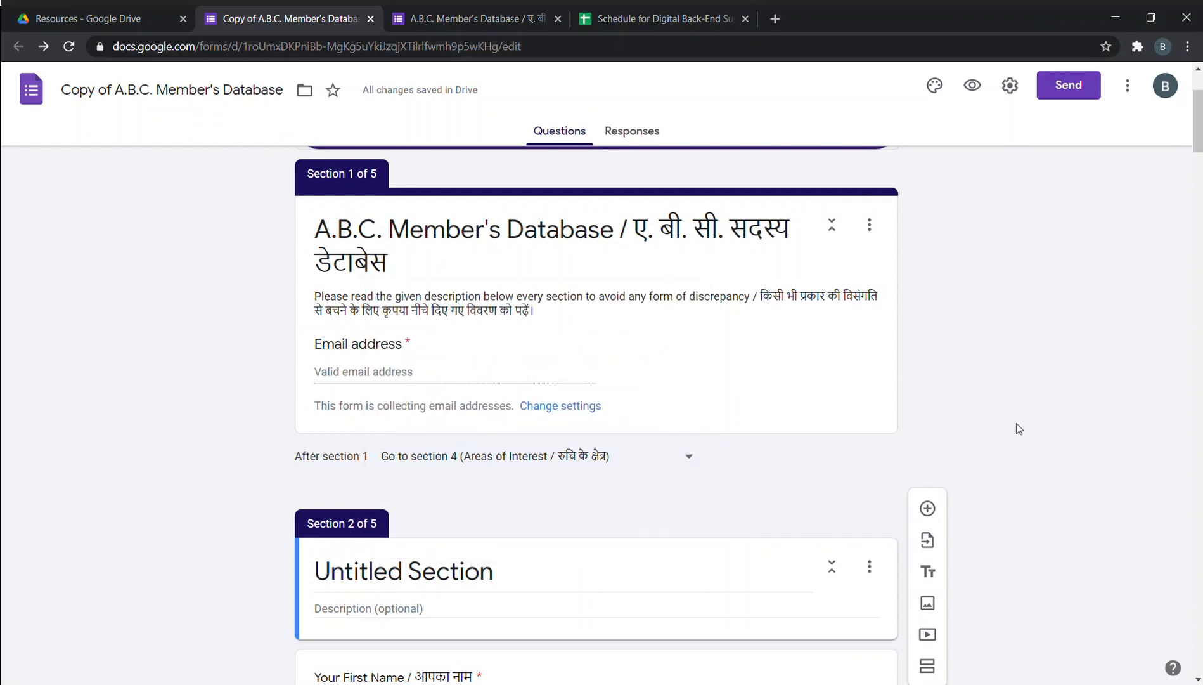
{"action": "left_click", "coordinate": [672, 457]}
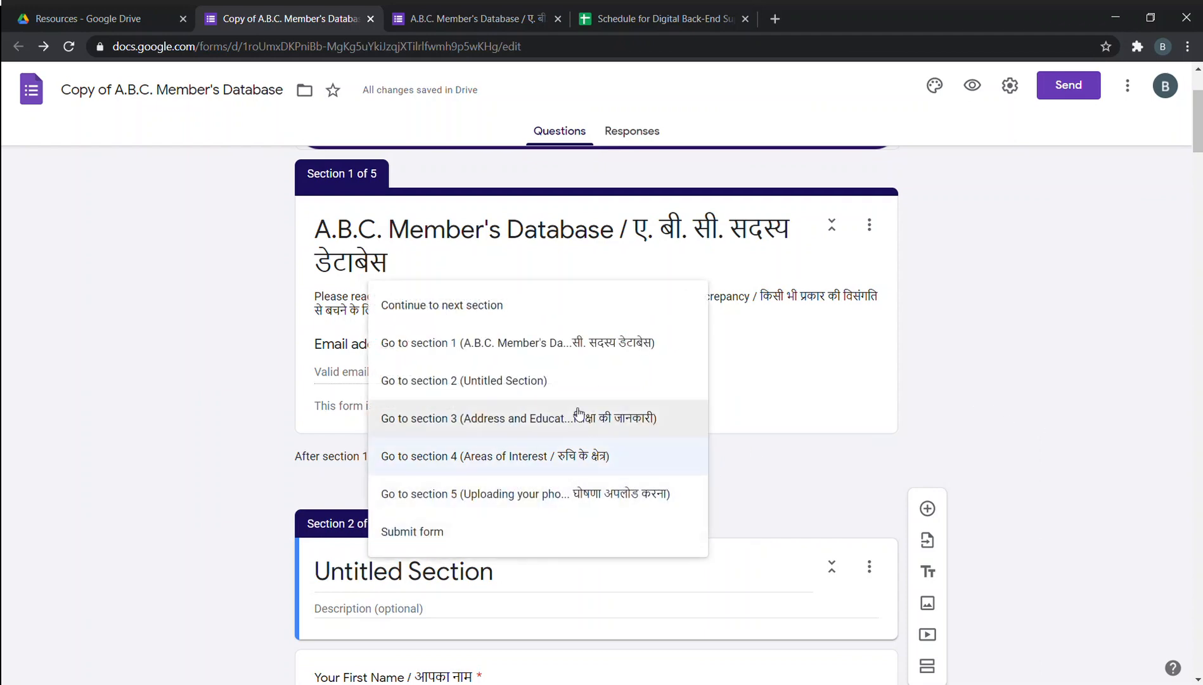
{"action": "left_click", "coordinate": [524, 343]}
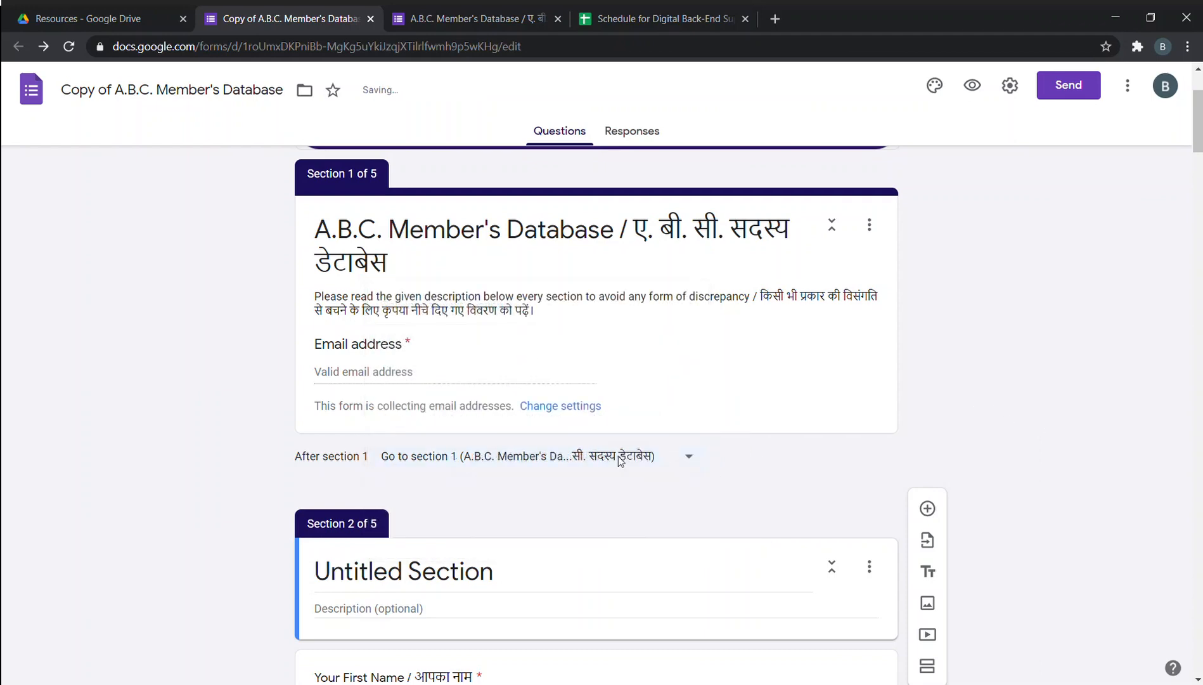
{"action": "scroll", "coordinate": [939, 390], "scroll_direction": "up", "scroll_amount": 2}
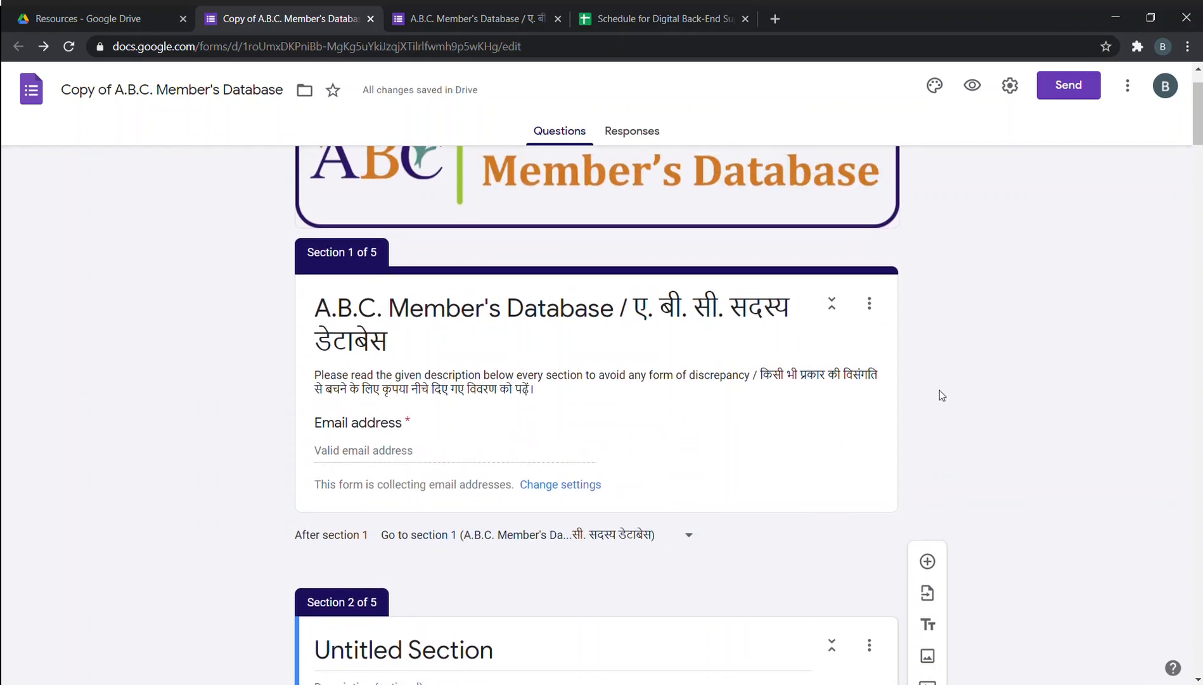
{"action": "scroll", "coordinate": [940, 305], "scroll_direction": "up", "scroll_amount": 1}
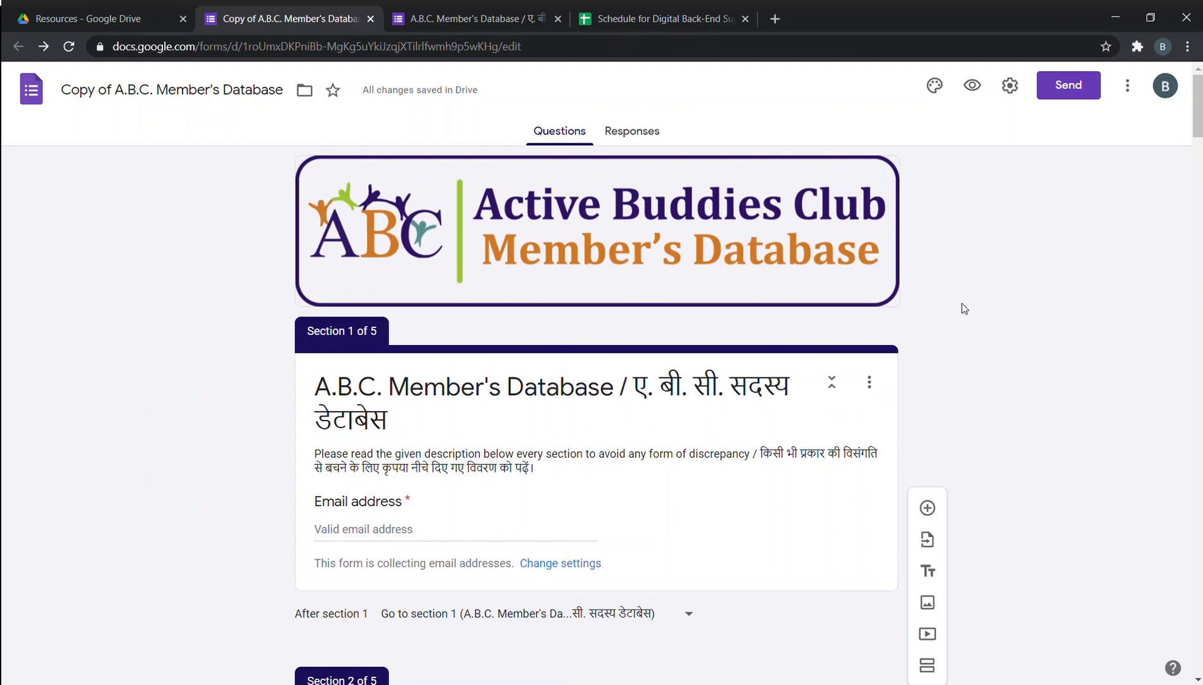
{"action": "scroll", "coordinate": [952, 348], "scroll_direction": "down", "scroll_amount": 1}
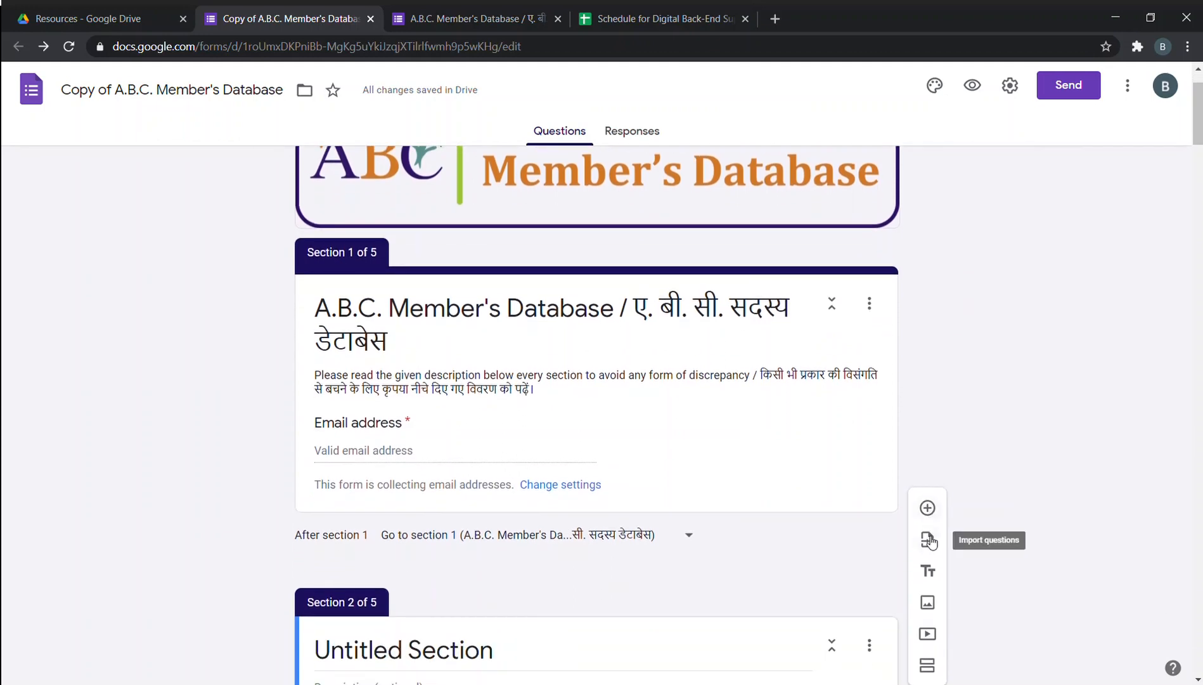
{"action": "scroll", "coordinate": [930, 541], "scroll_direction": "down", "scroll_amount": 1}
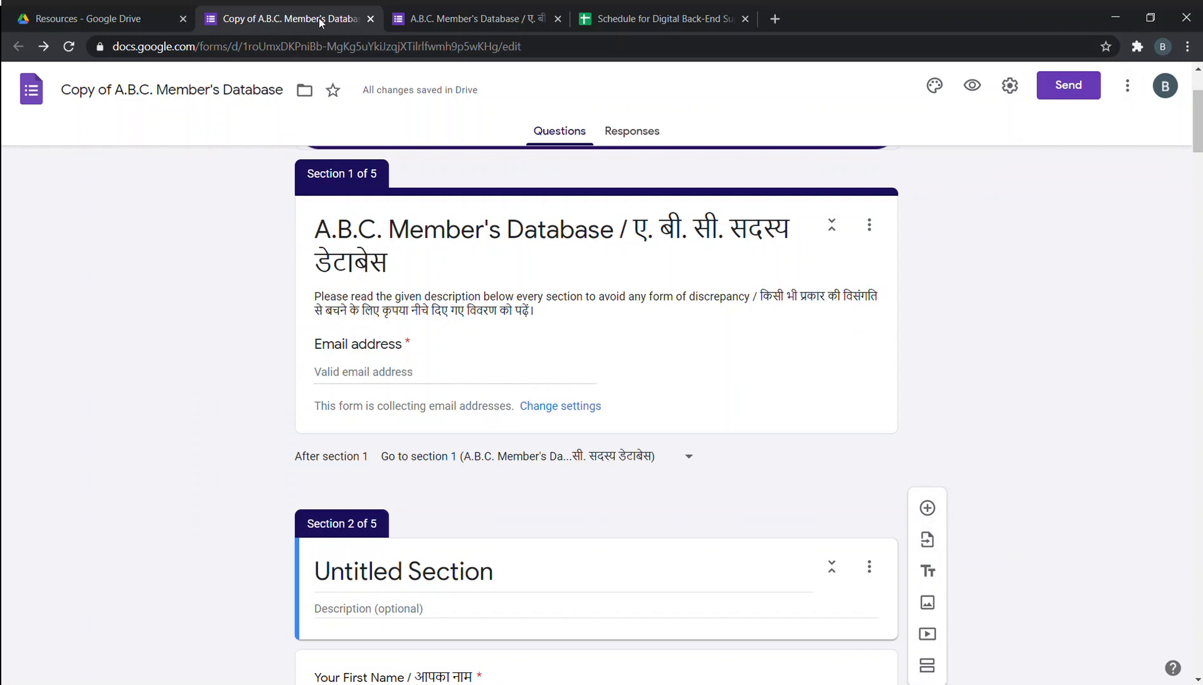
Duplicate the A.B.C. Member's Database form in the Resources folder and open the copy's editor.
{"action": "left_click", "coordinate": [101, 18]}
{"action": "right_click", "coordinate": [402, 343]}
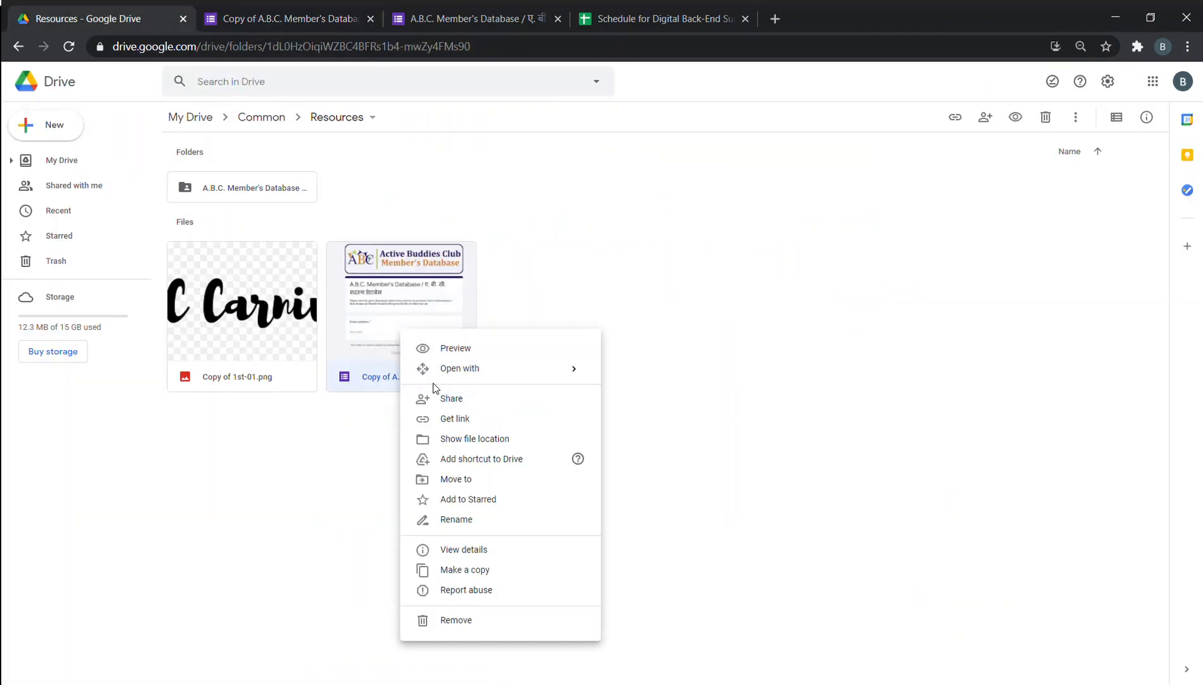
{"action": "left_click", "coordinate": [500, 571]}
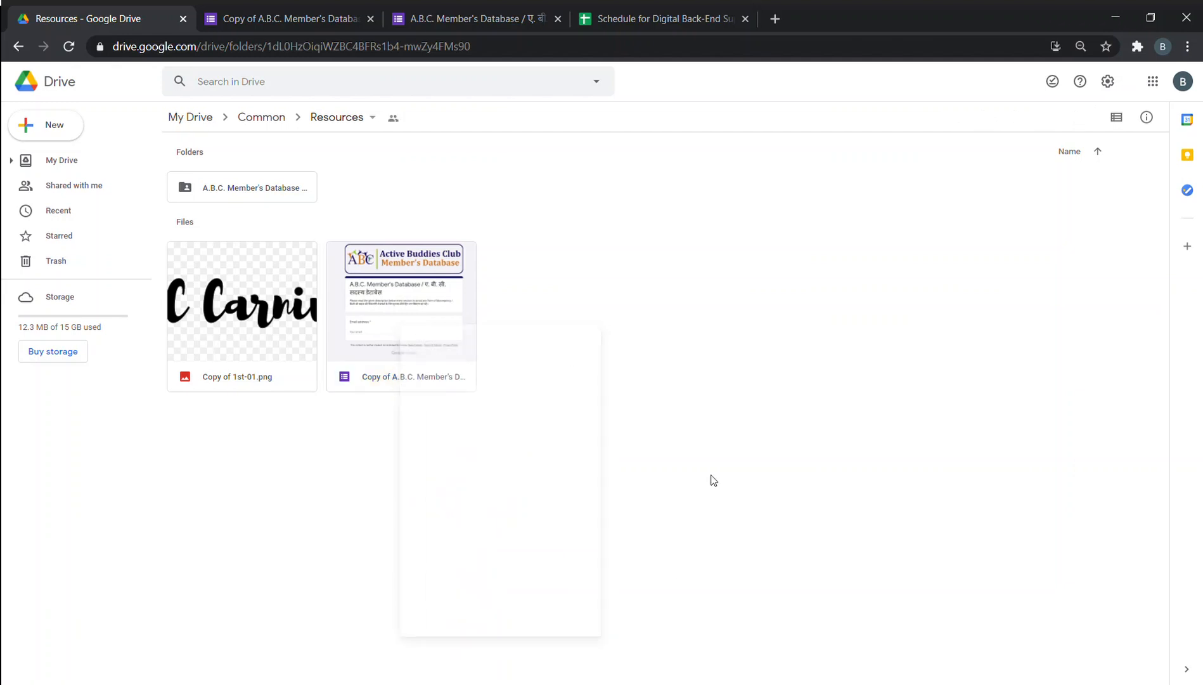
{"action": "left_click", "coordinate": [277, 16]}
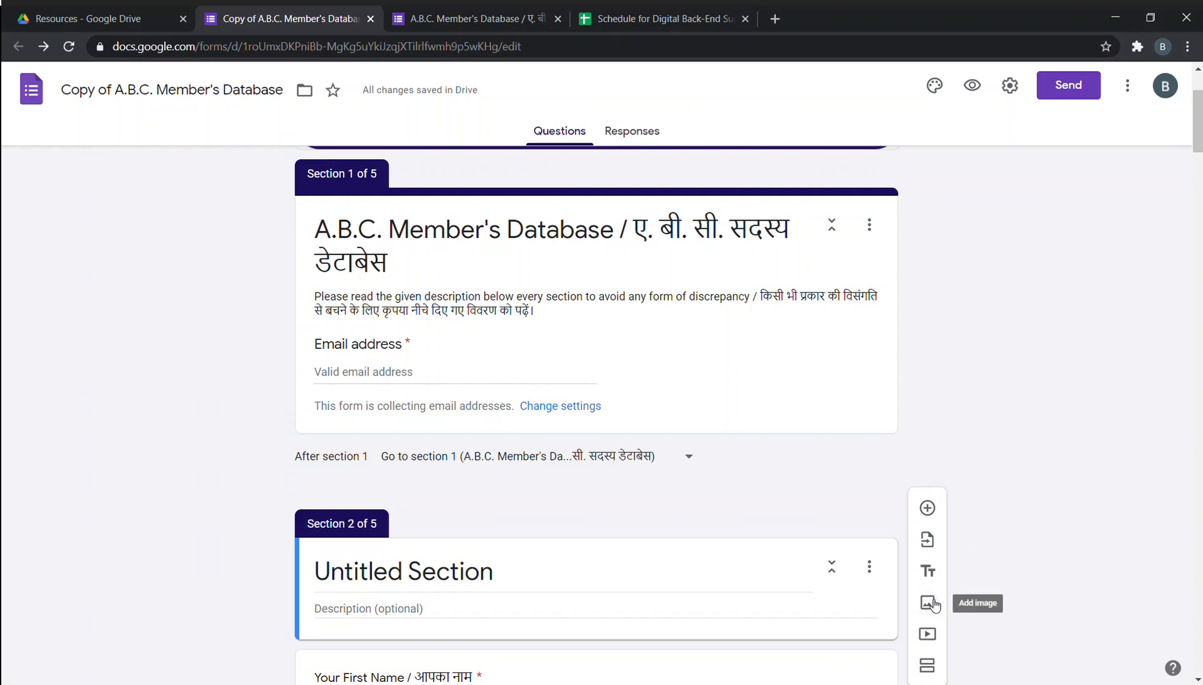
{"action": "scroll", "coordinate": [934, 604], "scroll_direction": "down", "scroll_amount": 1}
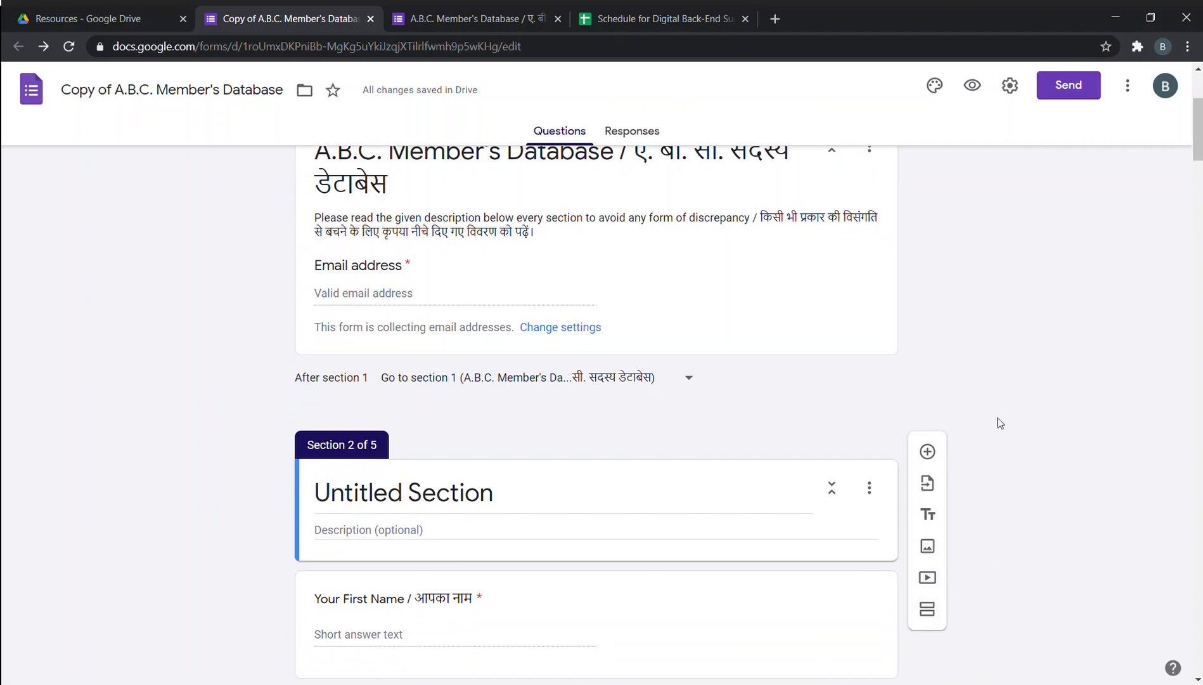
{"action": "scroll", "coordinate": [951, 353], "scroll_direction": "up", "scroll_amount": 3}
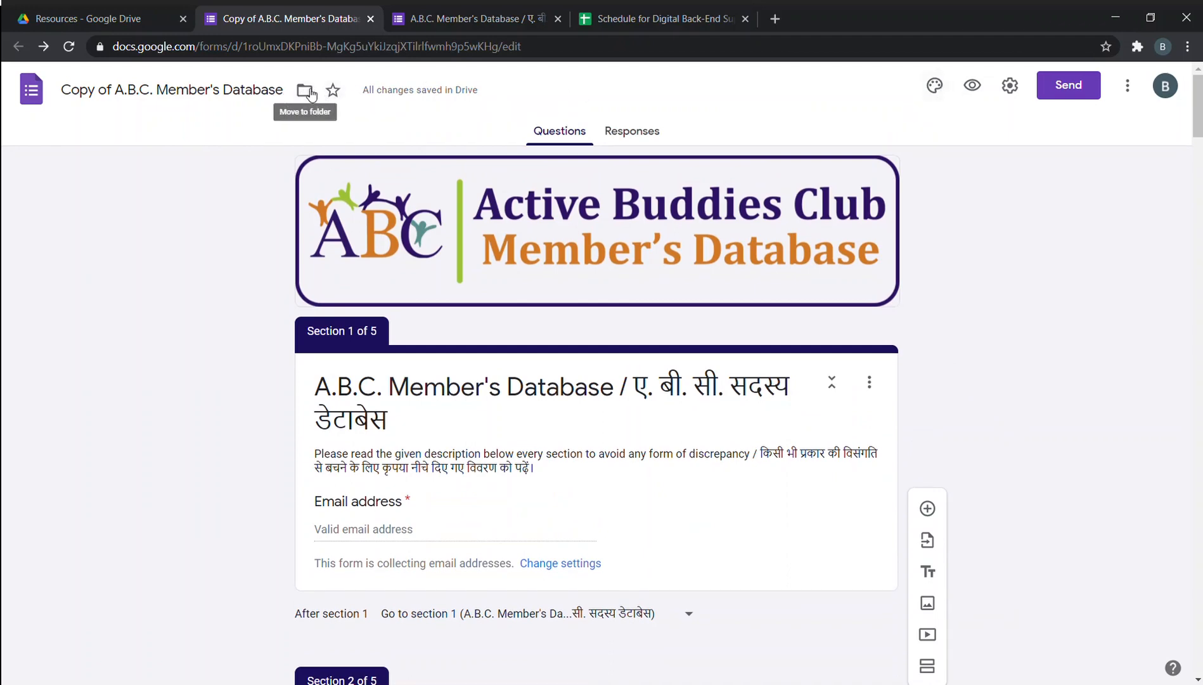
{"action": "left_click", "coordinate": [98, 13]}
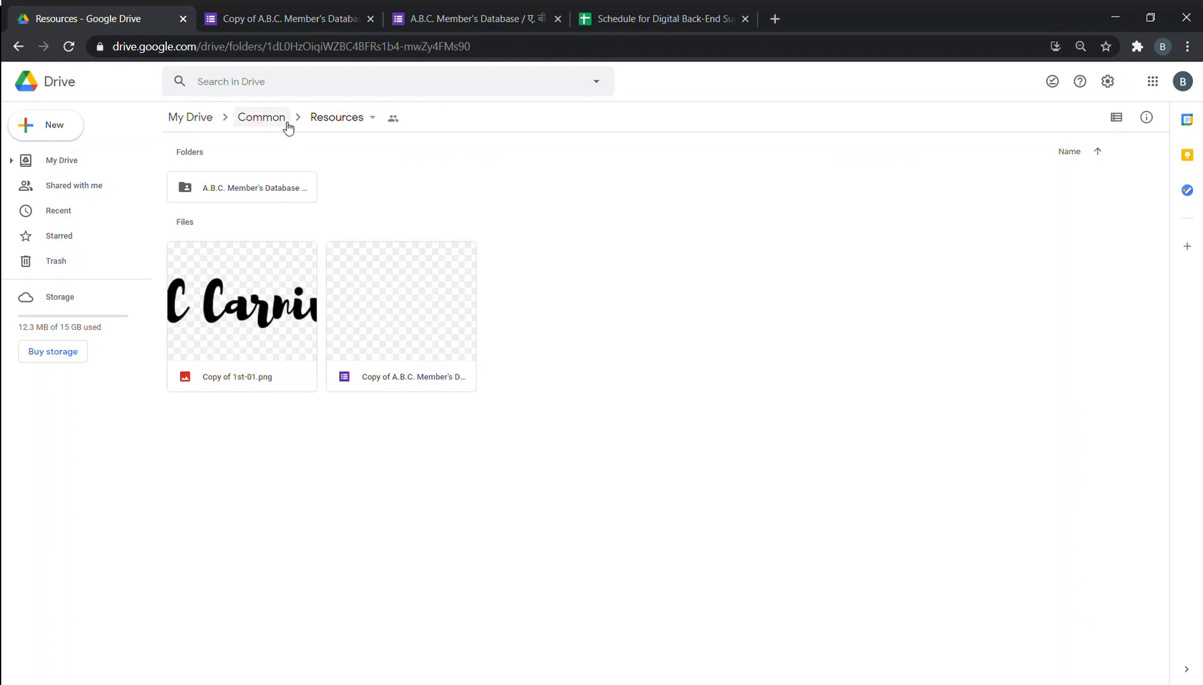
{"action": "left_click", "coordinate": [256, 10]}
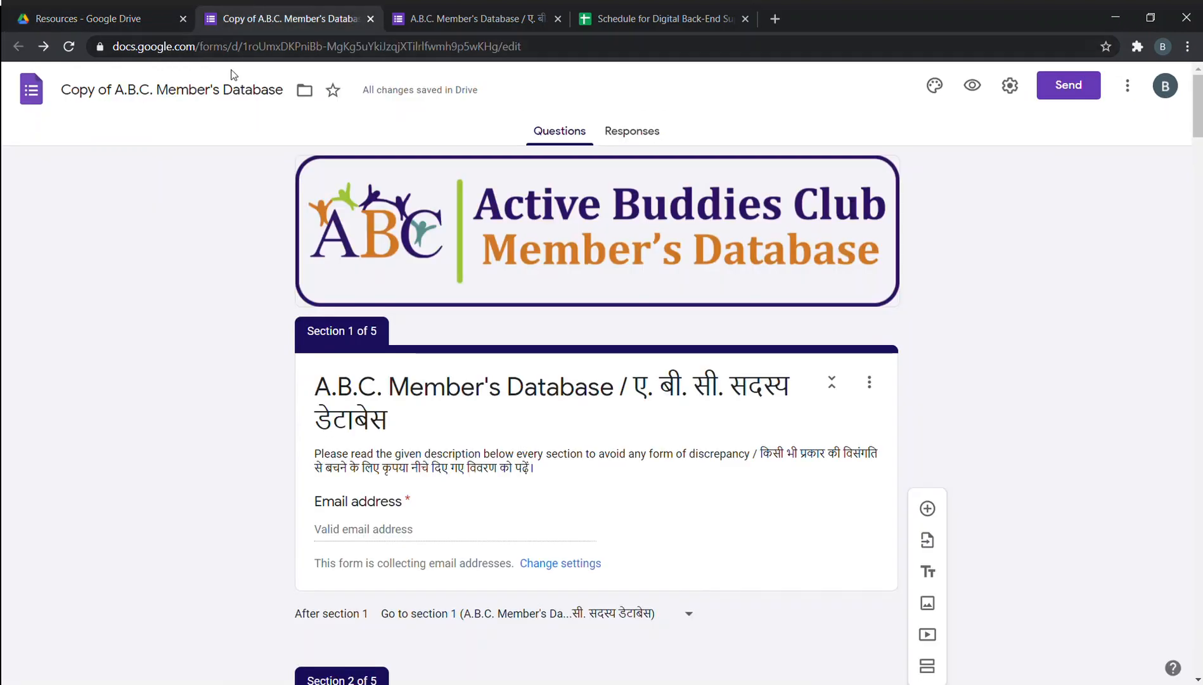
{"action": "left_click", "coordinate": [303, 90]}
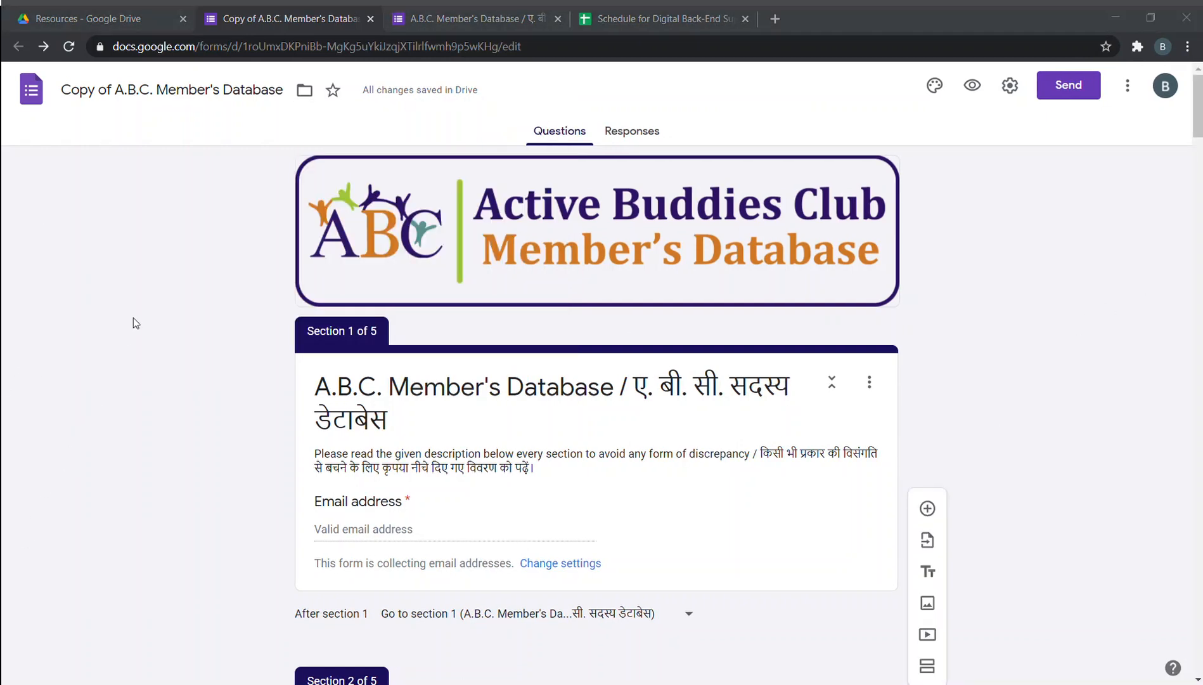
{"action": "left_click", "coordinate": [170, 218]}
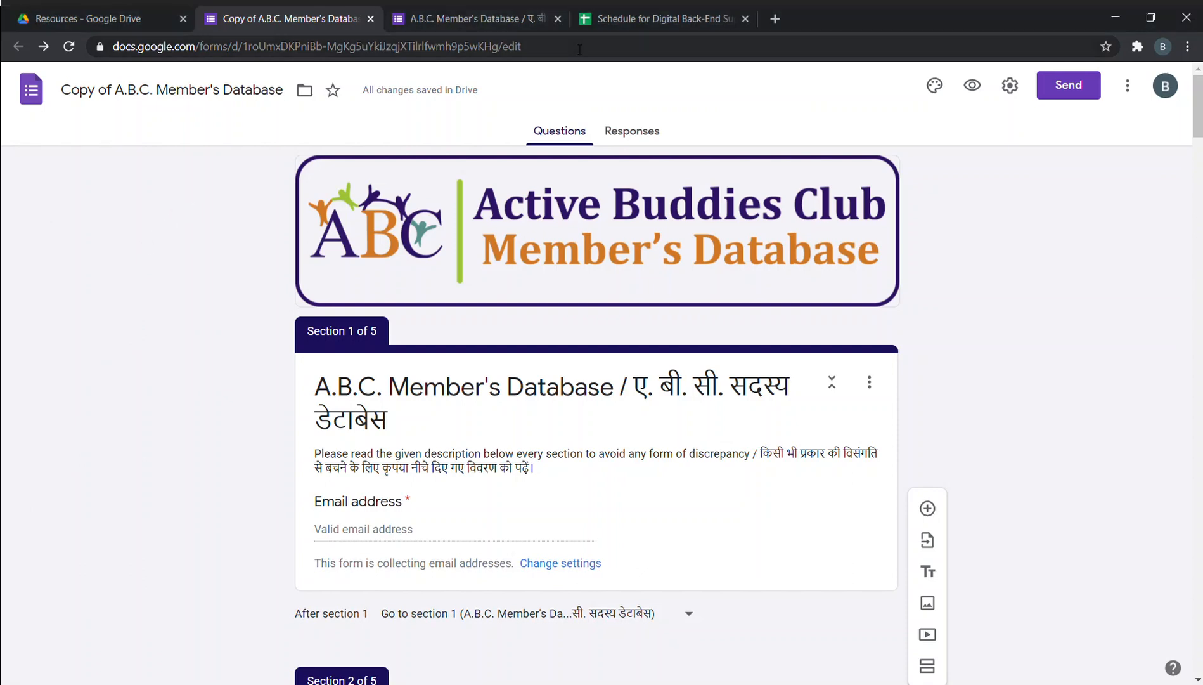
{"action": "left_click", "coordinate": [307, 94]}
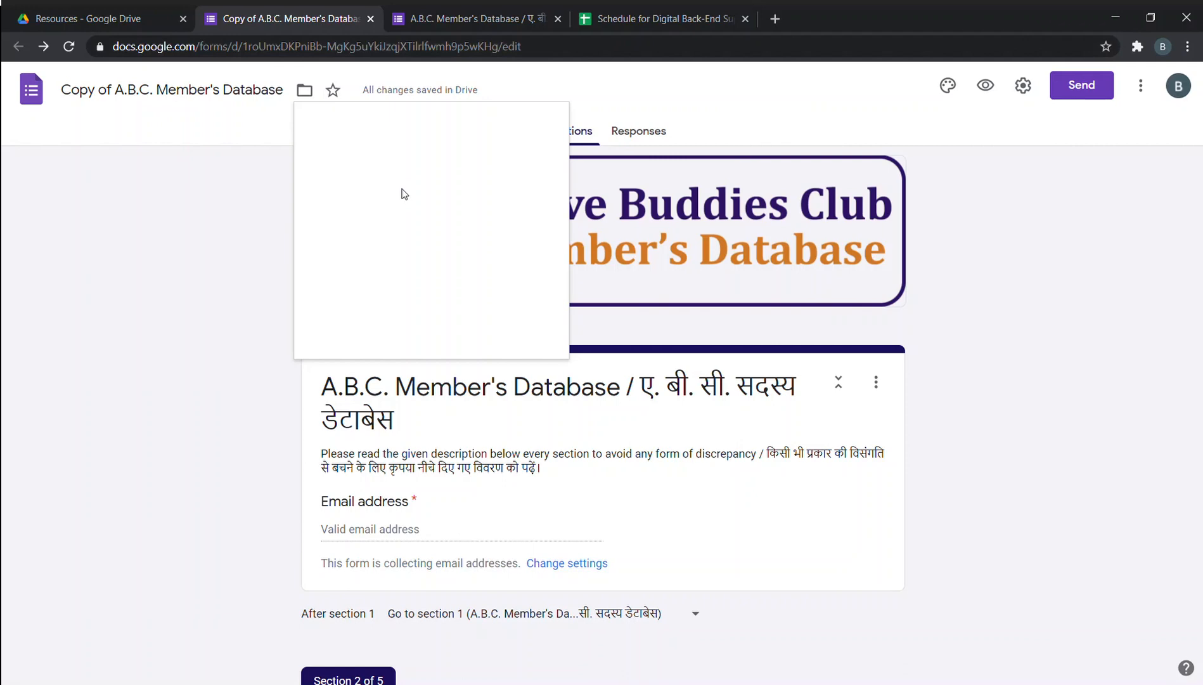
{"action": "left_click", "coordinate": [252, 222]}
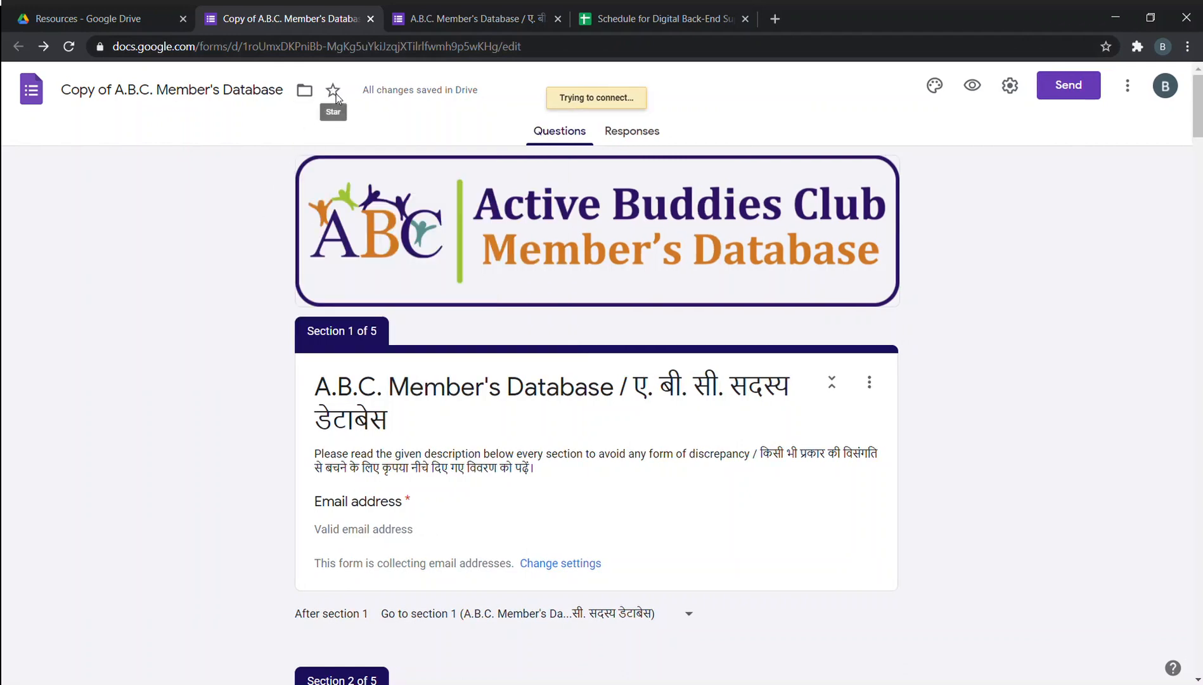
{"action": "left_click", "coordinate": [150, 14]}
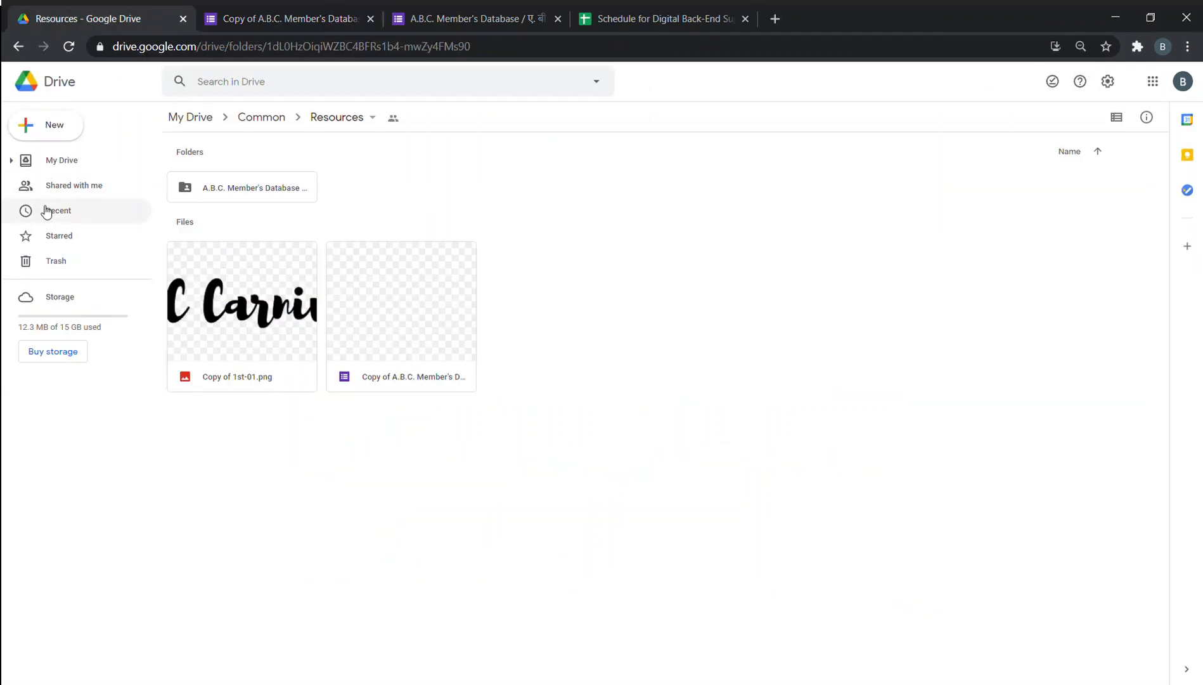
{"action": "left_click", "coordinate": [268, 16]}
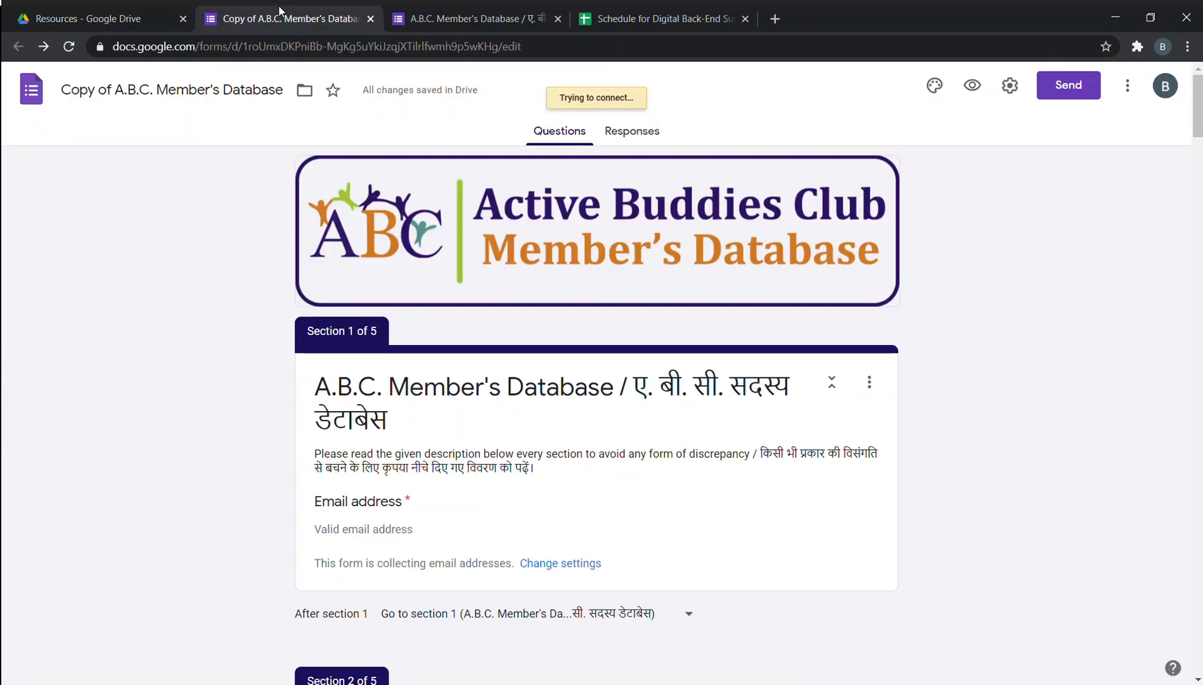
{"action": "left_click", "coordinate": [938, 90]}
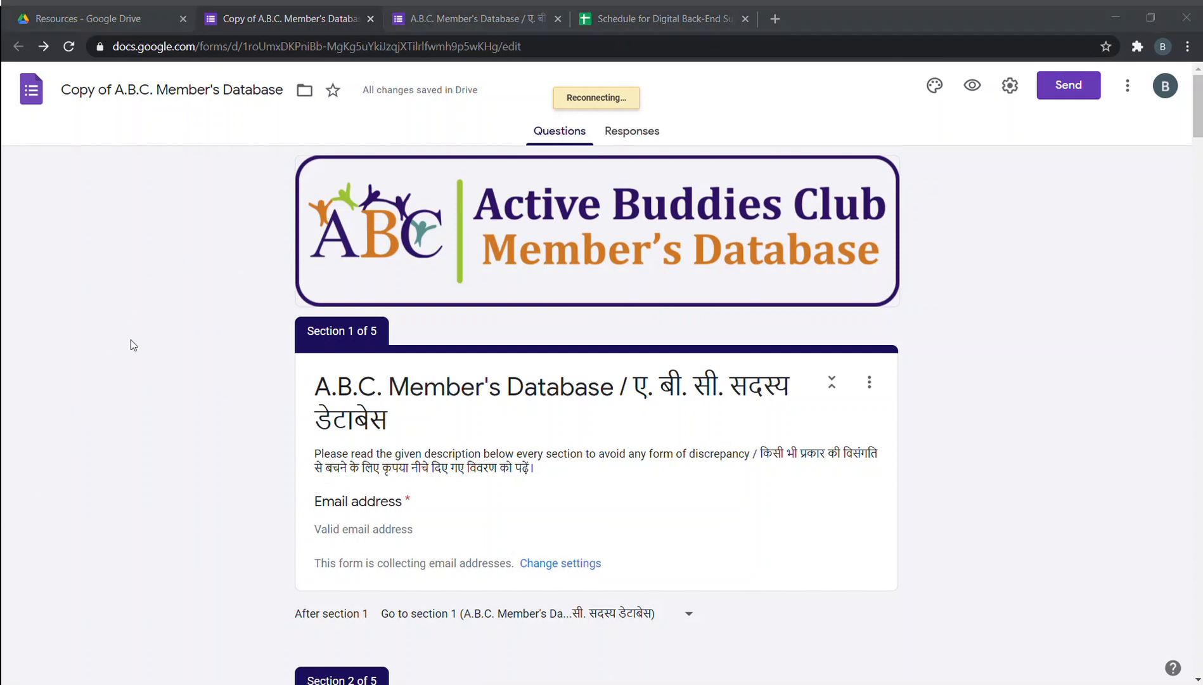
{"action": "left_click", "coordinate": [248, 160]}
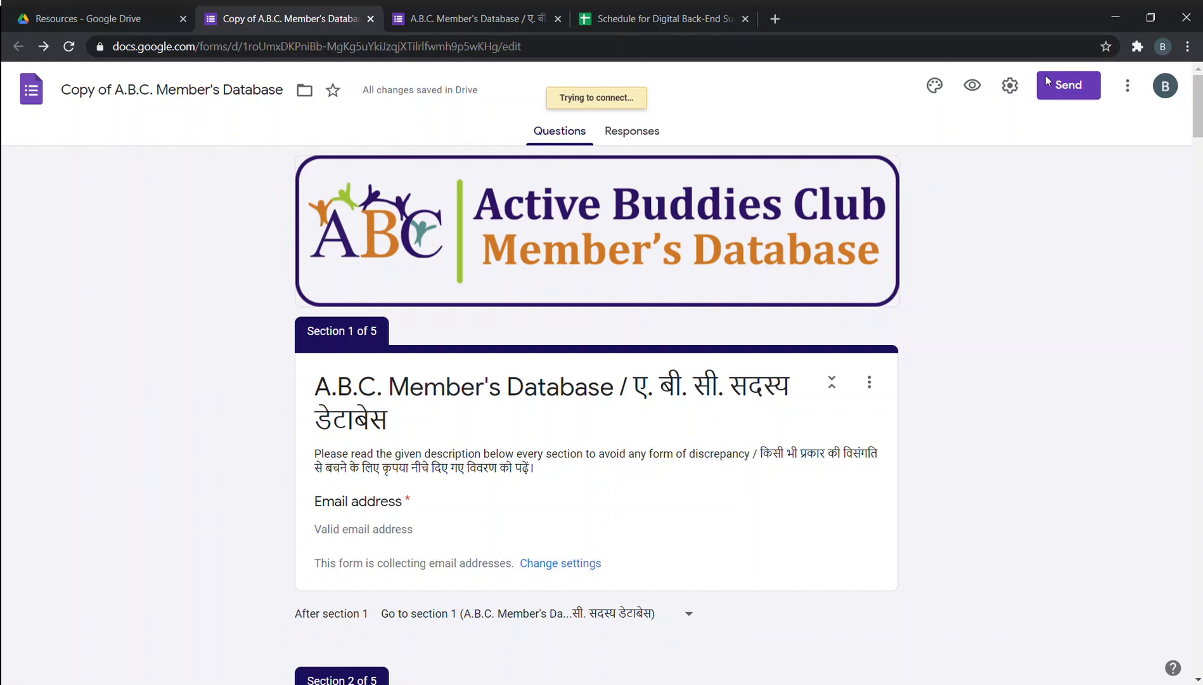
Turn on email collection and always-sent response receipts, save the settings, and view the 0 responses.
{"action": "left_click", "coordinate": [1011, 87]}
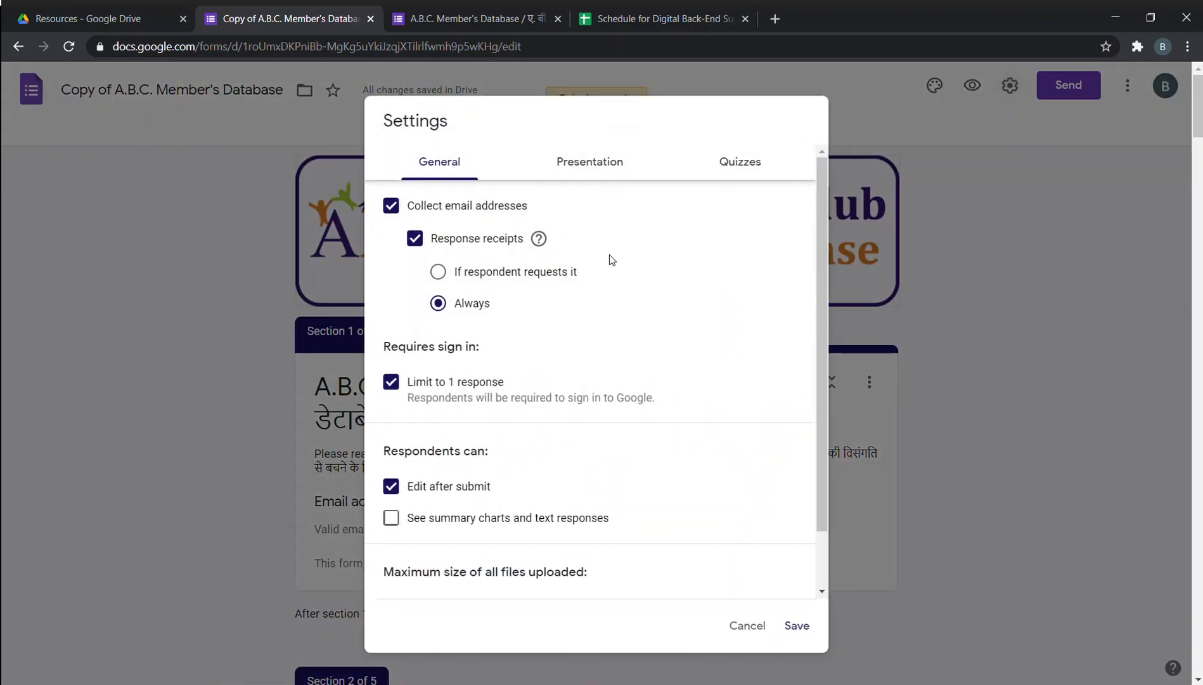
{"action": "left_click", "coordinate": [391, 207]}
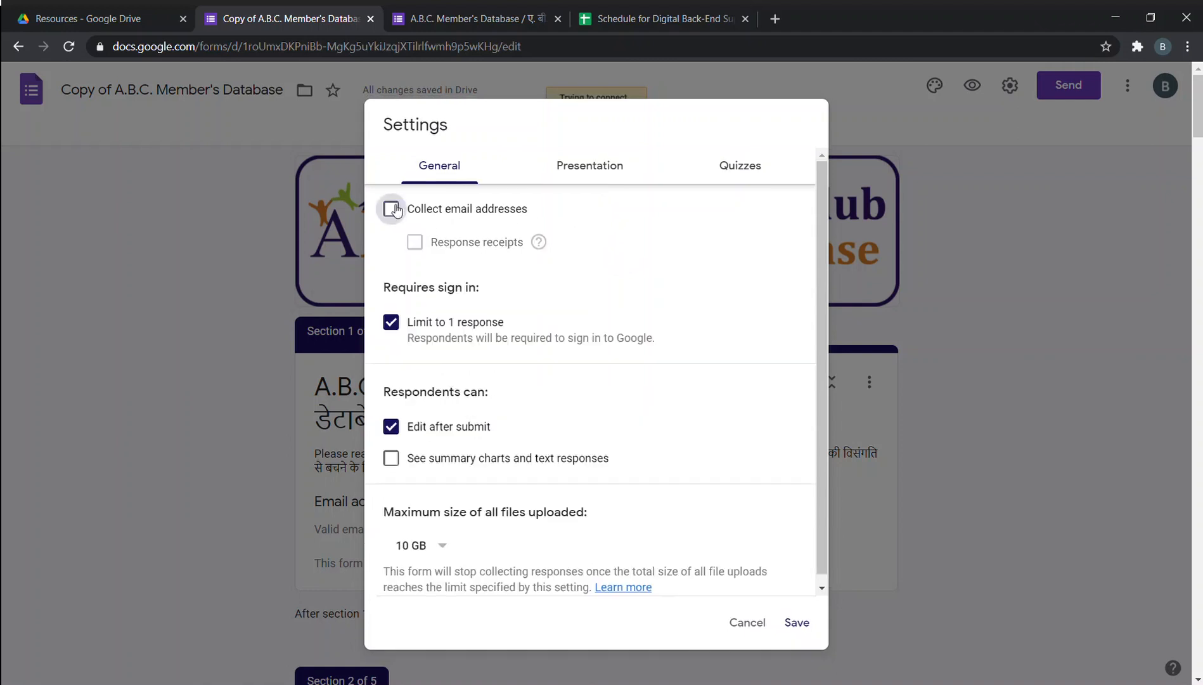
{"action": "left_click", "coordinate": [394, 210]}
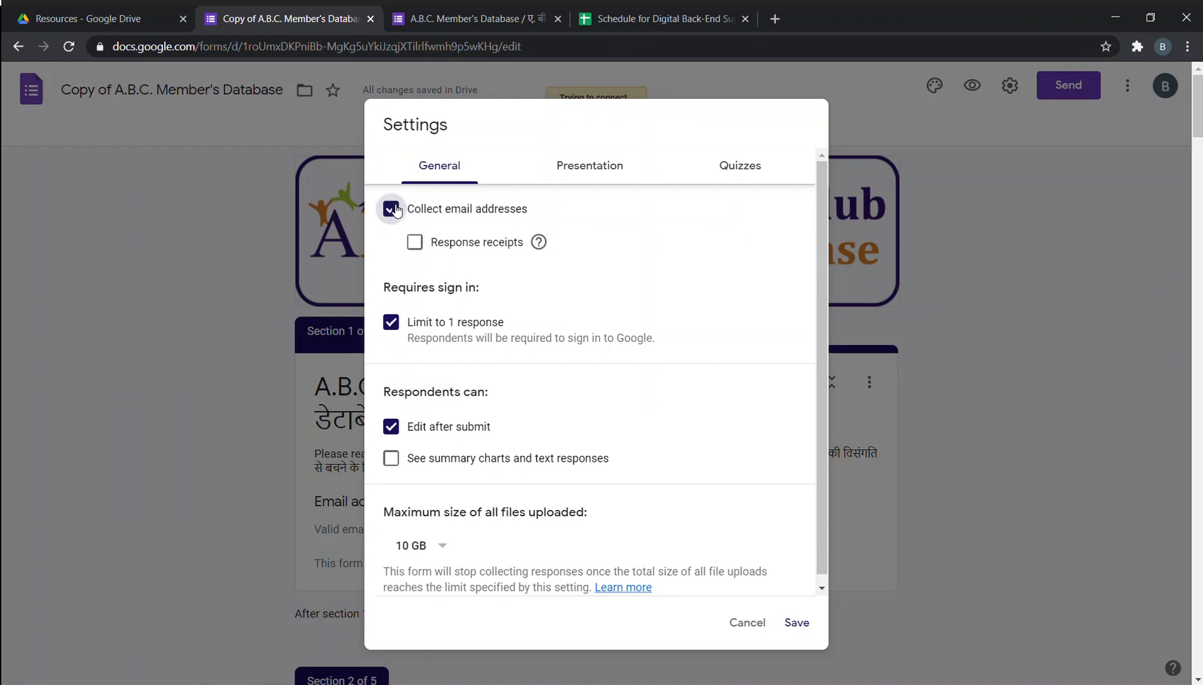
{"action": "left_click", "coordinate": [417, 244]}
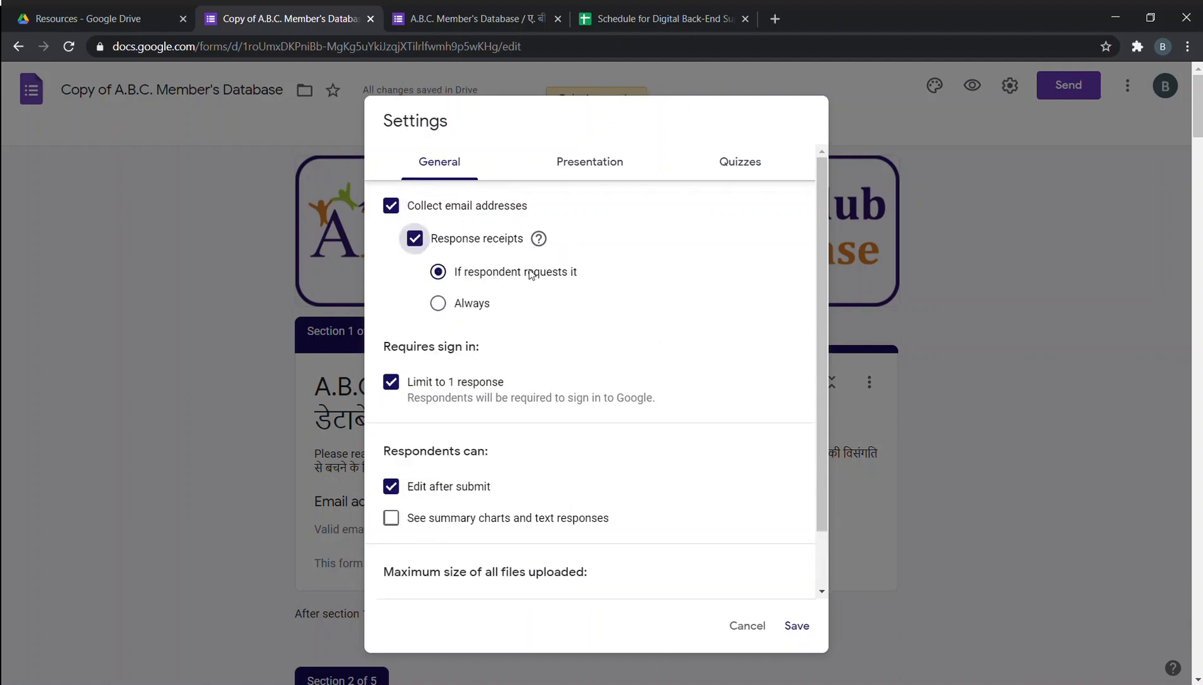
{"action": "left_click", "coordinate": [448, 314]}
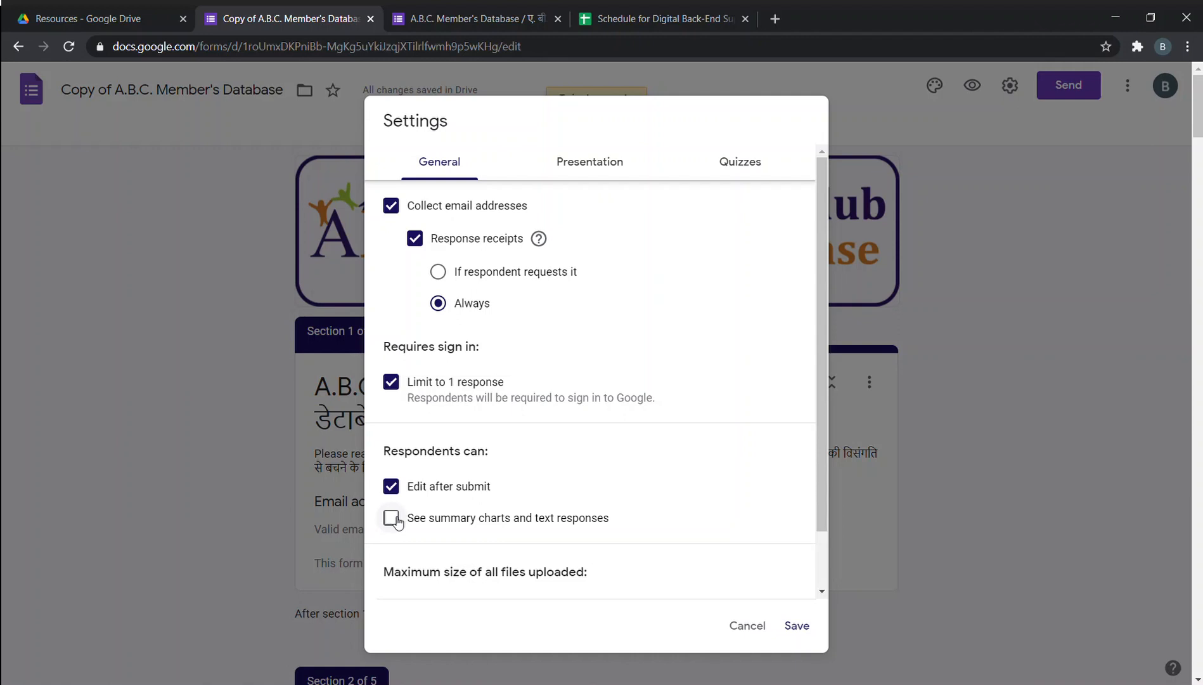
{"action": "left_click", "coordinate": [797, 625]}
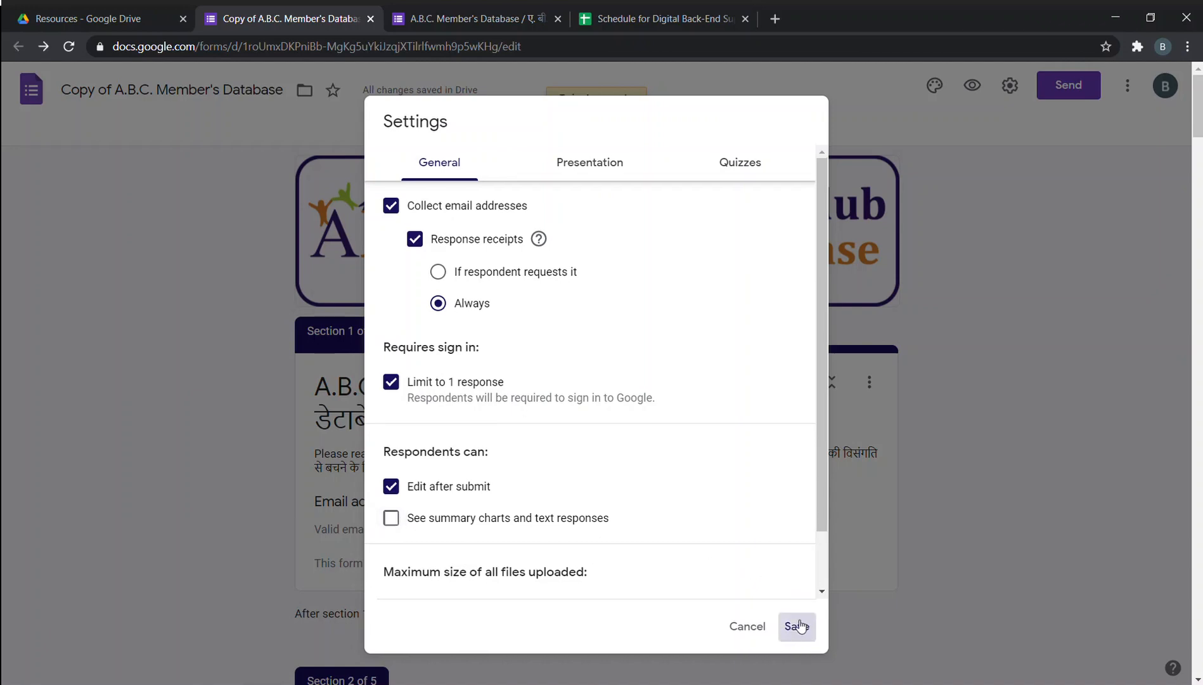
{"action": "left_click", "coordinate": [642, 141]}
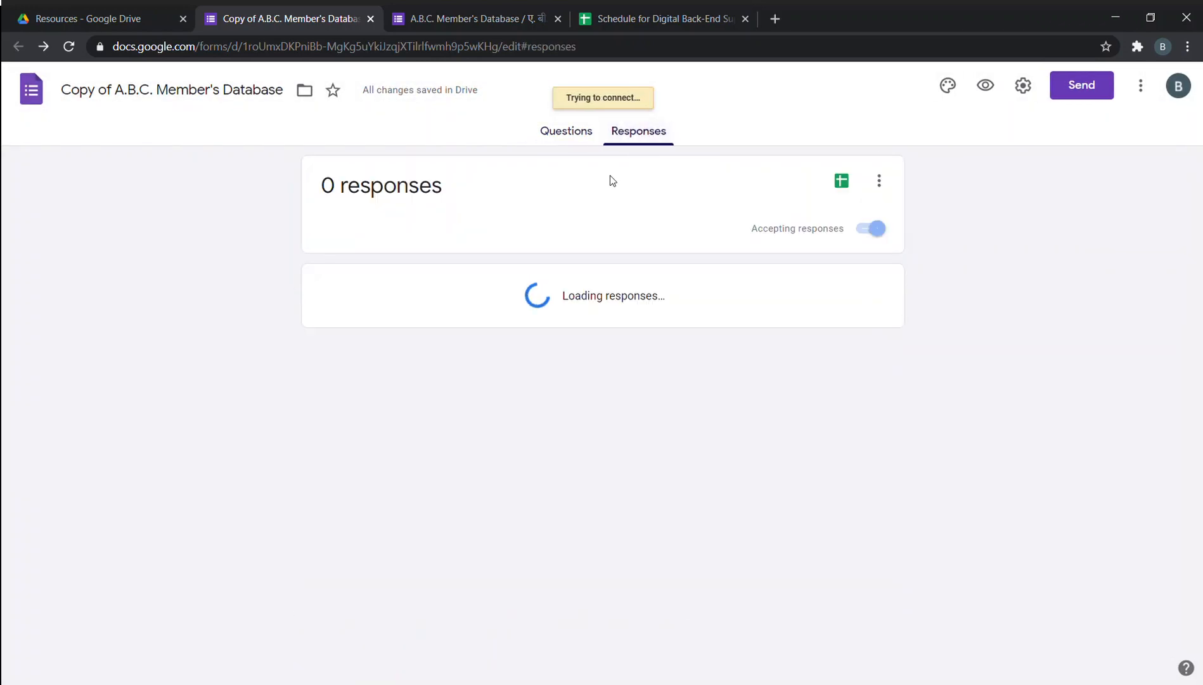
Go back to the form's questions and reopen its settings.
{"action": "left_click", "coordinate": [565, 130]}
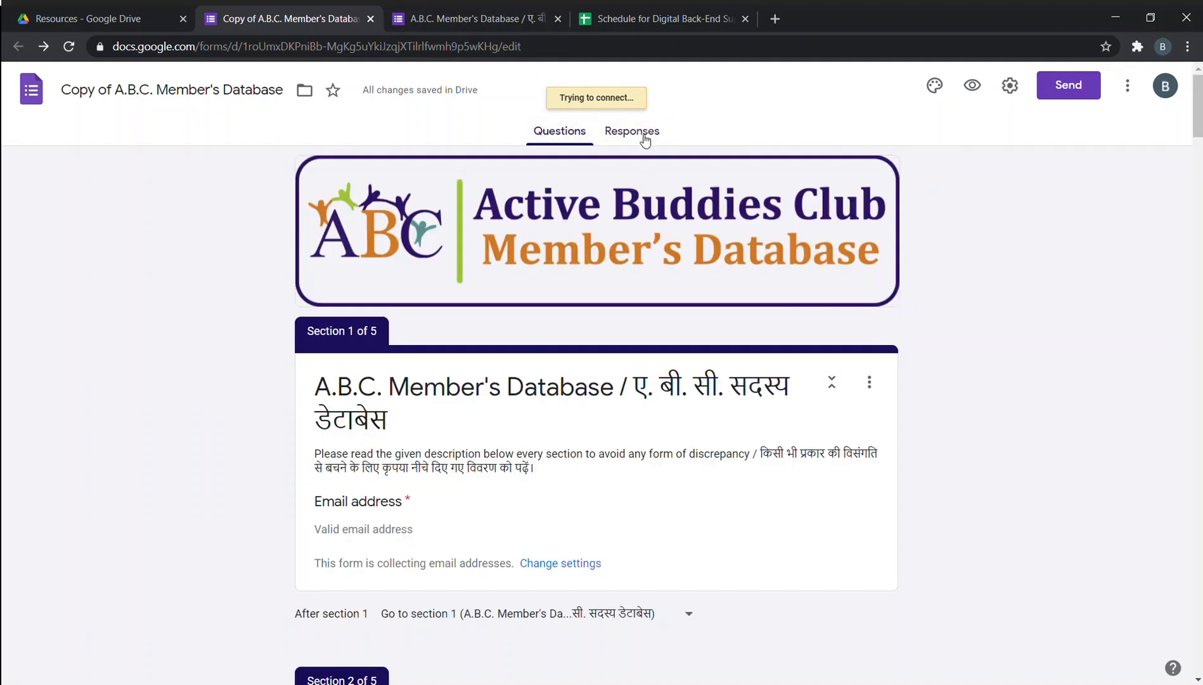
{"action": "left_click", "coordinate": [1009, 86]}
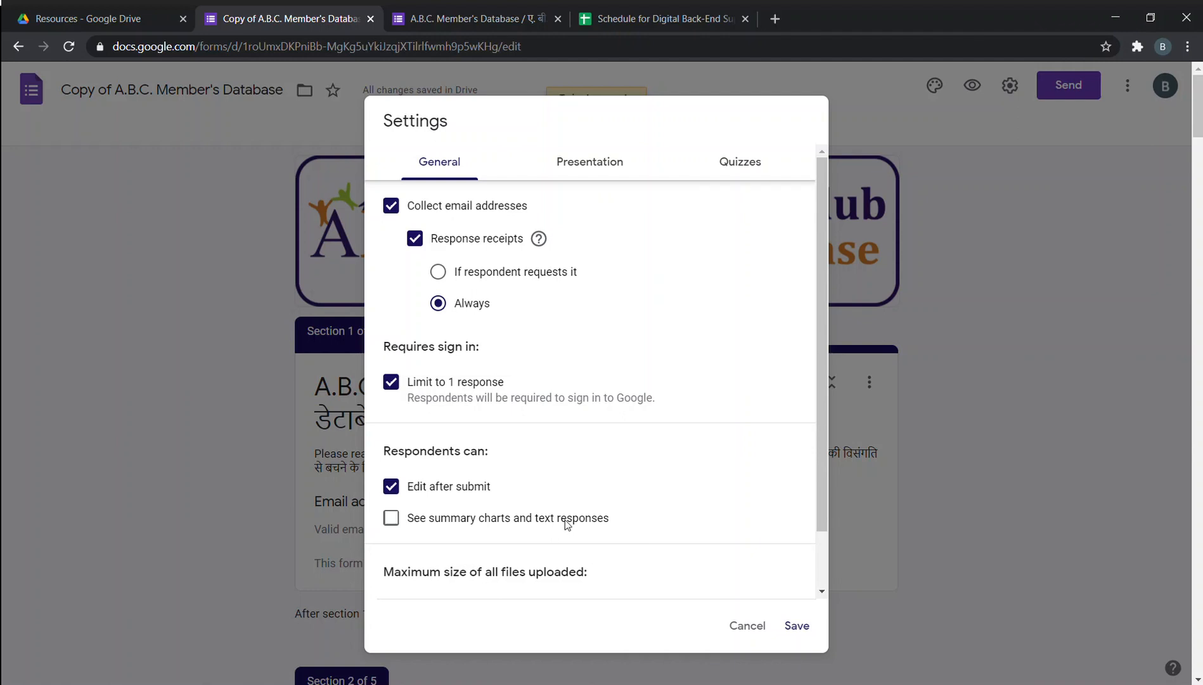
Keep the maximum uploaded file size at 10 GB, then go to the Presentation settings.
{"action": "scroll", "coordinate": [564, 522], "scroll_direction": "down", "scroll_amount": 1}
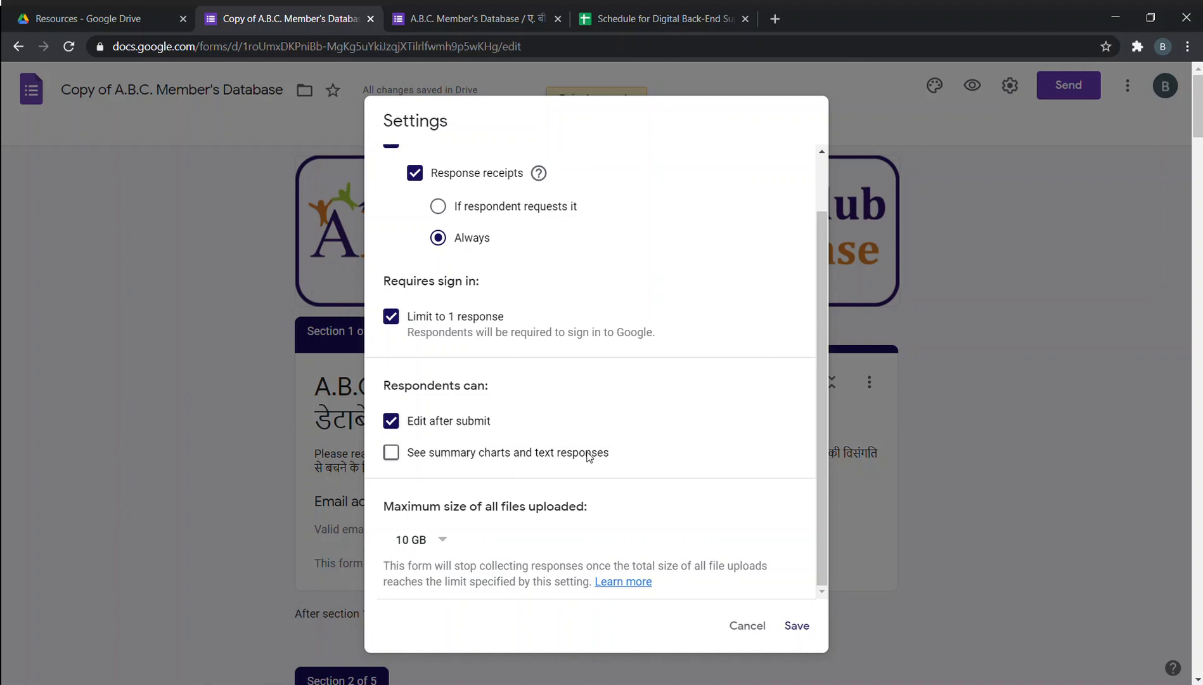
{"action": "left_click", "coordinate": [443, 542]}
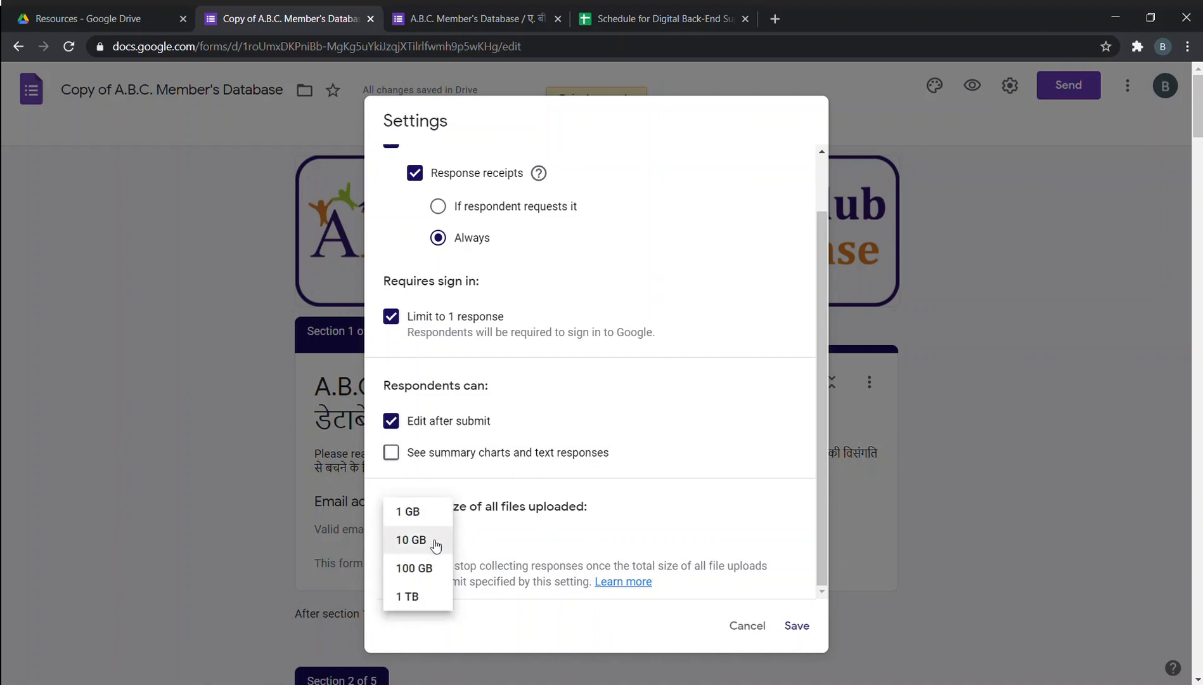
{"action": "left_click", "coordinate": [435, 544]}
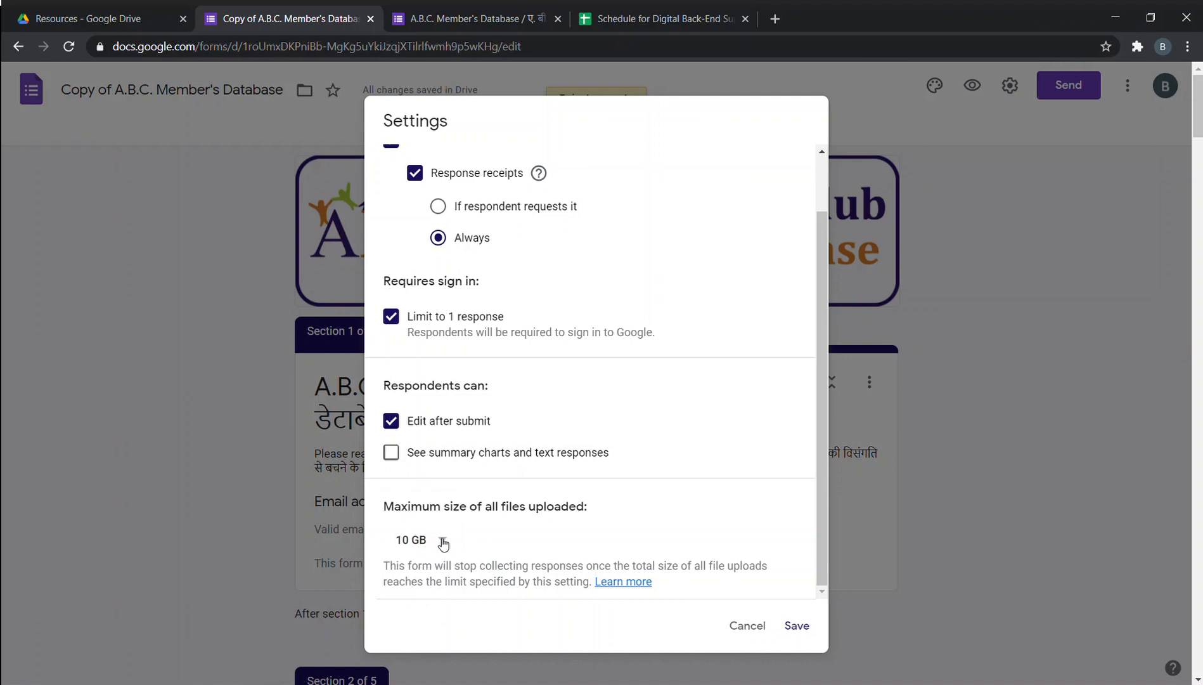
{"action": "left_click", "coordinate": [442, 542]}
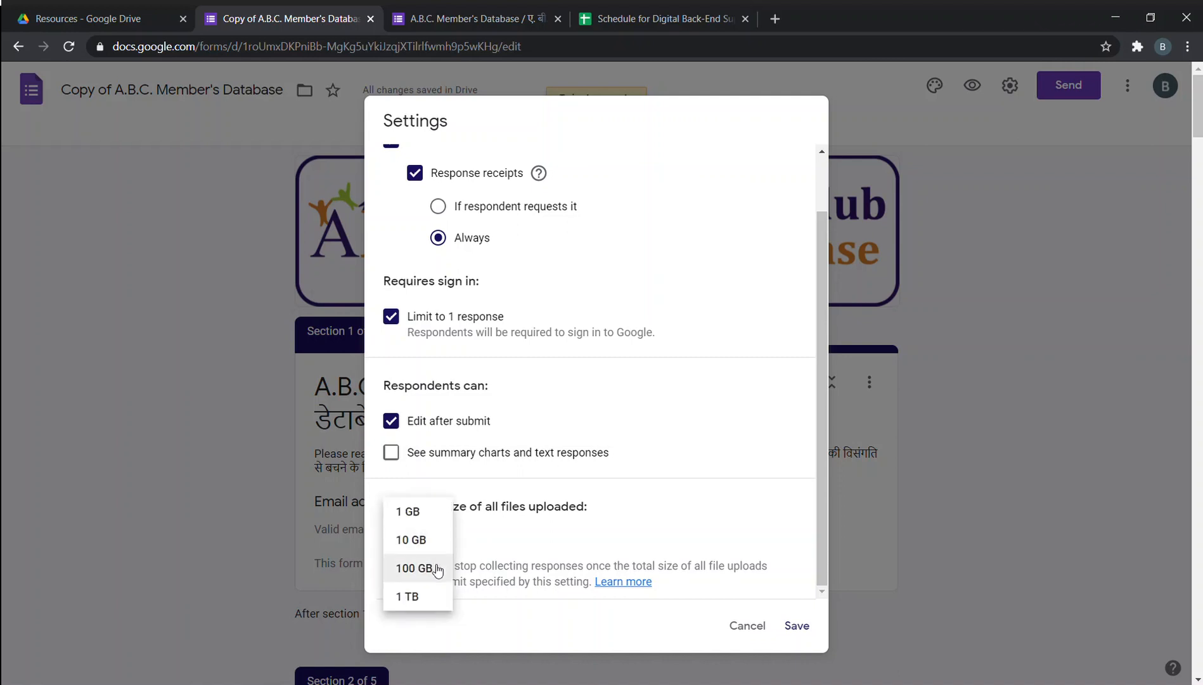
{"action": "left_click", "coordinate": [594, 540]}
{"action": "left_click", "coordinate": [434, 538]}
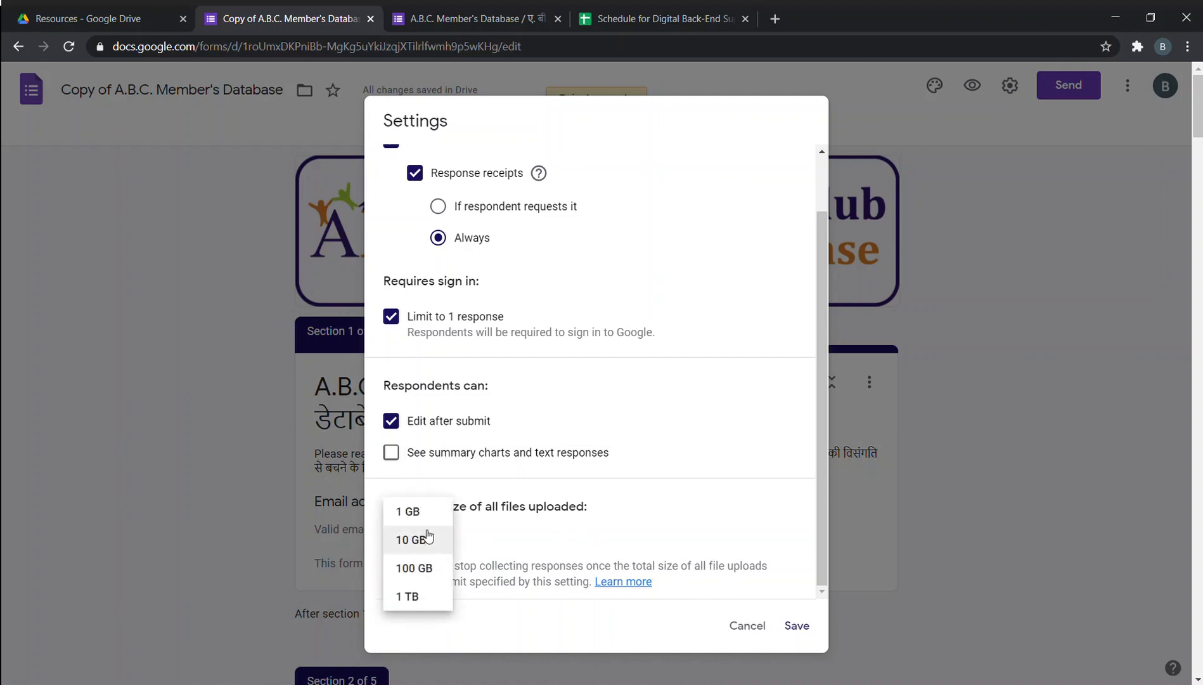
{"action": "left_click", "coordinate": [432, 540]}
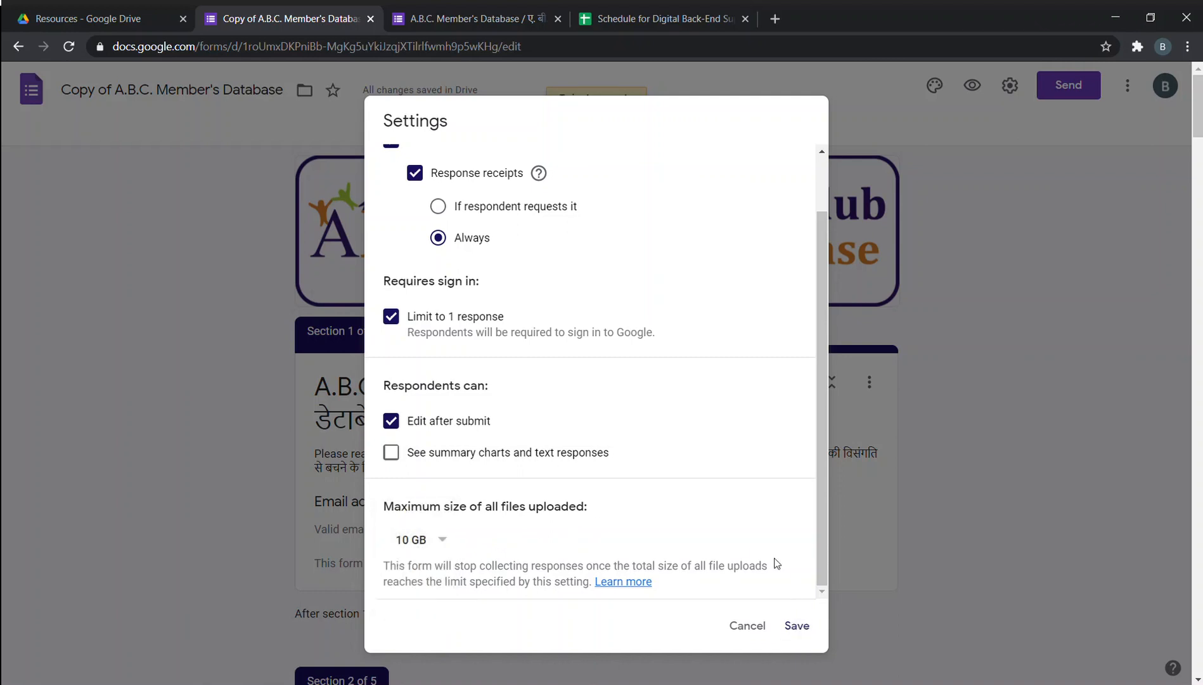
{"action": "scroll", "coordinate": [777, 563], "scroll_direction": "up", "scroll_amount": 1}
{"action": "left_click", "coordinate": [614, 169]}
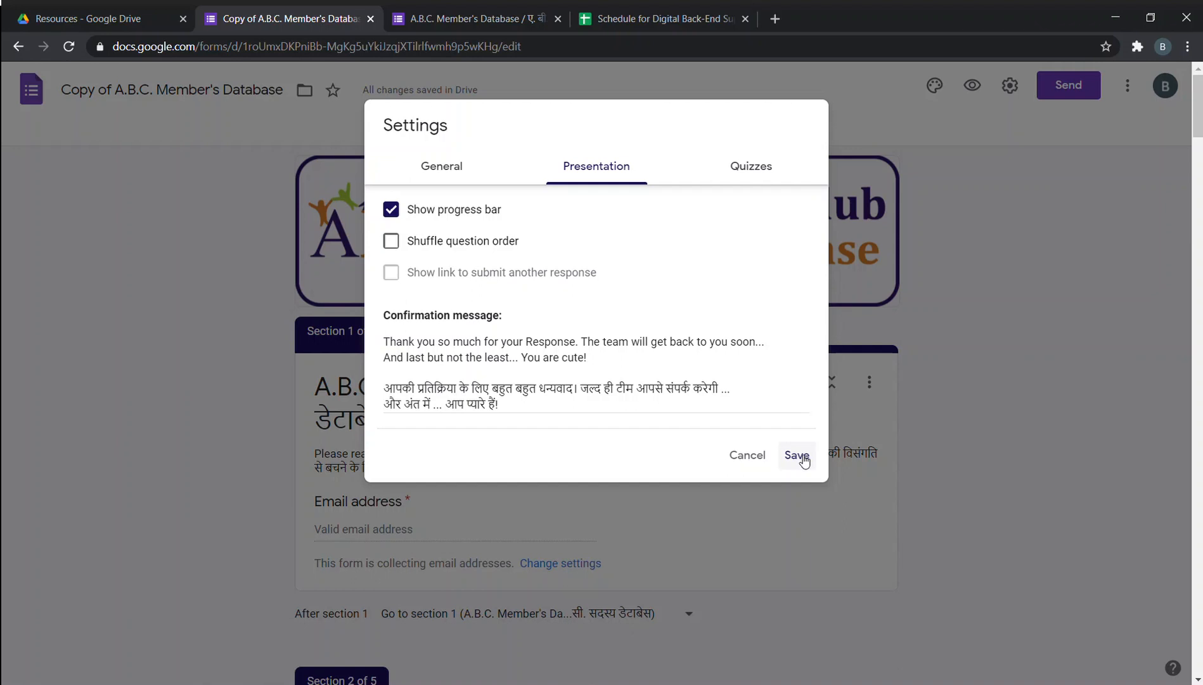
Switch from the Presentation settings to the Quizzes settings.
{"action": "left_click", "coordinate": [754, 163]}
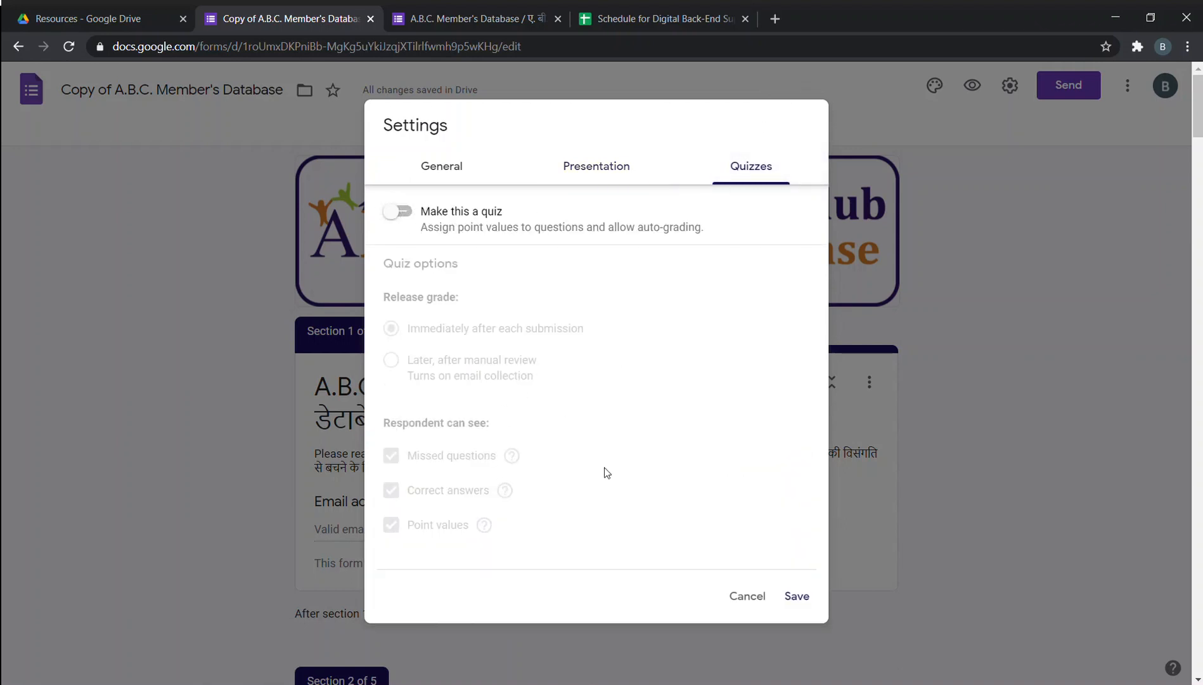
Save the settings, close the live member form tab, and return to the copy's Questions editor.
{"action": "left_click", "coordinate": [798, 597]}
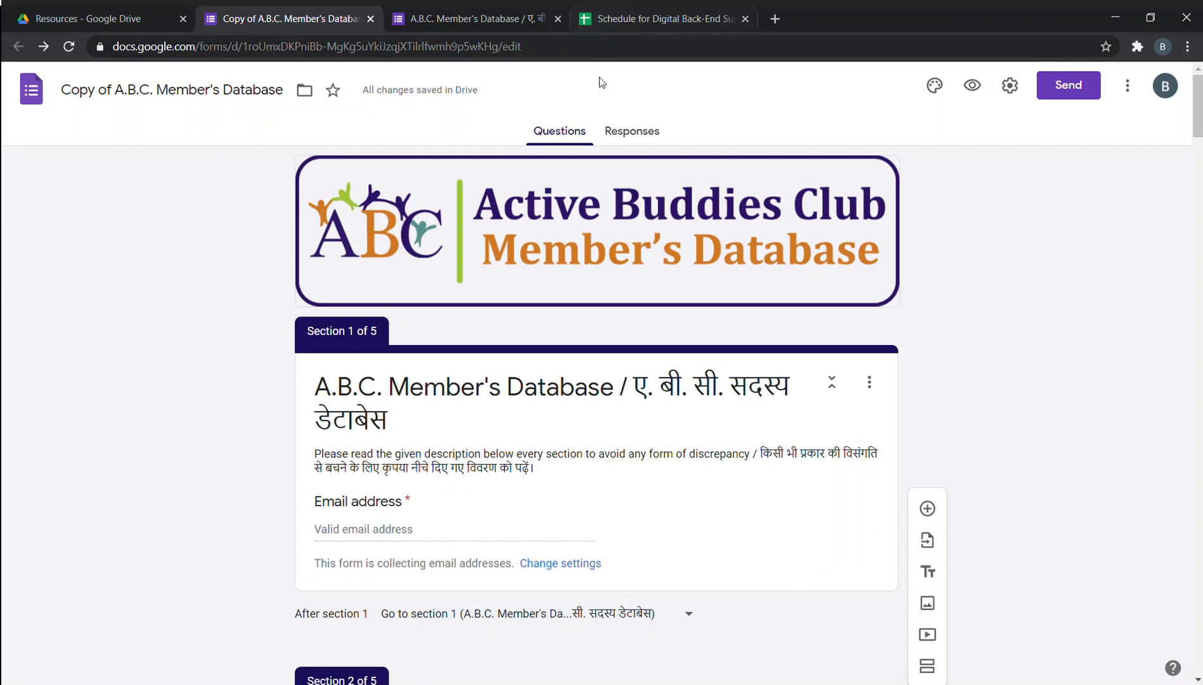
{"action": "left_click", "coordinate": [631, 132]}
{"action": "left_click", "coordinate": [509, 12]}
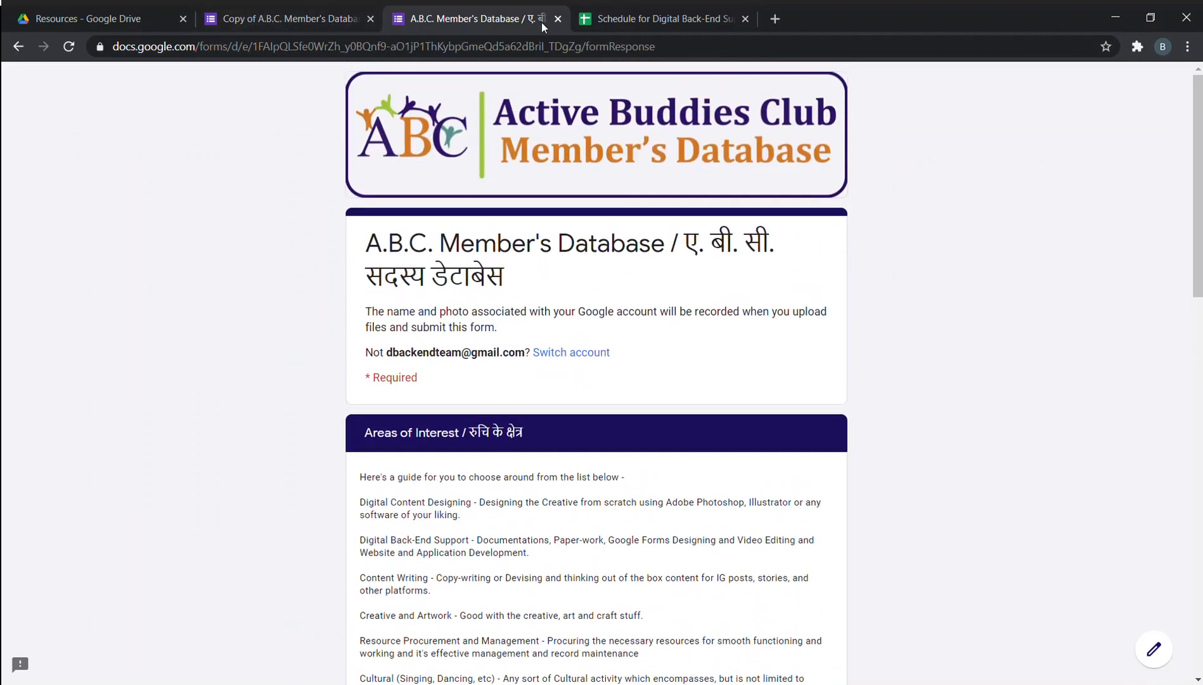
{"action": "left_click", "coordinate": [558, 19]}
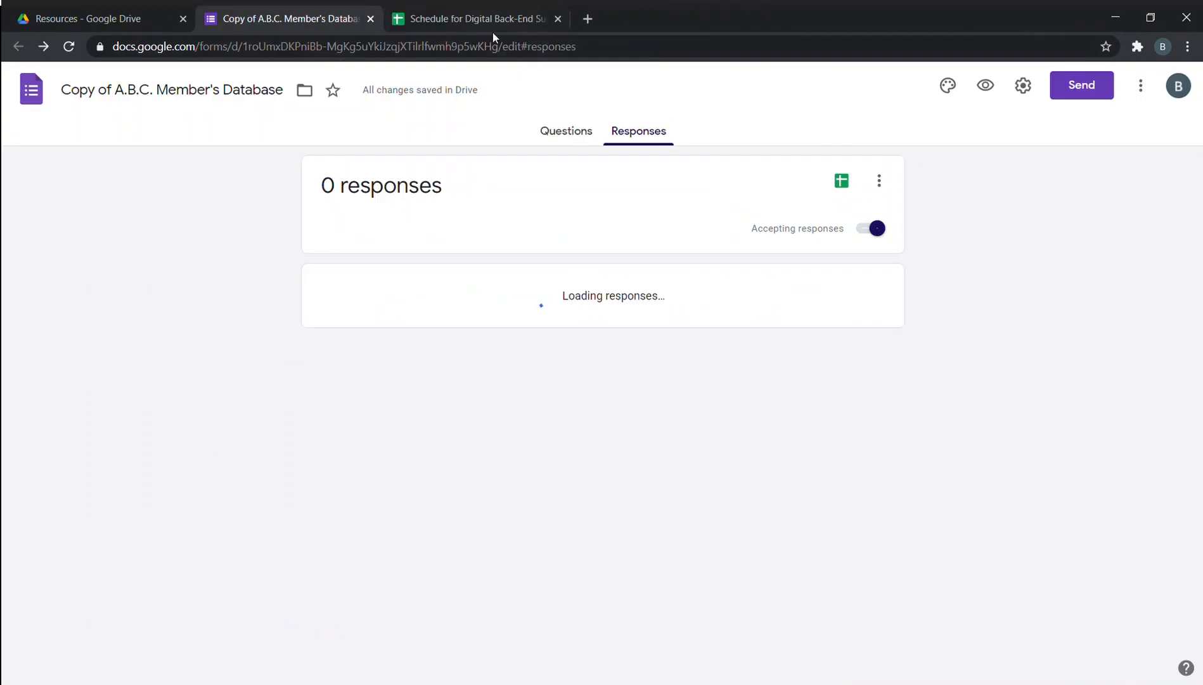
{"action": "left_click", "coordinate": [565, 132]}
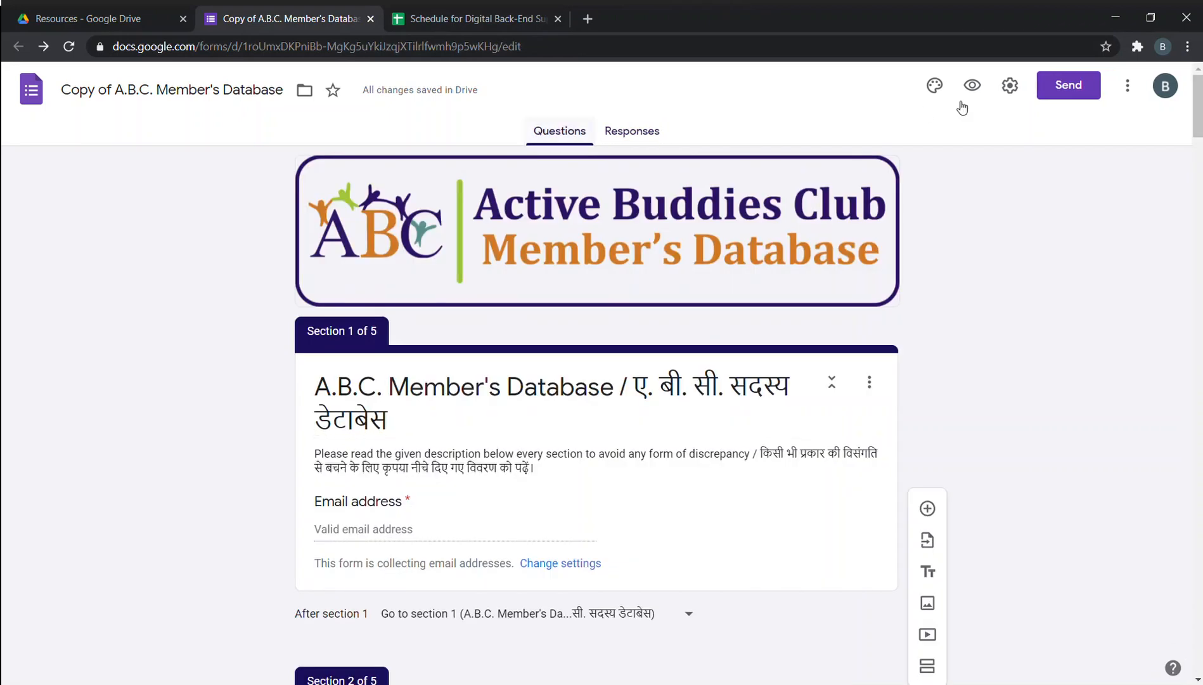
{"action": "left_click", "coordinate": [972, 86]}
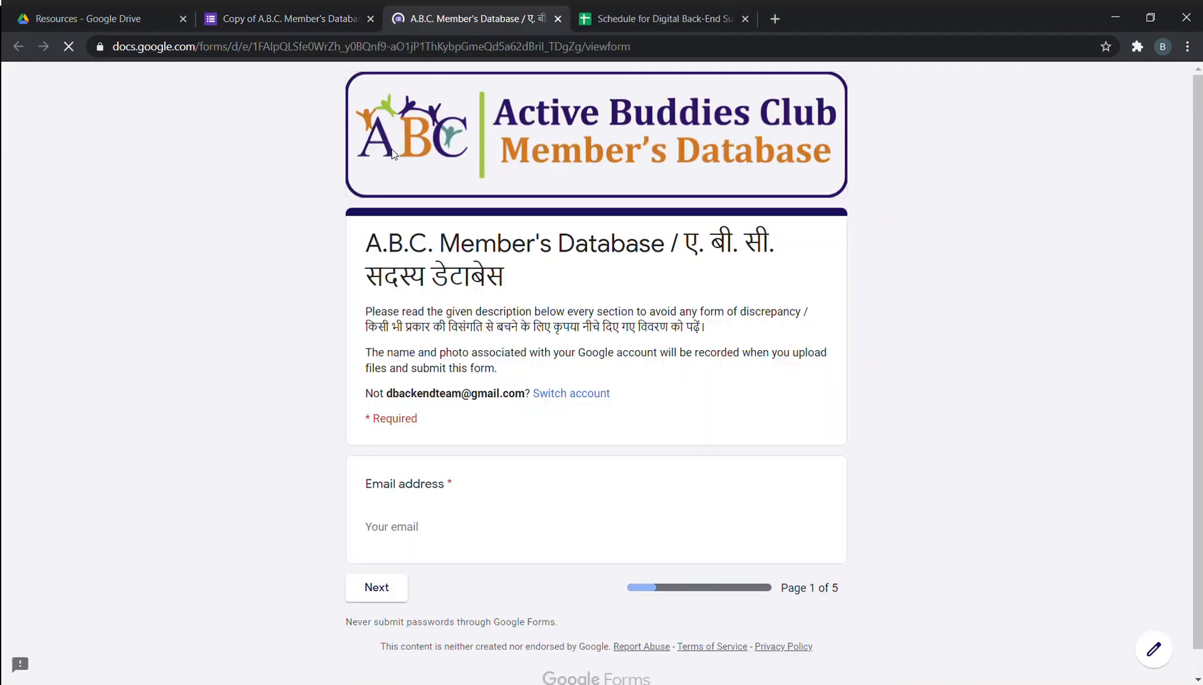
{"action": "left_click", "coordinate": [452, 535]}
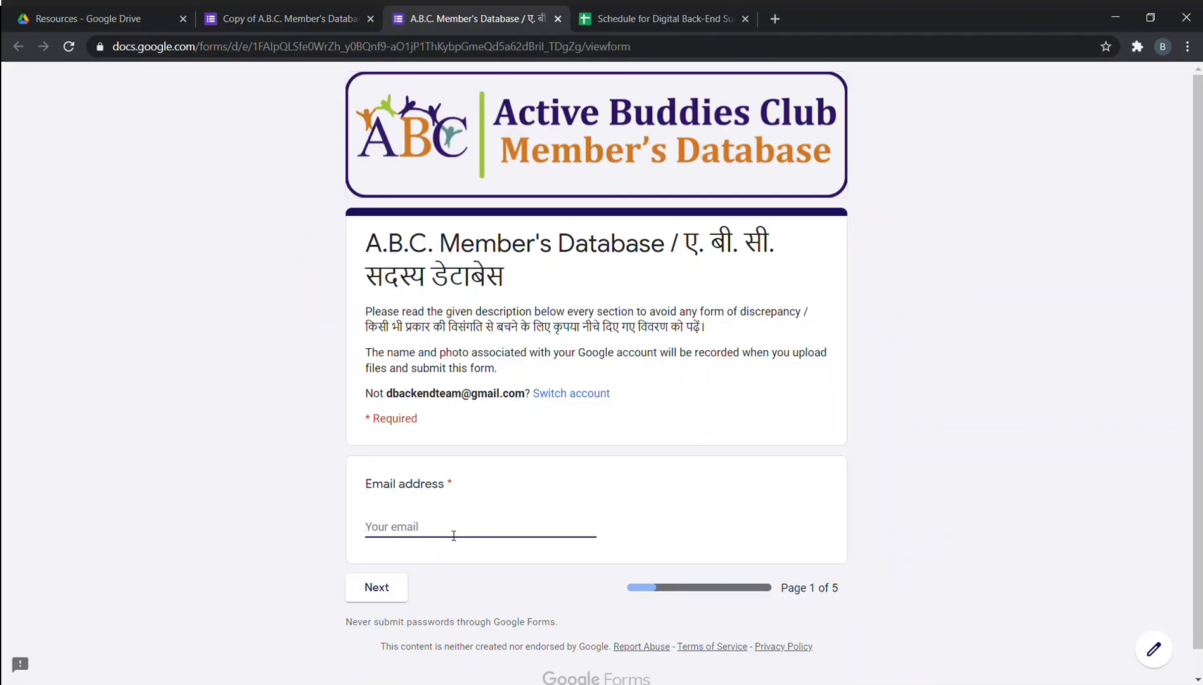
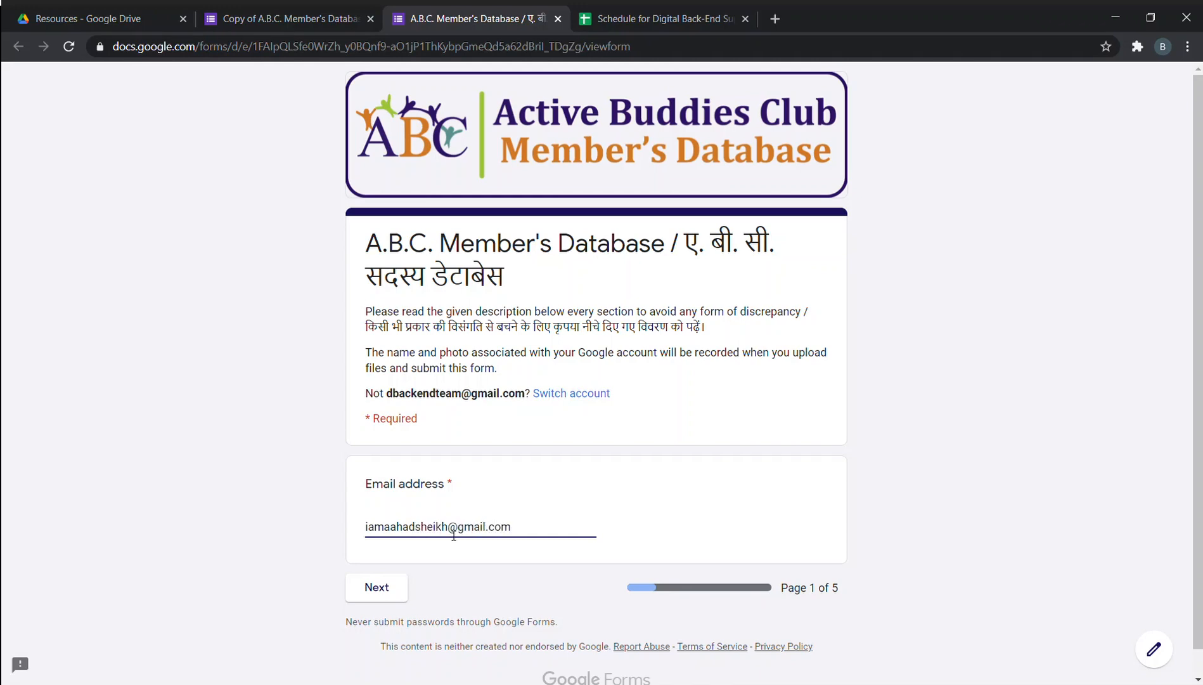
{"action": "left_click", "coordinate": [397, 588]}
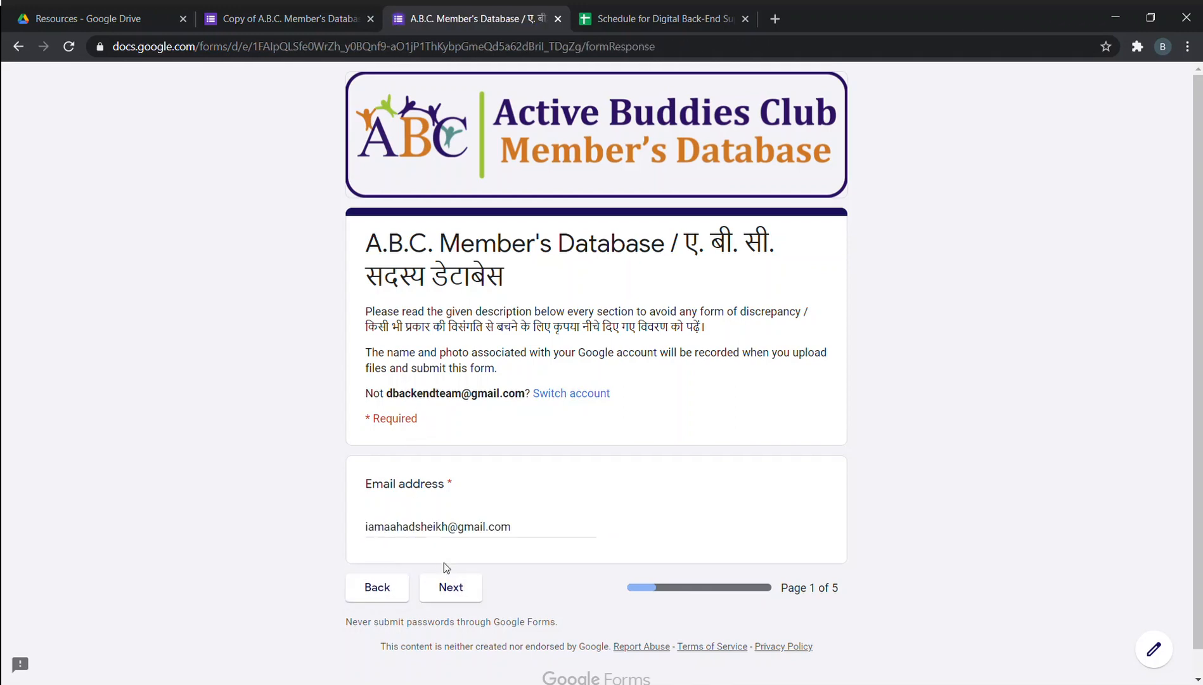
{"action": "left_click", "coordinate": [465, 584]}
{"action": "left_click_drag", "start_coordinate": [526, 528], "coordinate": [282, 529]}
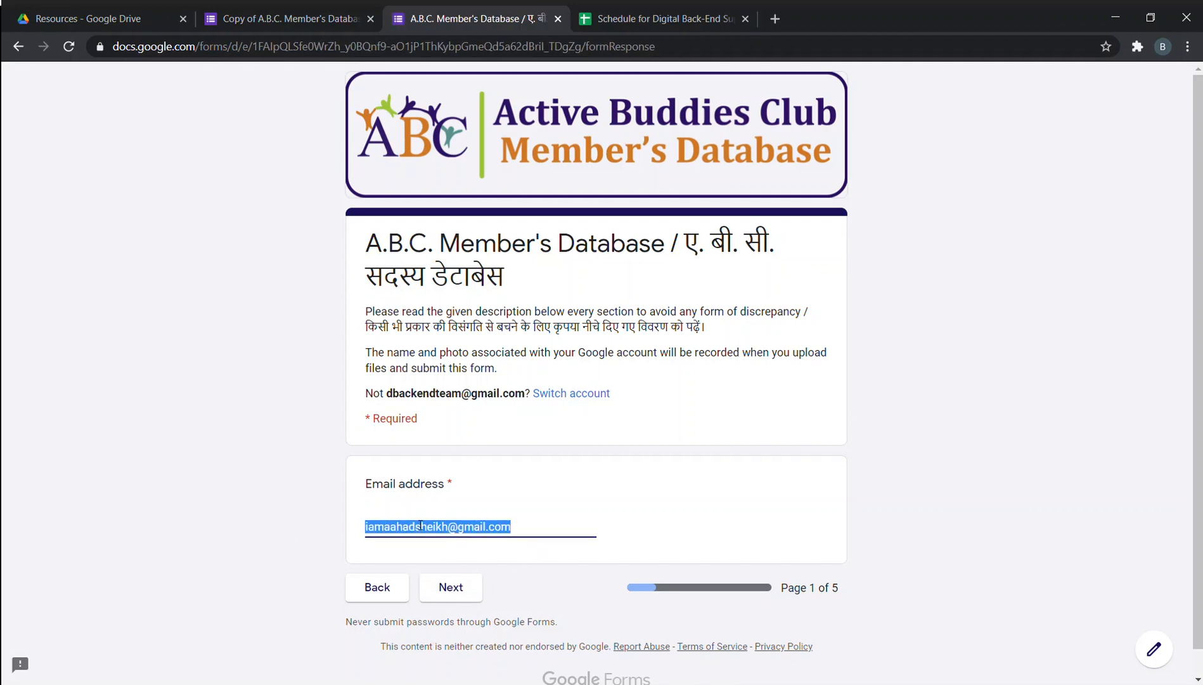
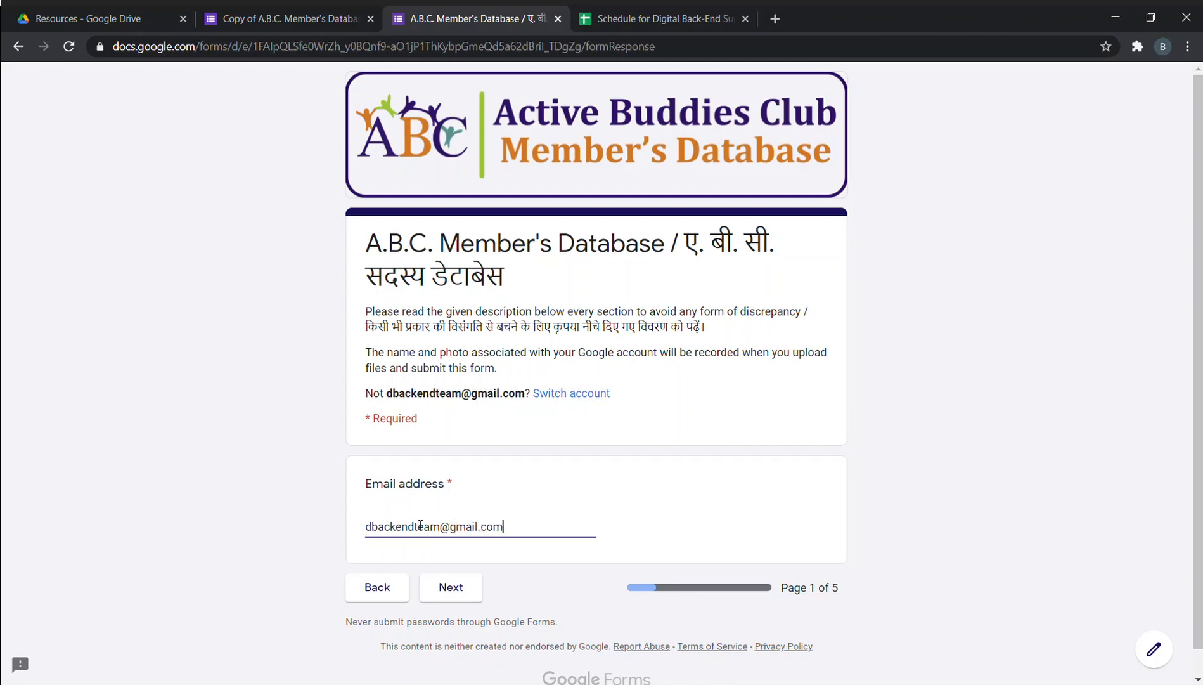
{"action": "left_click", "coordinate": [451, 586]}
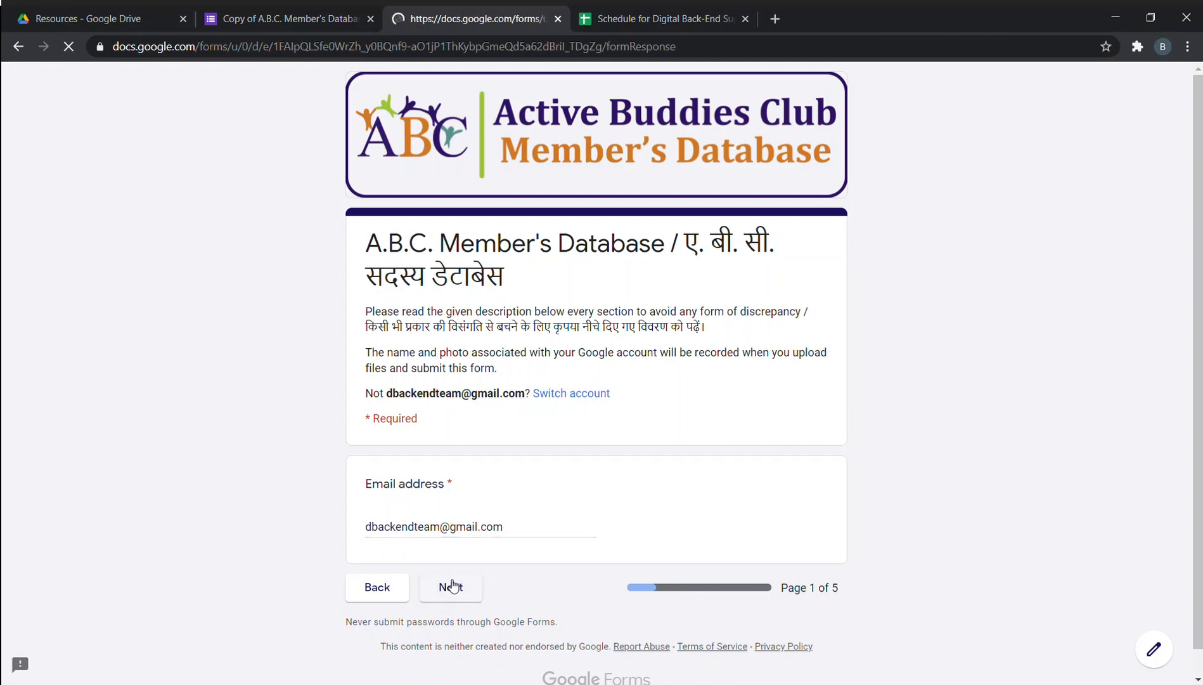
{"action": "left_click", "coordinate": [557, 19]}
{"action": "scroll", "coordinate": [494, 571], "scroll_direction": "down", "scroll_amount": 3}
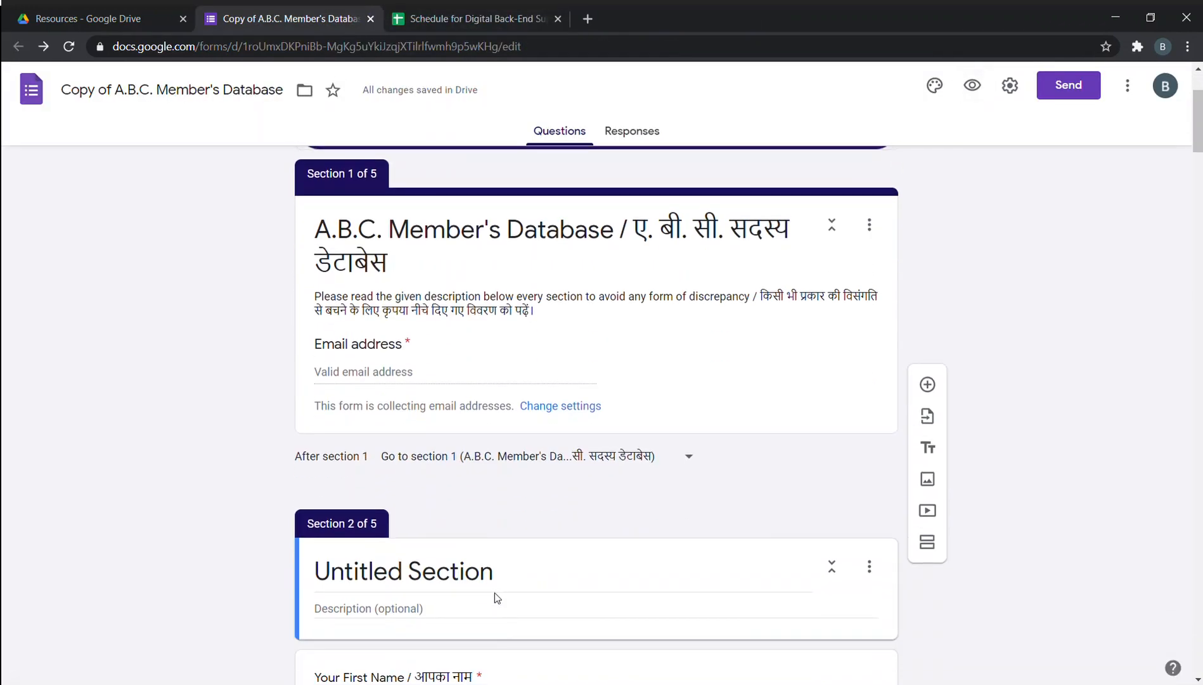
Set 'After section 1' to 'Go to section 2 (Untitled Section)'.
{"action": "left_click", "coordinate": [639, 452]}
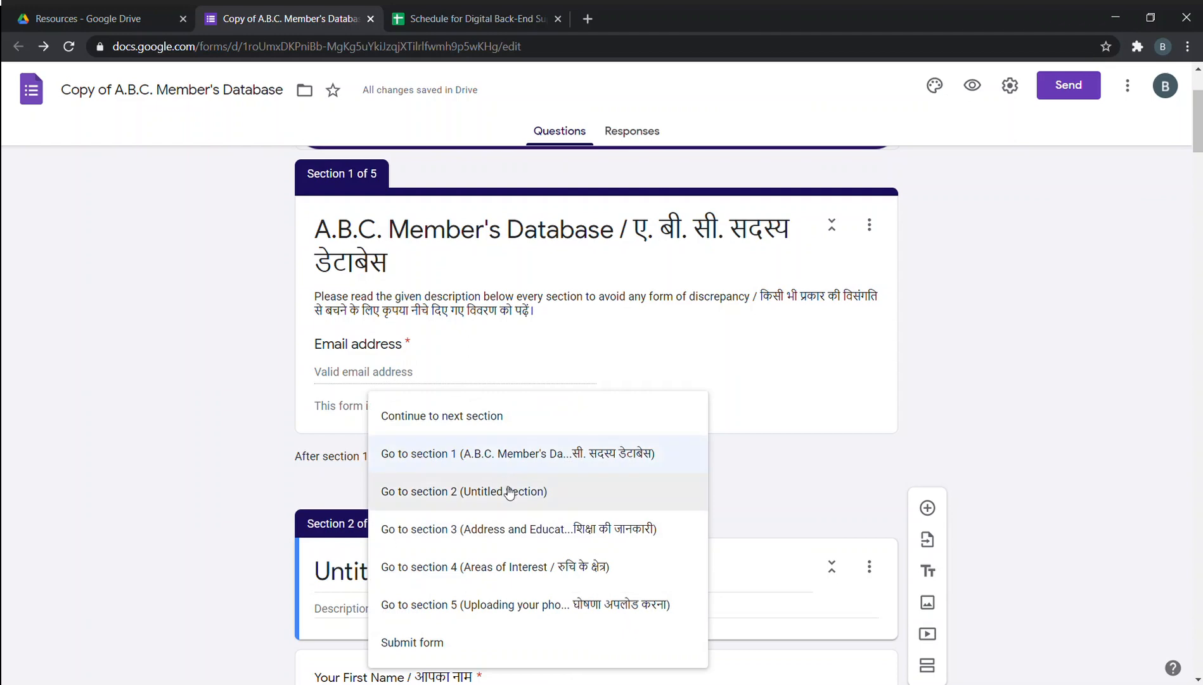
{"action": "left_click", "coordinate": [510, 491]}
{"action": "scroll", "coordinate": [702, 211], "scroll_direction": "up", "scroll_amount": 3}
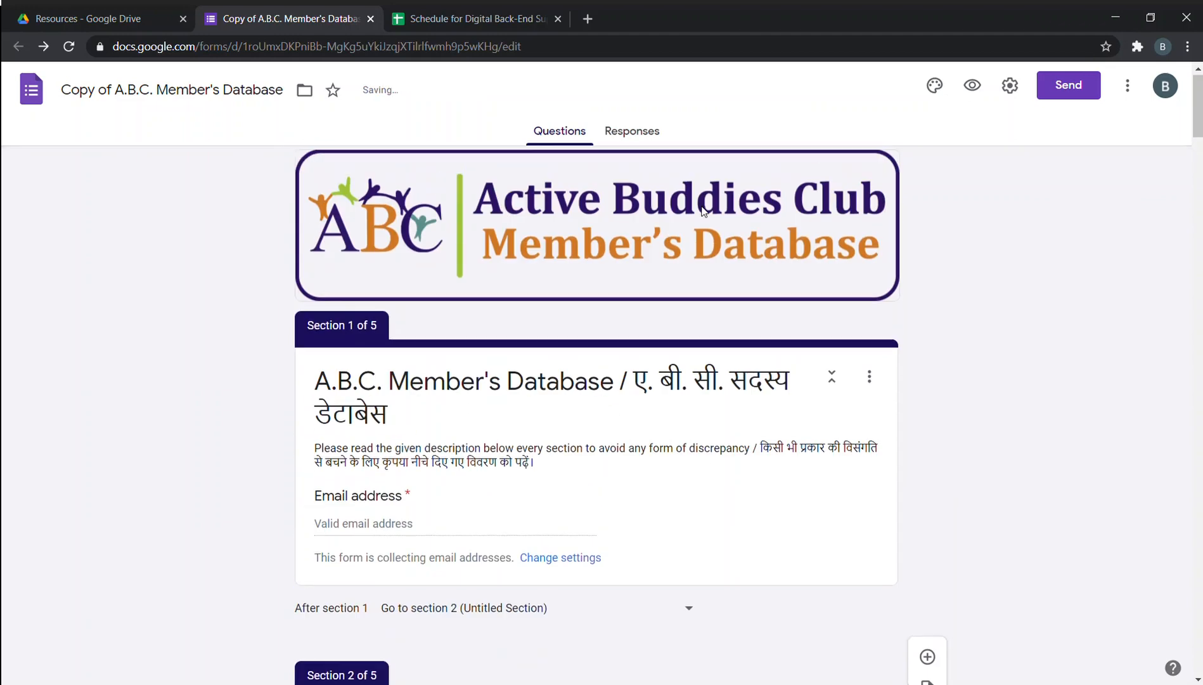
{"action": "scroll", "coordinate": [571, 571], "scroll_direction": "down", "scroll_amount": 3}
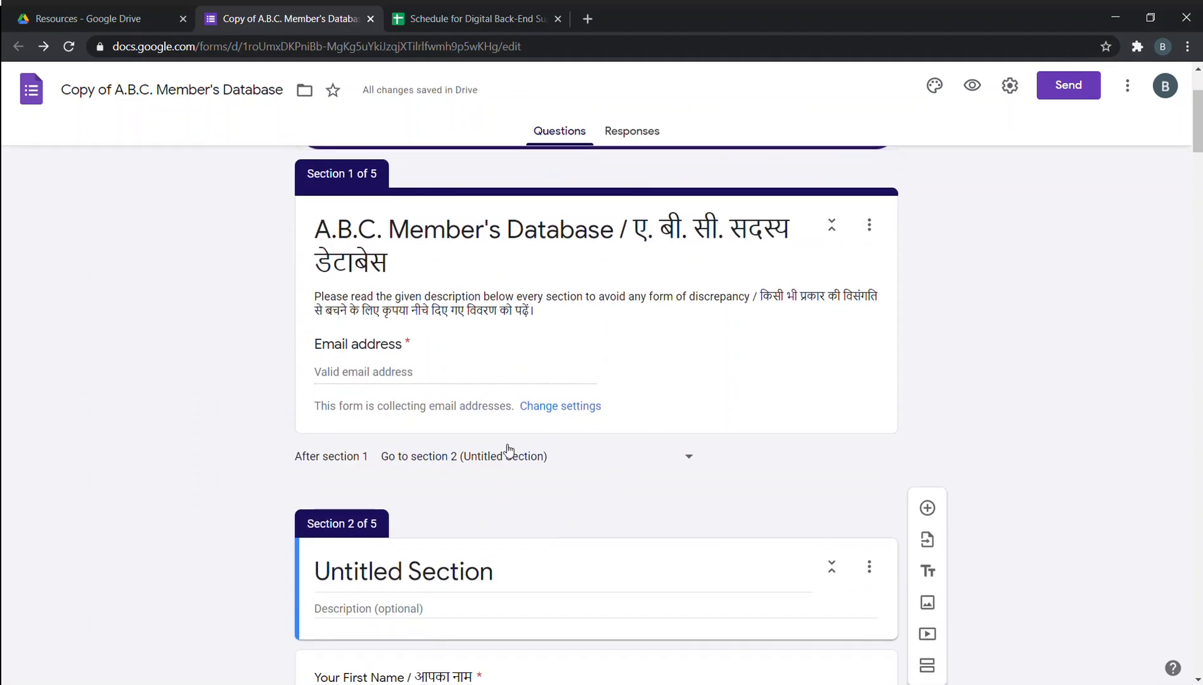
{"action": "left_click", "coordinate": [508, 450]}
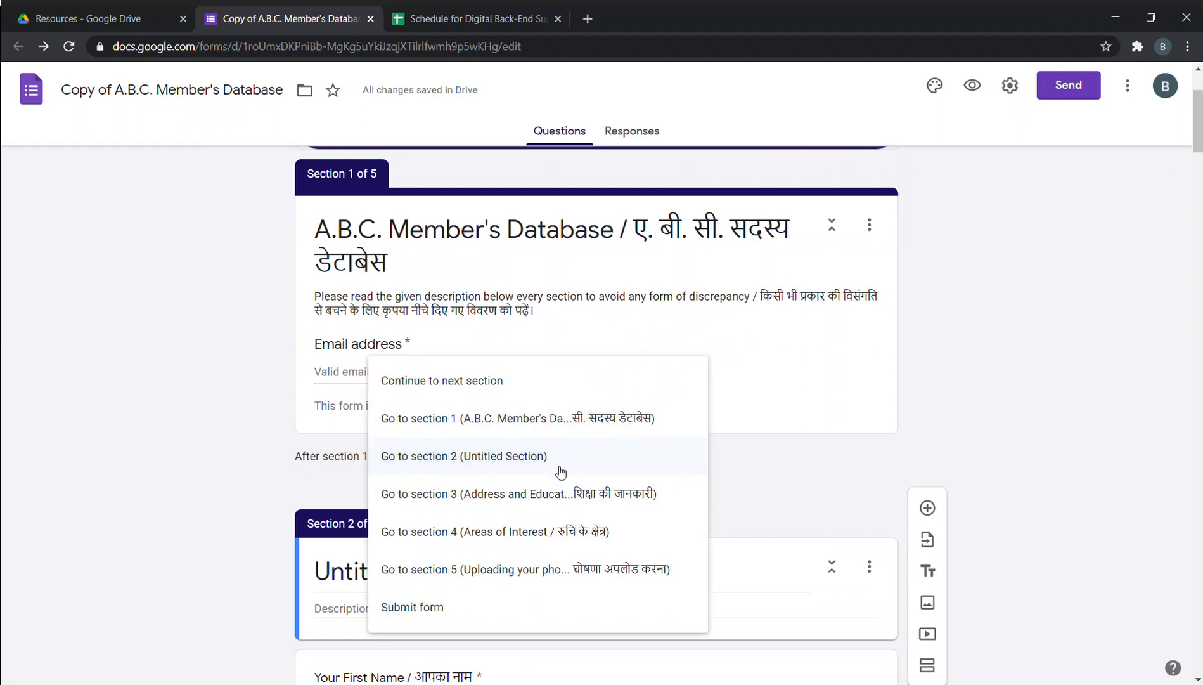
{"action": "left_click", "coordinate": [560, 472]}
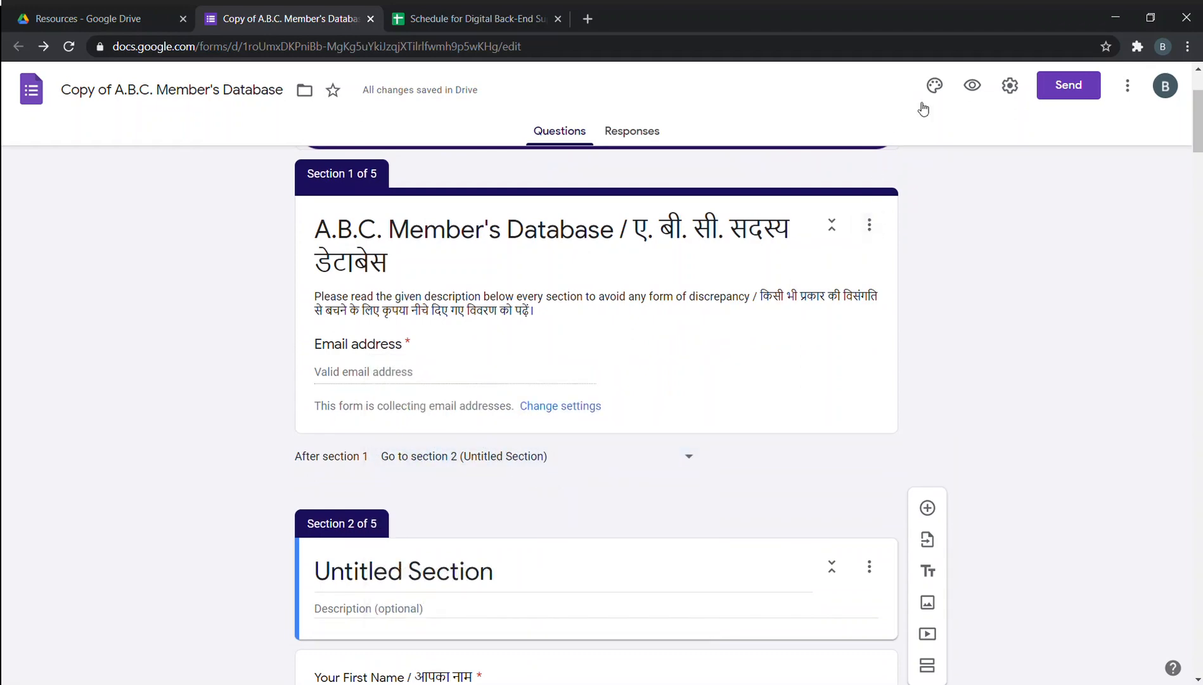
Preview the form, enter the respondent's email address, and continue to the personal details page.
{"action": "left_click", "coordinate": [977, 86]}
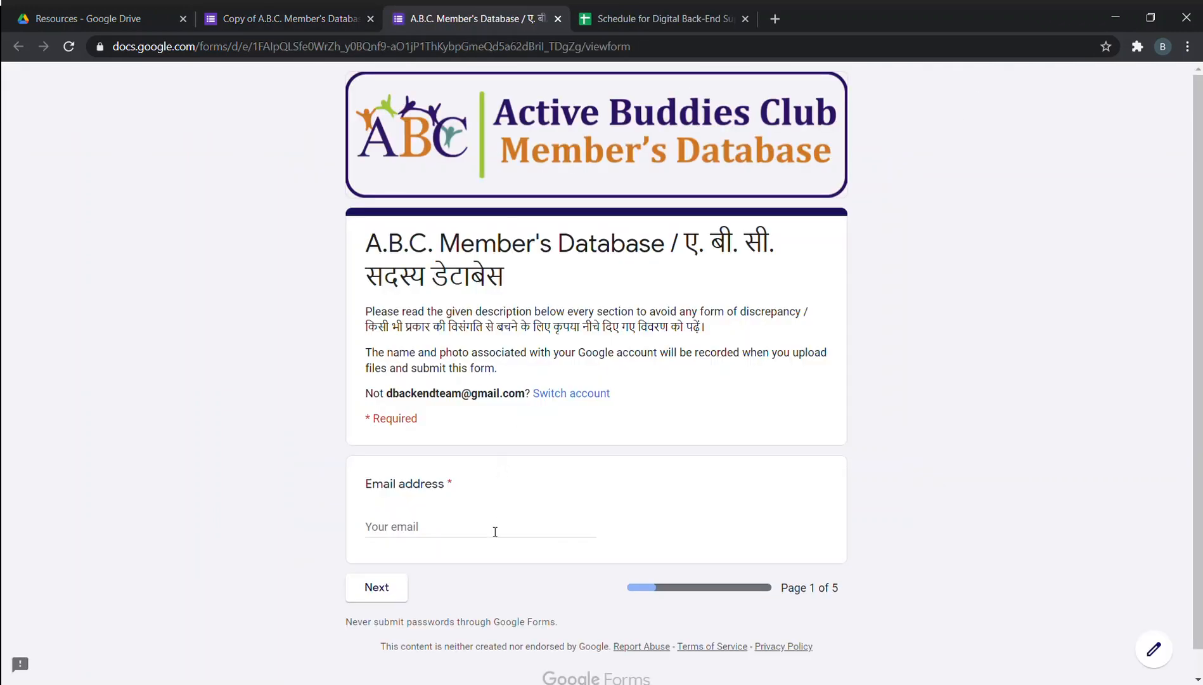
{"action": "left_click", "coordinate": [495, 532]}
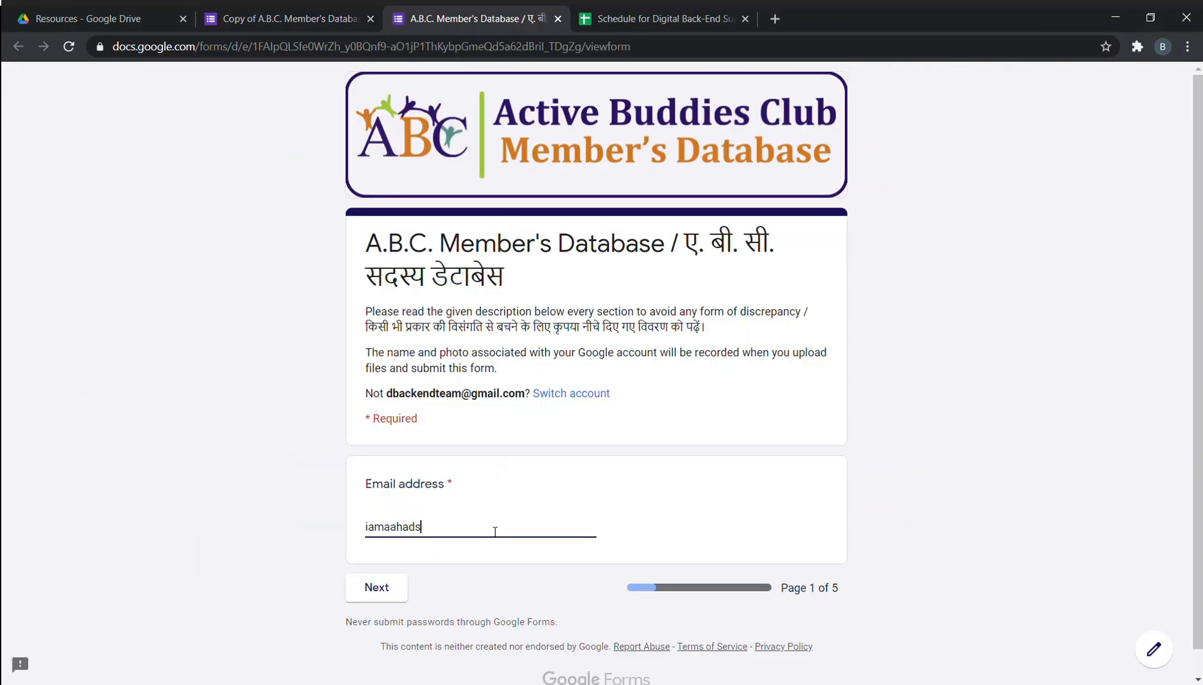
{"action": "left_click", "coordinate": [371, 582]}
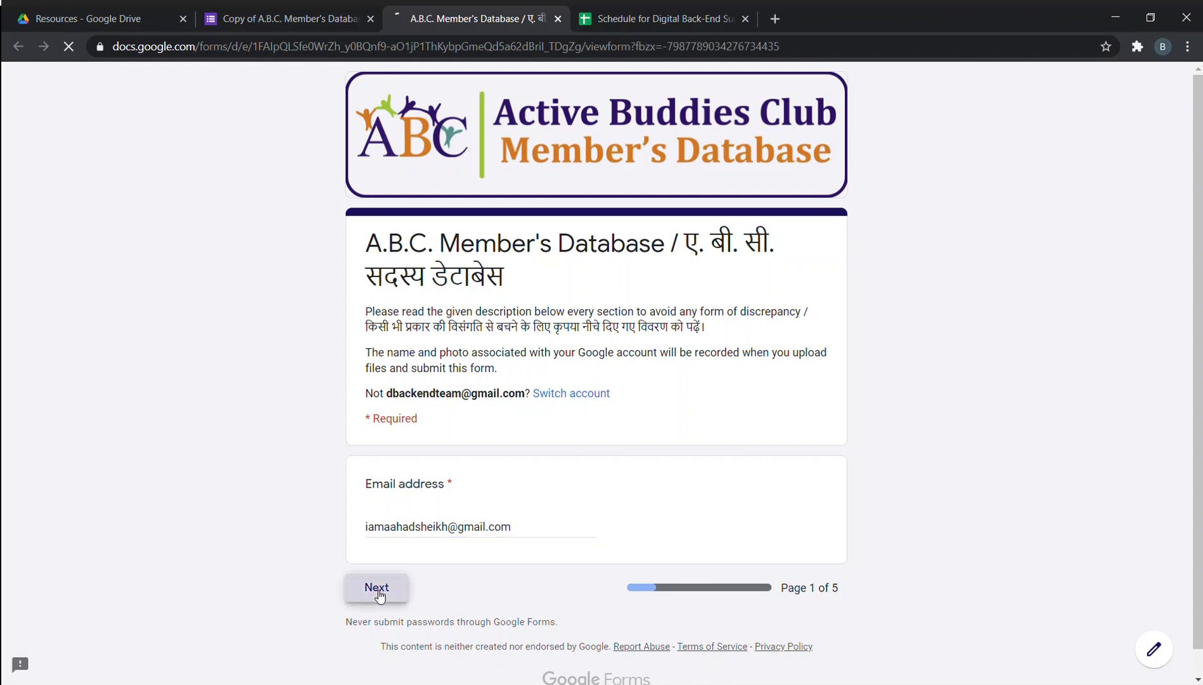
{"action": "scroll", "coordinate": [478, 509], "scroll_direction": "down", "scroll_amount": 1}
{"action": "scroll", "coordinate": [478, 510], "scroll_direction": "down", "scroll_amount": 2}
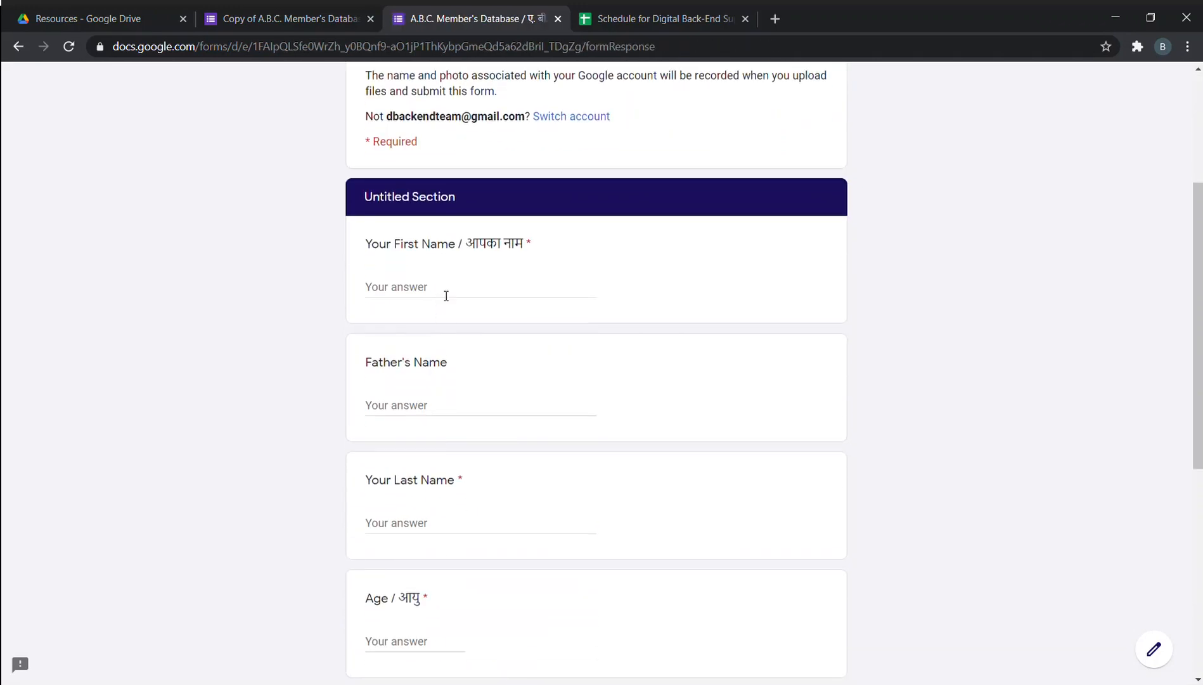
Fill in first and last name, age 21, date of birth, choose Male, and continue.
{"action": "left_click", "coordinate": [445, 288]}
{"action": "type", "text": "Aha"}
{"action": "key", "text": "BackSpace"}
{"action": "key", "text": "BackSpace"}
{"action": "key", "text": "BackSpace"}
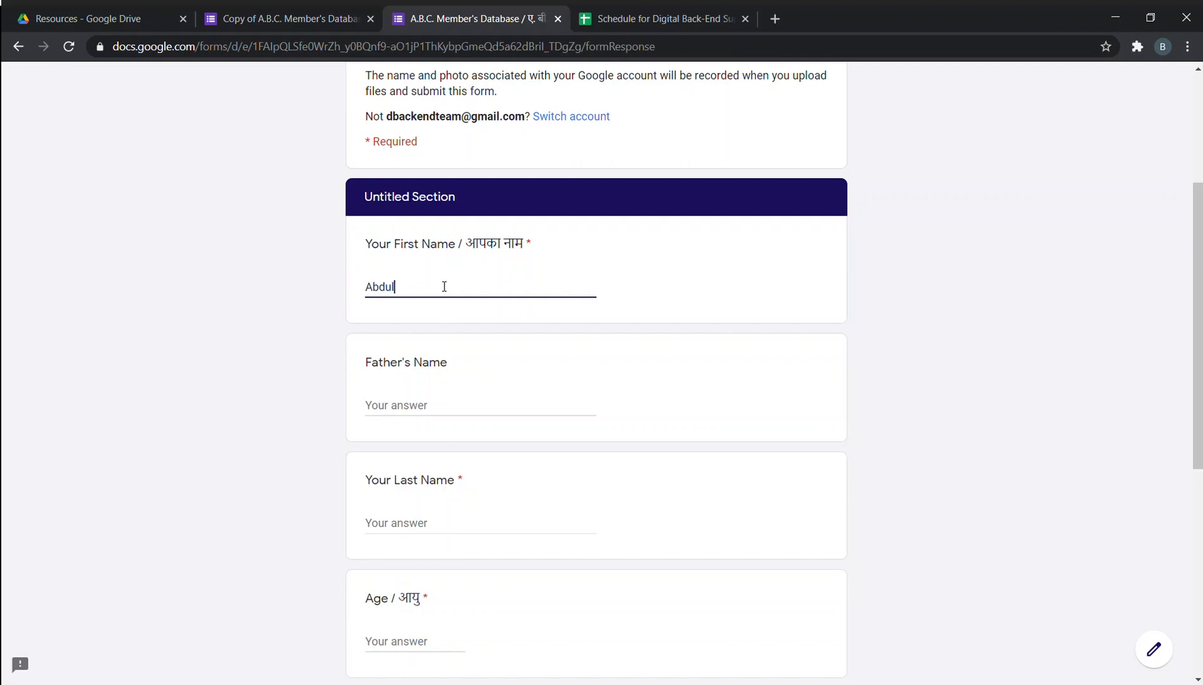
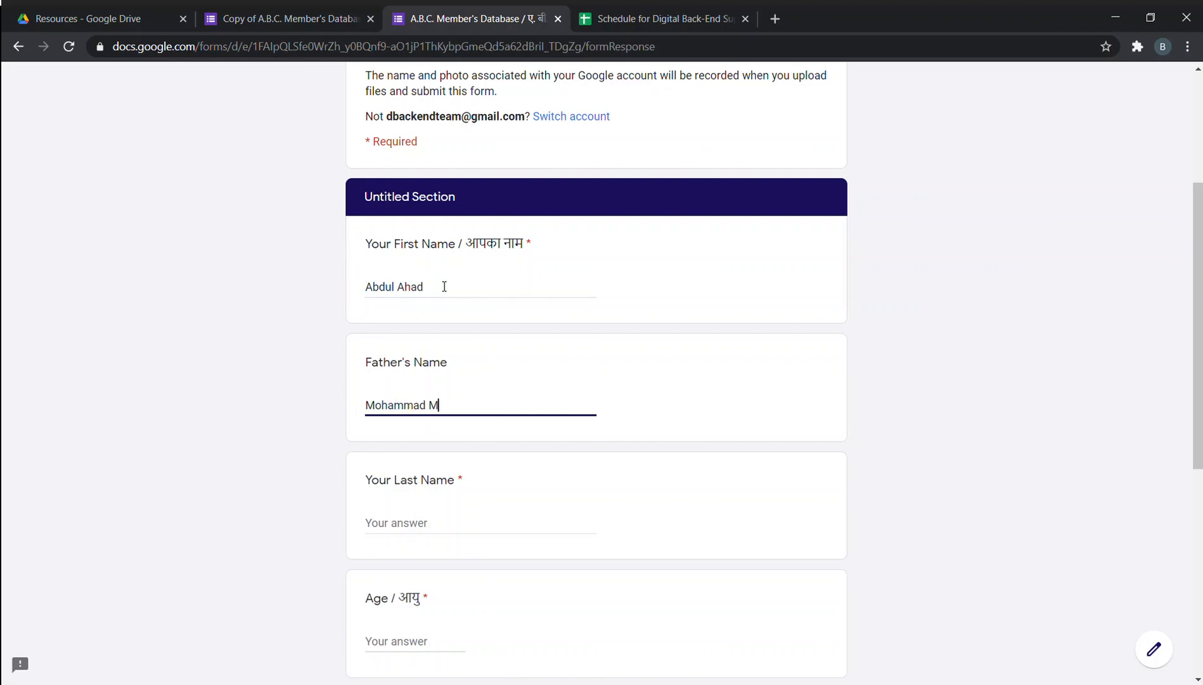
{"action": "key", "text": "Tab"}
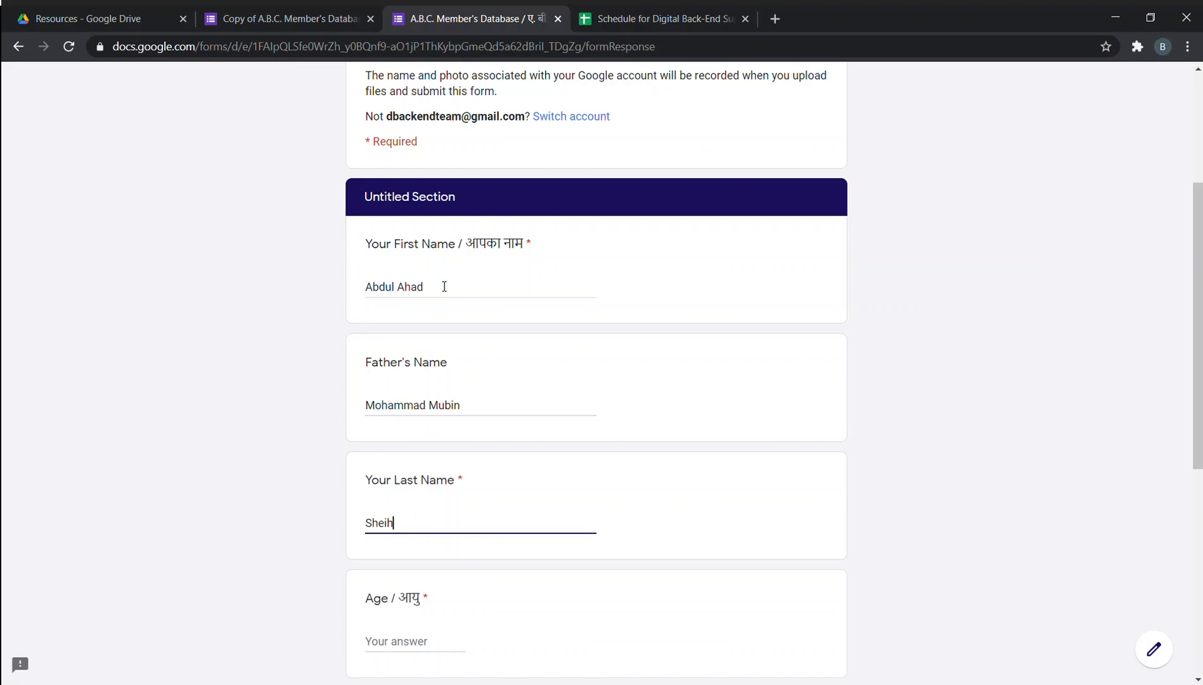
{"action": "key", "text": "Tab"}
{"action": "type", "text": "21"}
{"action": "key", "text": "Tab"}
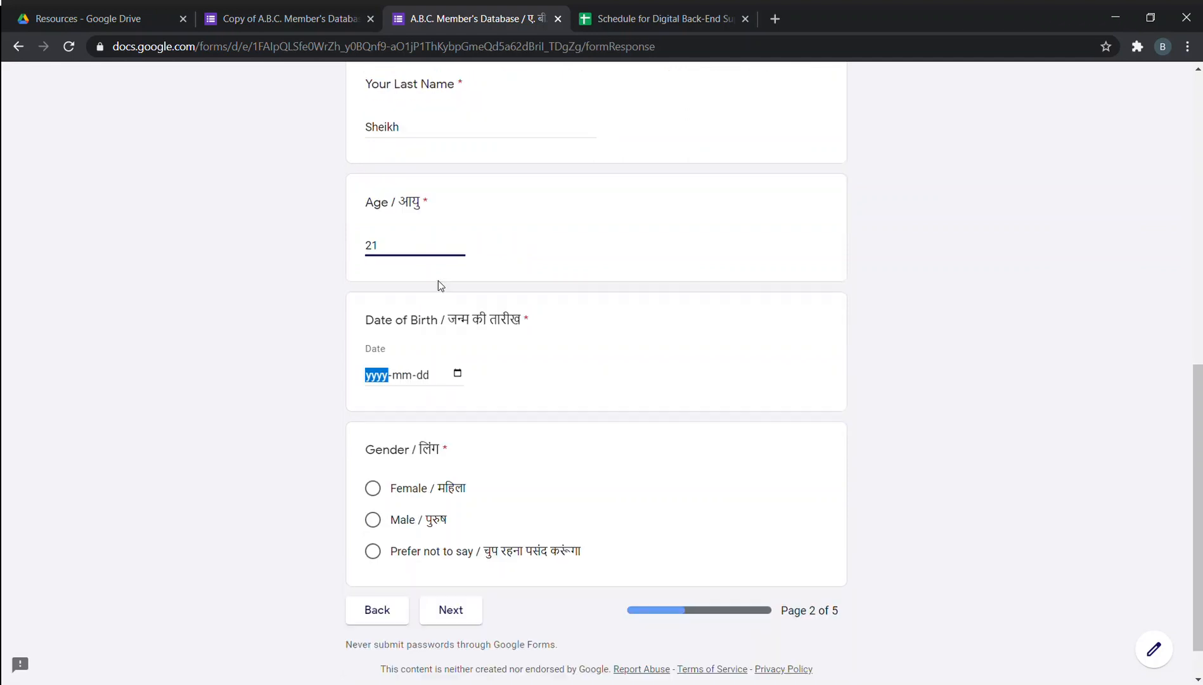
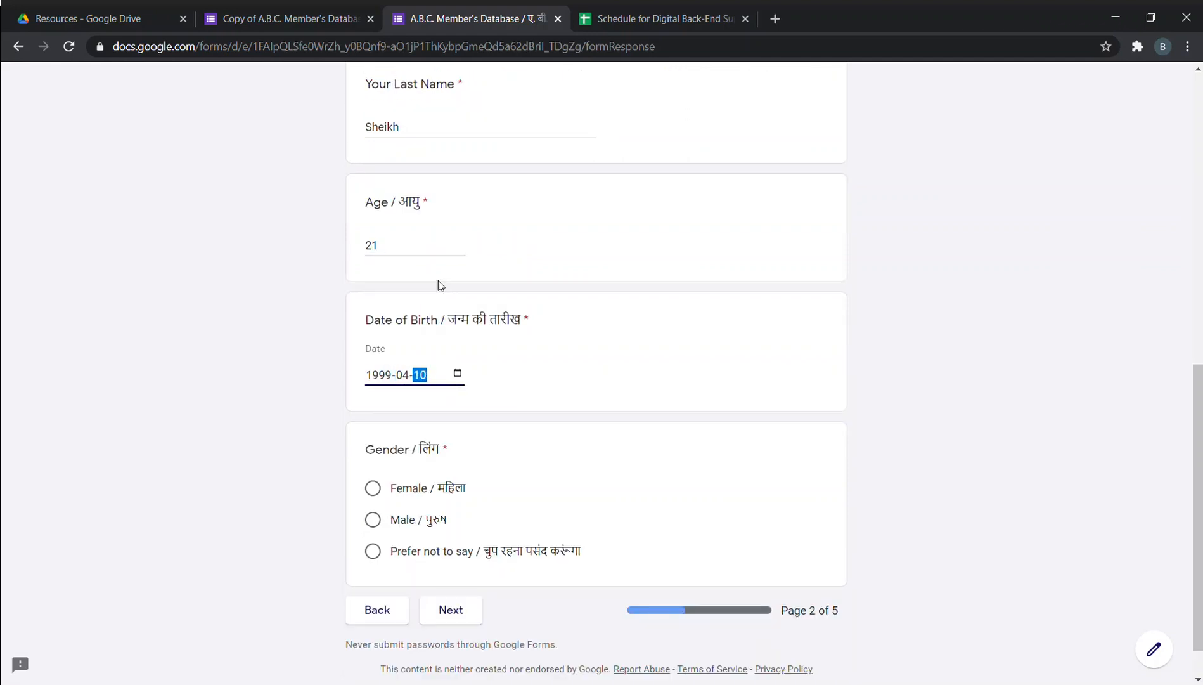
{"action": "left_click", "coordinate": [374, 521]}
{"action": "left_click", "coordinate": [455, 616]}
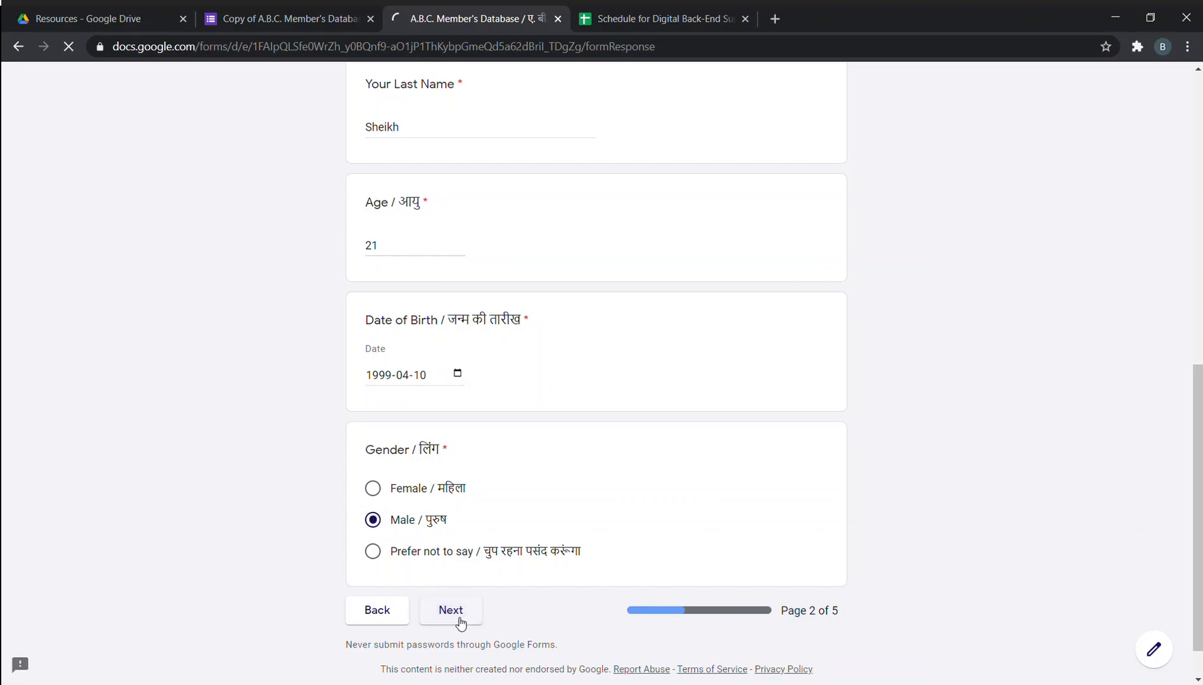
{"action": "scroll", "coordinate": [450, 381], "scroll_direction": "down", "scroll_amount": 3}
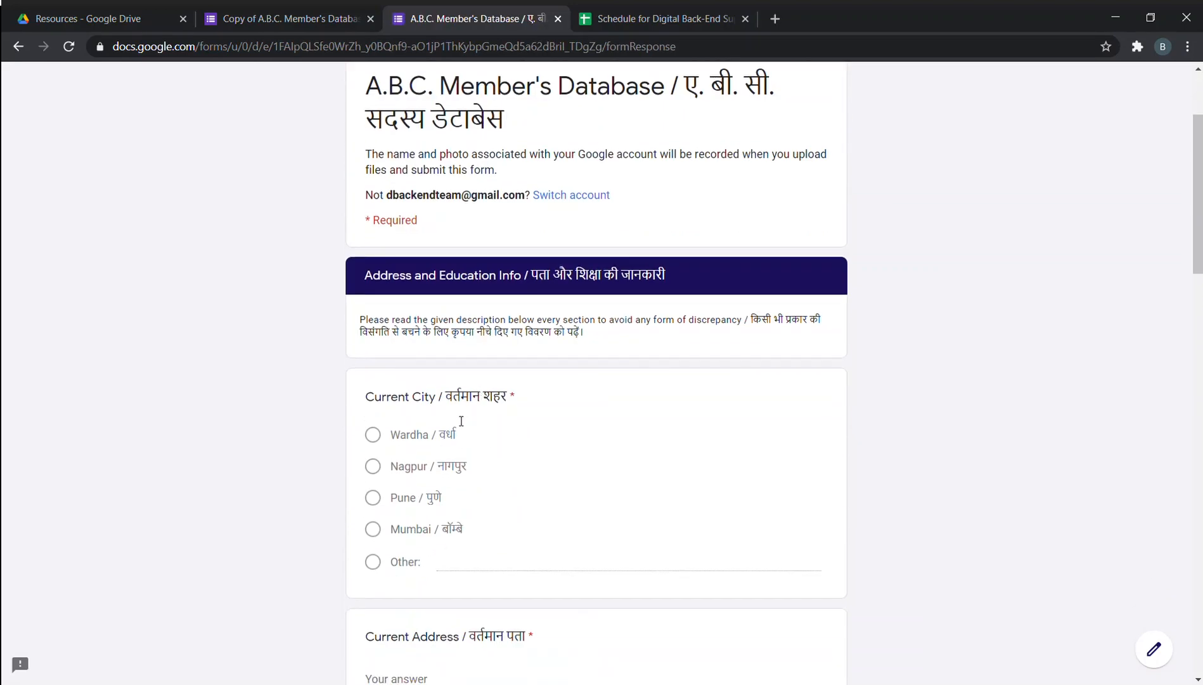
Choose Wardha as current city and home town, and enter the current and residential addresses.
{"action": "left_click", "coordinate": [373, 436]}
{"action": "scroll", "coordinate": [432, 484], "scroll_direction": "down", "scroll_amount": 3}
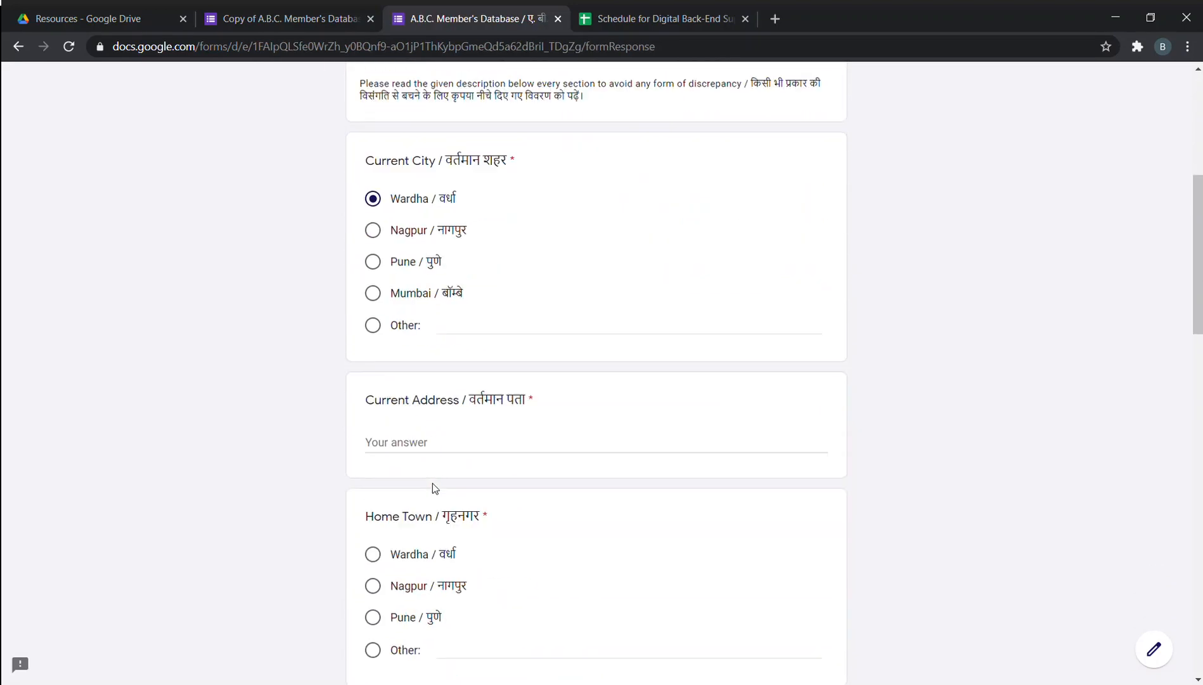
{"action": "left_click", "coordinate": [466, 440]}
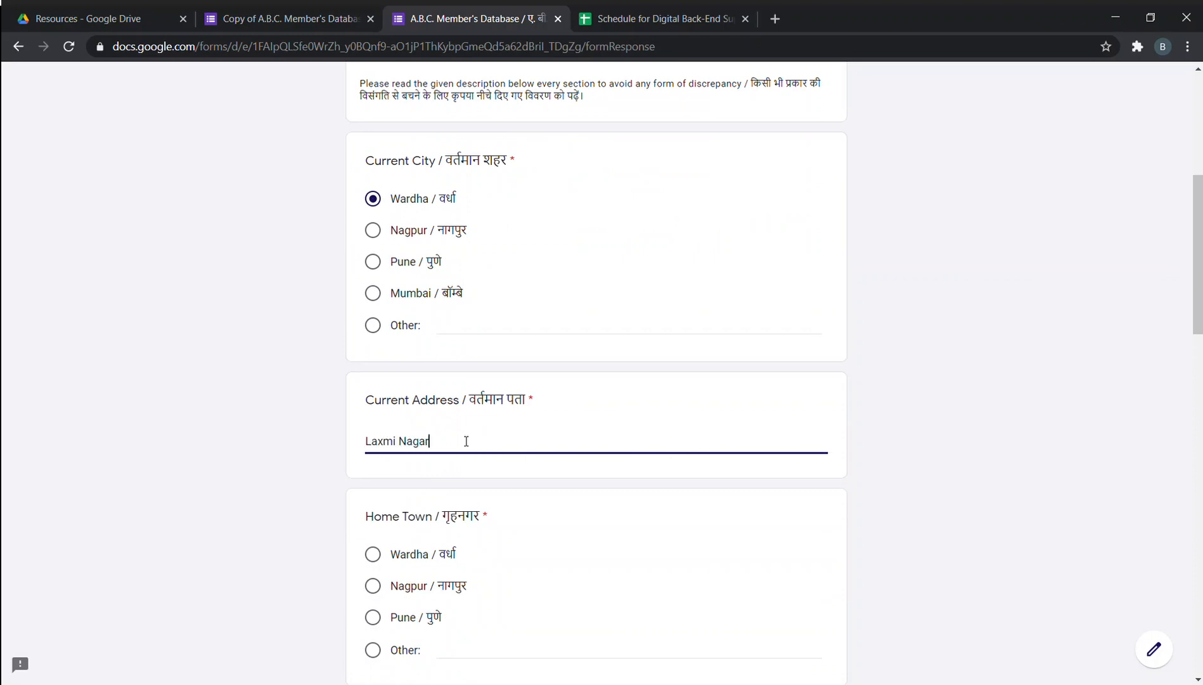
{"action": "key", "text": "Tab"}
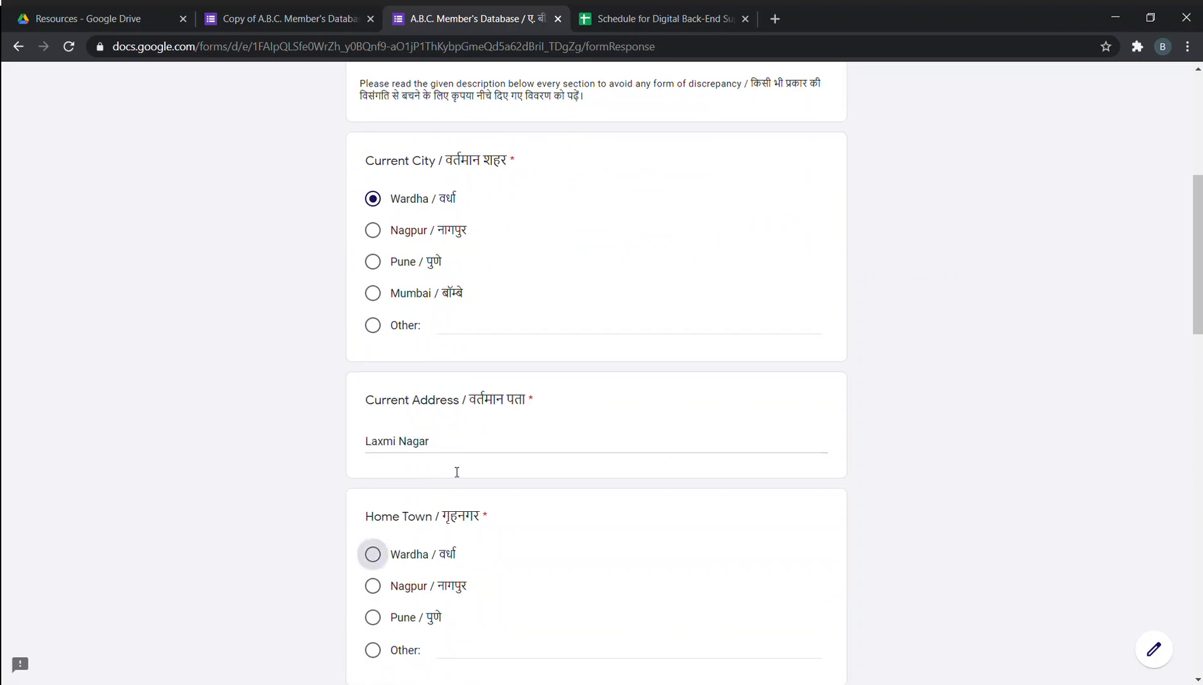
{"action": "left_click", "coordinate": [388, 554]}
{"action": "scroll", "coordinate": [432, 481], "scroll_direction": "down", "scroll_amount": 5}
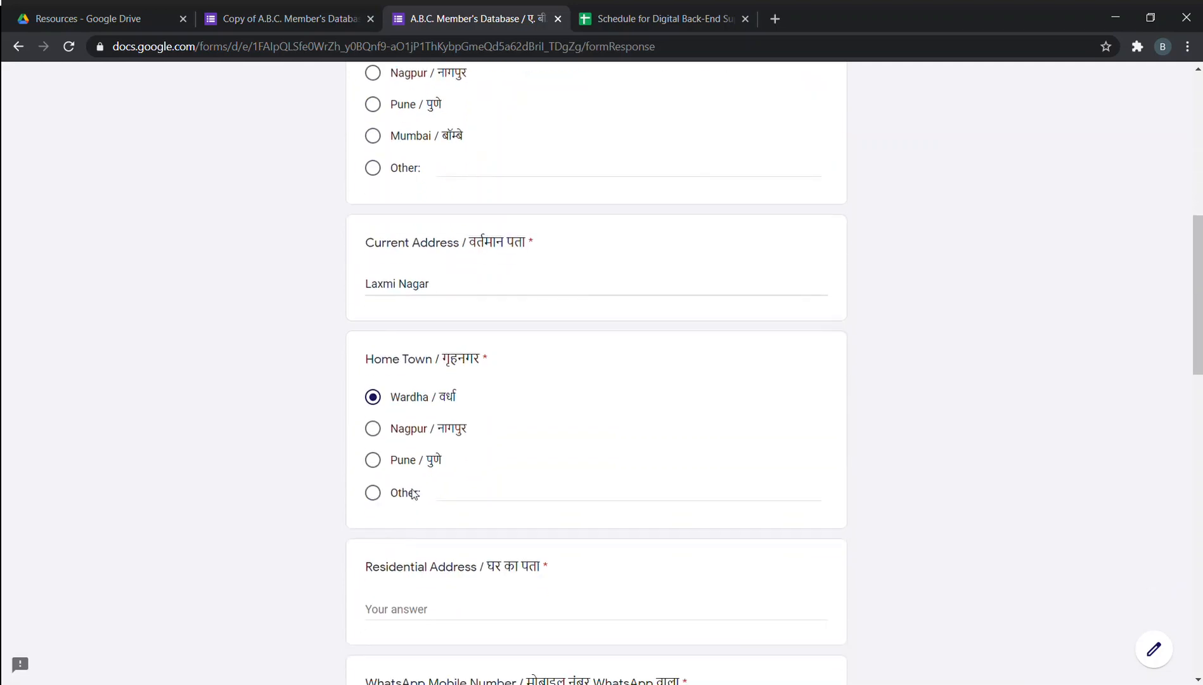
{"action": "left_click", "coordinate": [428, 459]}
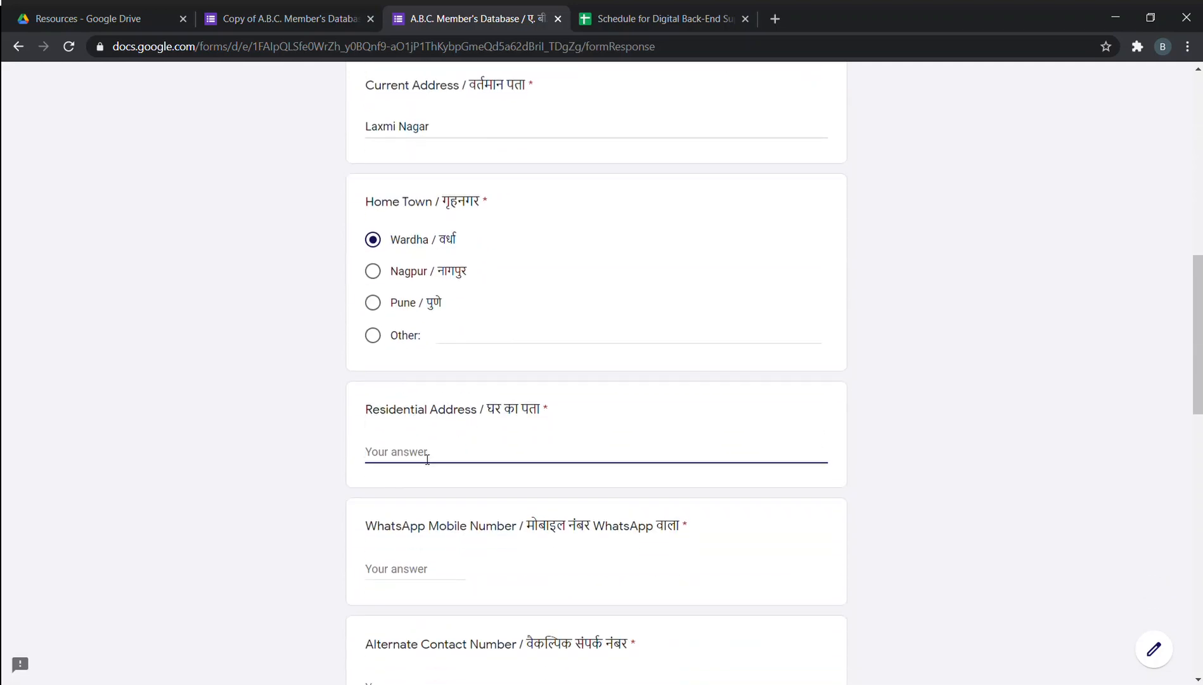
{"action": "type", "text": "Laxmi Nagar"}
Enter the WhatsApp mobile number and the alternate contact number.
{"action": "scroll", "coordinate": [430, 462], "scroll_direction": "down", "scroll_amount": 4}
{"action": "left_click", "coordinate": [449, 340]}
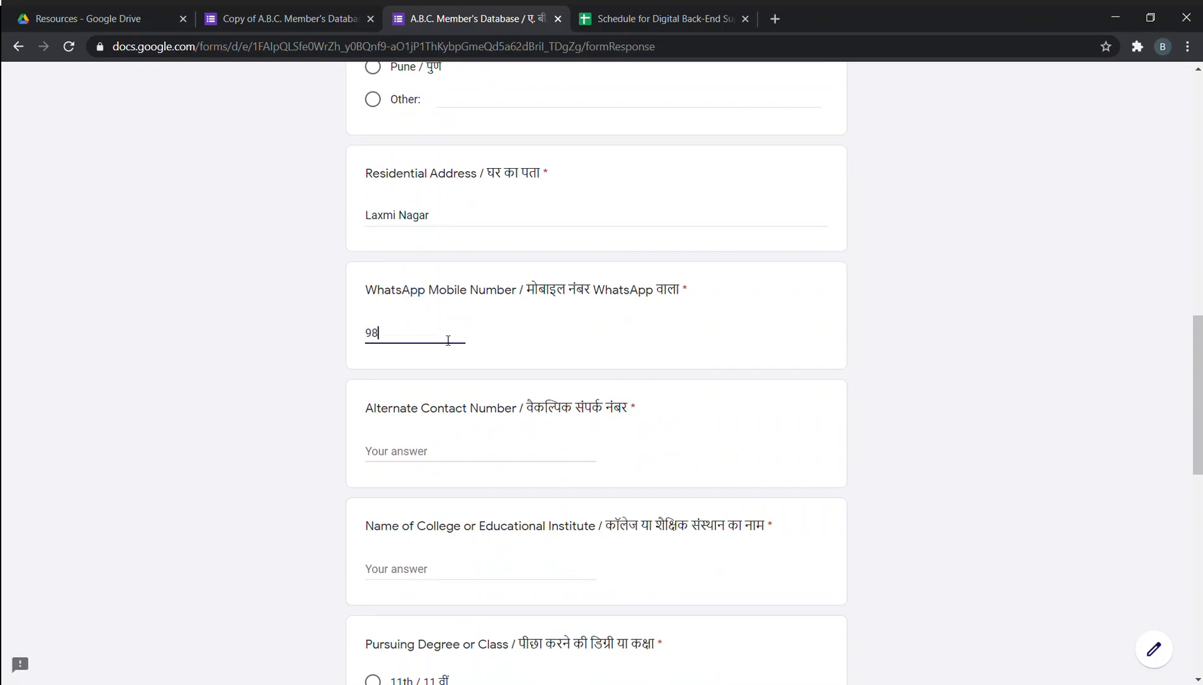
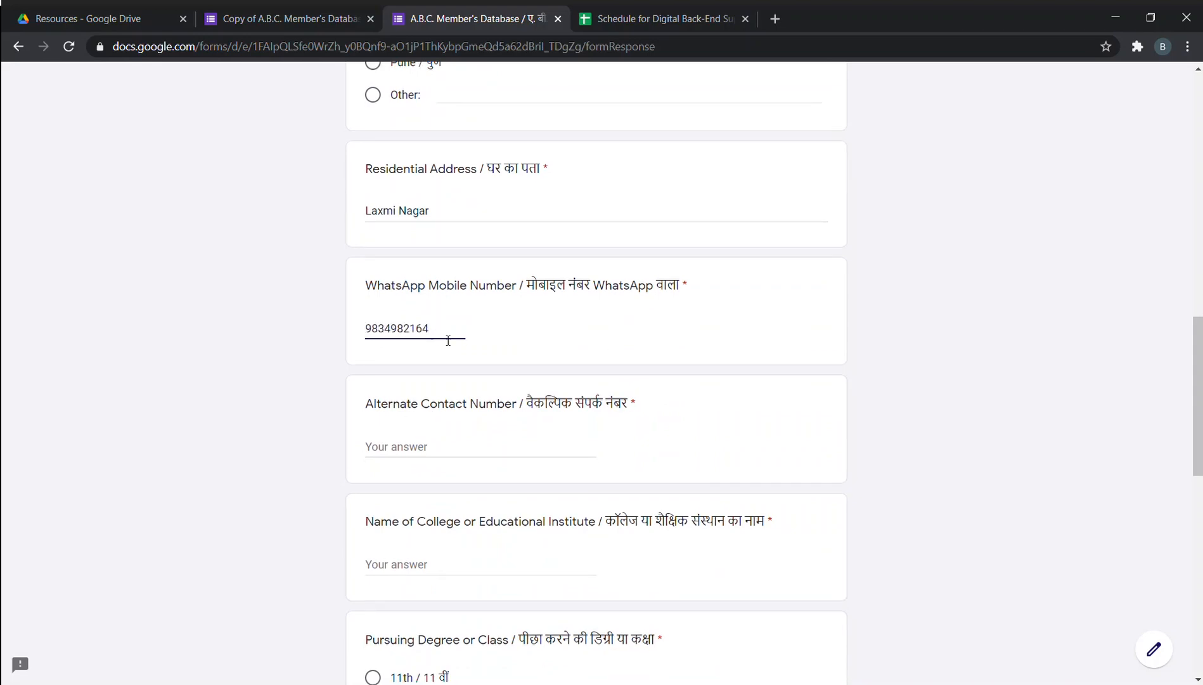
{"action": "scroll", "coordinate": [448, 341], "scroll_direction": "down", "scroll_amount": 4}
{"action": "left_click", "coordinate": [462, 217]}
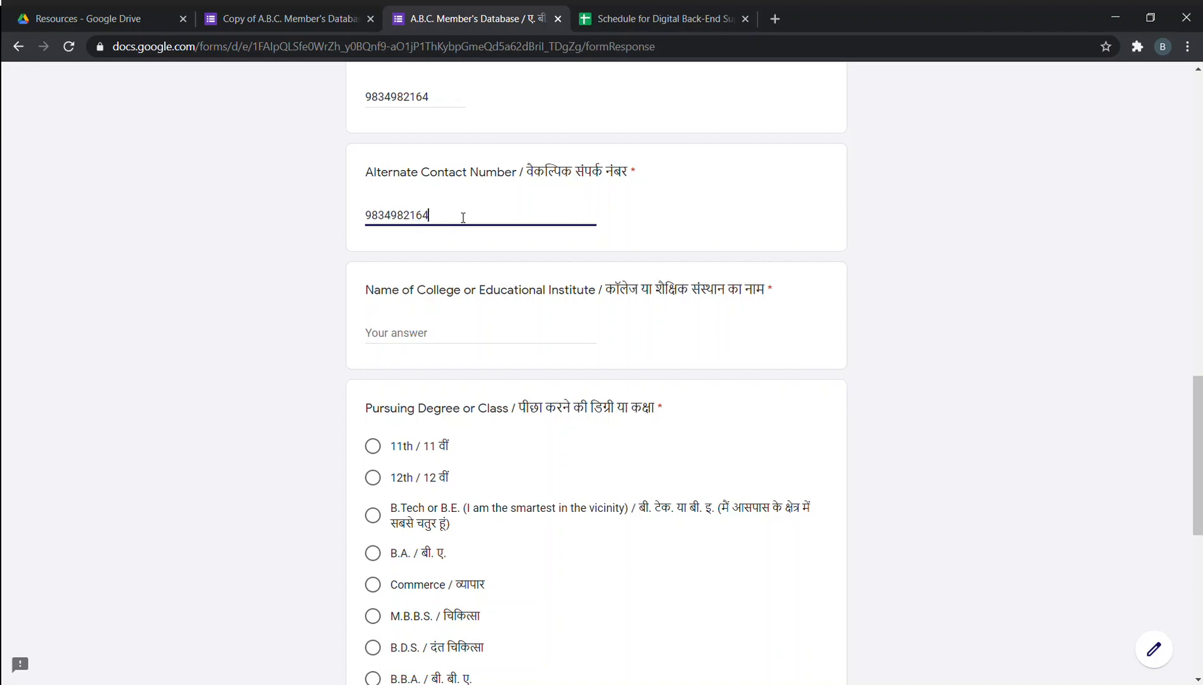
Enter BDCE as college, choose B.Tech/B.E. and 4th year, and continue to page 4.
{"action": "left_click", "coordinate": [404, 347]}
{"action": "type", "text": "BDCE"}
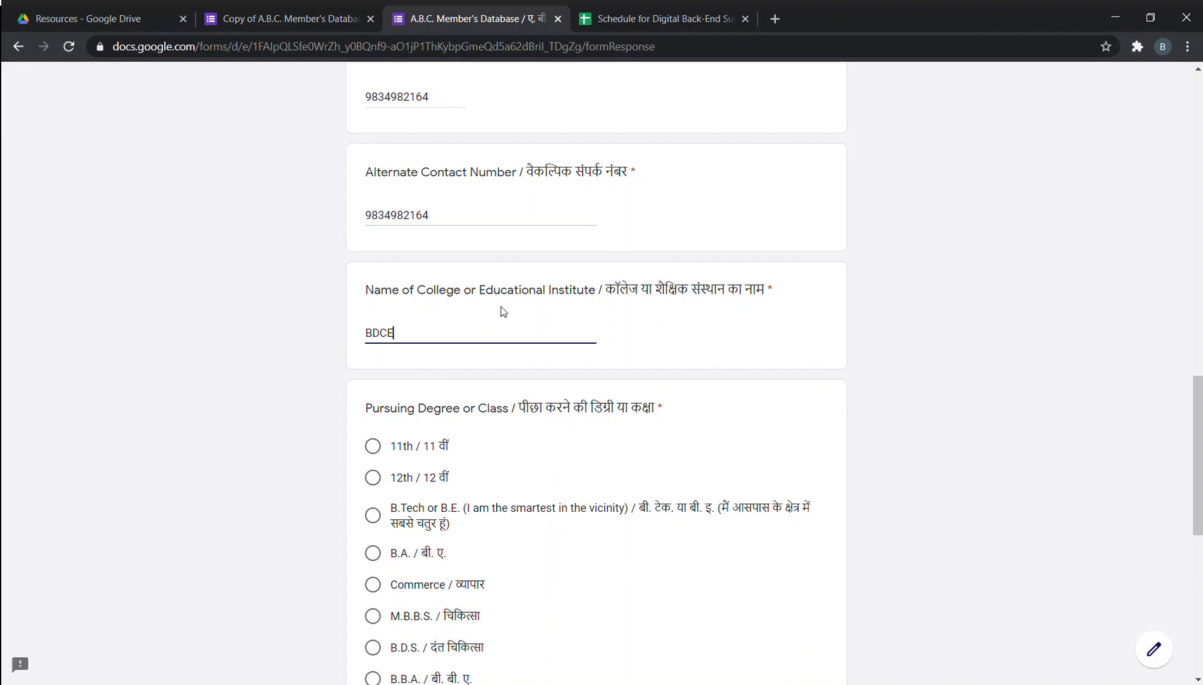
{"action": "scroll", "coordinate": [416, 373], "scroll_direction": "down", "scroll_amount": 3}
{"action": "left_click", "coordinate": [373, 358]}
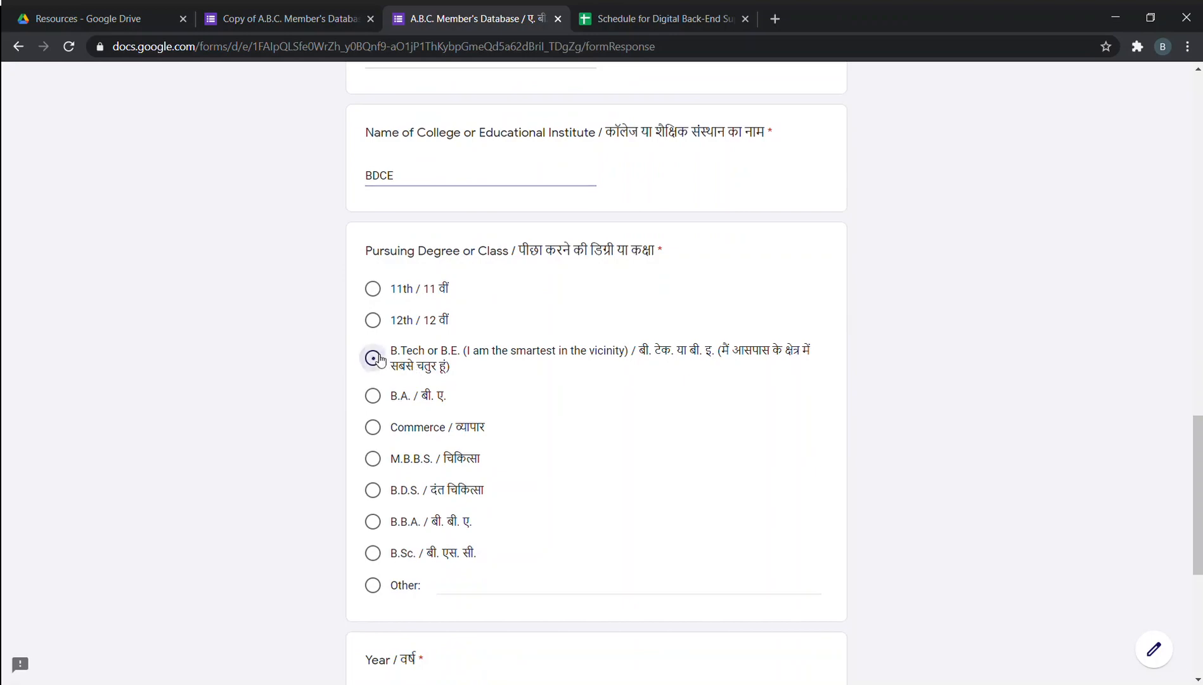
{"action": "scroll", "coordinate": [373, 359], "scroll_direction": "down", "scroll_amount": 5}
{"action": "left_click", "coordinate": [375, 478]}
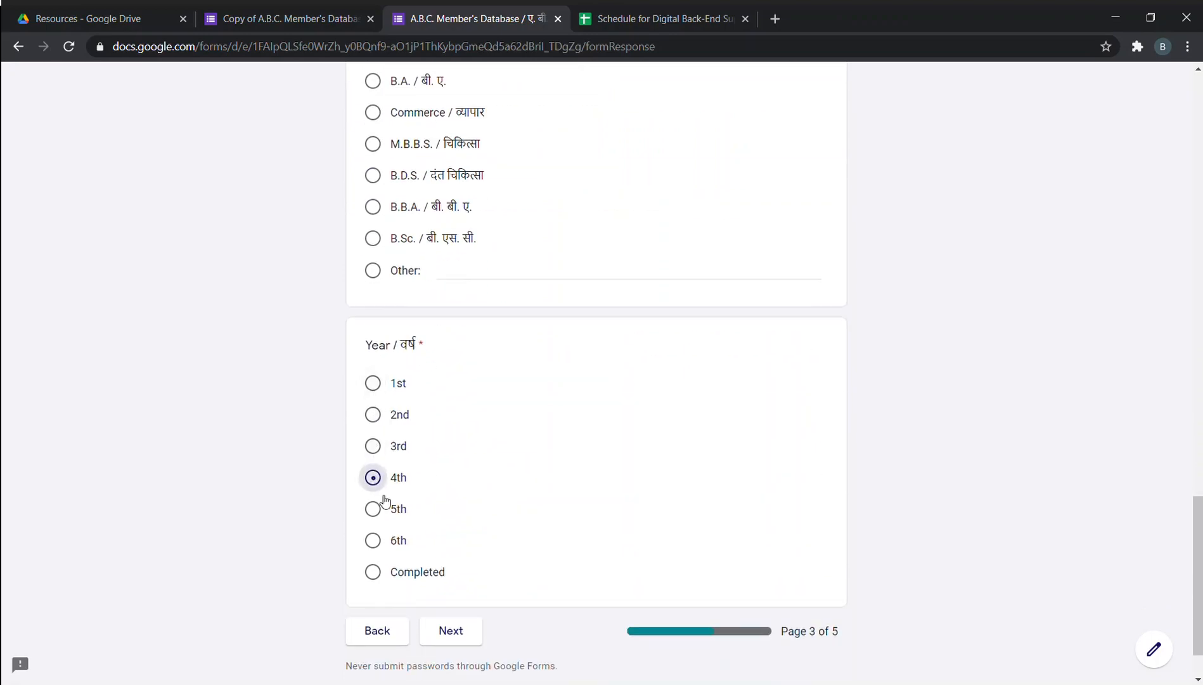
{"action": "left_click", "coordinate": [447, 630]}
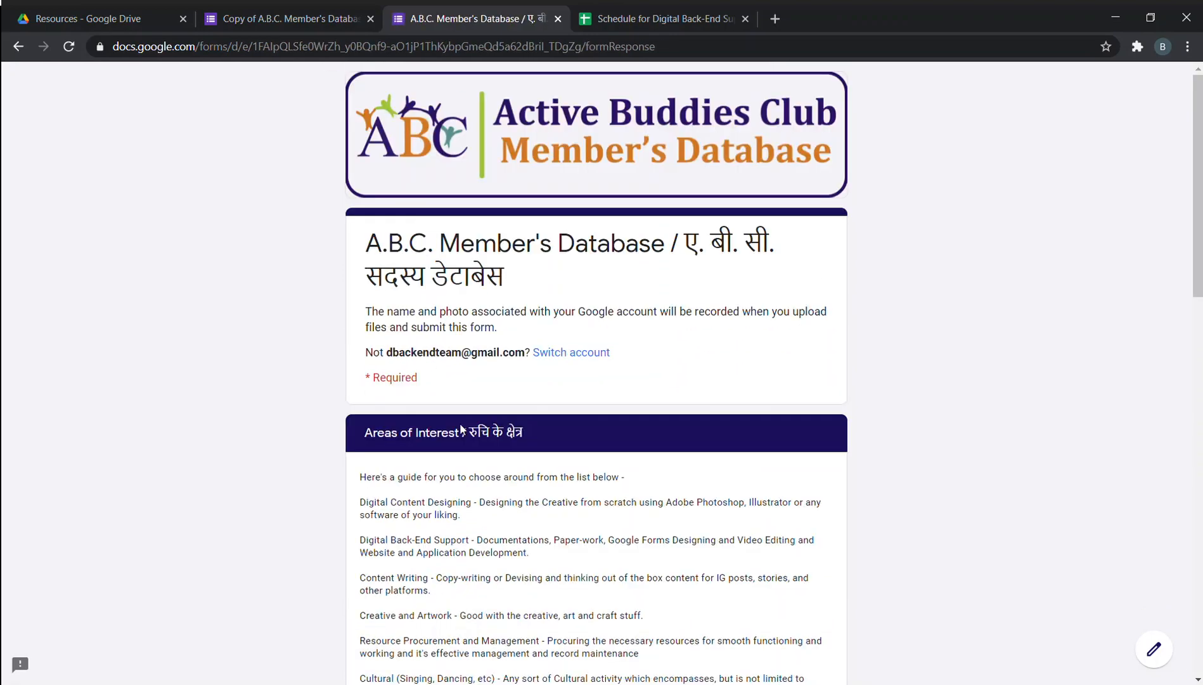
Tick all seven Areas of Interest, from Digital Content Designing to Photography & Videography.
{"action": "scroll", "coordinate": [373, 223], "scroll_direction": "down", "scroll_amount": 12}
{"action": "left_click", "coordinate": [373, 227]}
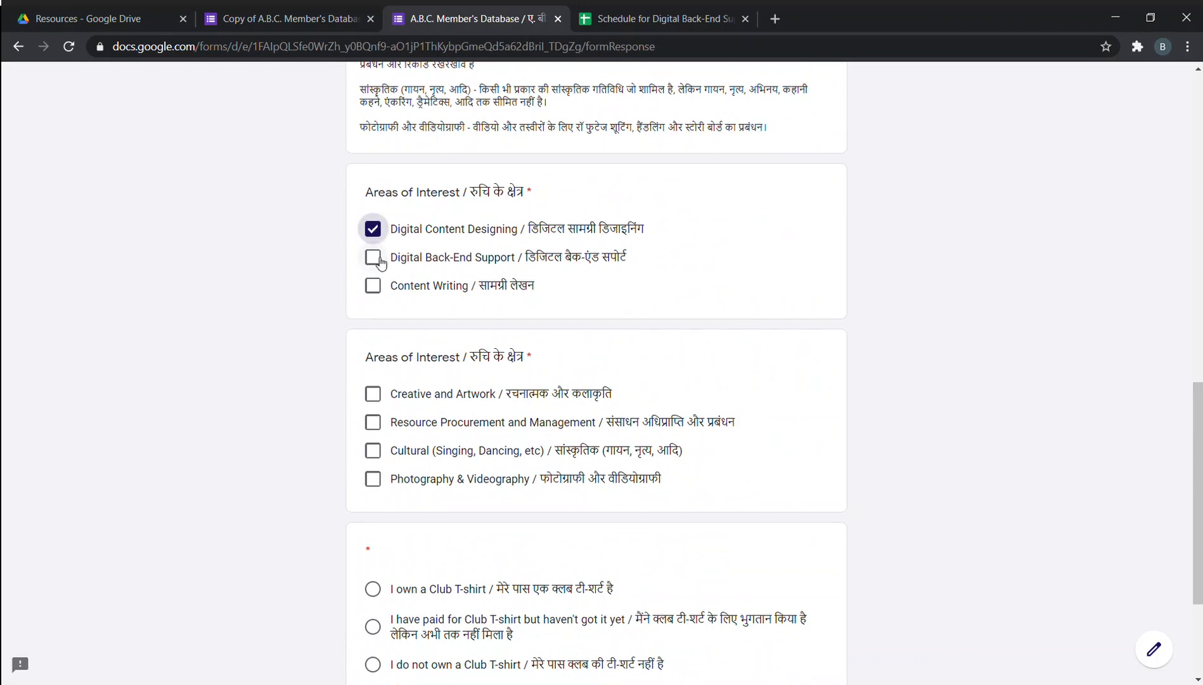
{"action": "left_click", "coordinate": [373, 257]}
{"action": "left_click", "coordinate": [373, 286]}
{"action": "left_click", "coordinate": [372, 393]}
{"action": "left_click", "coordinate": [373, 422]}
{"action": "left_click", "coordinate": [372, 450]}
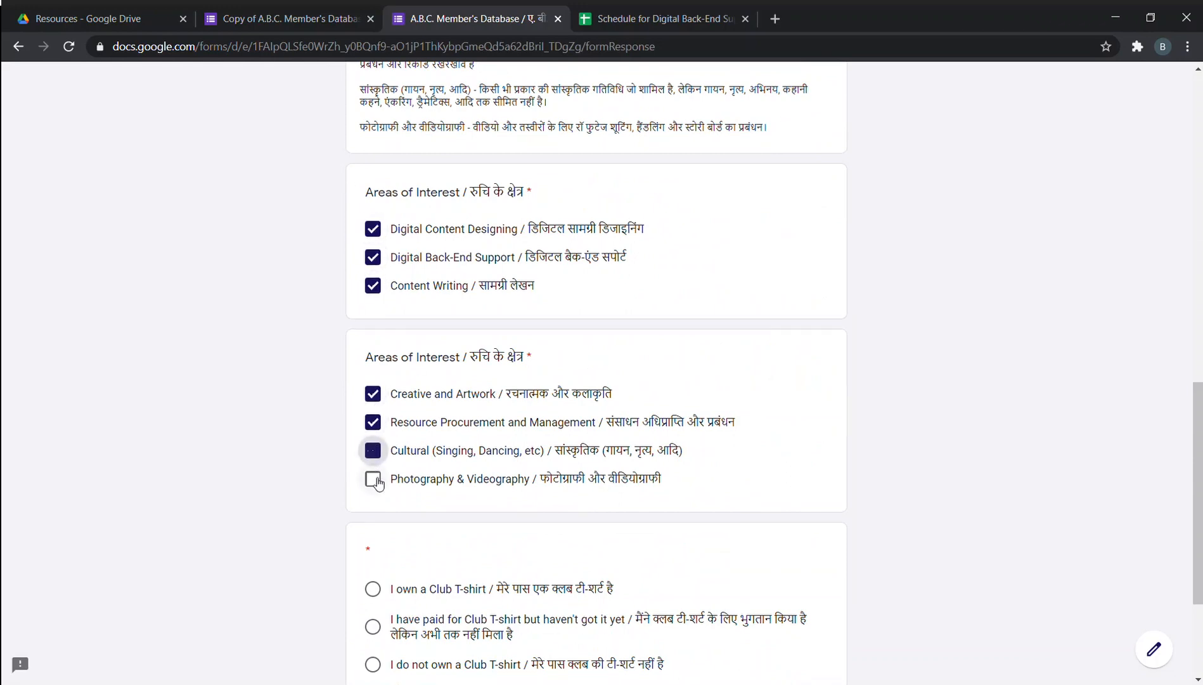
{"action": "left_click", "coordinate": [372, 478]}
Answer that a Club T-shirt is owned and continue to the final page.
{"action": "scroll", "coordinate": [374, 479], "scroll_direction": "down", "scroll_amount": 3}
{"action": "left_click", "coordinate": [372, 395]}
{"action": "left_click", "coordinate": [447, 560]}
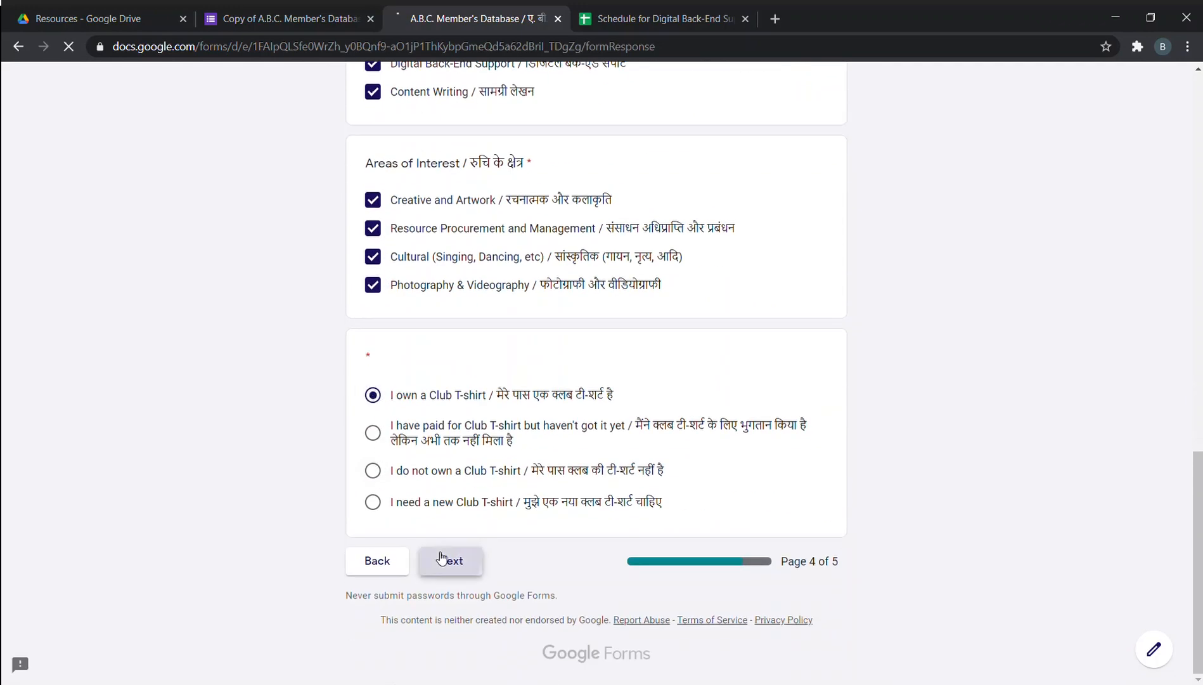
{"action": "scroll", "coordinate": [590, 359], "scroll_direction": "down", "scroll_amount": 7}
{"action": "scroll", "coordinate": [590, 360], "scroll_direction": "up", "scroll_amount": 2}
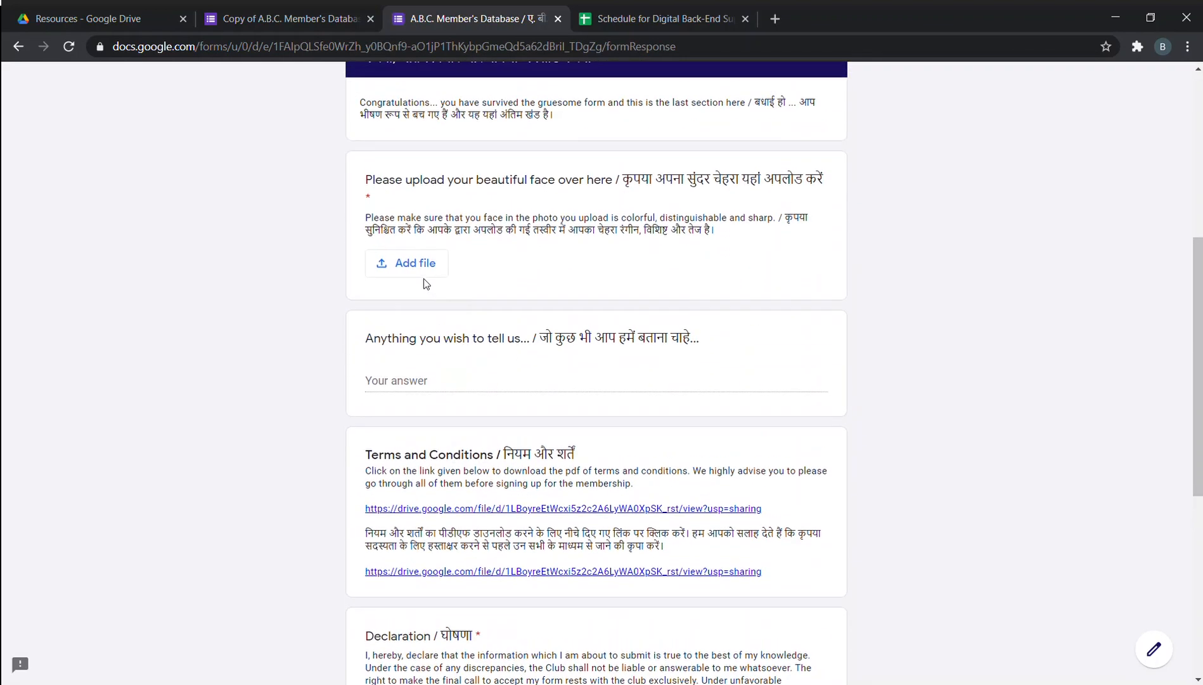
Attach Copy of 1st-01.png from My Drive > Common > Resources as the member's photo.
{"action": "left_click", "coordinate": [406, 260]}
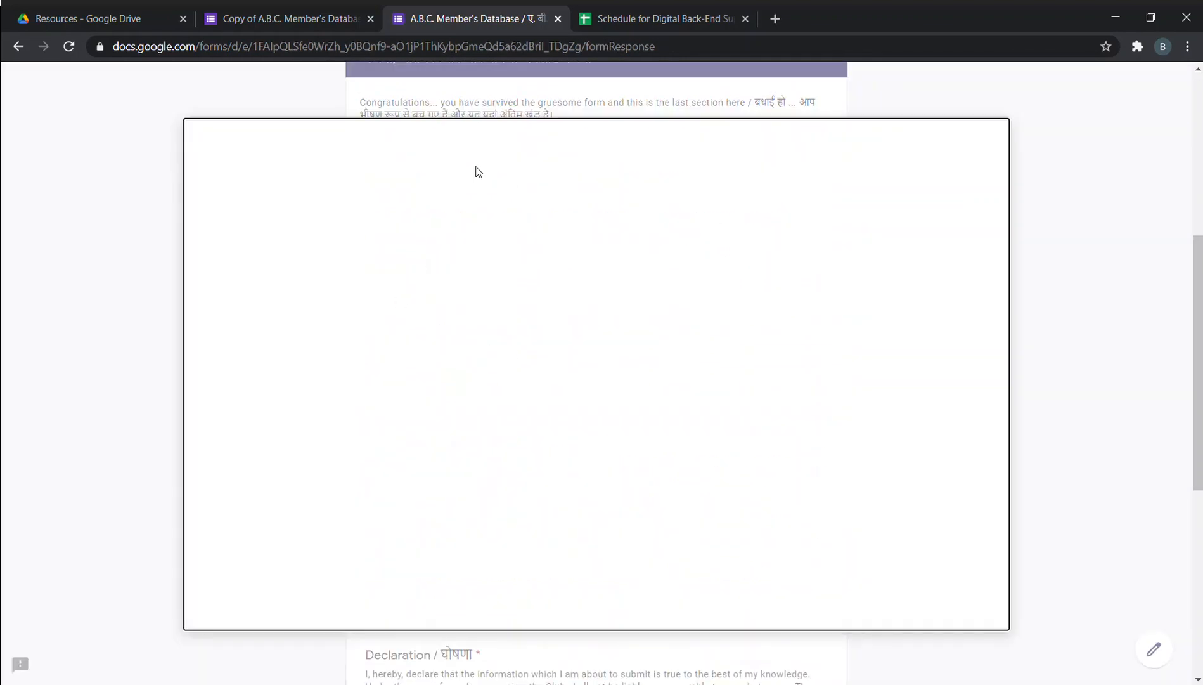
{"action": "left_click", "coordinate": [422, 185]}
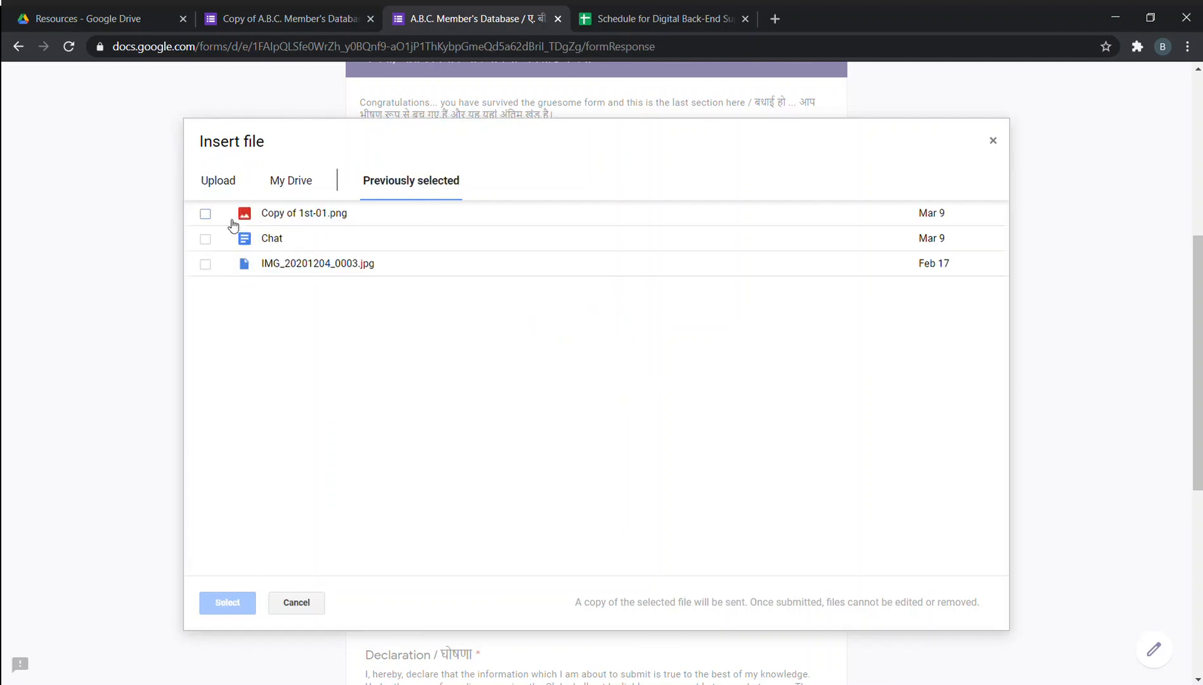
{"action": "left_click", "coordinate": [294, 182]}
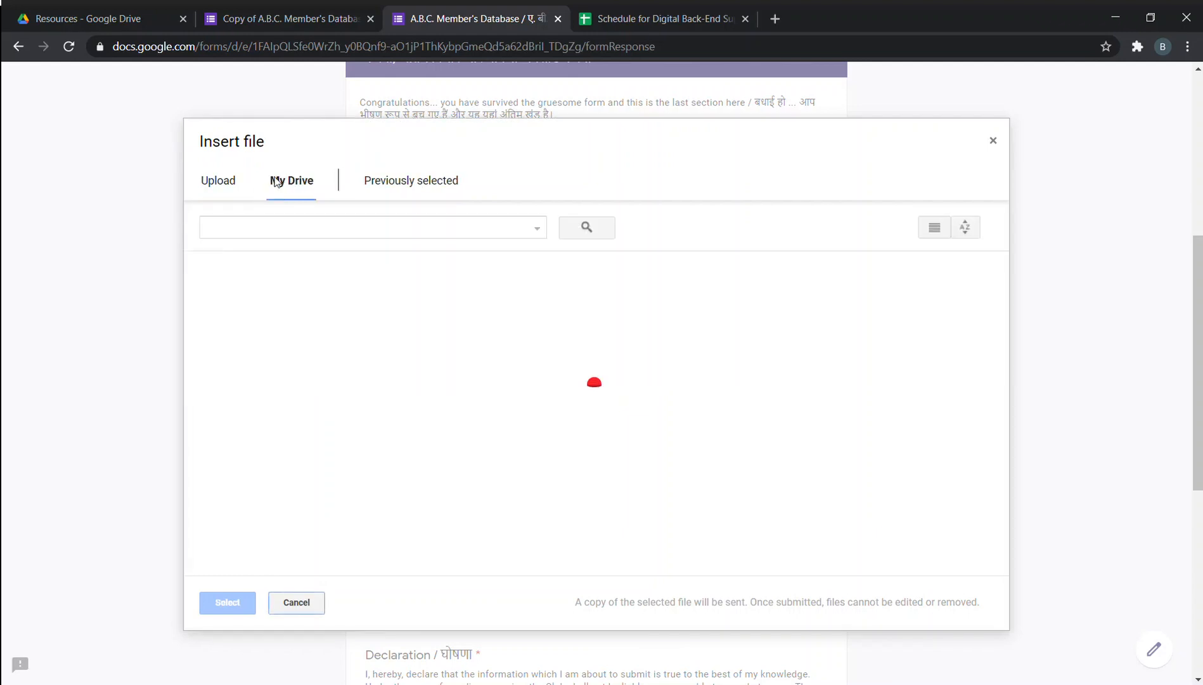
{"action": "double_click", "coordinate": [276, 325]}
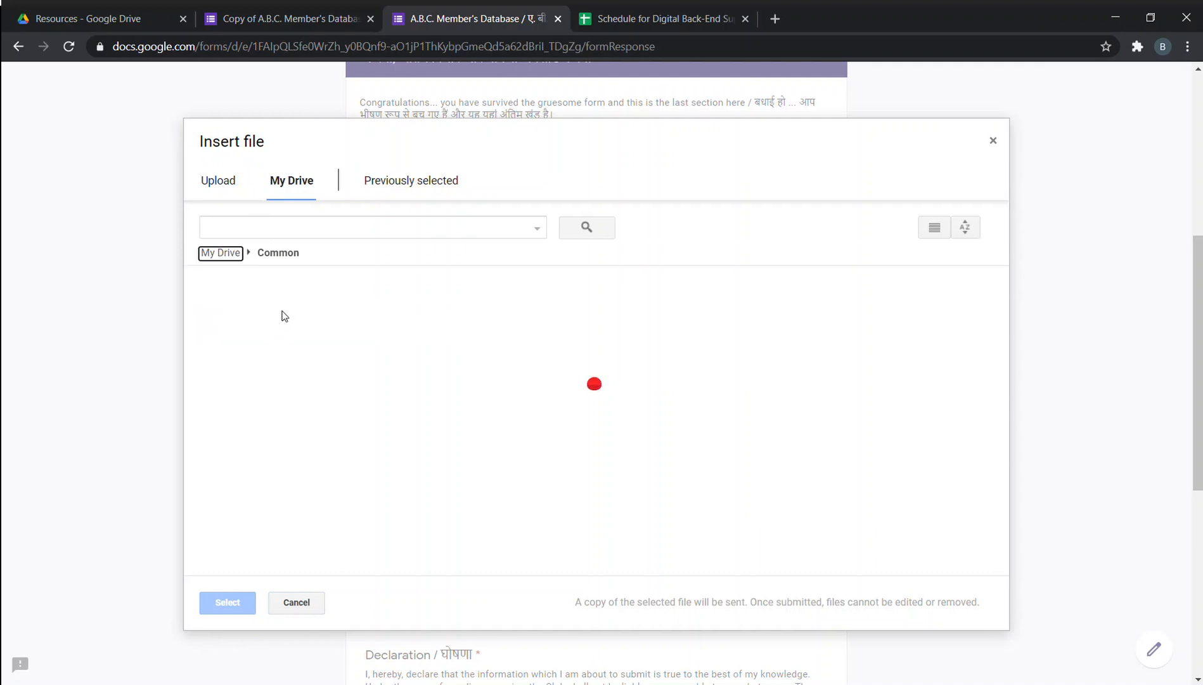
{"action": "double_click", "coordinate": [284, 341]}
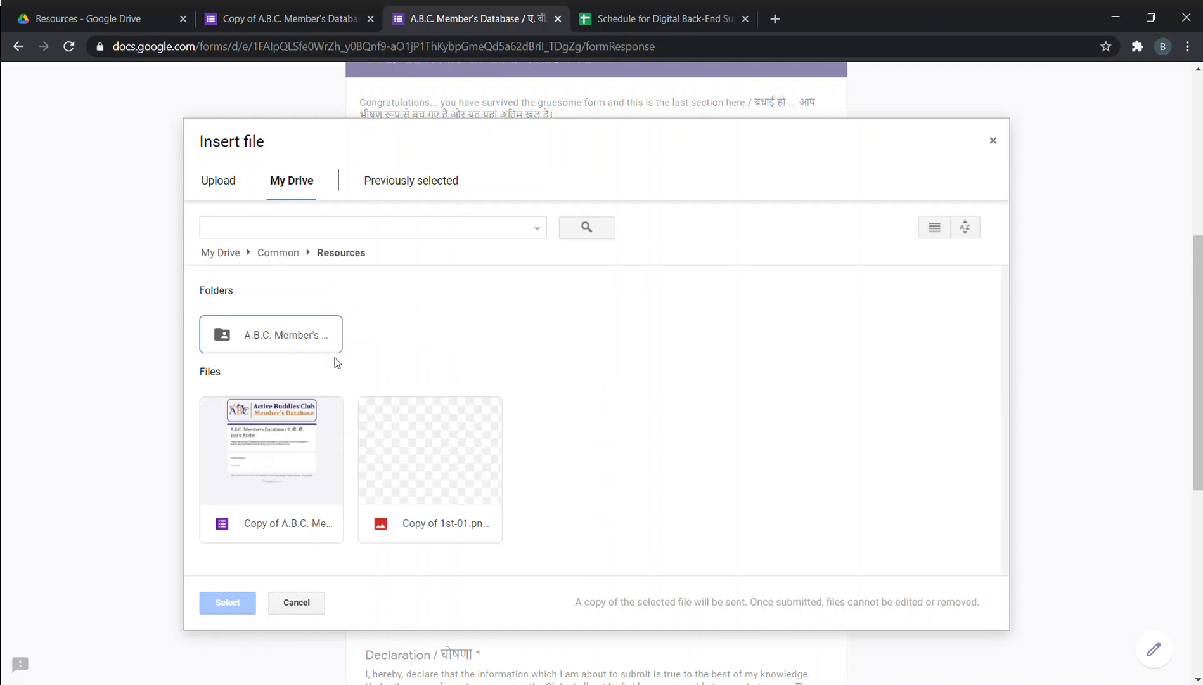
{"action": "double_click", "coordinate": [432, 466]}
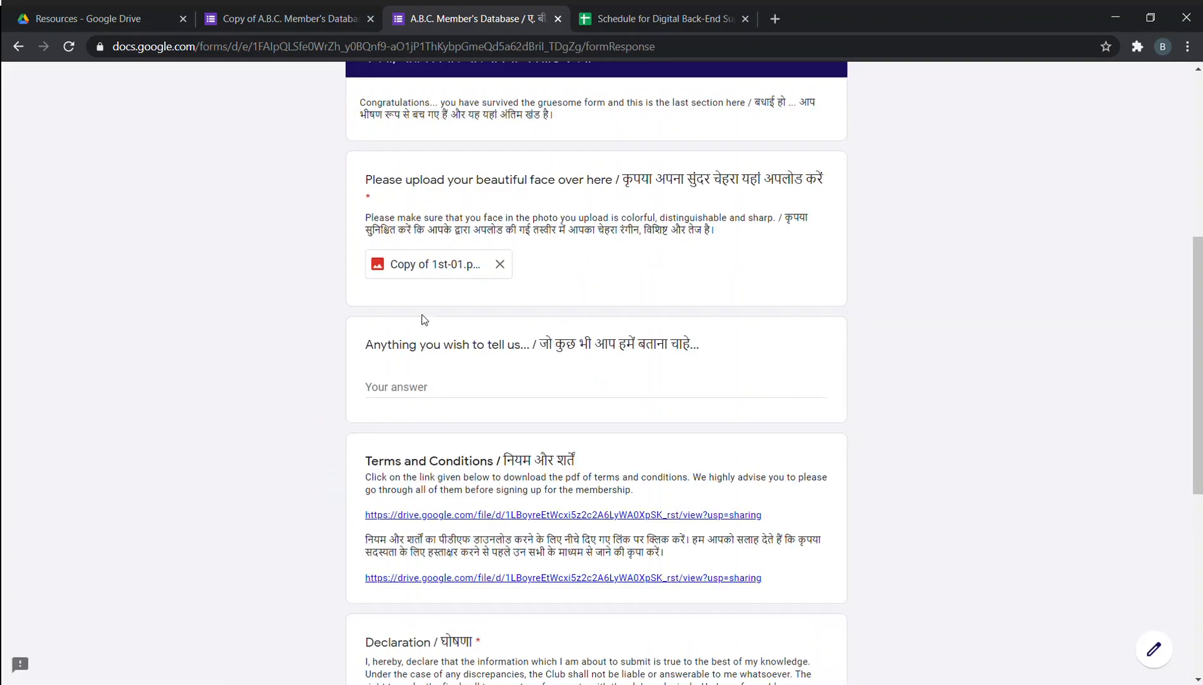
Enter the comment 'good work' in the form's comments field.
{"action": "scroll", "coordinate": [424, 330], "scroll_direction": "down", "scroll_amount": 2}
{"action": "scroll", "coordinate": [430, 317], "scroll_direction": "up", "scroll_amount": 3}
{"action": "scroll", "coordinate": [457, 413], "scroll_direction": "down", "scroll_amount": 1}
{"action": "left_click", "coordinate": [431, 396]}
{"action": "type", "text": "good work"}
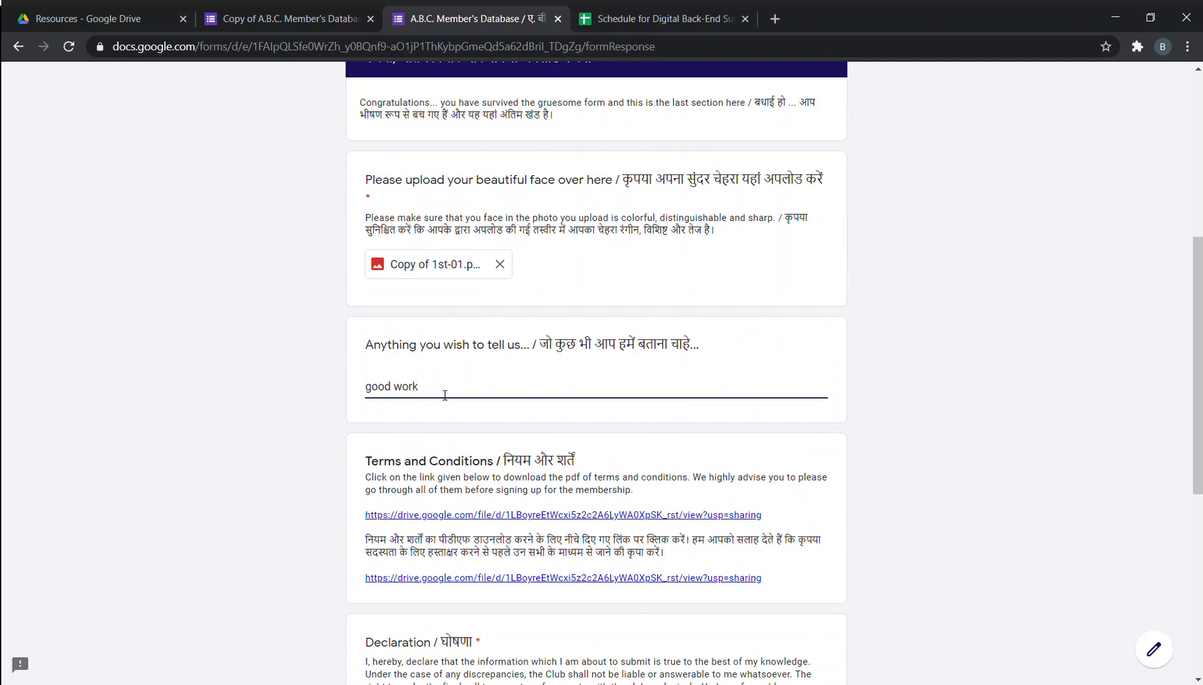
Check the Declaration box and open the first terms and conditions link.
{"action": "scroll", "coordinate": [445, 395], "scroll_direction": "down", "scroll_amount": 8}
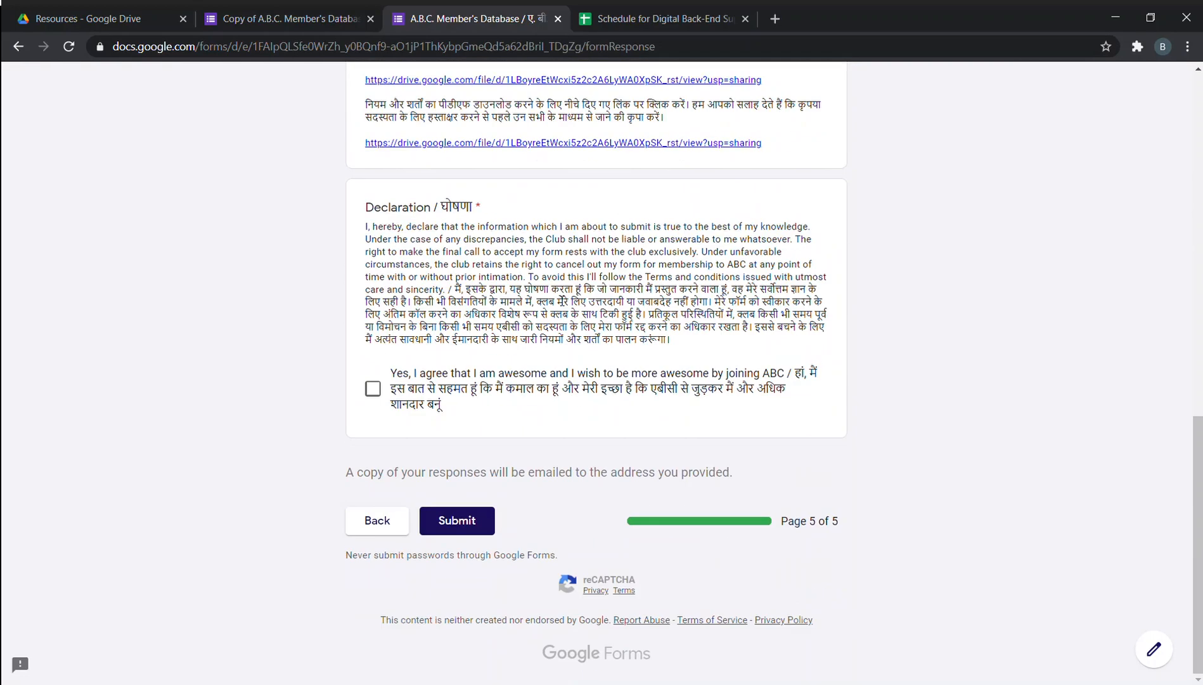
{"action": "scroll", "coordinate": [424, 369], "scroll_direction": "up", "scroll_amount": 4}
{"action": "left_click", "coordinate": [372, 546]}
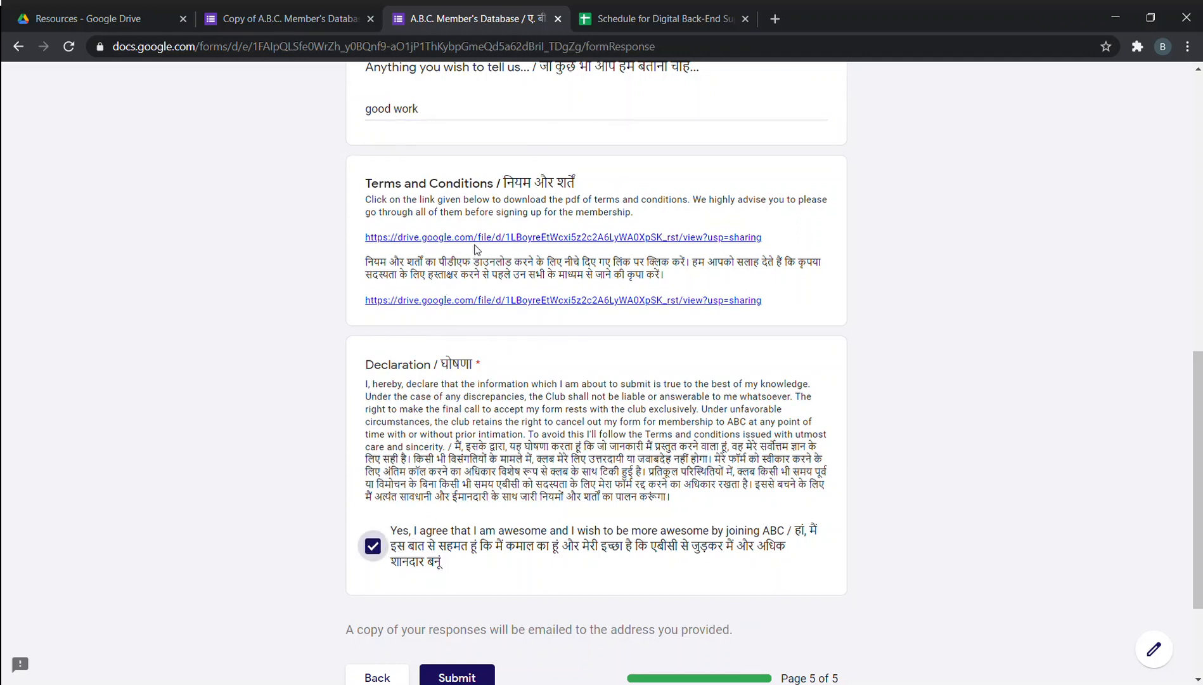
{"action": "left_click", "coordinate": [589, 237]}
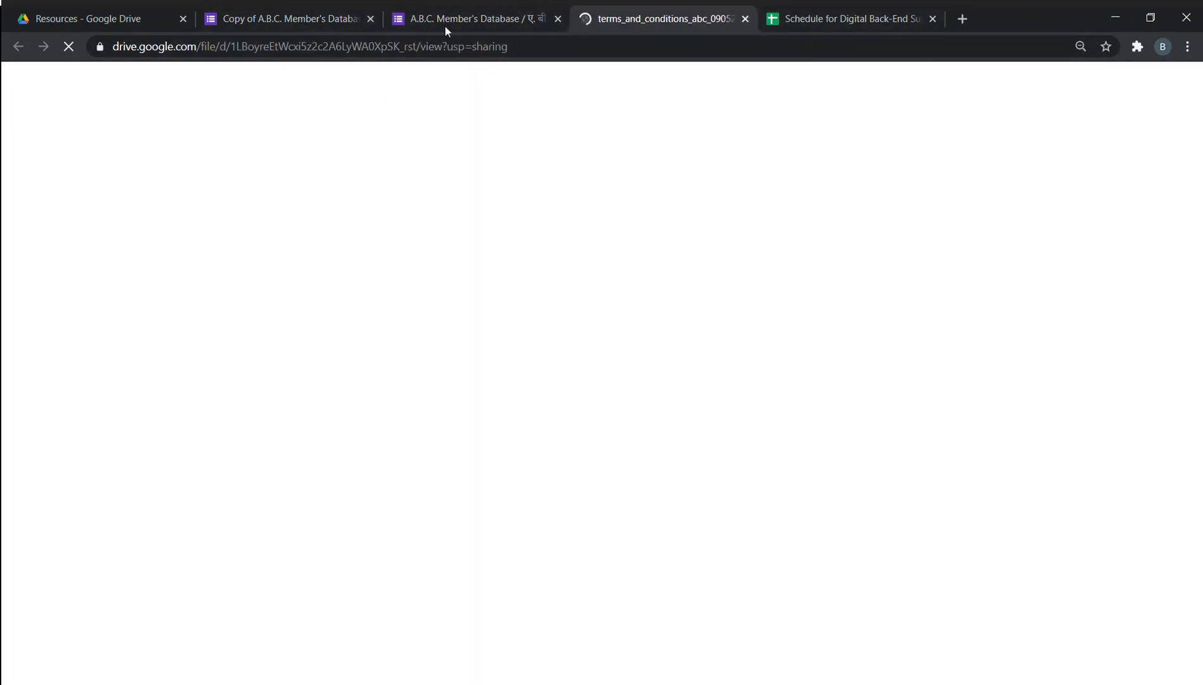
Switch between the membership form and the terms and conditions PDF tabs.
{"action": "left_click", "coordinate": [477, 21]}
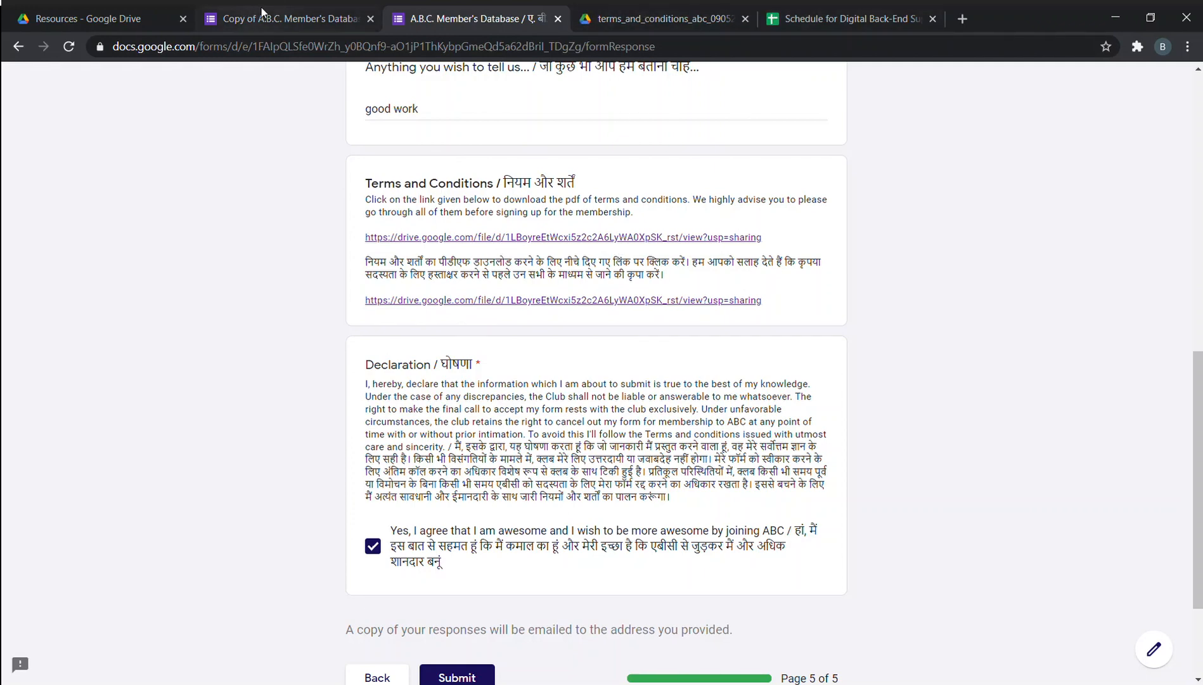
{"action": "left_click", "coordinate": [621, 17]}
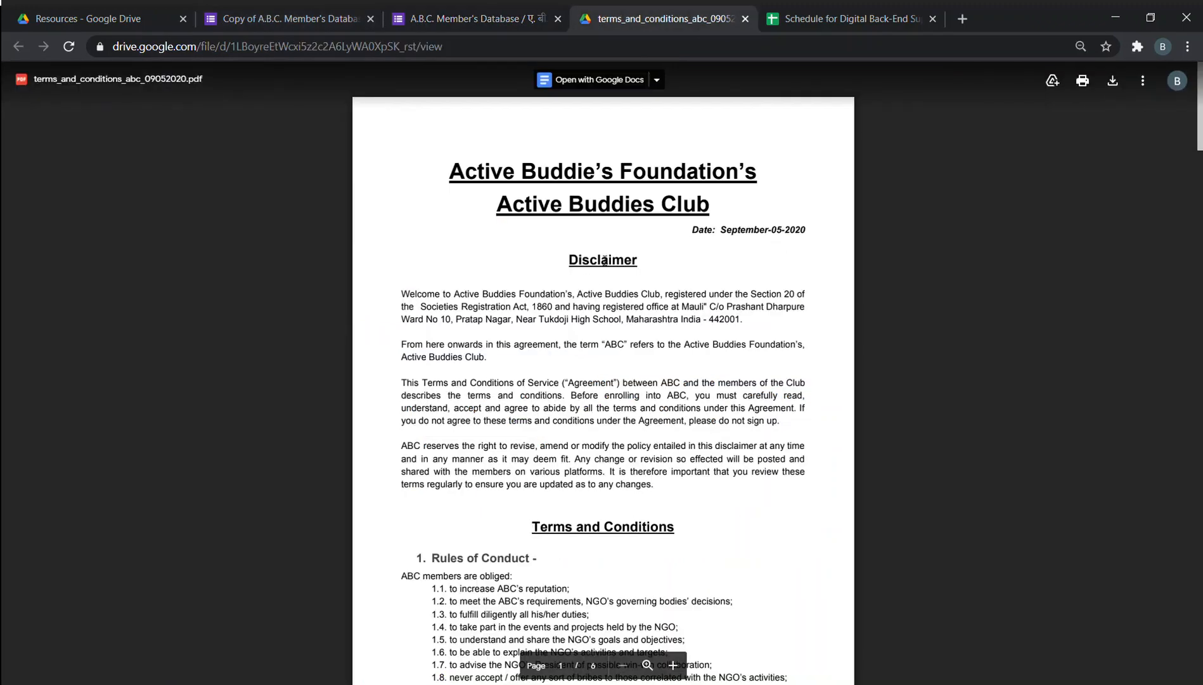
{"action": "left_click", "coordinate": [489, 6]}
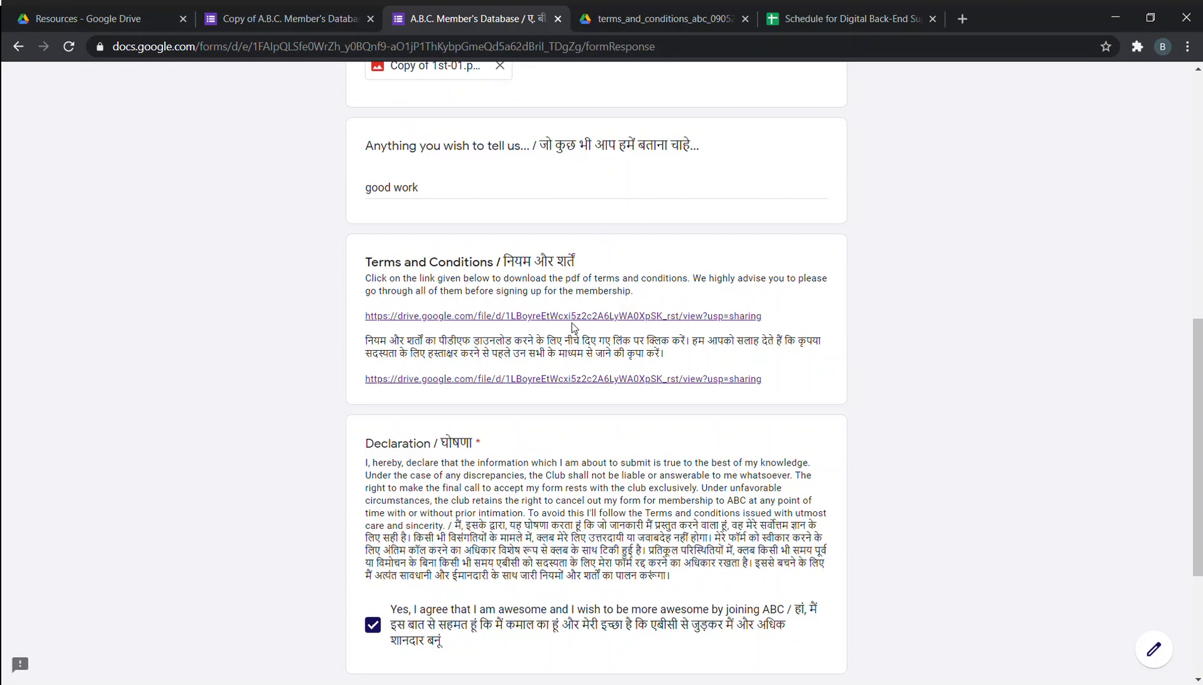
{"action": "left_click", "coordinate": [677, 5]}
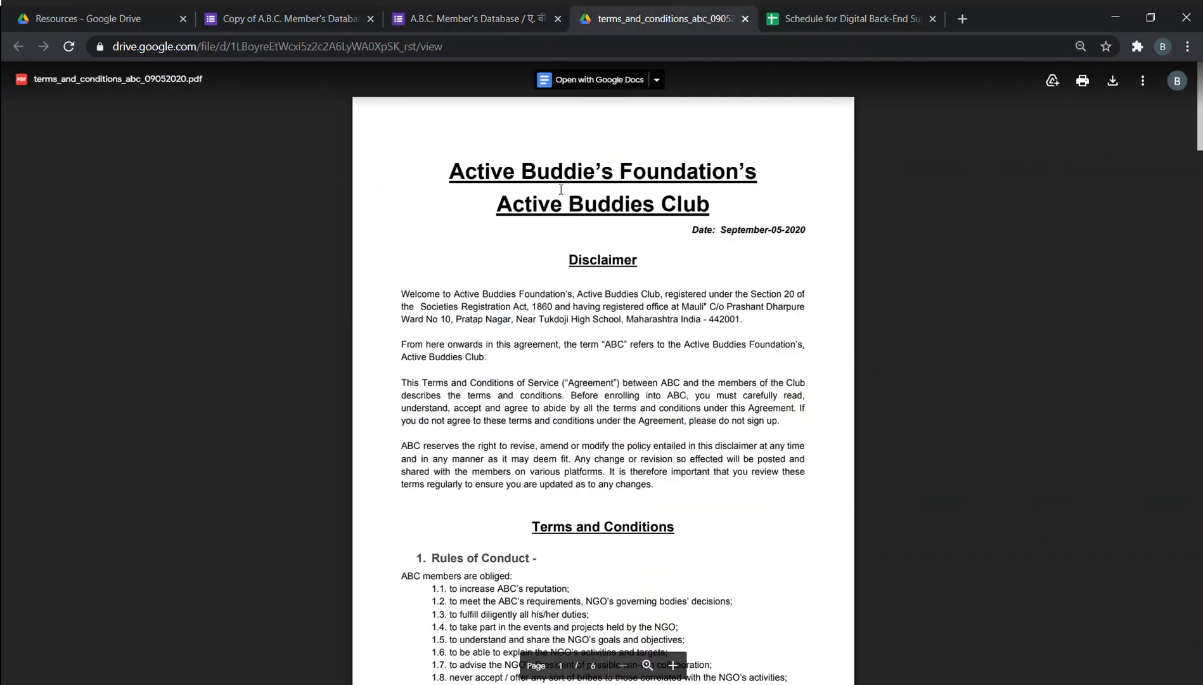
Read through the terms PDF, close its tab, and scroll the form down to the Declaration.
{"action": "scroll", "coordinate": [637, 235], "scroll_direction": "down", "scroll_amount": 15}
{"action": "scroll", "coordinate": [637, 235], "scroll_direction": "down", "scroll_amount": 20}
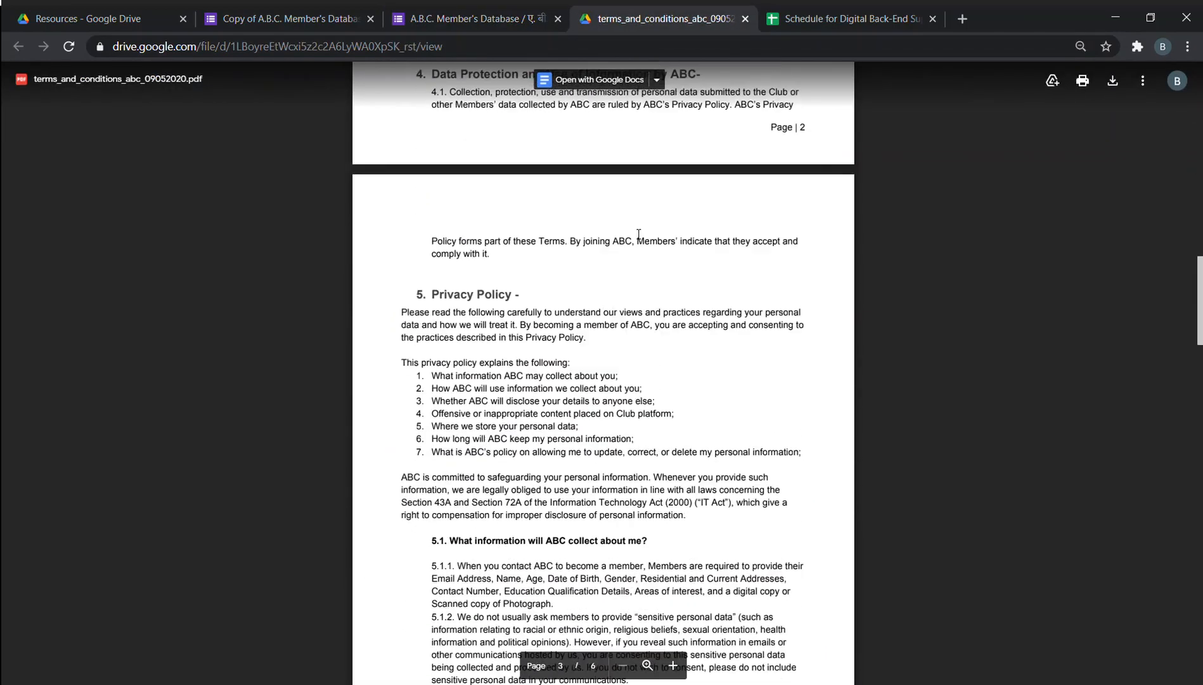
{"action": "scroll", "coordinate": [642, 230], "scroll_direction": "up", "scroll_amount": 3}
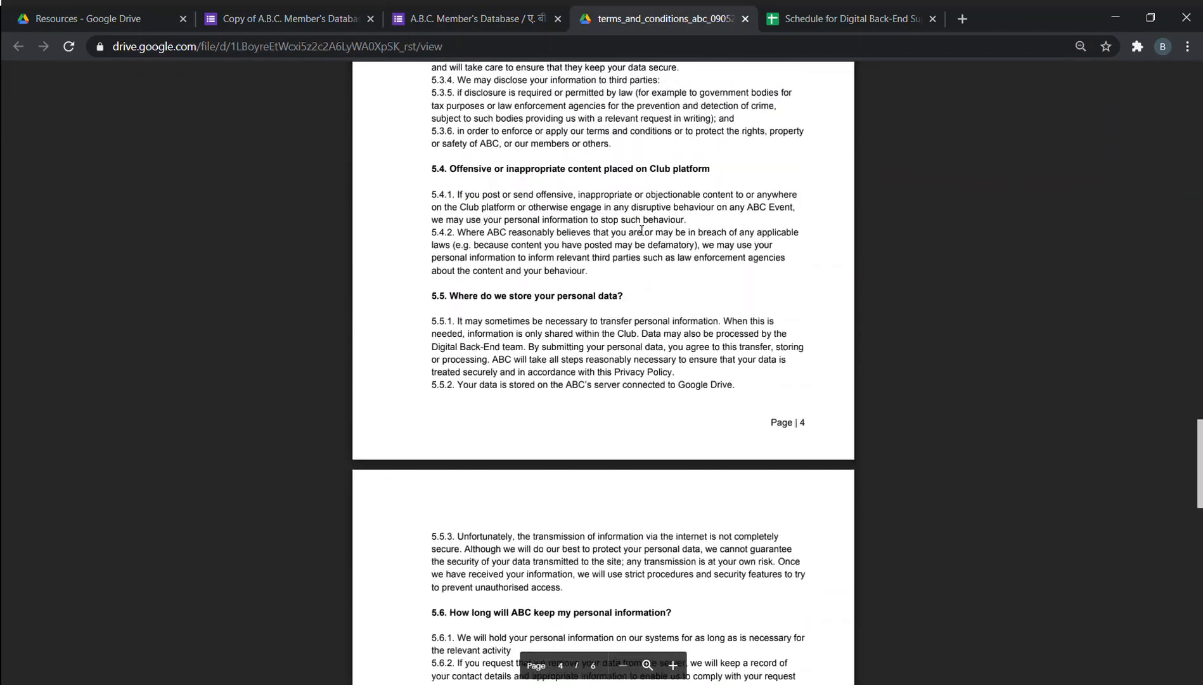
{"action": "scroll", "coordinate": [640, 230], "scroll_direction": "down", "scroll_amount": 10}
{"action": "scroll", "coordinate": [639, 230], "scroll_direction": "down", "scroll_amount": 9}
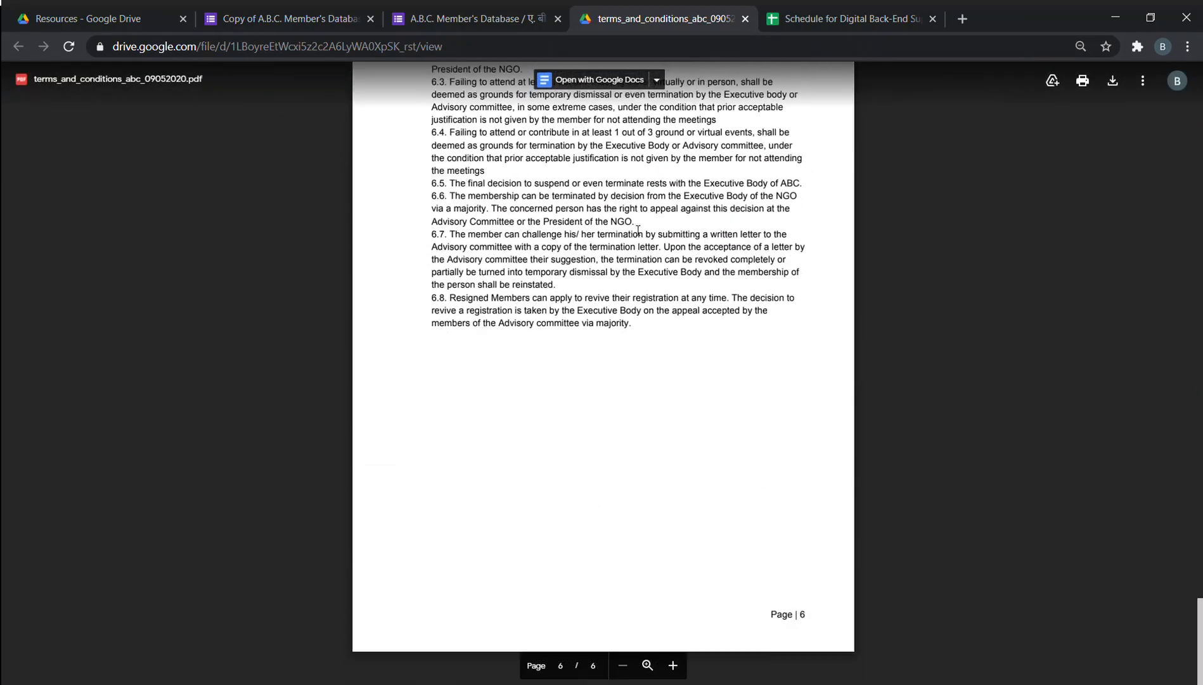
{"action": "scroll", "coordinate": [638, 230], "scroll_direction": "up", "scroll_amount": 15}
{"action": "scroll", "coordinate": [638, 229], "scroll_direction": "up", "scroll_amount": 20}
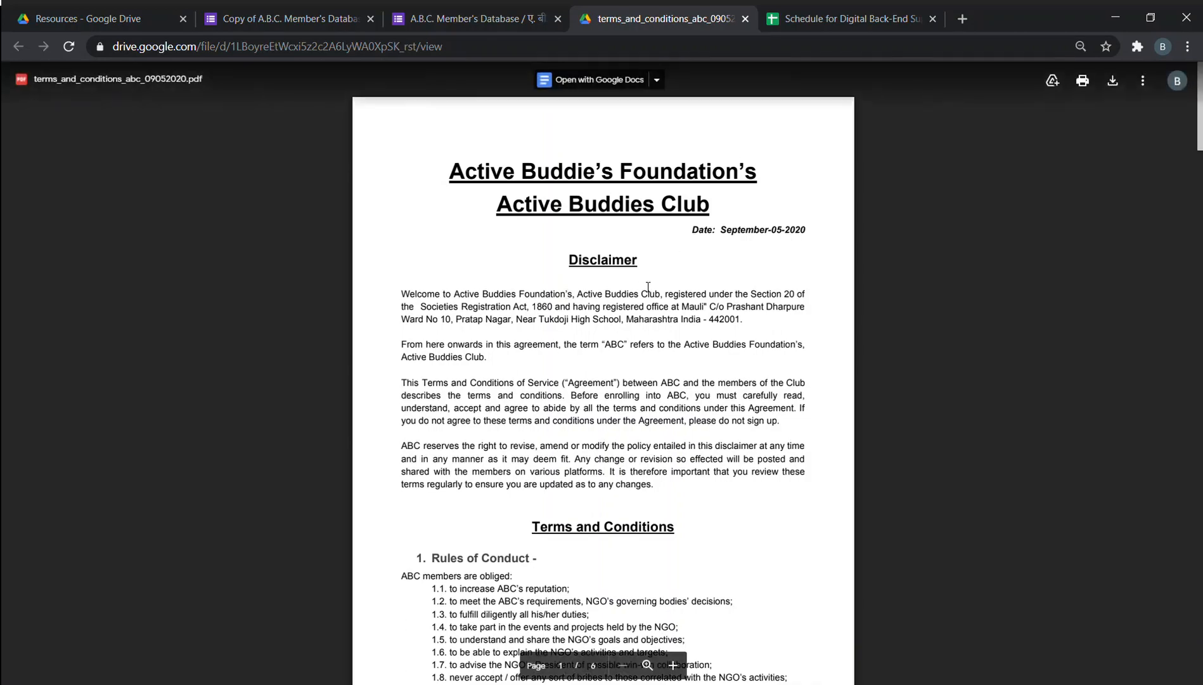
{"action": "scroll", "coordinate": [690, 260], "scroll_direction": "down", "scroll_amount": 6}
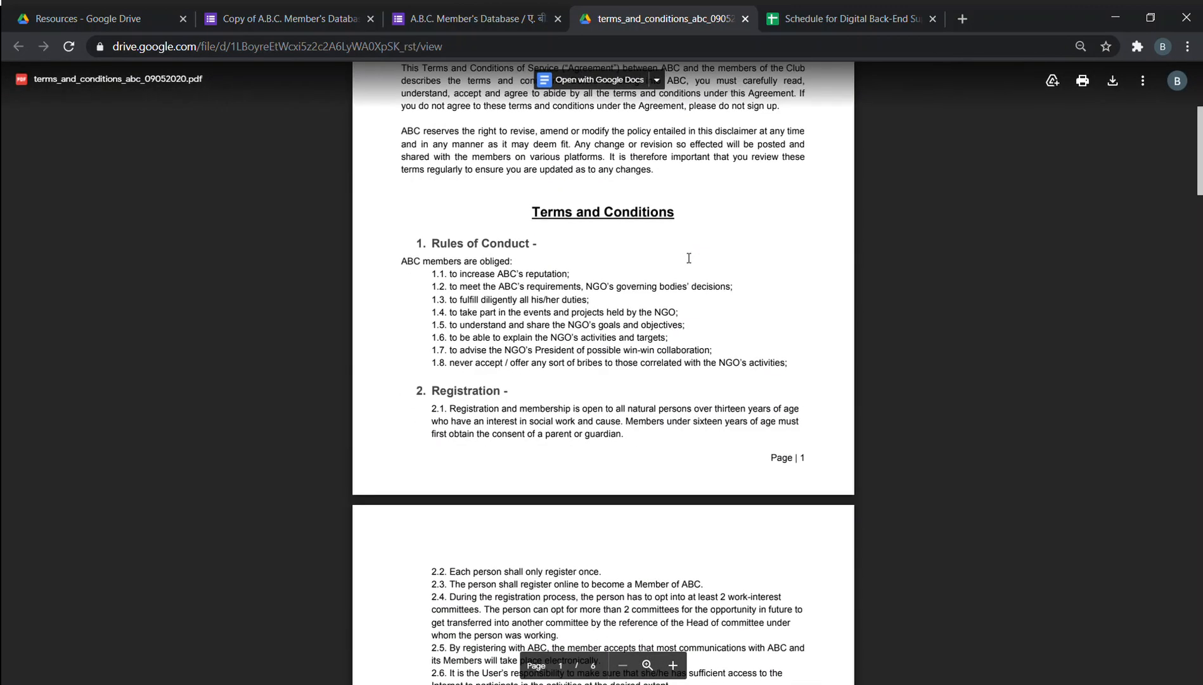
{"action": "scroll", "coordinate": [689, 258], "scroll_direction": "down", "scroll_amount": 12}
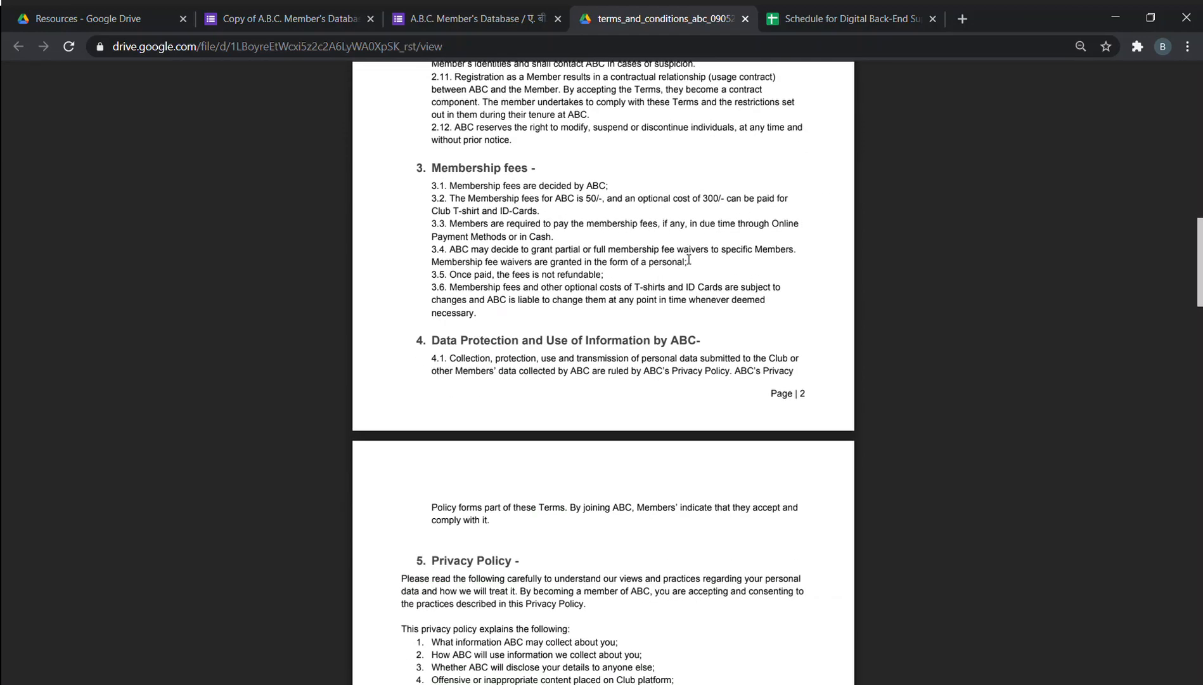
{"action": "scroll", "coordinate": [689, 261], "scroll_direction": "up", "scroll_amount": 8}
{"action": "scroll", "coordinate": [689, 260], "scroll_direction": "up", "scroll_amount": 10}
{"action": "left_click", "coordinate": [746, 19]}
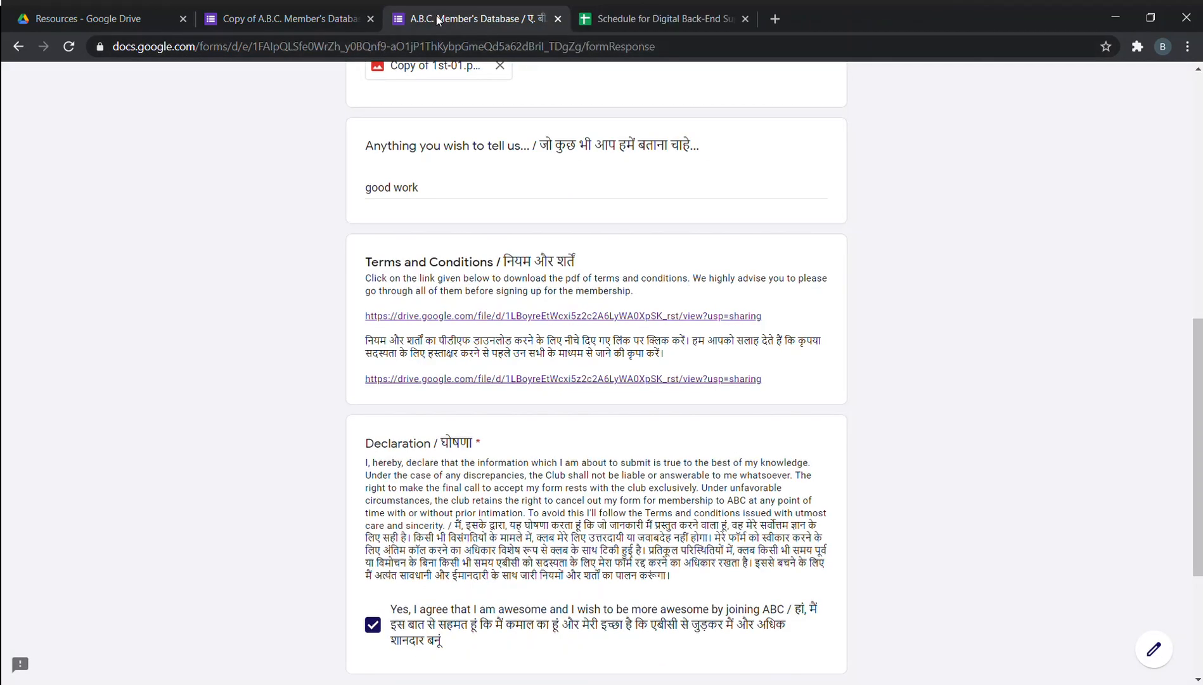
{"action": "scroll", "coordinate": [596, 381], "scroll_direction": "down", "scroll_amount": 5}
Submit the member form and view its 1 response in the copied form's Responses summary.
{"action": "left_click", "coordinate": [477, 532]}
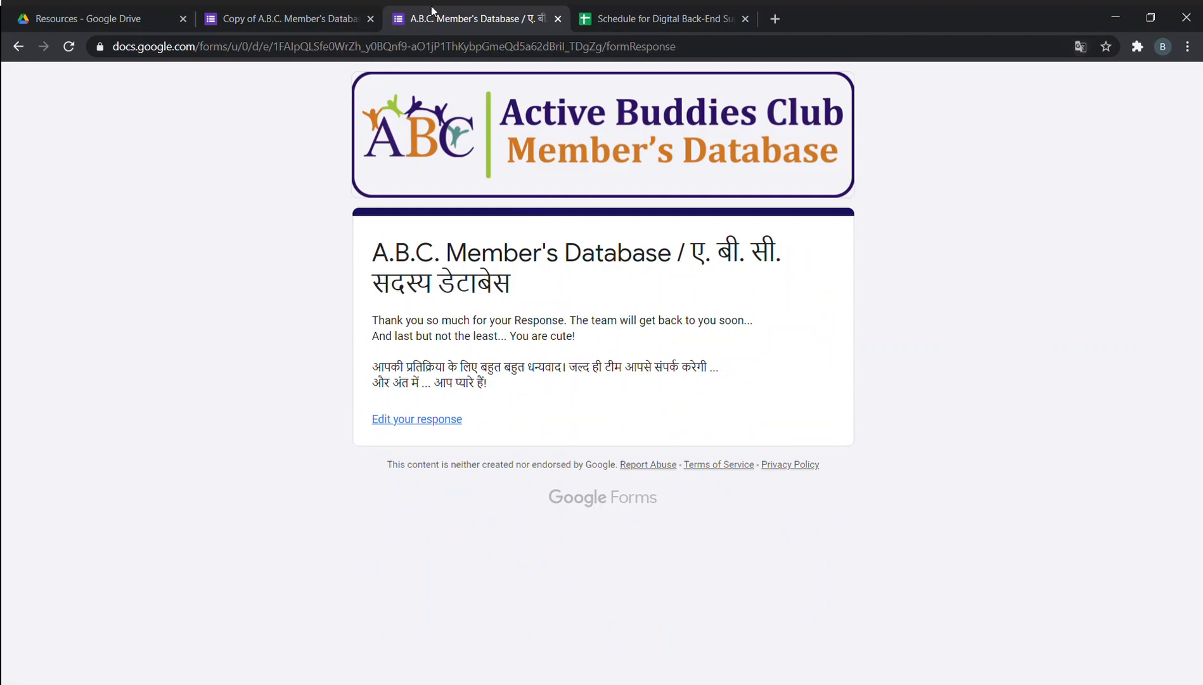
{"action": "left_click", "coordinate": [292, 19]}
{"action": "left_click", "coordinate": [634, 134]}
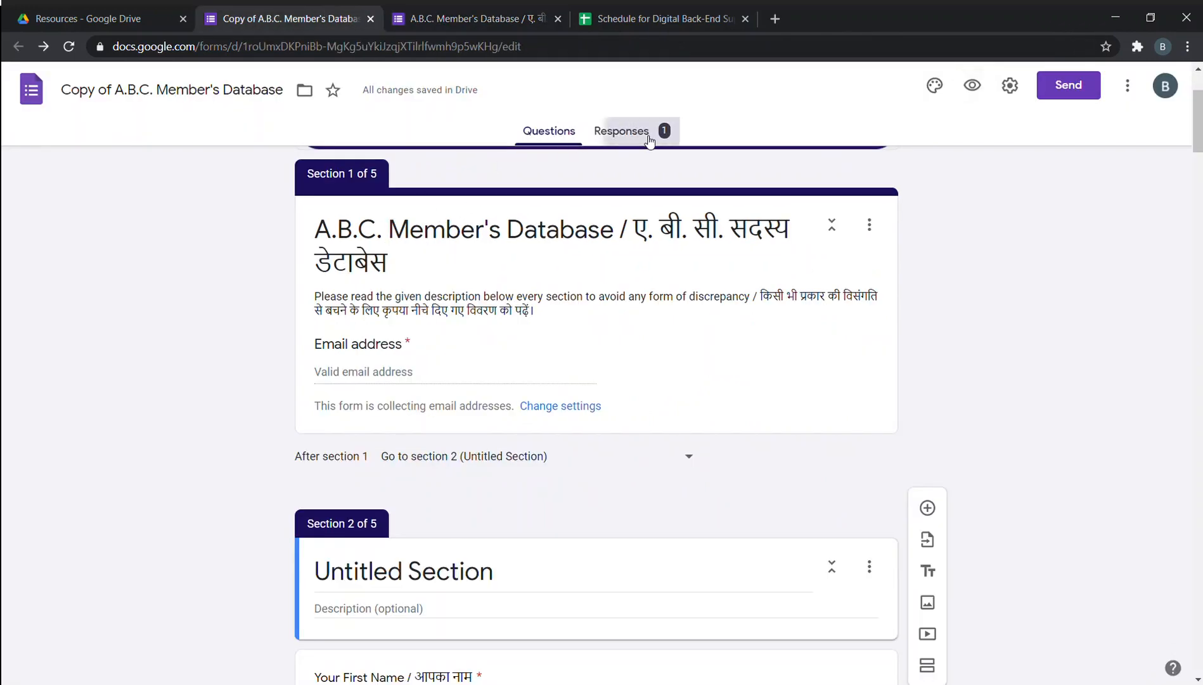
{"action": "scroll", "coordinate": [444, 406], "scroll_direction": "down", "scroll_amount": 10}
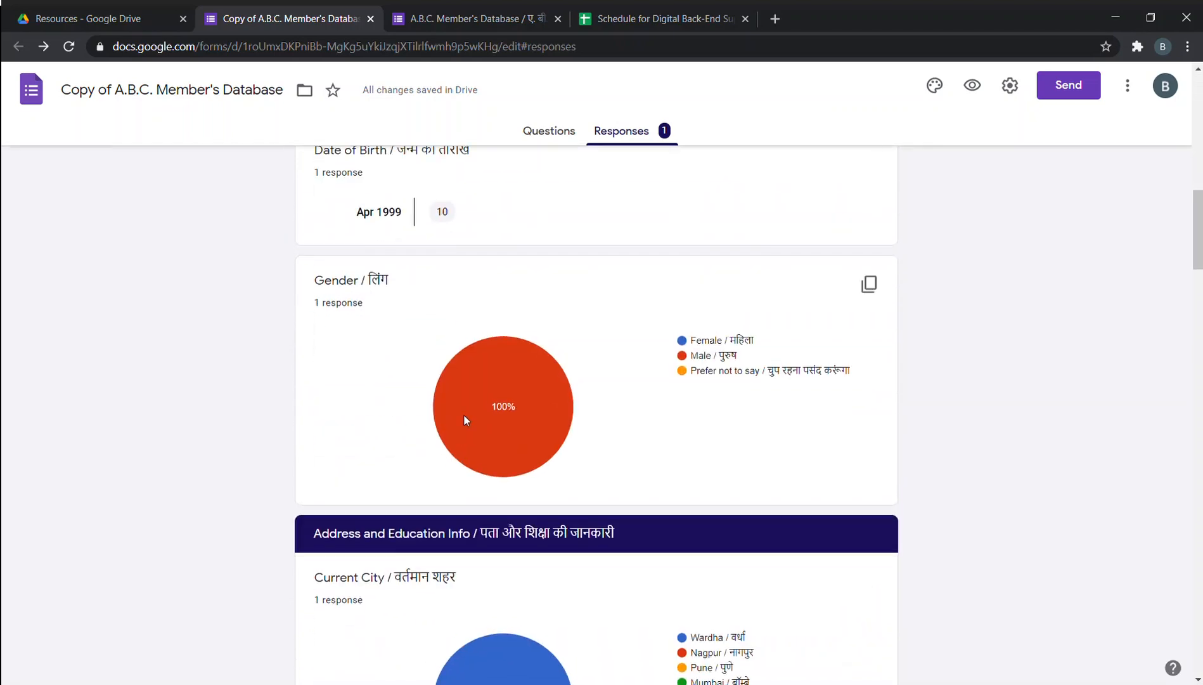
{"action": "scroll", "coordinate": [495, 412], "scroll_direction": "up", "scroll_amount": 10}
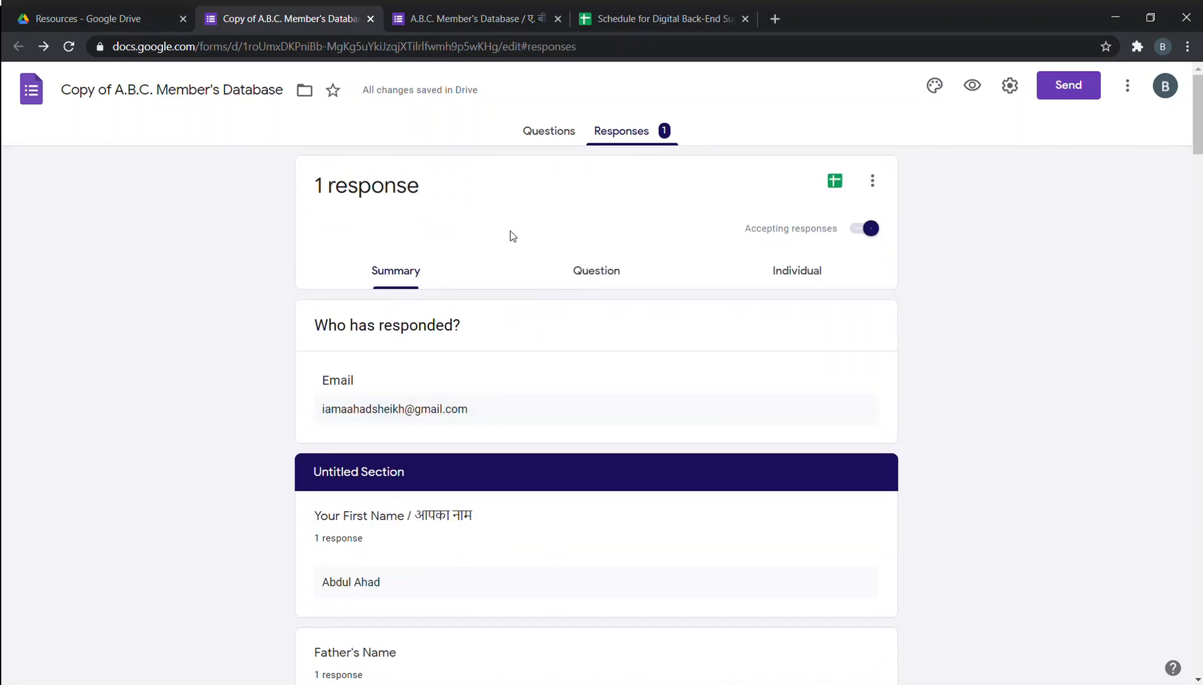
{"action": "left_click", "coordinate": [745, 18]}
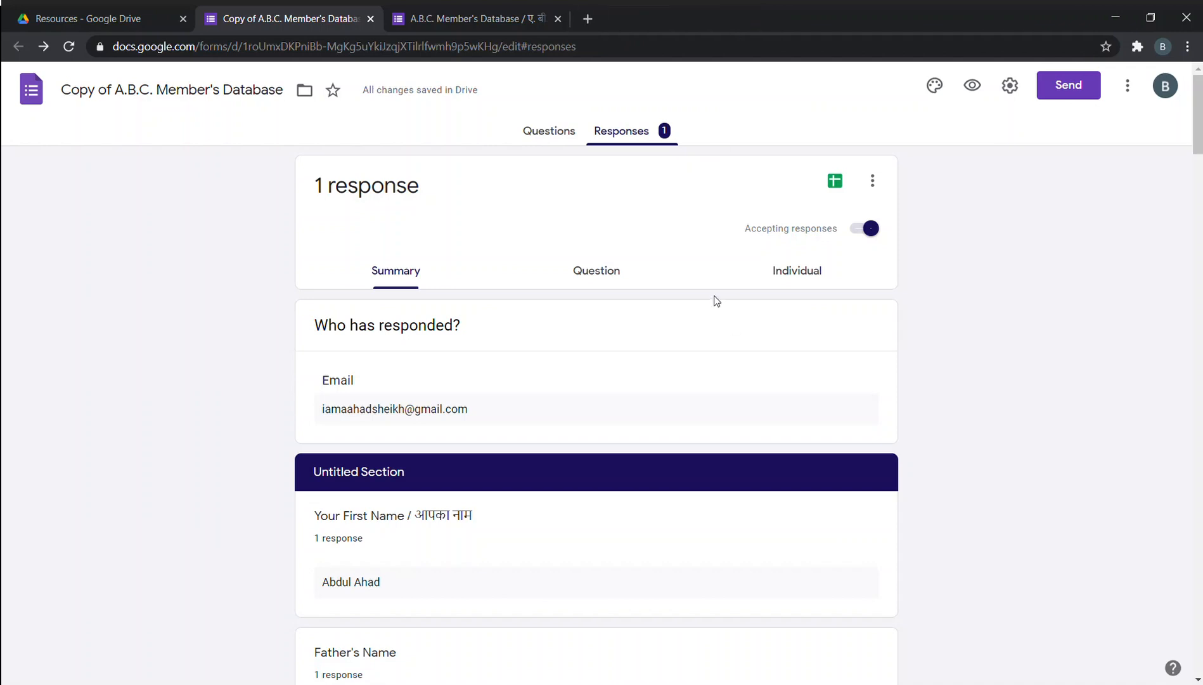
Send responses to a new spreadsheet, keeping 'Create a new spreadsheet' selected.
{"action": "left_click", "coordinate": [837, 182]}
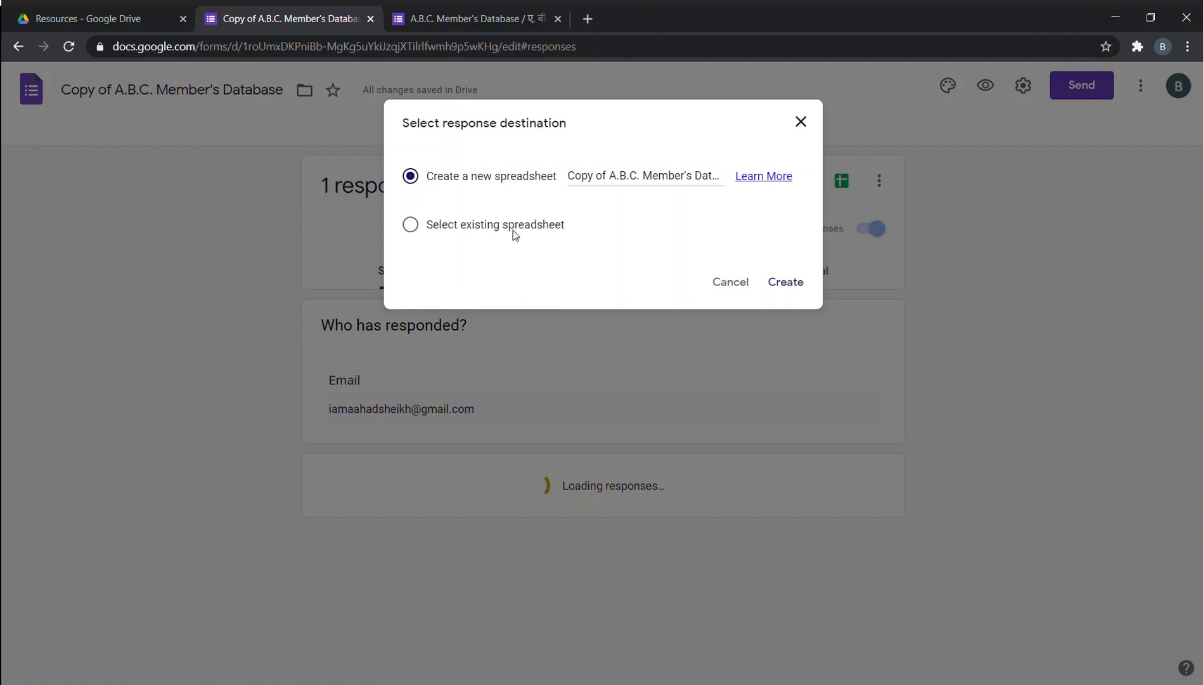
{"action": "left_click", "coordinate": [409, 225]}
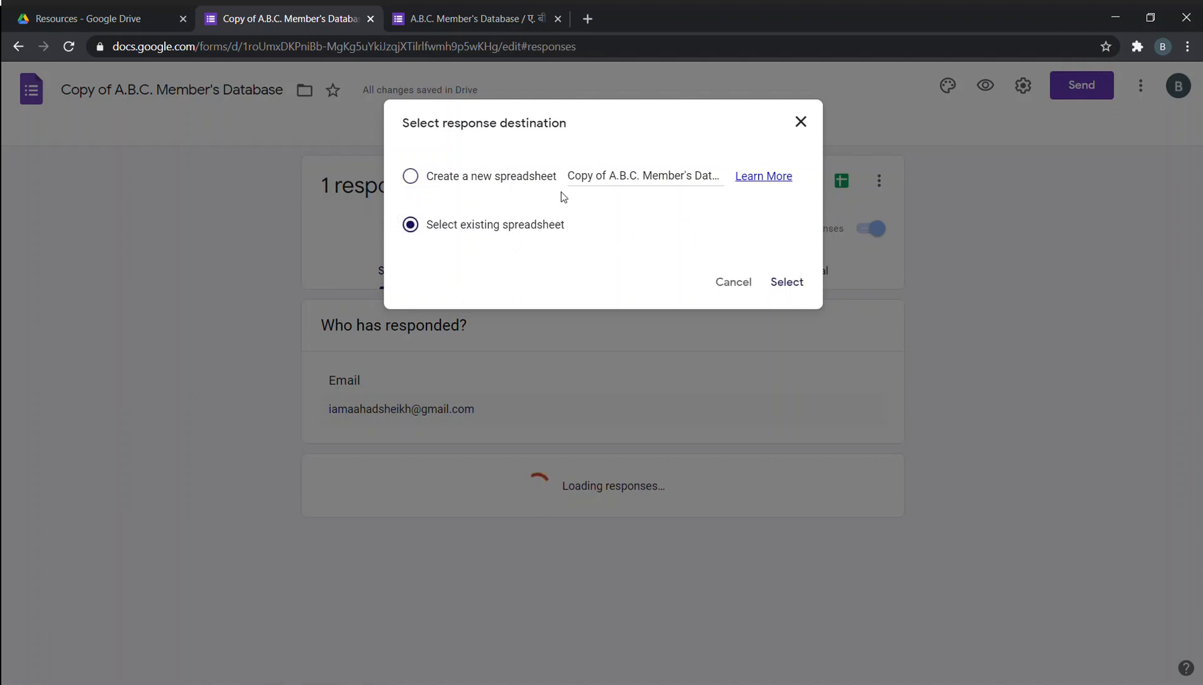
{"action": "left_click", "coordinate": [457, 178]}
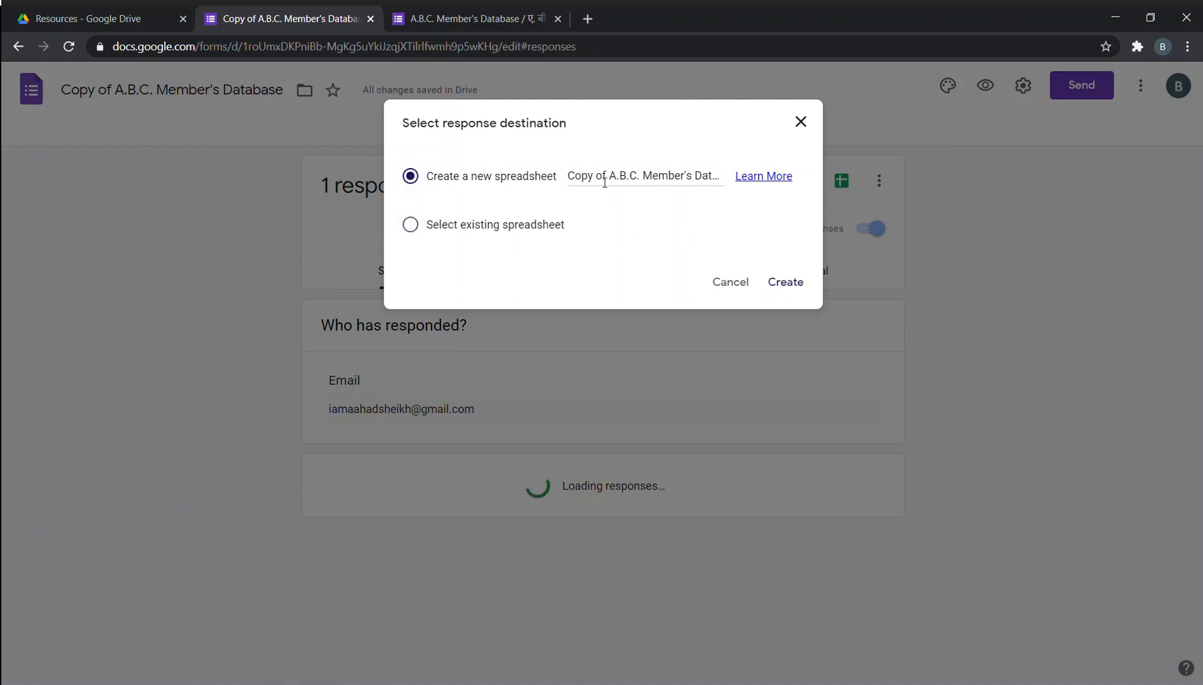
{"action": "left_click", "coordinate": [781, 281]}
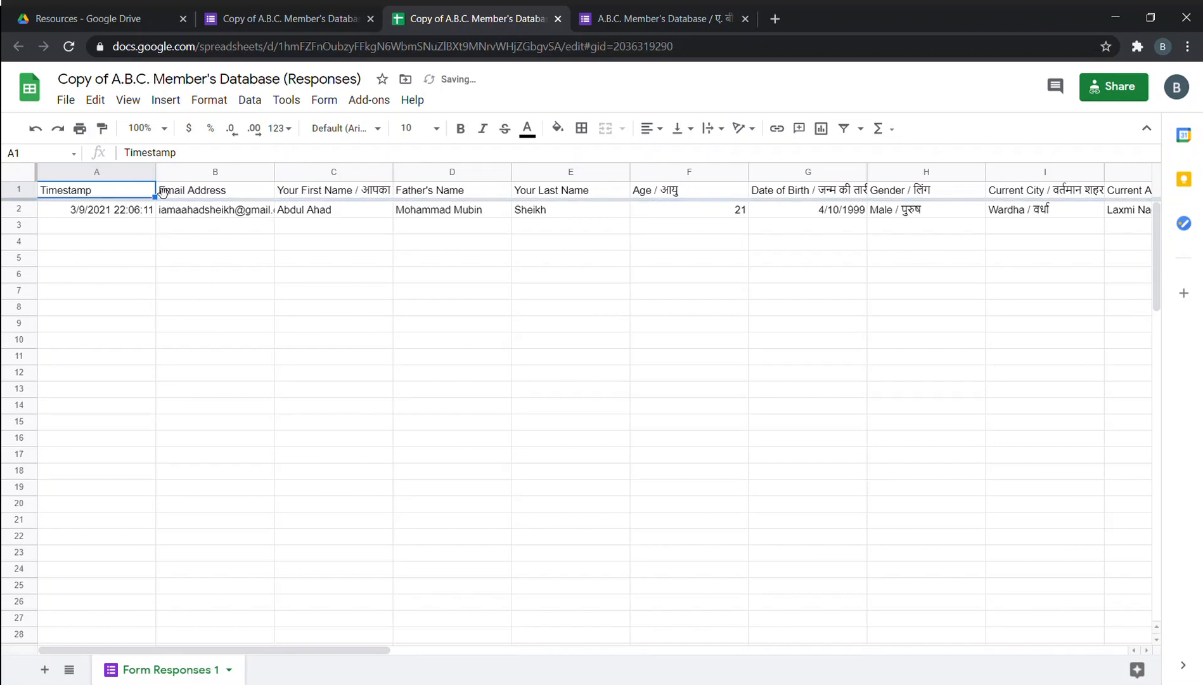
Review the response row and hide the Declaration column (W) of the responses sheet.
{"action": "left_click", "coordinate": [140, 211]}
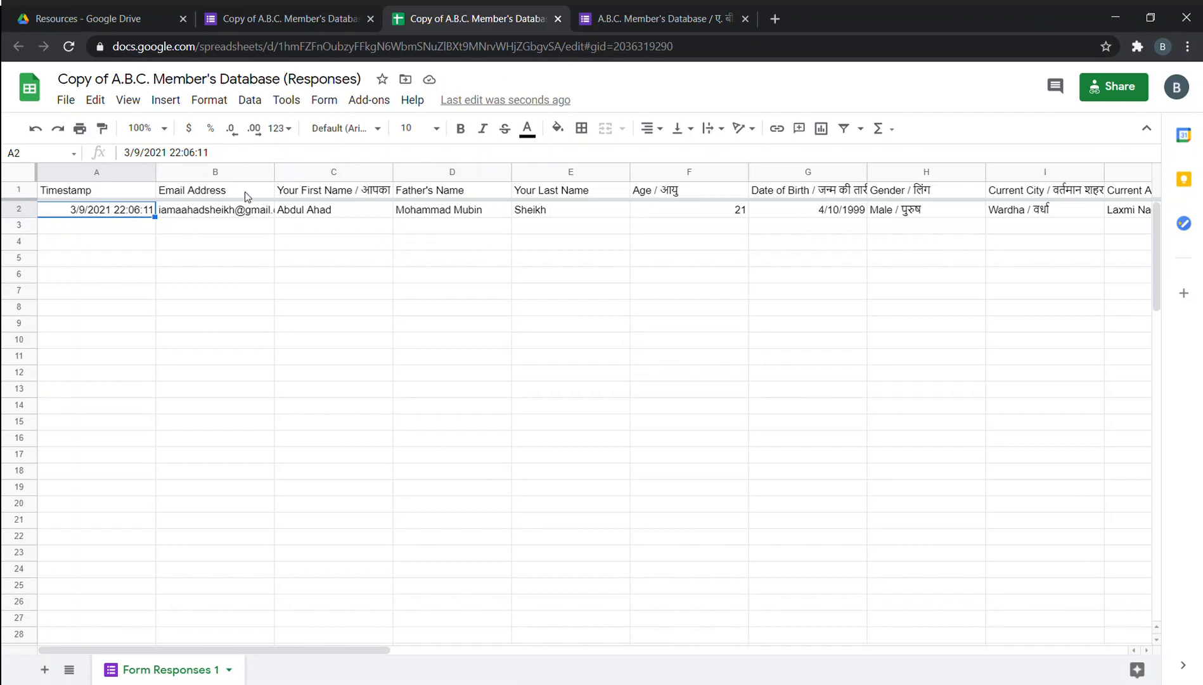
{"action": "left_click", "coordinate": [246, 196]}
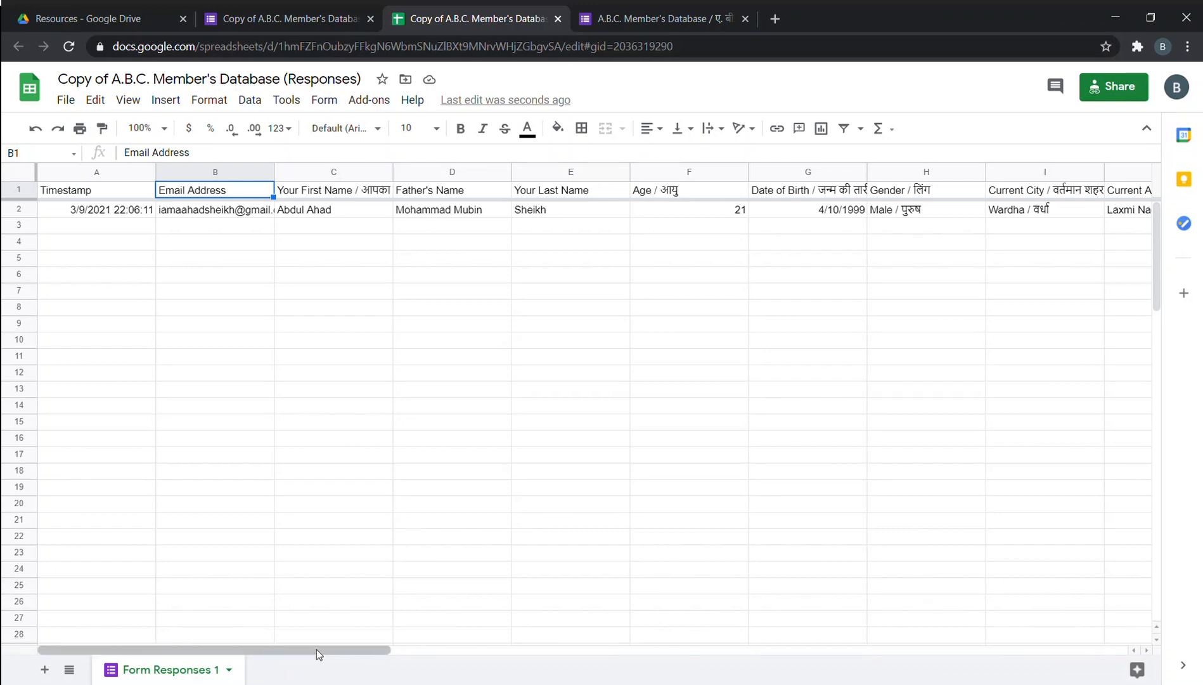
{"action": "left_click_drag", "start_coordinate": [317, 650], "coordinate": [994, 671]}
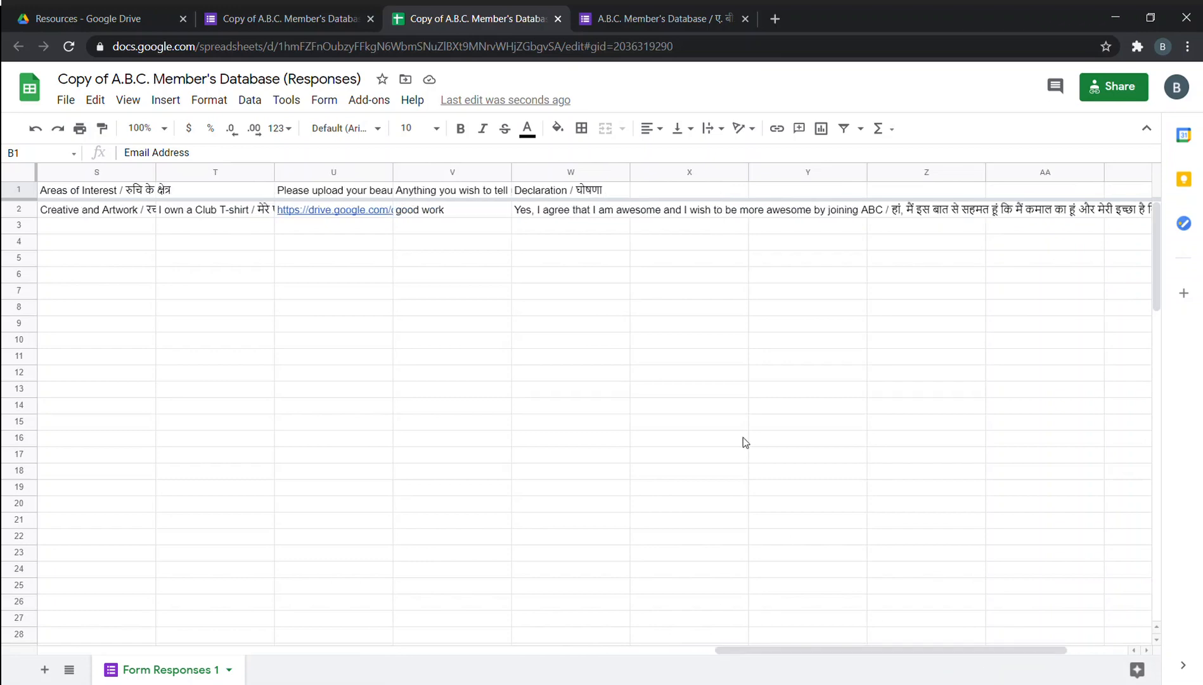
{"action": "right_click", "coordinate": [569, 179]}
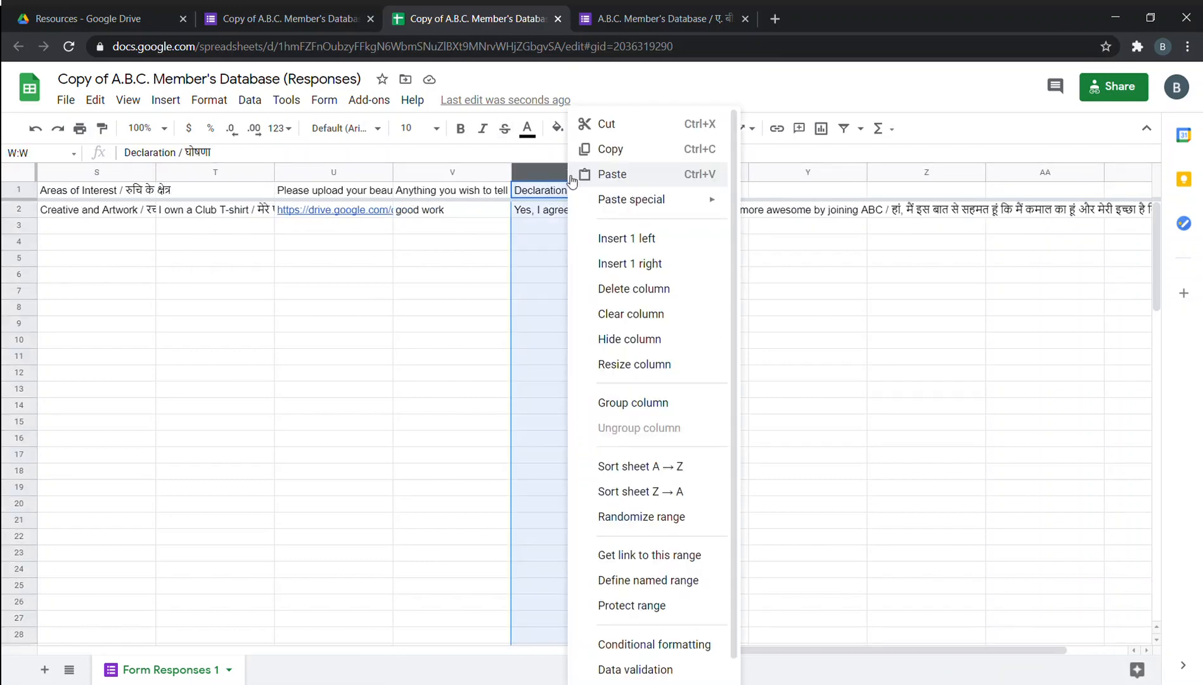
{"action": "left_click", "coordinate": [651, 340]}
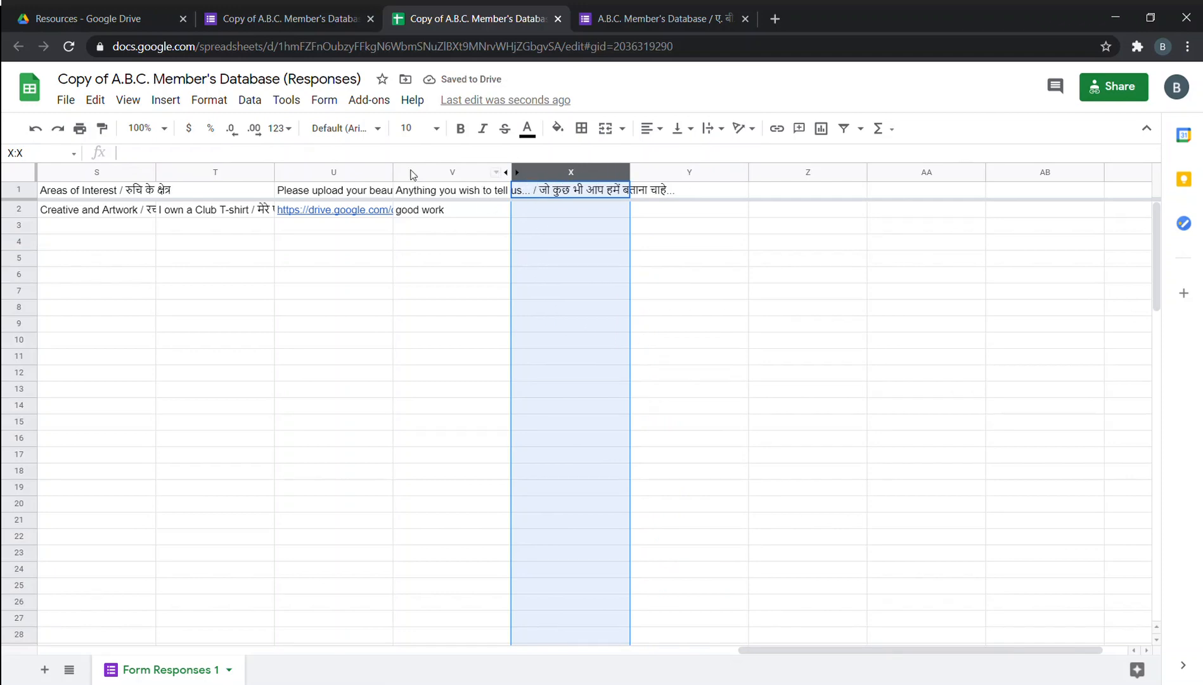
Hide the photo-upload column (U), then go back to the Resources folder in Drive.
{"action": "left_click_drag", "start_coordinate": [837, 660], "coordinate": [745, 658]}
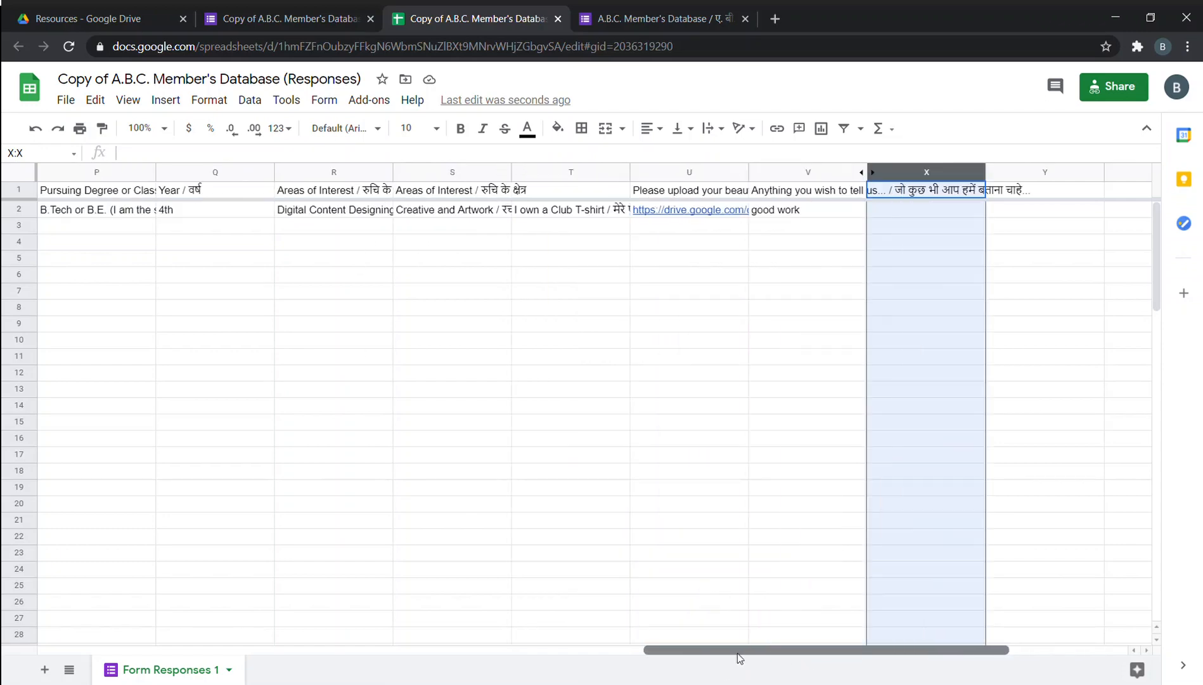
{"action": "right_click", "coordinate": [707, 172]}
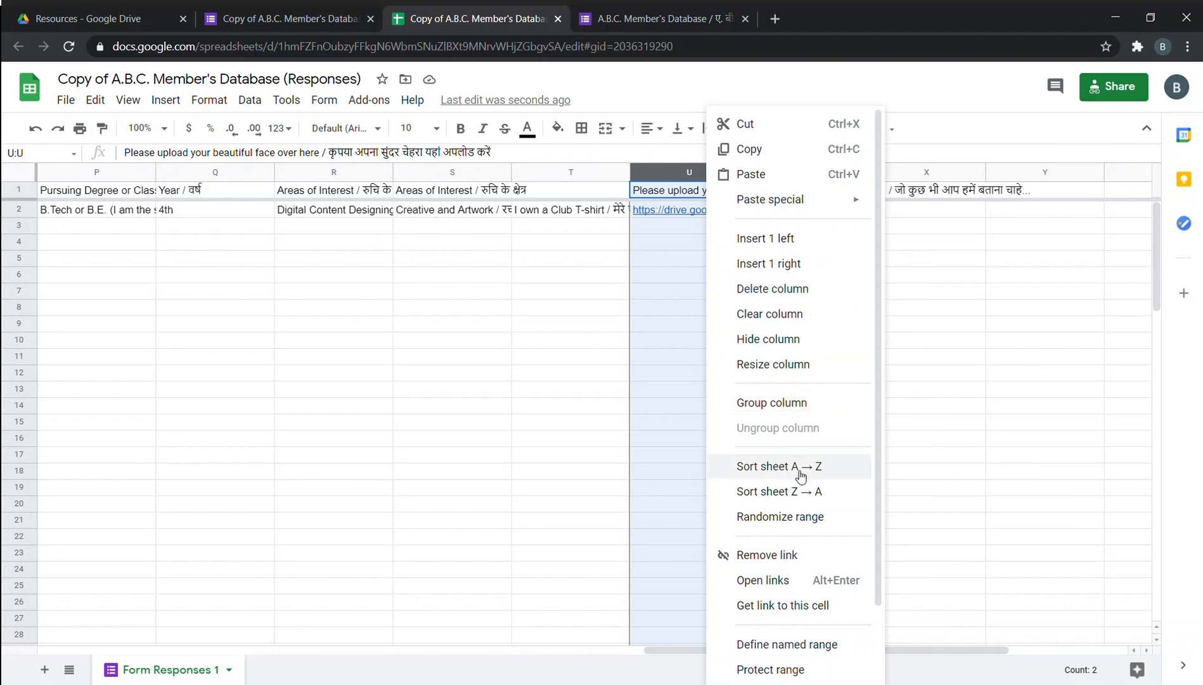
{"action": "left_click", "coordinate": [806, 340]}
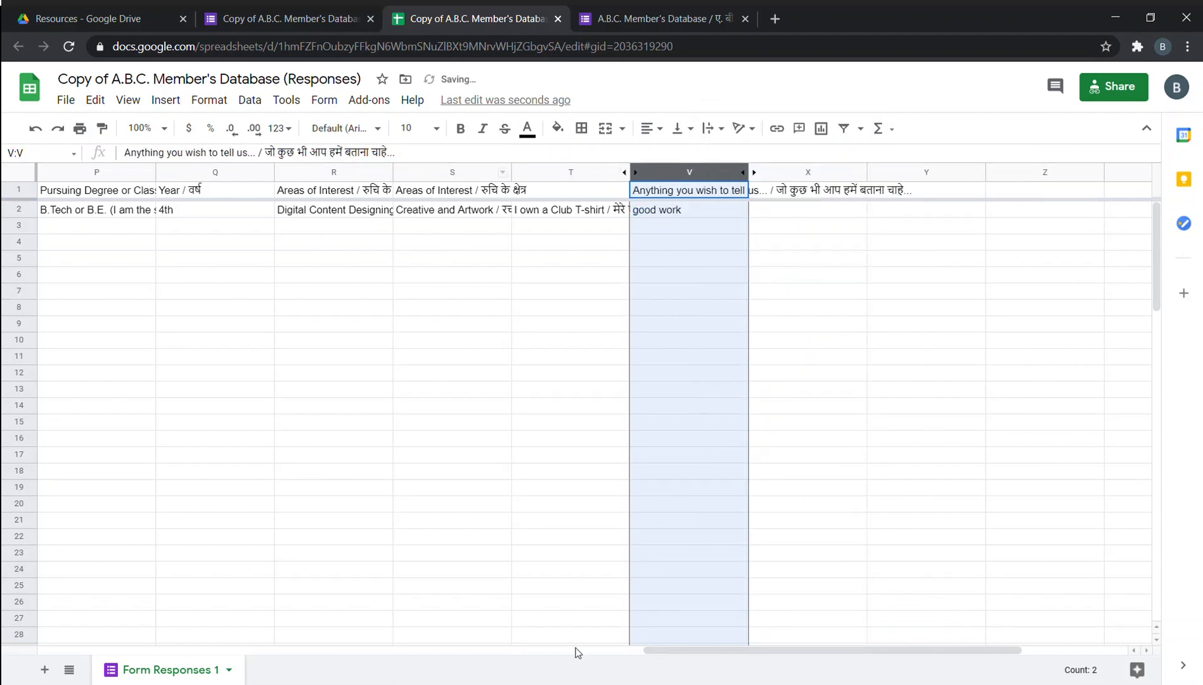
{"action": "left_click_drag", "start_coordinate": [720, 651], "coordinate": [326, 188]}
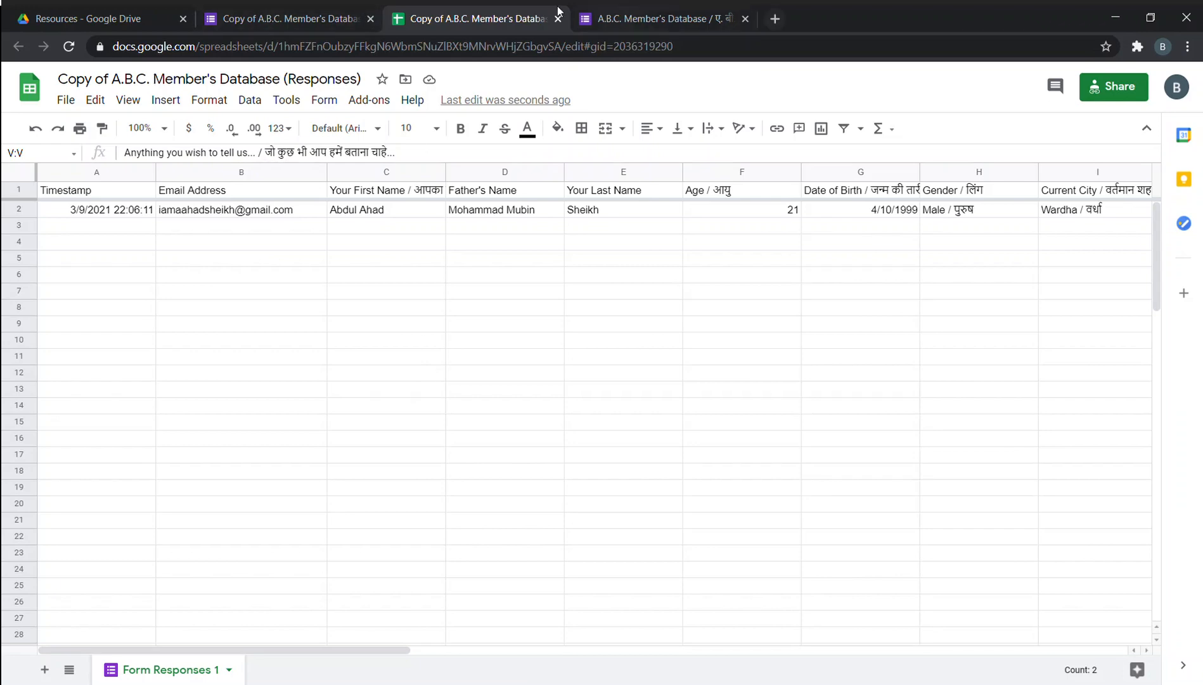
{"action": "left_click", "coordinate": [99, 16]}
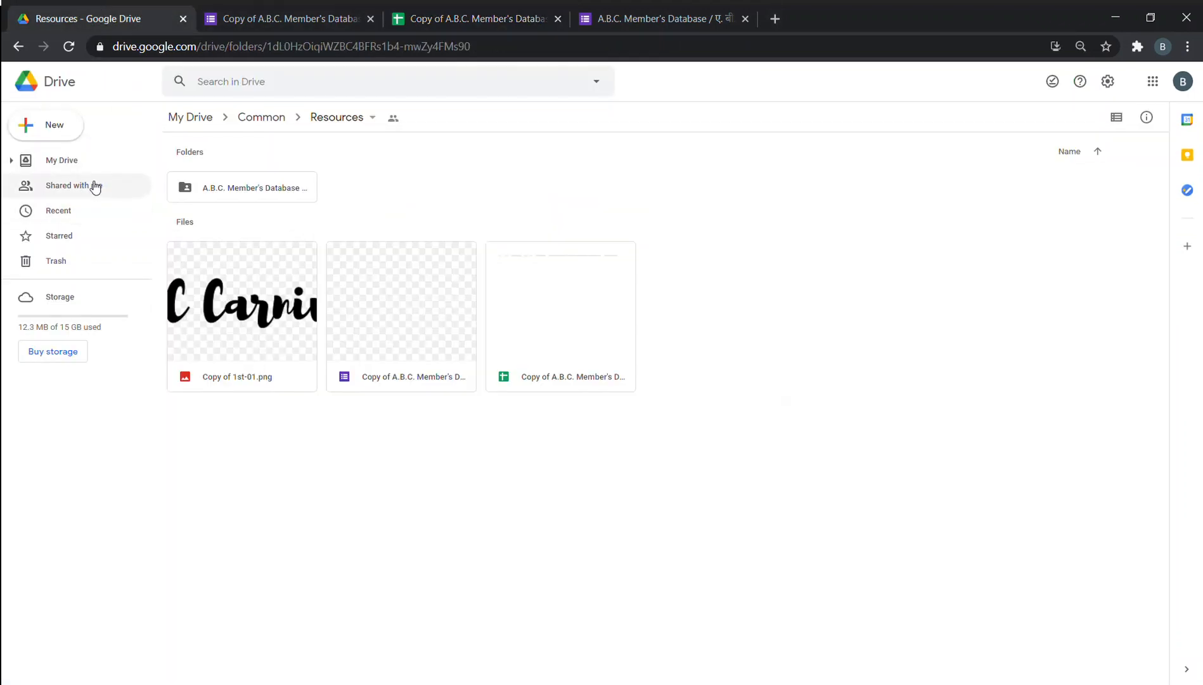
Open the Schedule for Digital Back-End Support Classes sheet from the Common folder, then return to My Drive.
{"action": "left_click", "coordinate": [89, 185]}
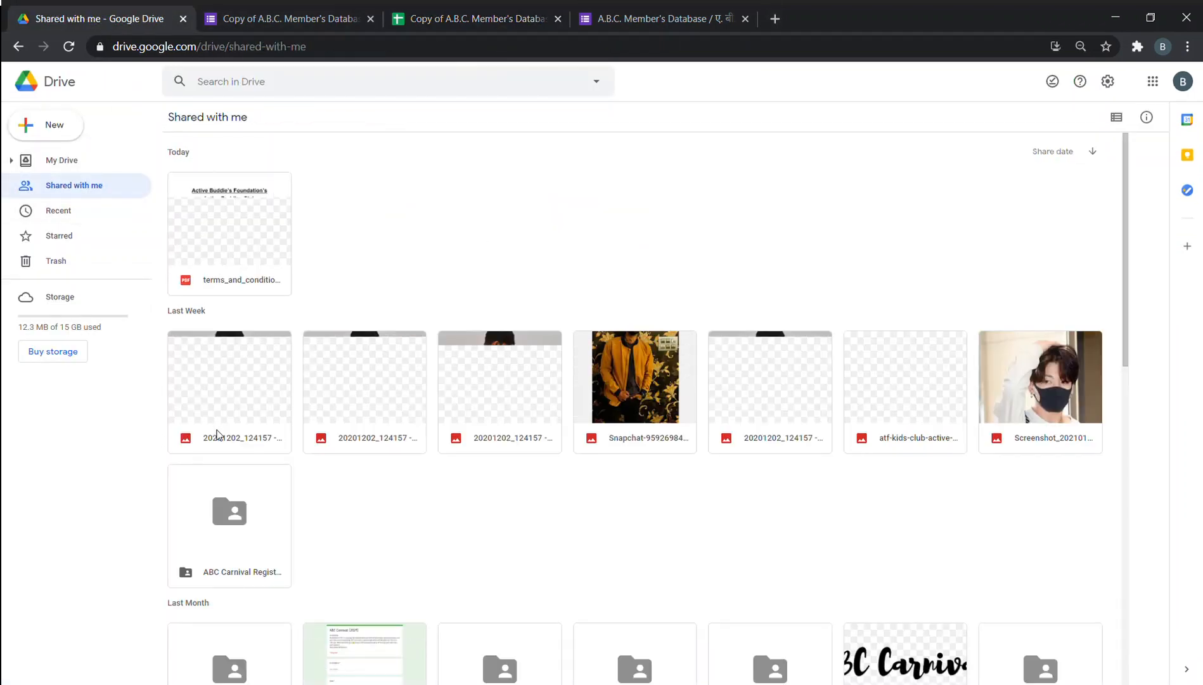
{"action": "left_click", "coordinate": [89, 162]}
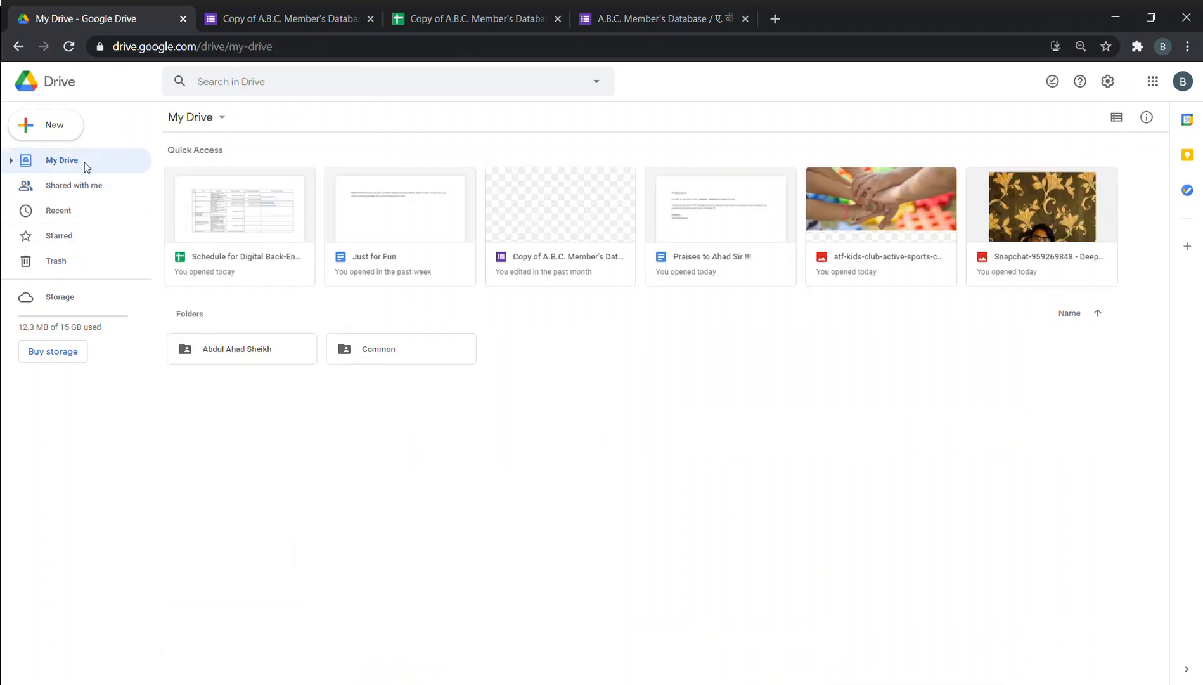
{"action": "double_click", "coordinate": [378, 360]}
{"action": "double_click", "coordinate": [430, 339]}
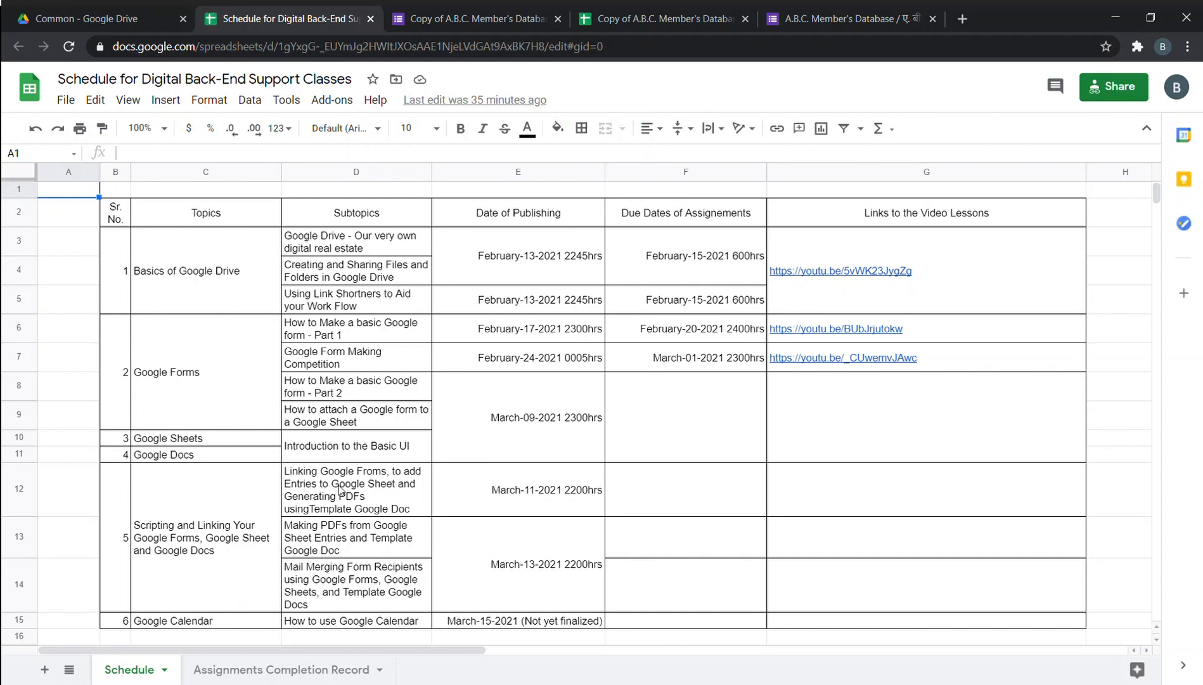
{"action": "left_click", "coordinate": [653, 13]}
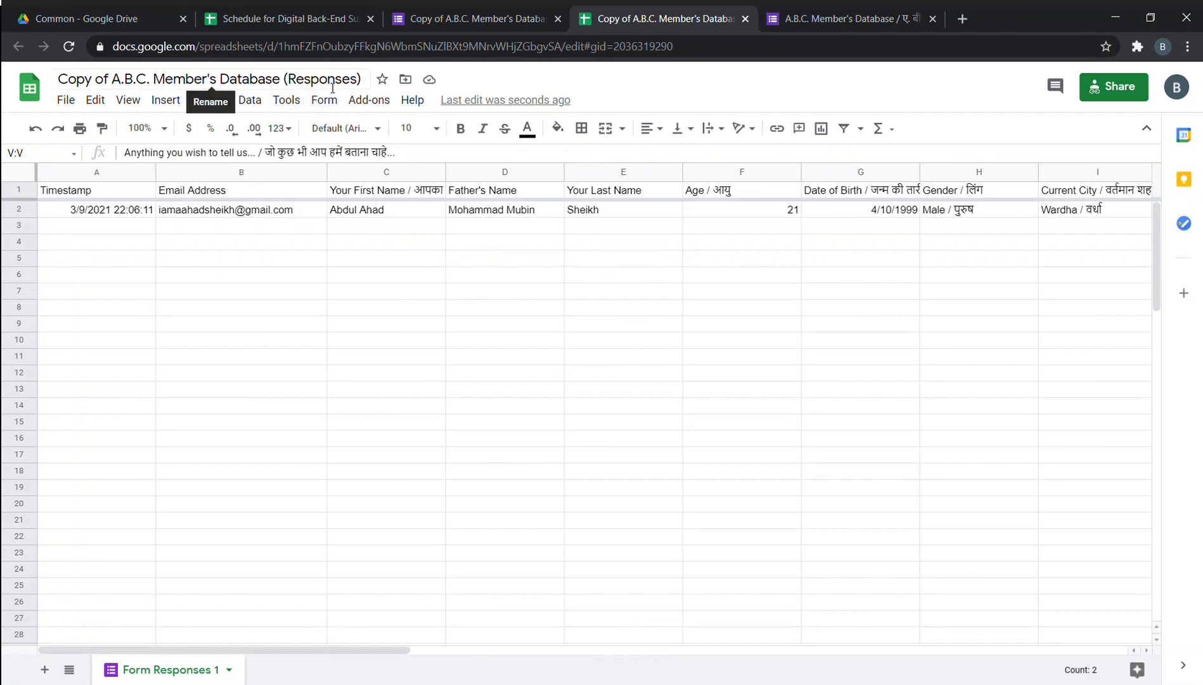
{"action": "left_click", "coordinate": [55, 13]}
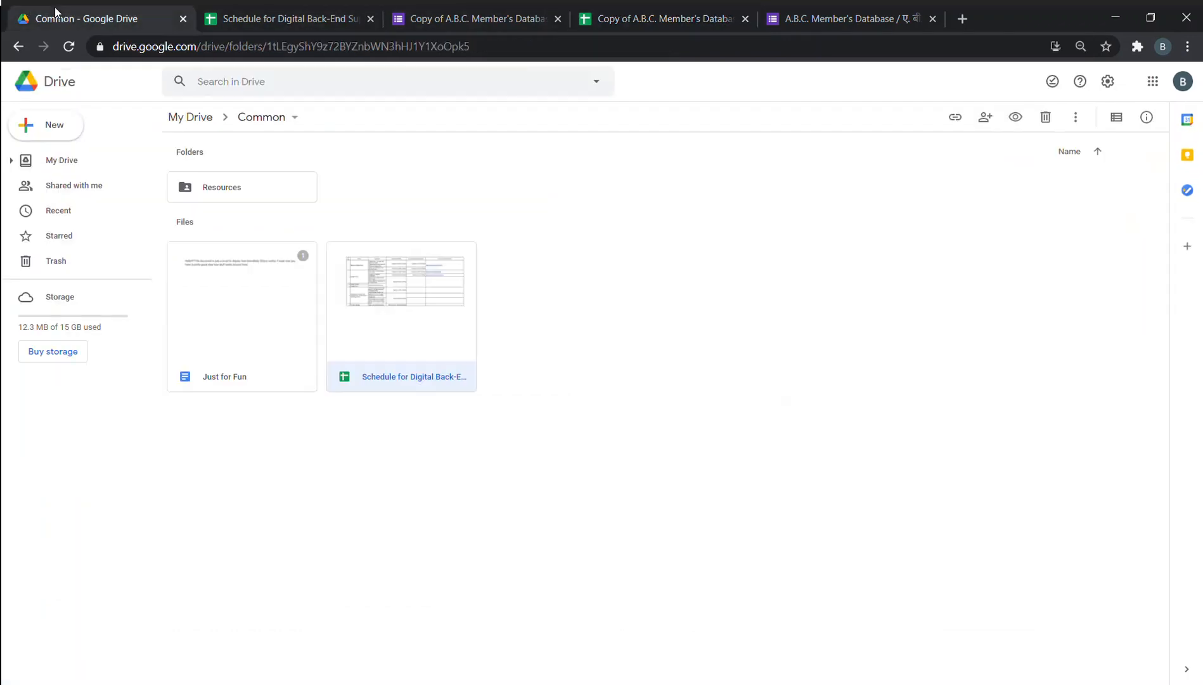
{"action": "left_click", "coordinate": [60, 161]}
Create a new blank Google Doc from My Drive and close the Schedule spreadsheet.
{"action": "right_click", "coordinate": [588, 407]}
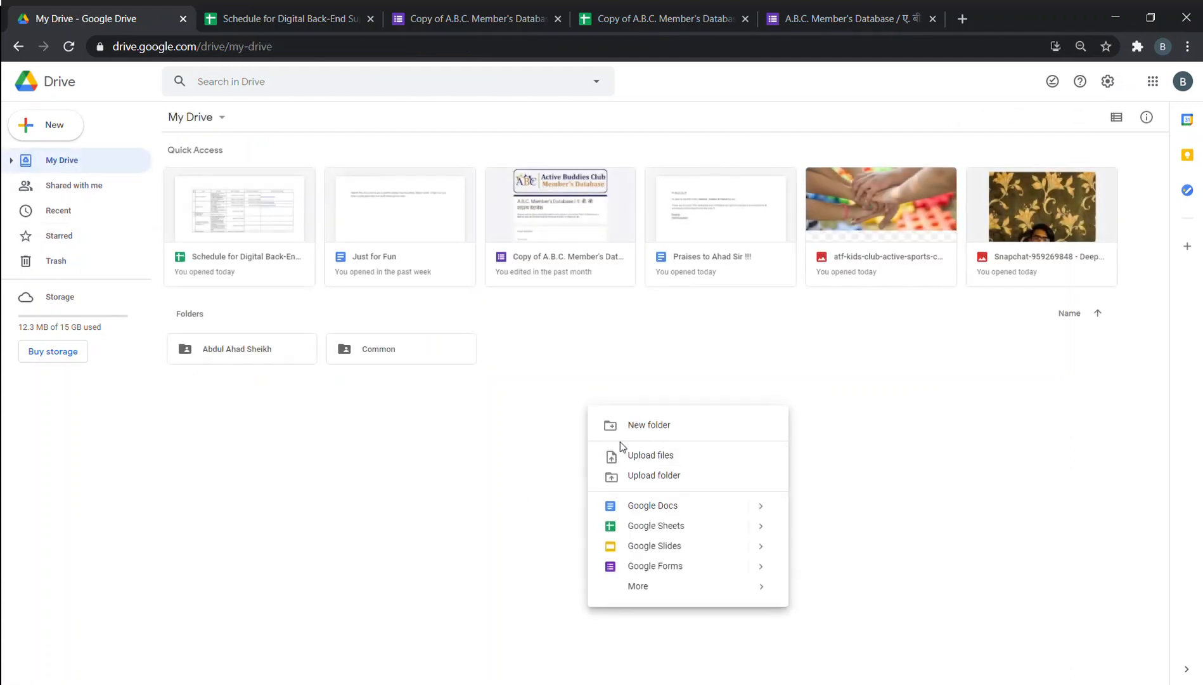
{"action": "left_click", "coordinate": [697, 506]}
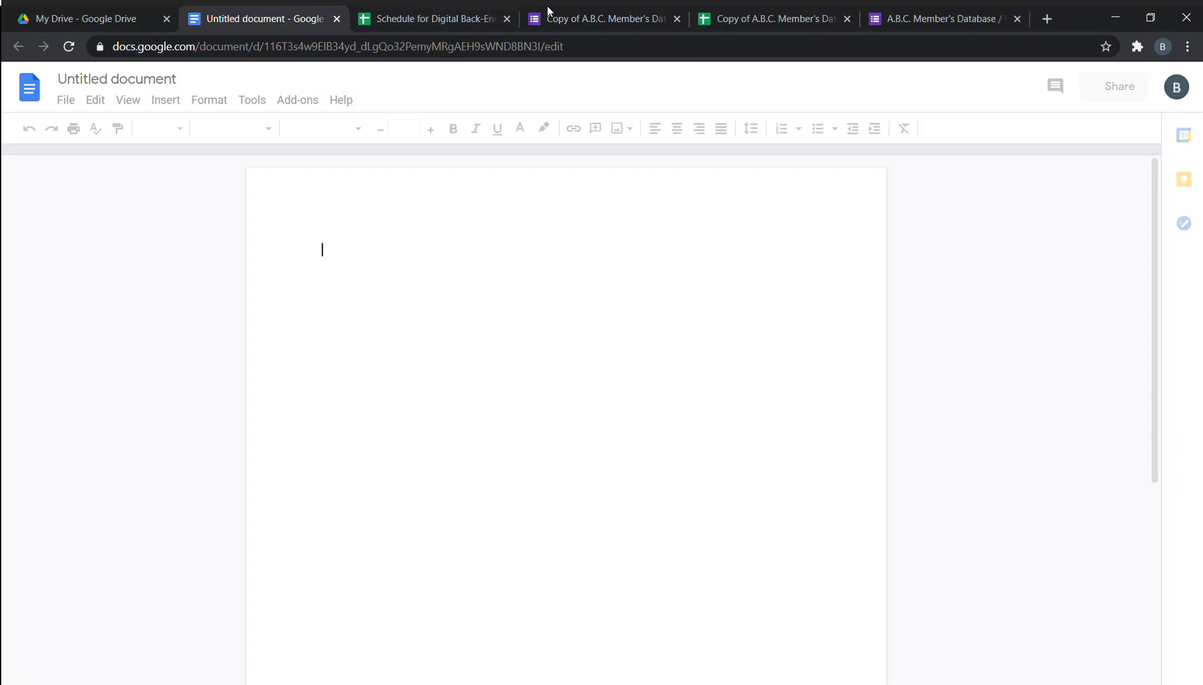
{"action": "left_click", "coordinate": [506, 18]}
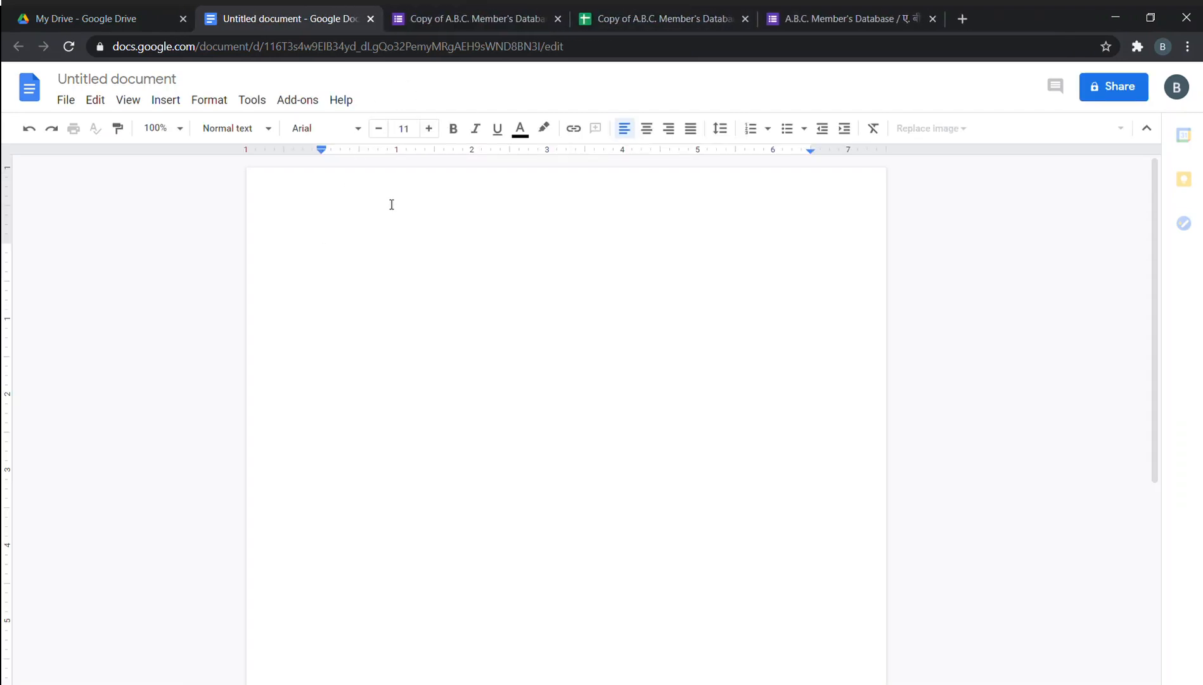
{"action": "left_click", "coordinate": [664, 19]}
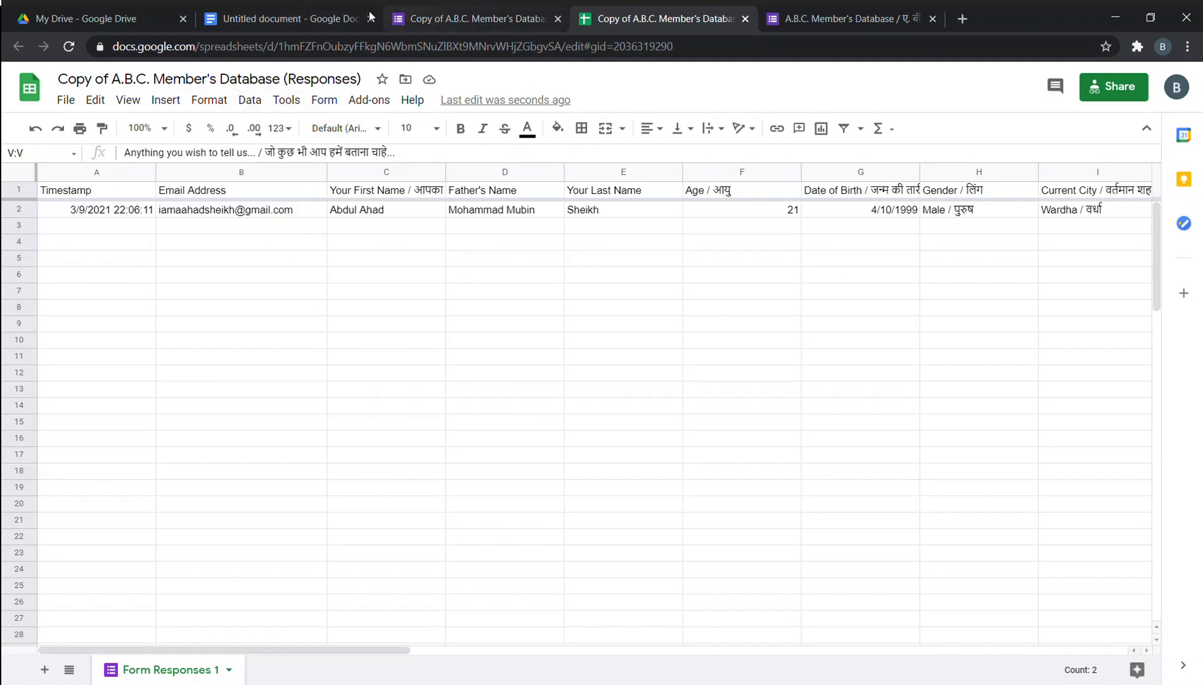
{"action": "left_click", "coordinate": [315, 22]}
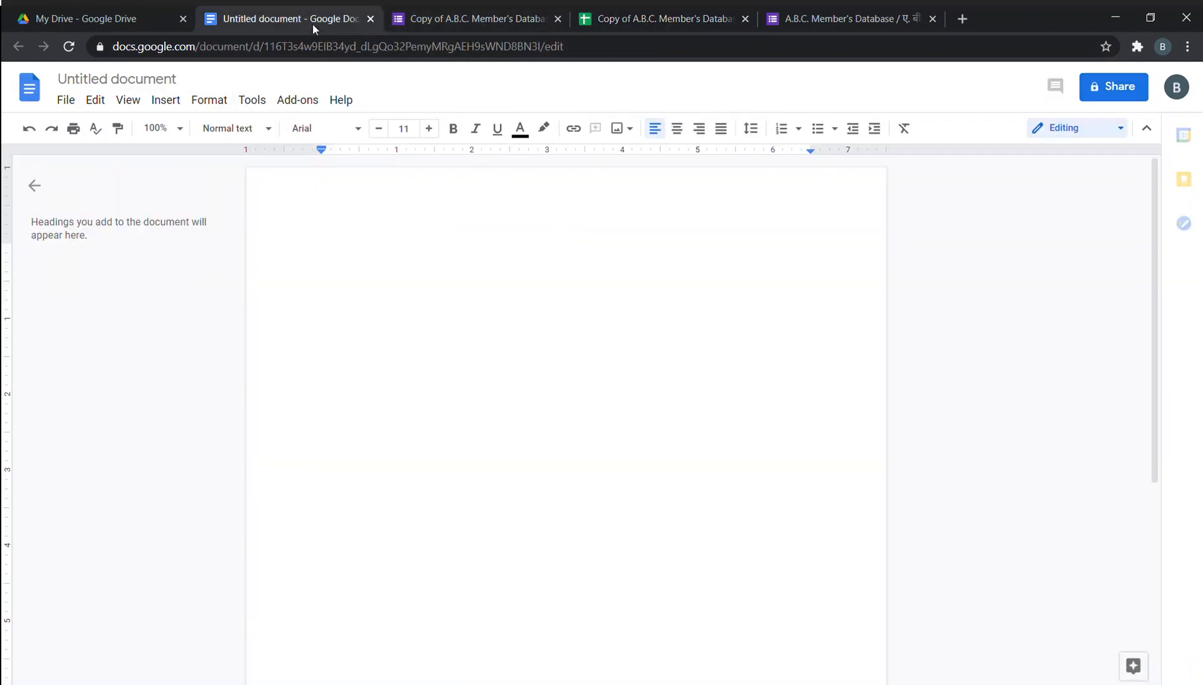
Retitle the blank document 'Unamed Document', fixing the typo.
{"action": "left_click", "coordinate": [139, 80]}
{"action": "type", "text": "U"}
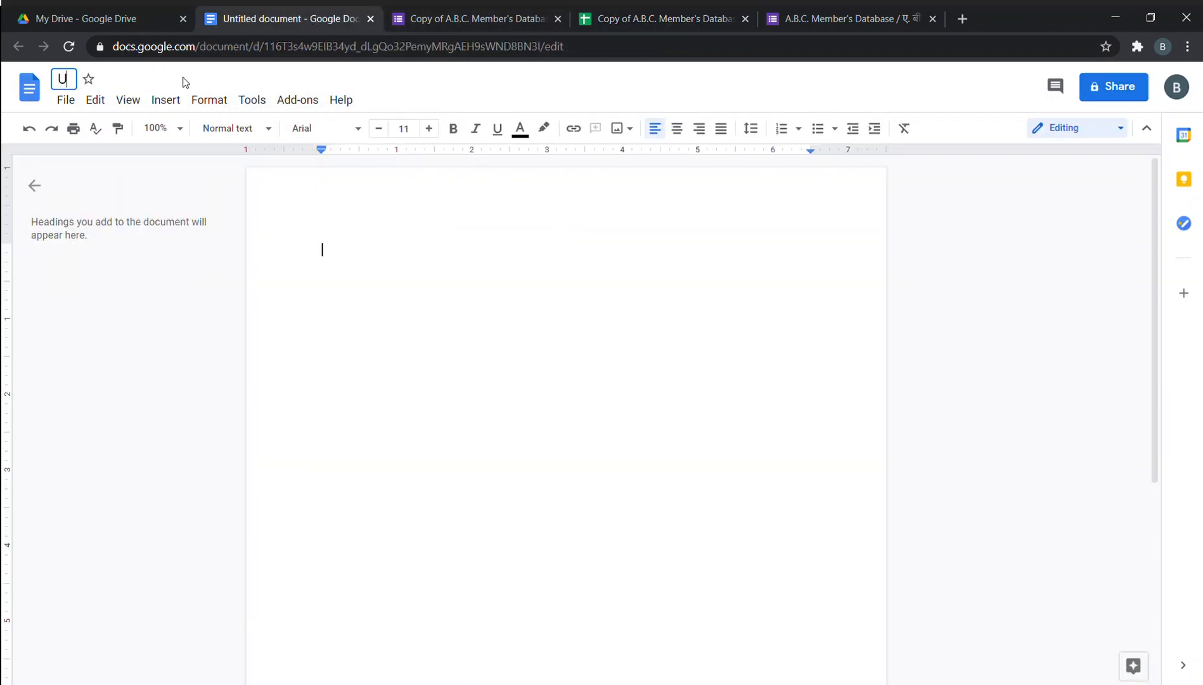
{"action": "type", "text": "named"}
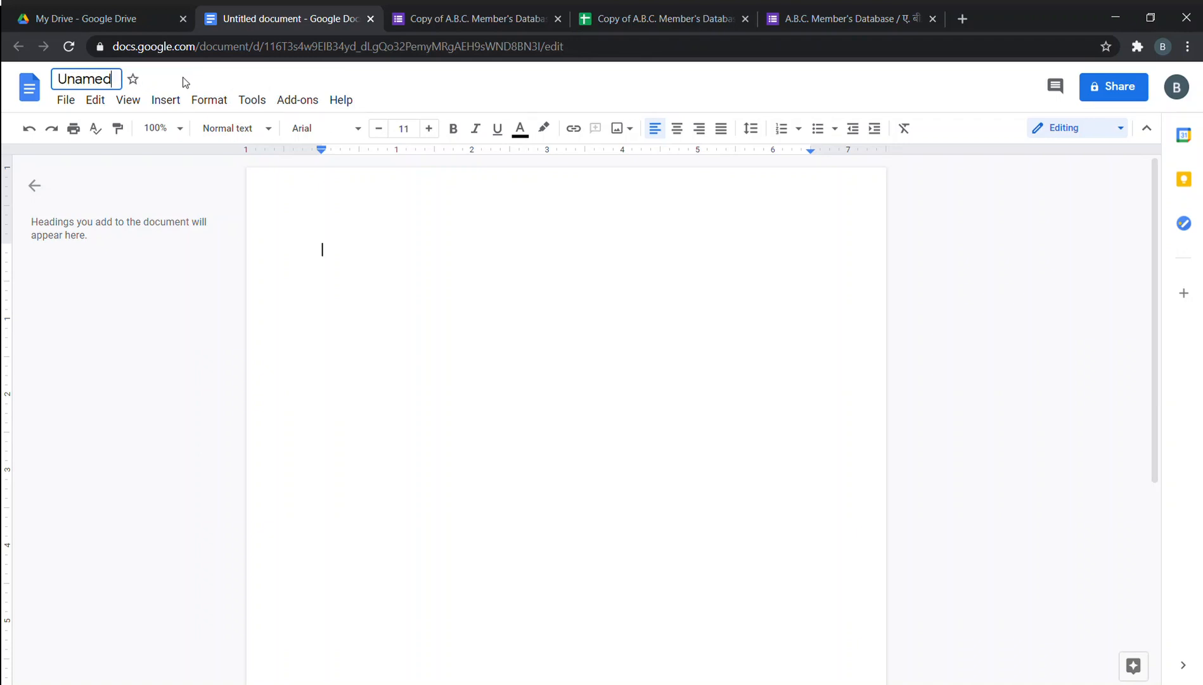
{"action": "type", "text": " Documnet"}
{"action": "key", "text": "BackSpace"}
{"action": "key", "text": "BackSpace"}
{"action": "key", "text": "BackSpace"}
{"action": "type", "text": "ent"}
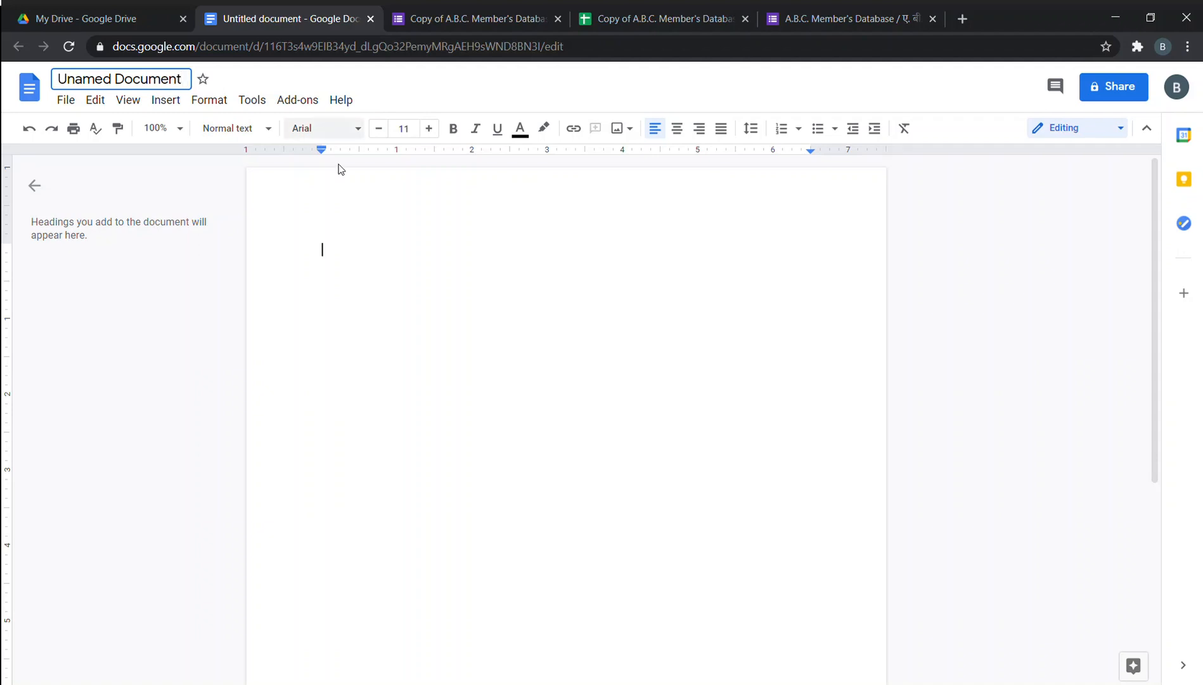
{"action": "left_click", "coordinate": [478, 359]}
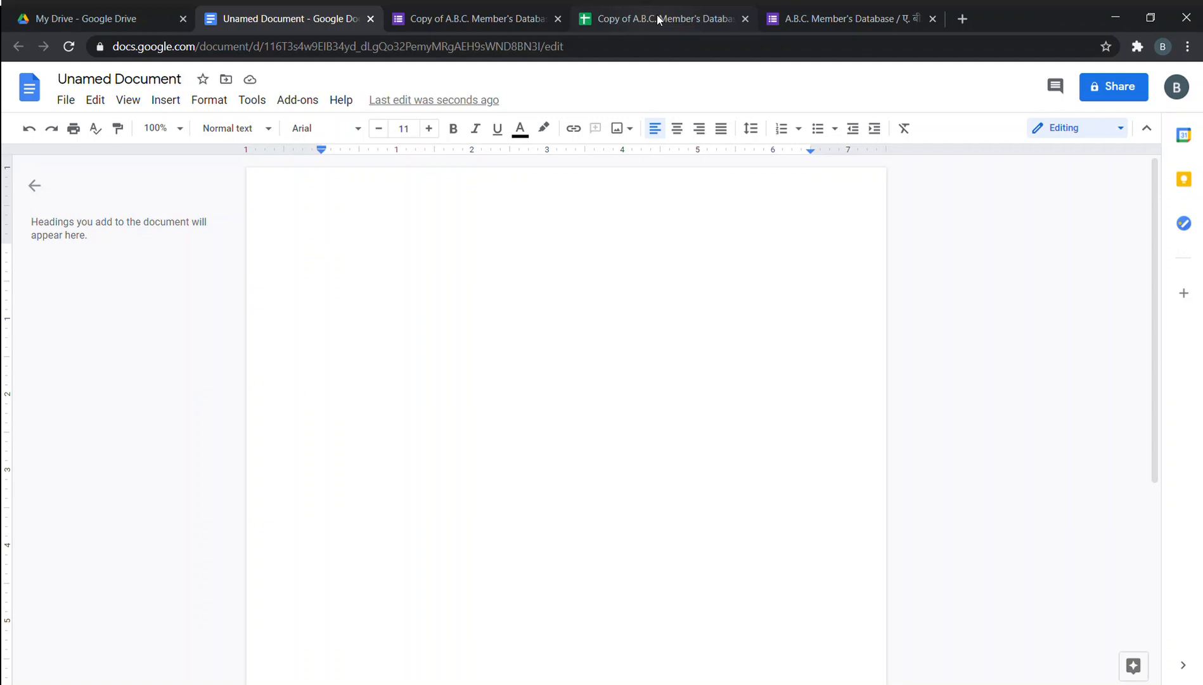
Check the responses spreadsheet's title without renaming it, comparing it with the form's responses.
{"action": "left_click", "coordinate": [658, 19]}
{"action": "left_click", "coordinate": [311, 79]}
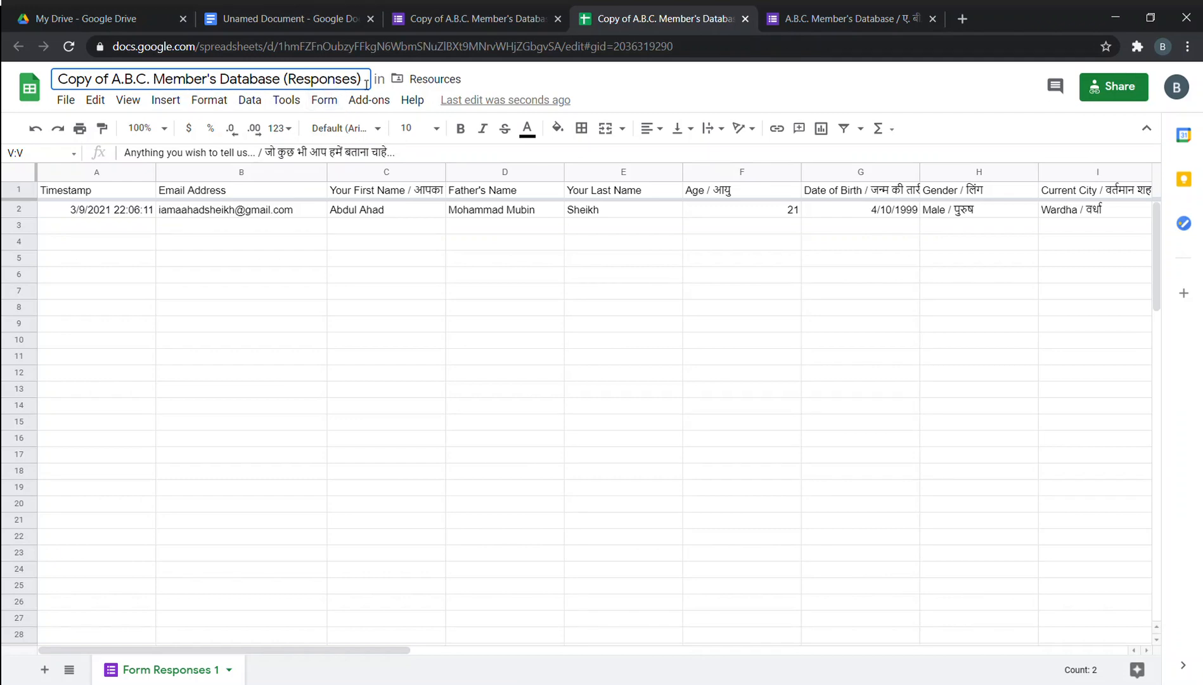
{"action": "left_click_drag", "start_coordinate": [361, 83], "coordinate": [49, 87]}
{"action": "left_click", "coordinate": [249, 227]}
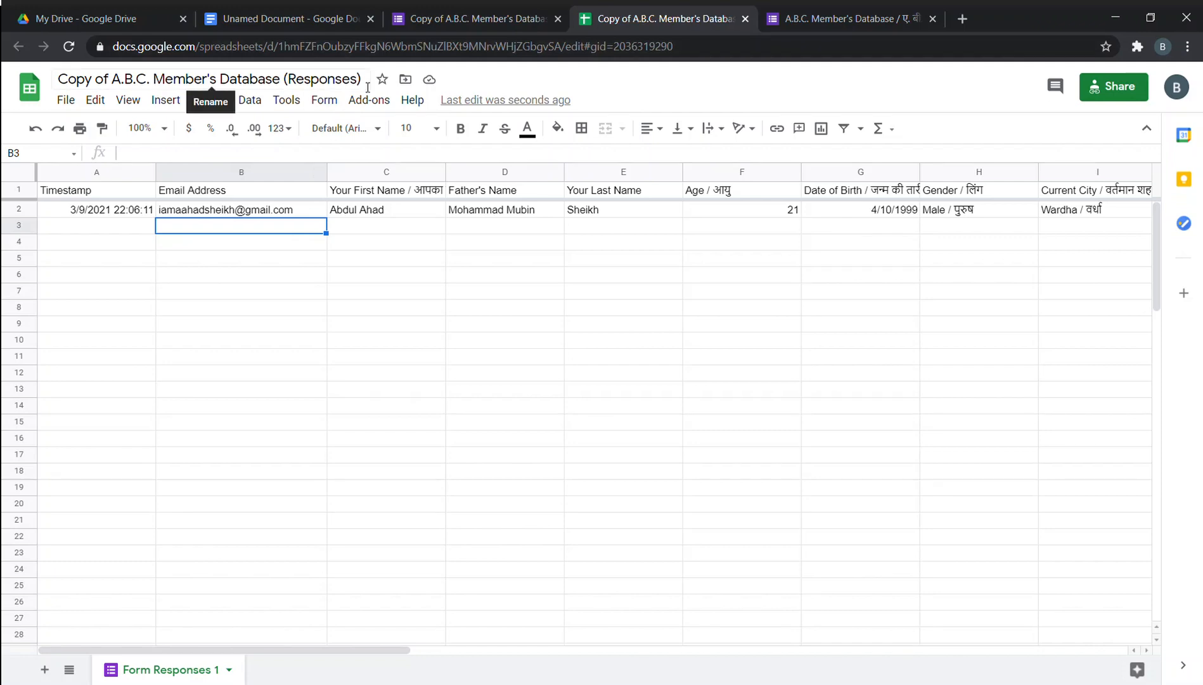
{"action": "left_click", "coordinate": [486, 10]}
{"action": "left_click", "coordinate": [606, 8]}
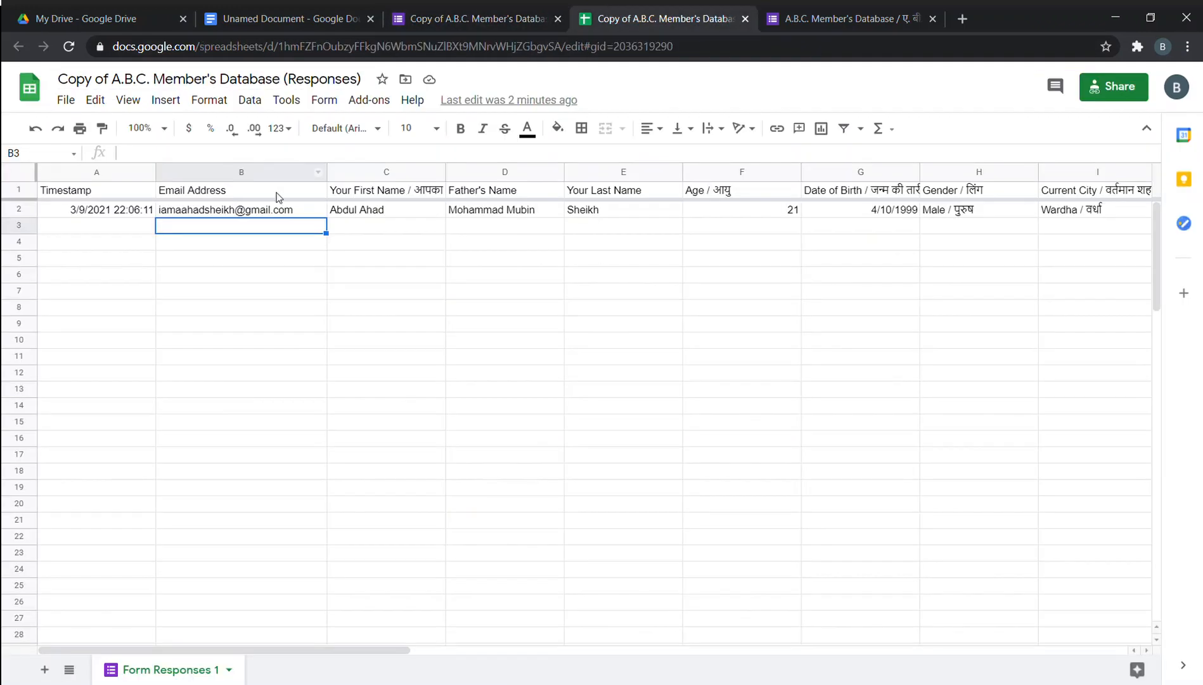
{"action": "left_click_drag", "start_coordinate": [354, 79], "coordinate": [54, 79]}
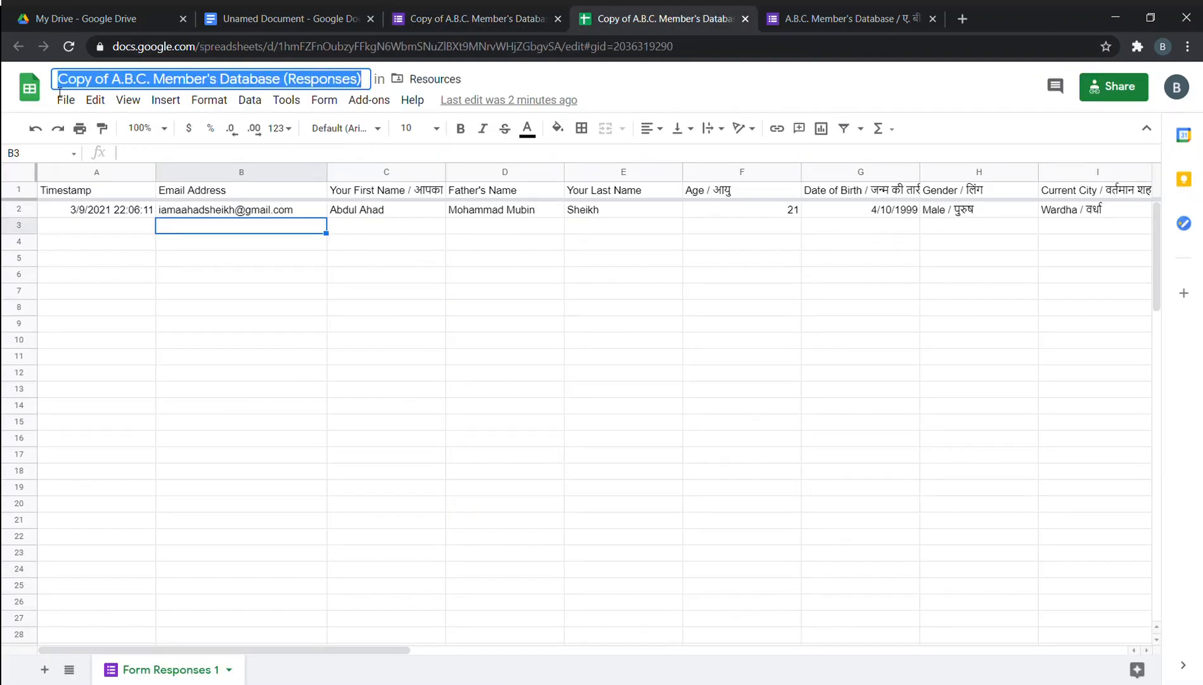
{"action": "left_click", "coordinate": [210, 260]}
{"action": "left_click", "coordinate": [465, 11]}
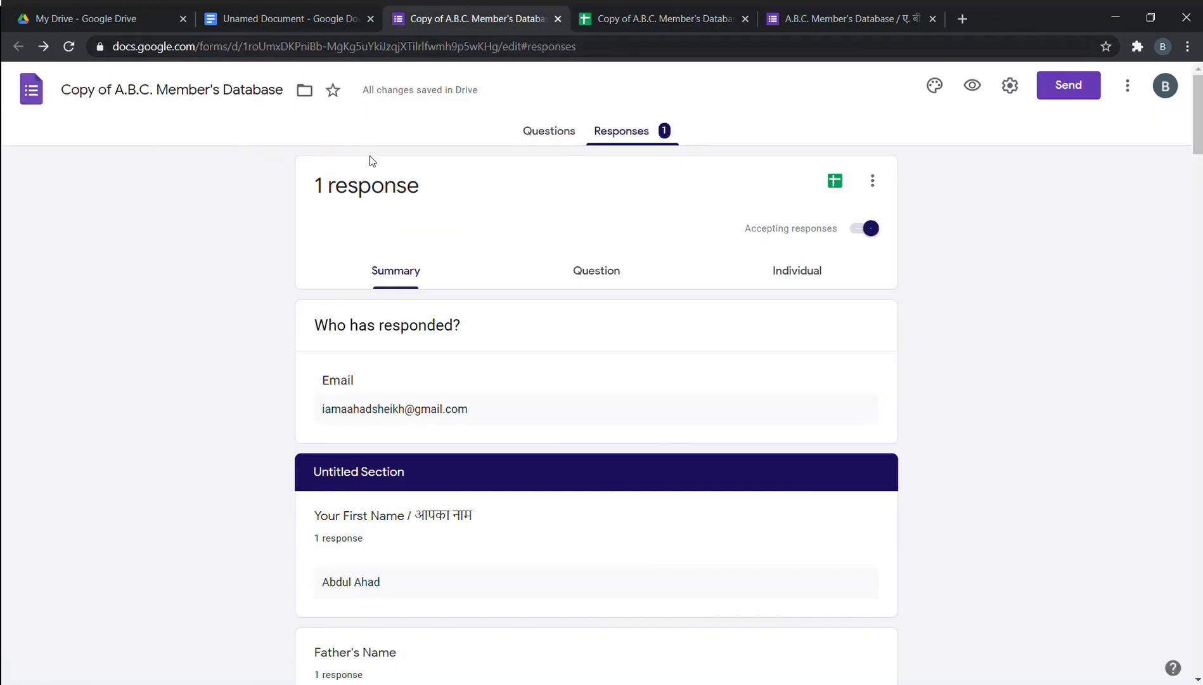
{"action": "left_click", "coordinate": [609, 21]}
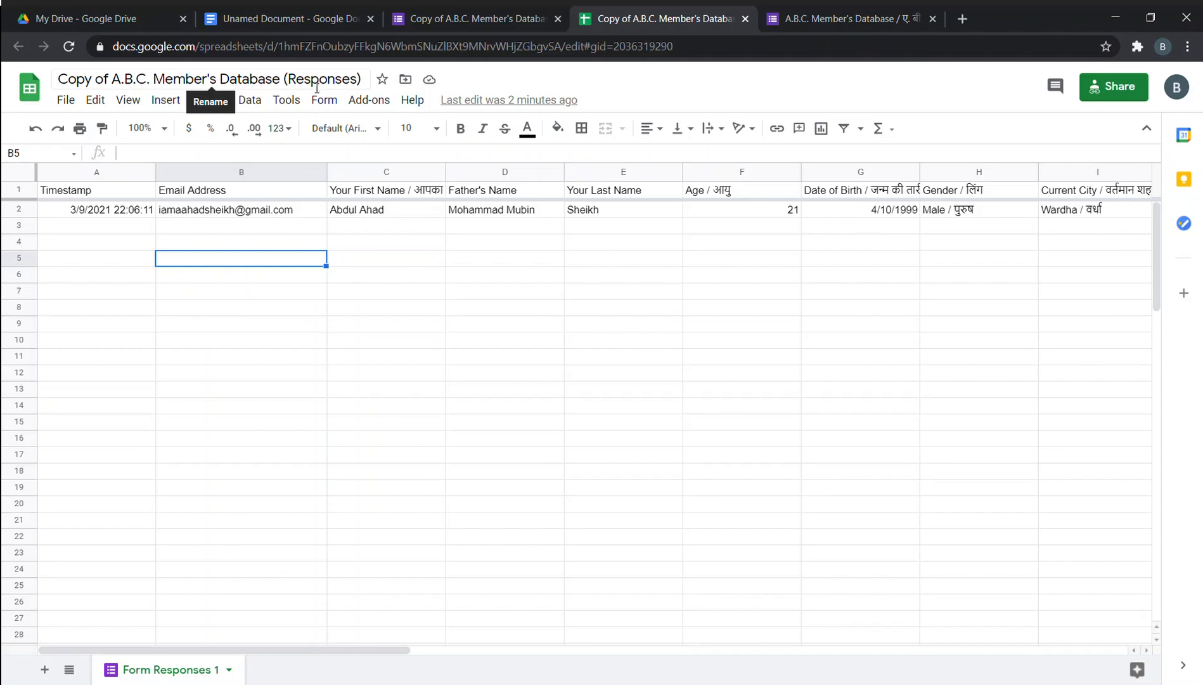
Leave the Form Responses 1 sheet name unchanged, then browse the add-on and Tools menus.
{"action": "double_click", "coordinate": [193, 672]}
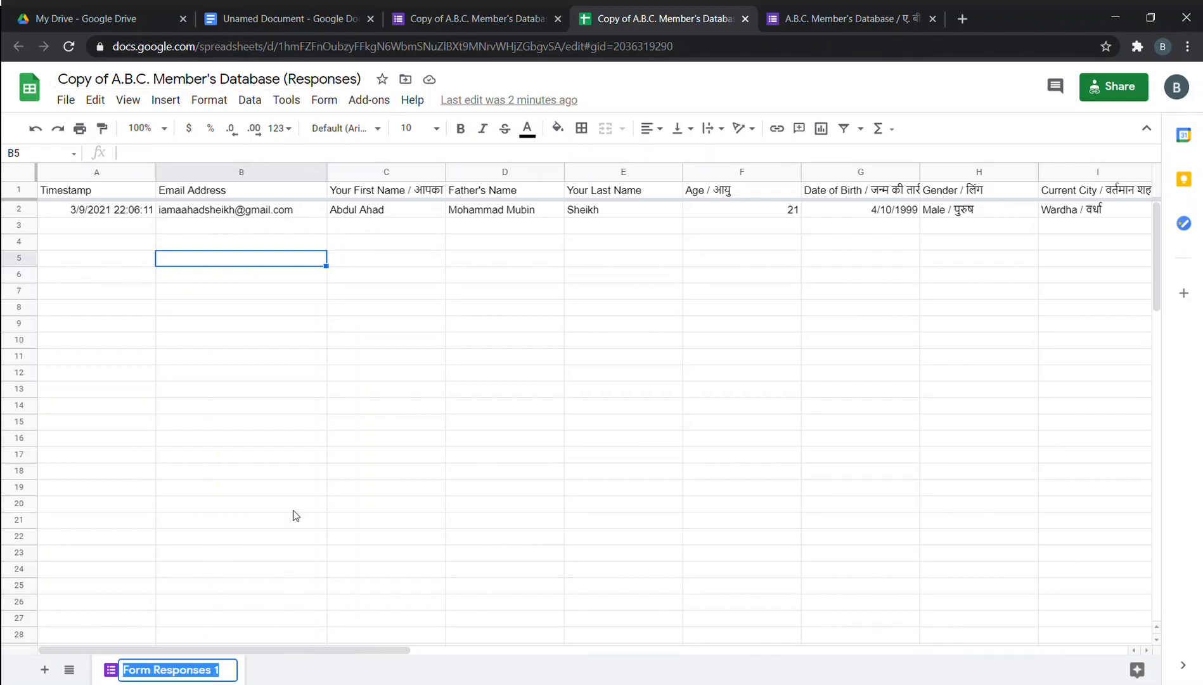
{"action": "left_click", "coordinate": [288, 585]}
{"action": "left_click", "coordinate": [319, 79]}
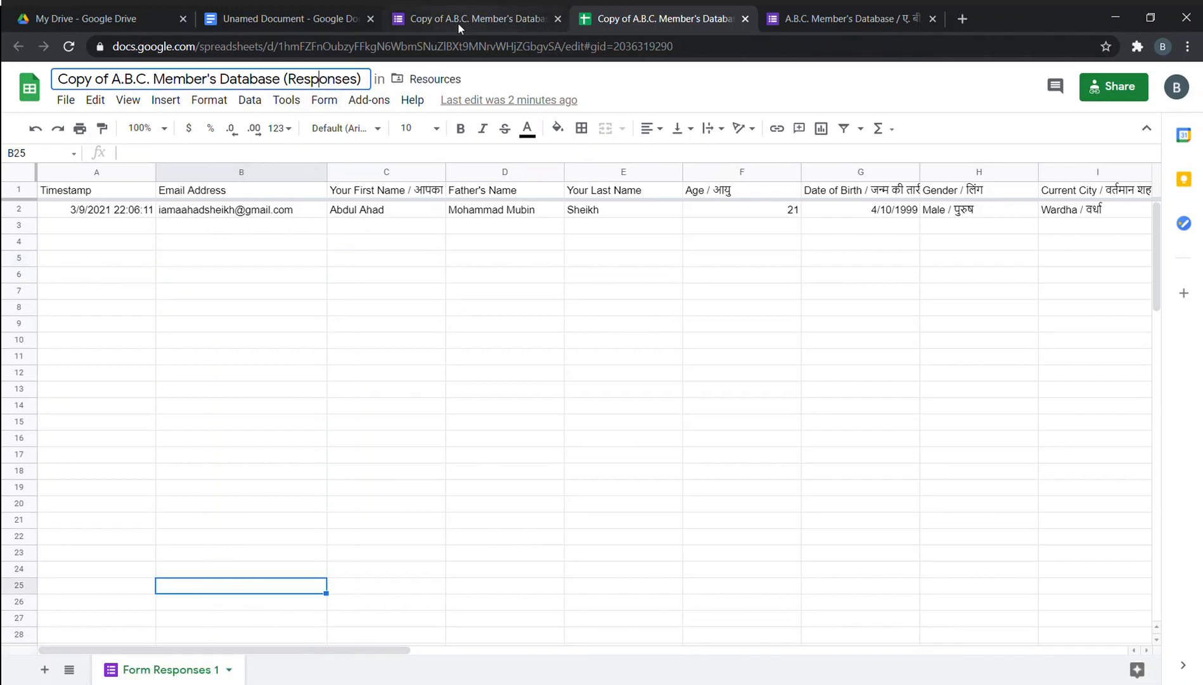
{"action": "left_click", "coordinate": [458, 19]}
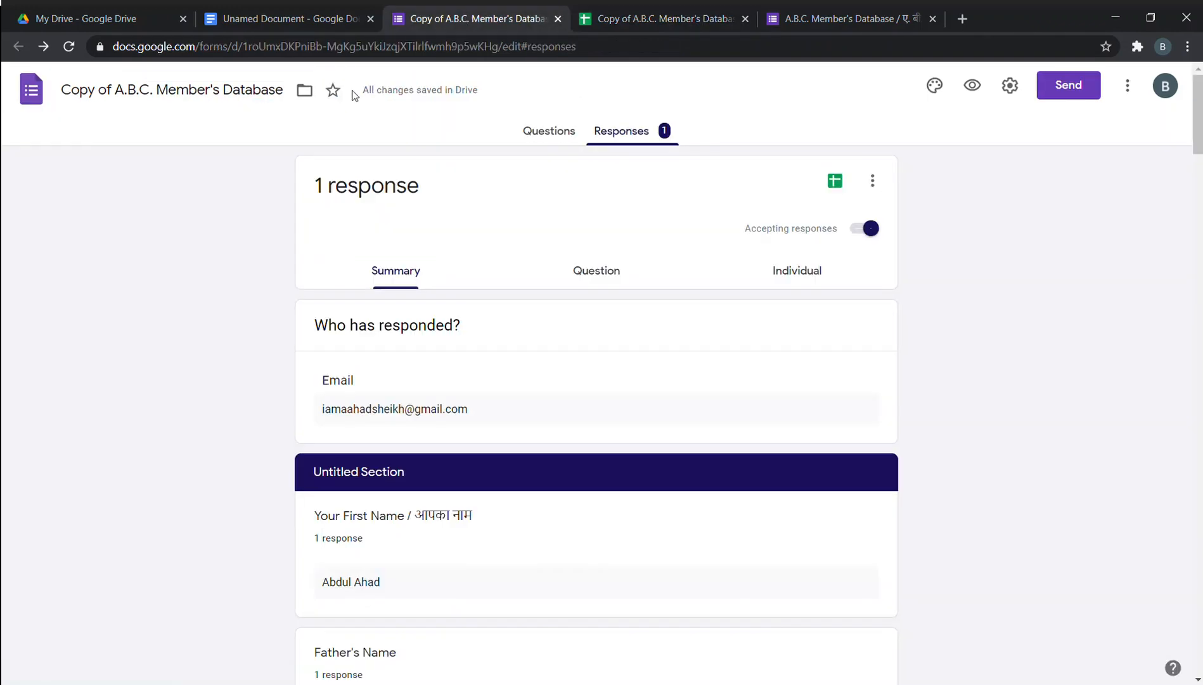
{"action": "left_click", "coordinate": [633, 4]}
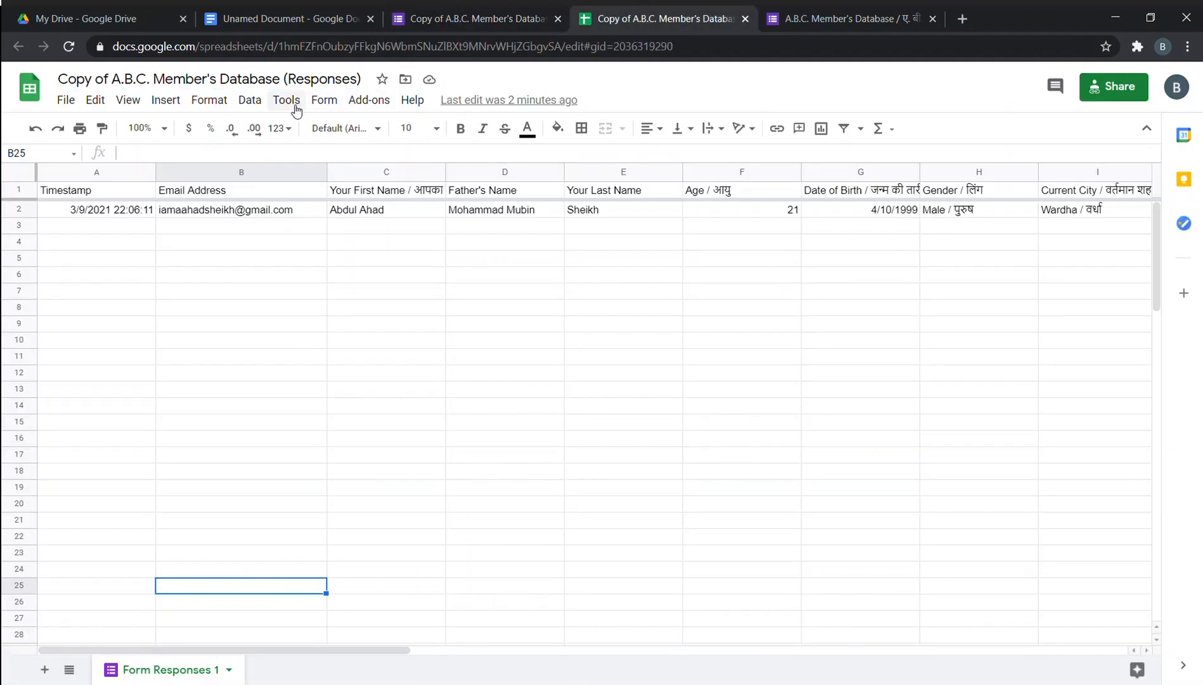
{"action": "left_click", "coordinate": [355, 106]}
{"action": "left_click", "coordinate": [316, 105]}
{"action": "left_click", "coordinate": [289, 101]}
{"action": "left_click", "coordinate": [320, 192]}
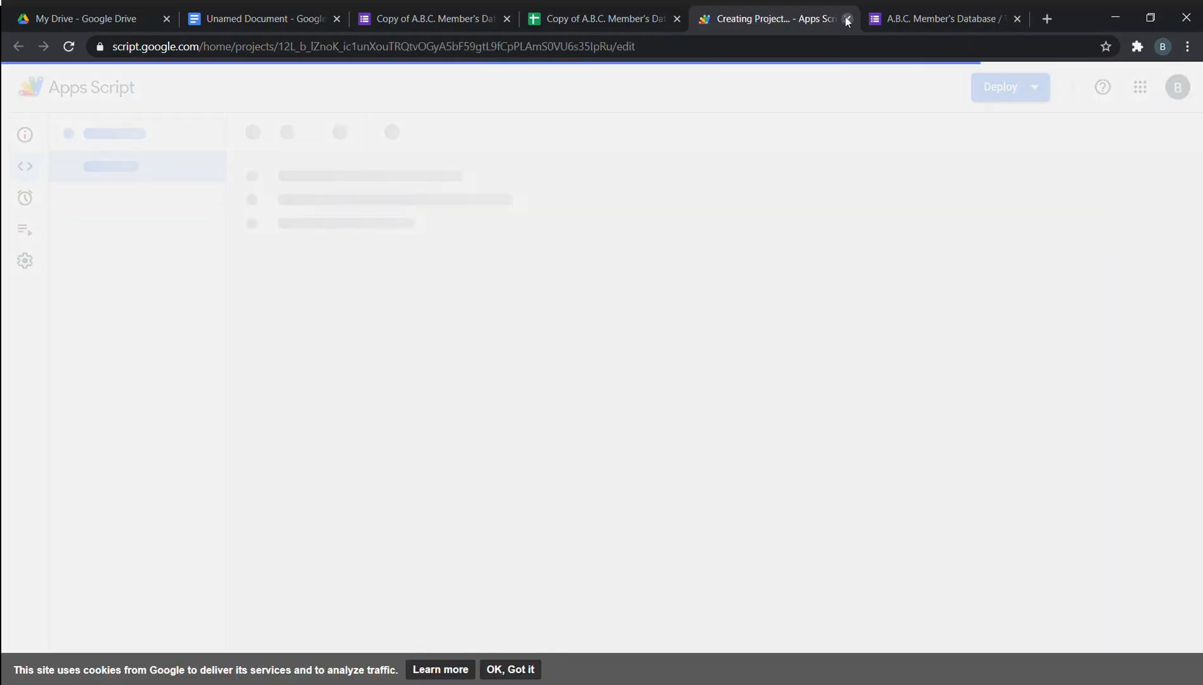
{"action": "left_click", "coordinate": [522, 673]}
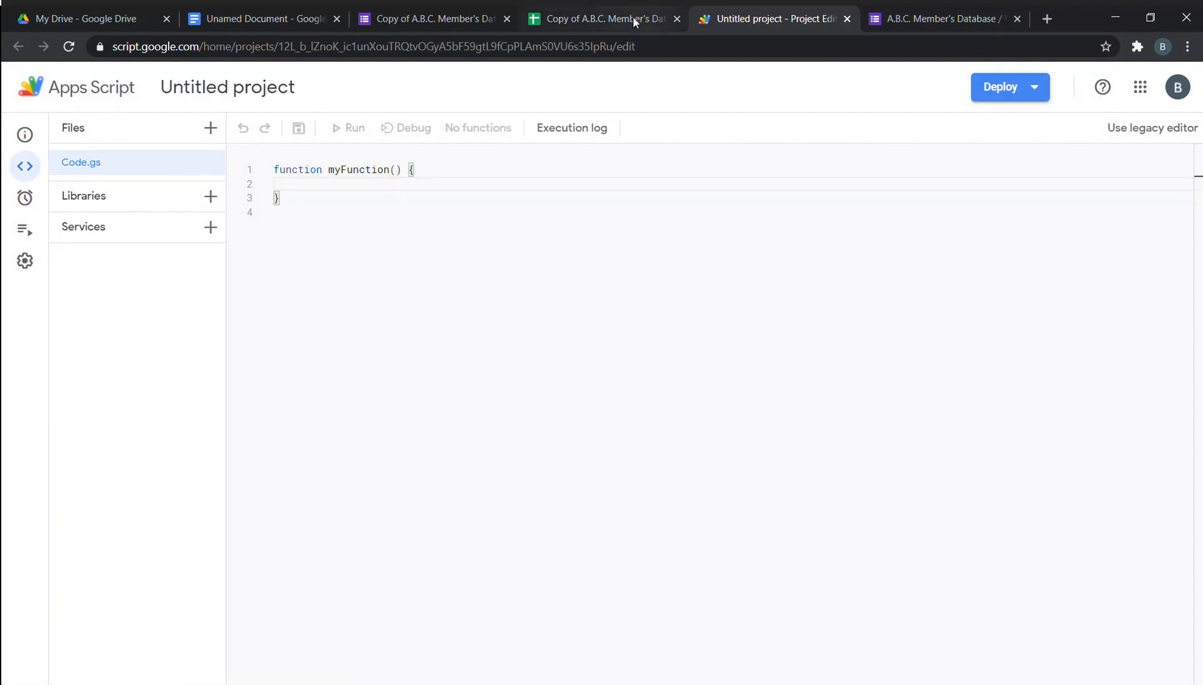
{"action": "left_click", "coordinate": [848, 20]}
{"action": "left_click", "coordinate": [641, 23]}
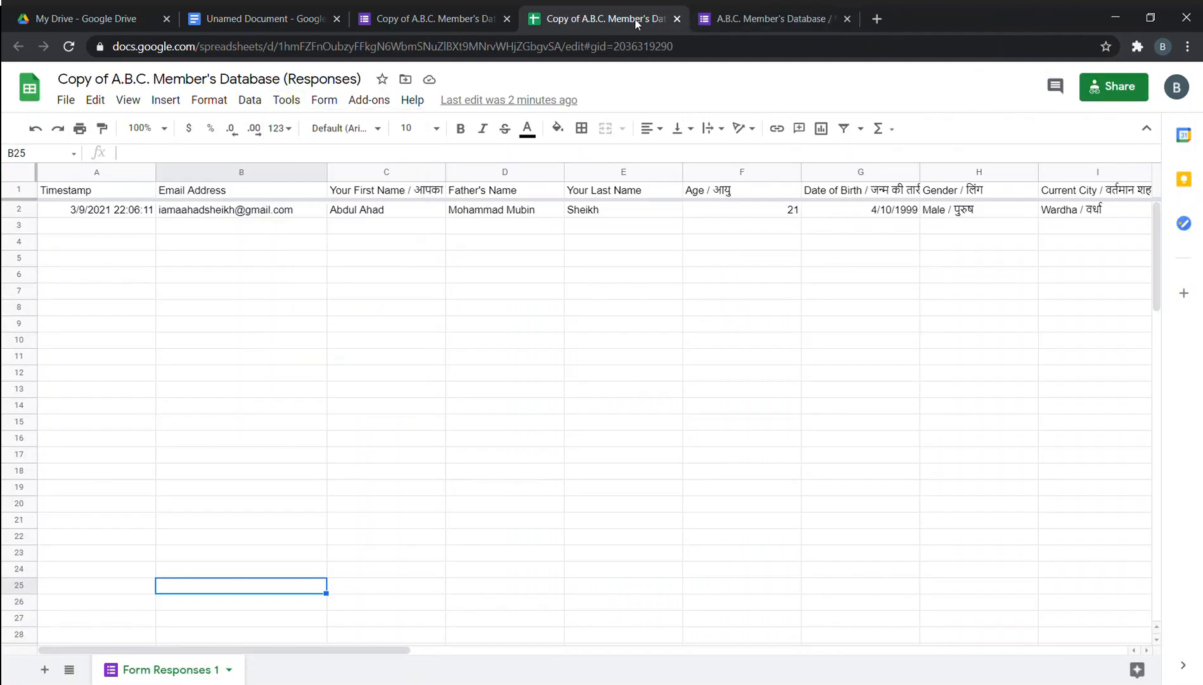
Move the spreadsheet tab ahead and close both the original and copied form tabs.
{"action": "left_click_drag", "start_coordinate": [618, 19], "coordinate": [468, 31]}
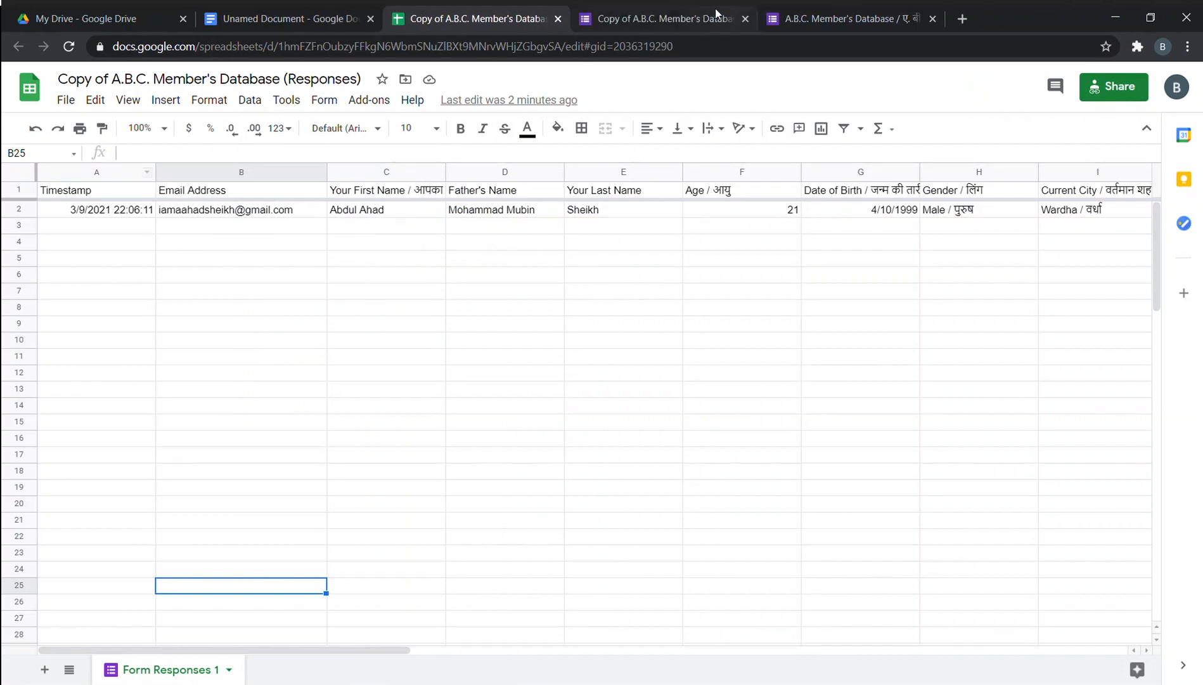
{"action": "left_click", "coordinate": [666, 21]}
{"action": "left_click", "coordinate": [499, 7]}
{"action": "left_click", "coordinate": [933, 19]}
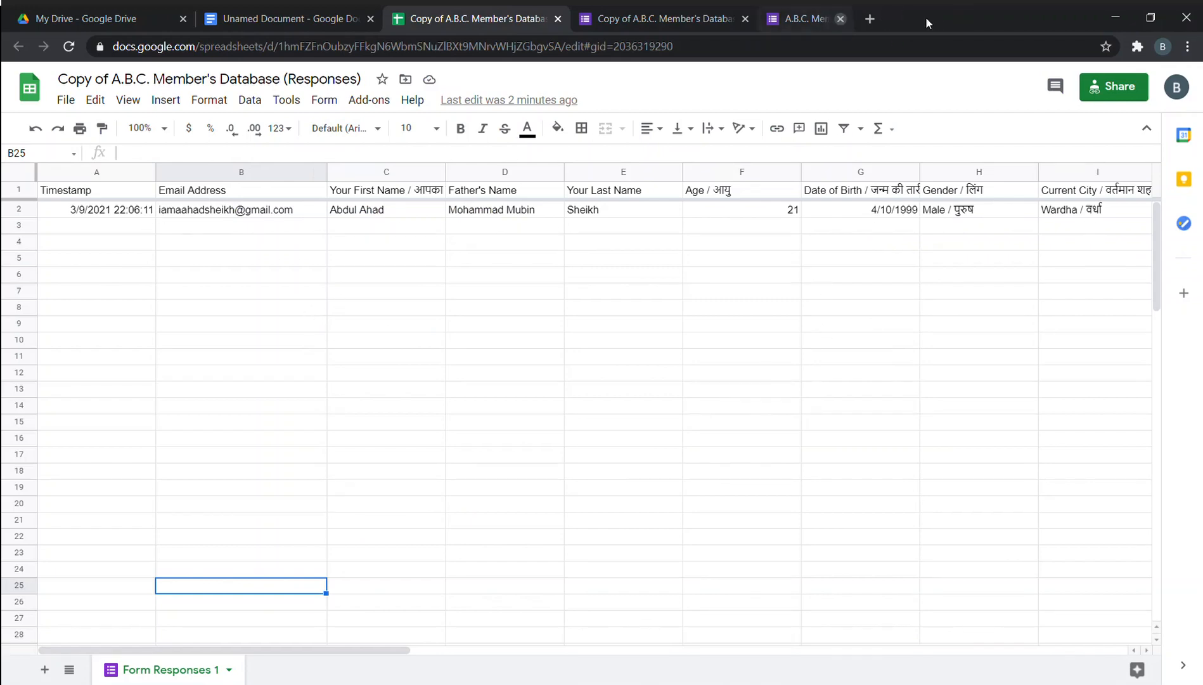
{"action": "left_click", "coordinate": [745, 19]}
Browse the spreadsheet's File menu, then switch to the Unamed Document.
{"action": "left_click", "coordinate": [65, 101]}
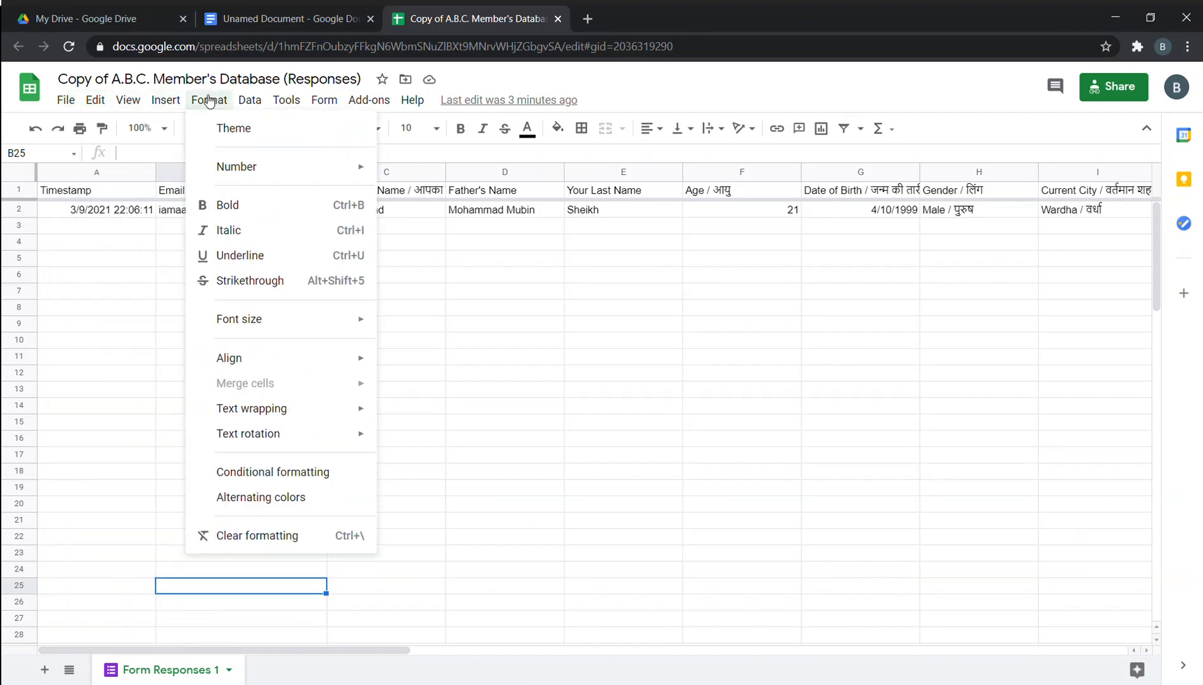
{"action": "mouse_move", "coordinate": [262, 102]}
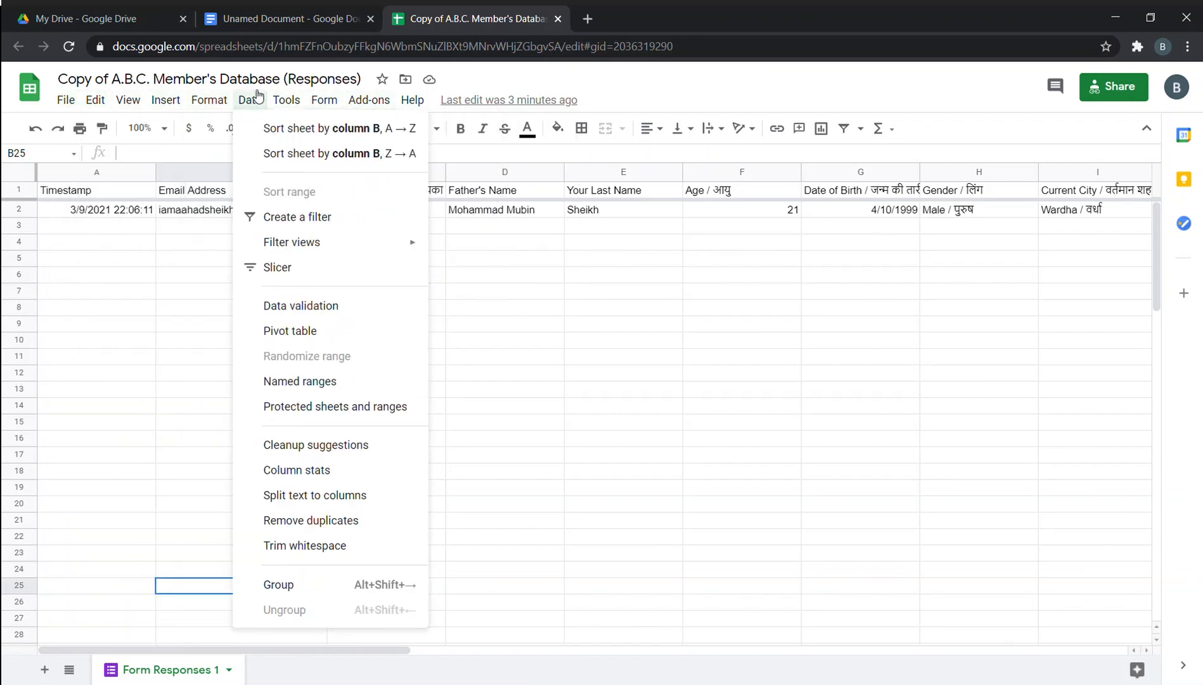
{"action": "mouse_move", "coordinate": [399, 108]}
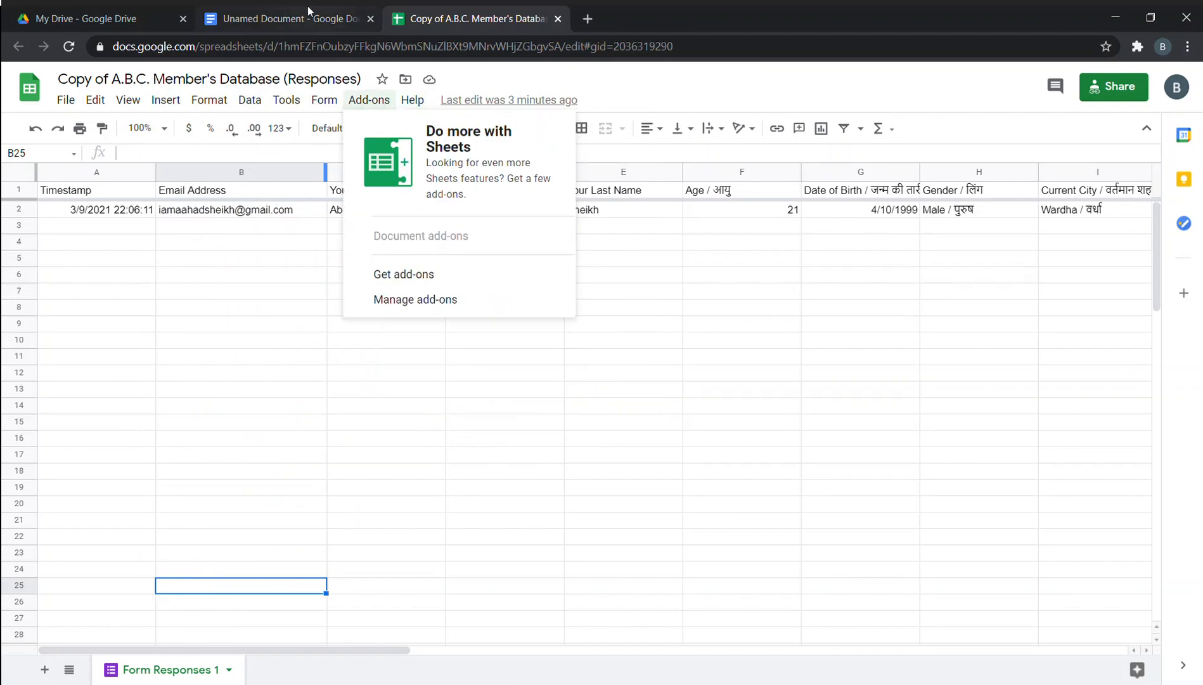
{"action": "left_click", "coordinate": [308, 8]}
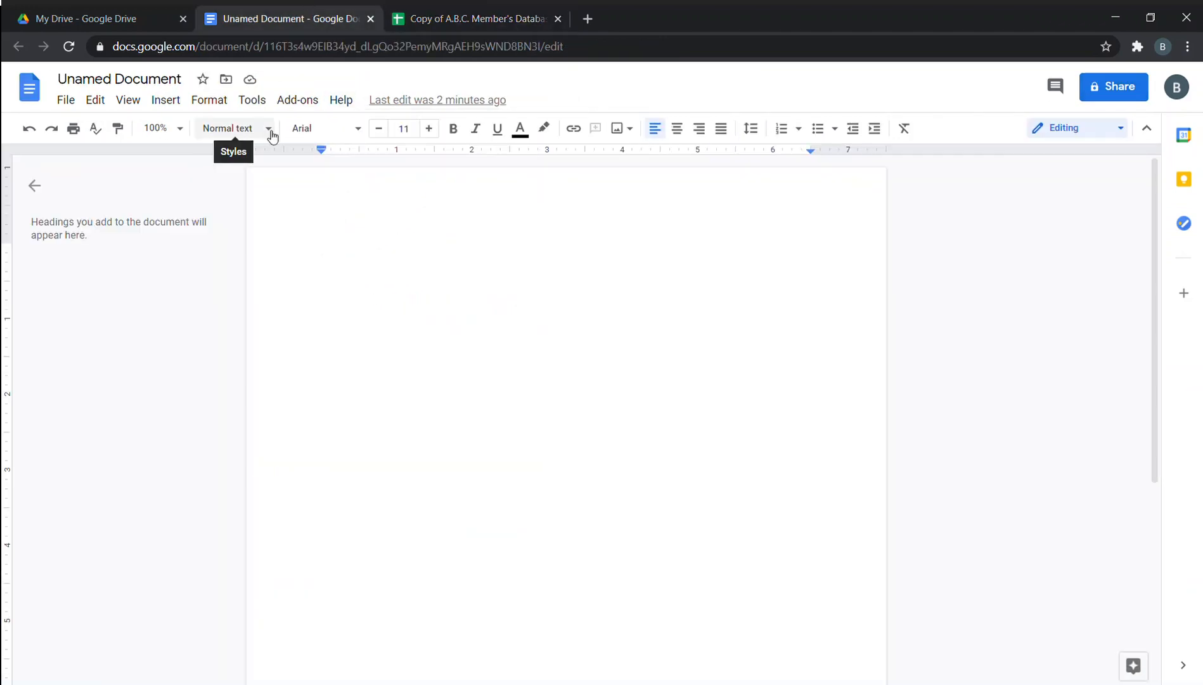
Show the File menu's New, Email, Download and Version history submenus in the Unamed Document.
{"action": "left_click", "coordinate": [66, 101]}
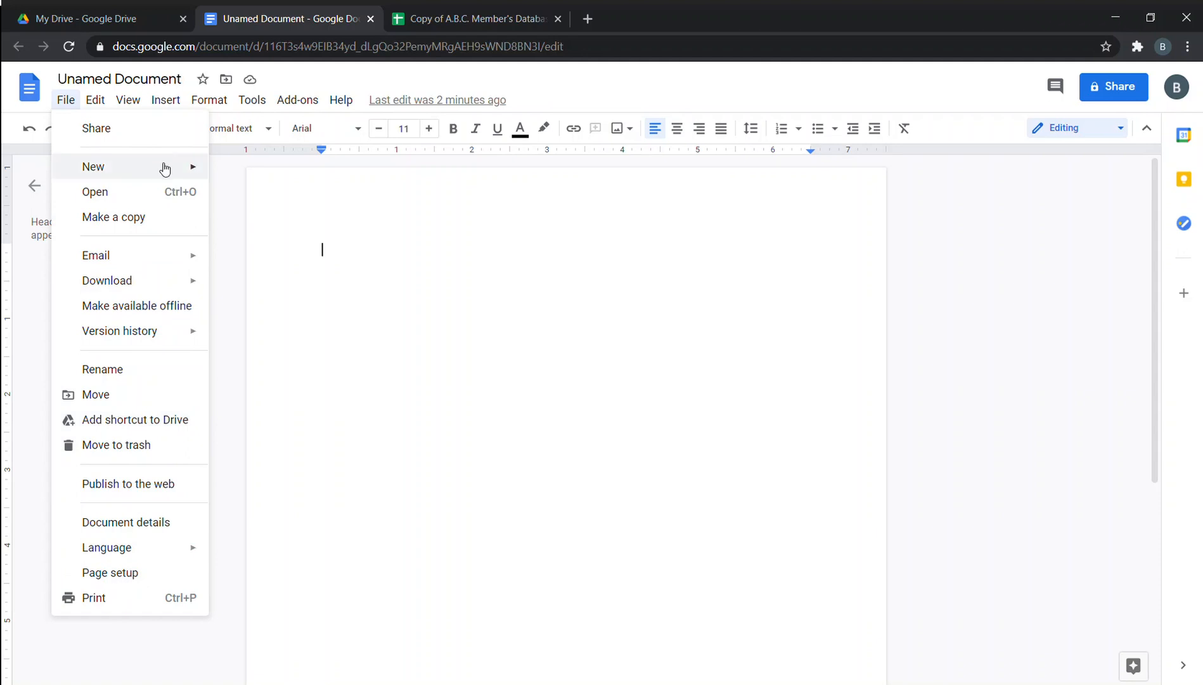
{"action": "mouse_move", "coordinate": [189, 167]}
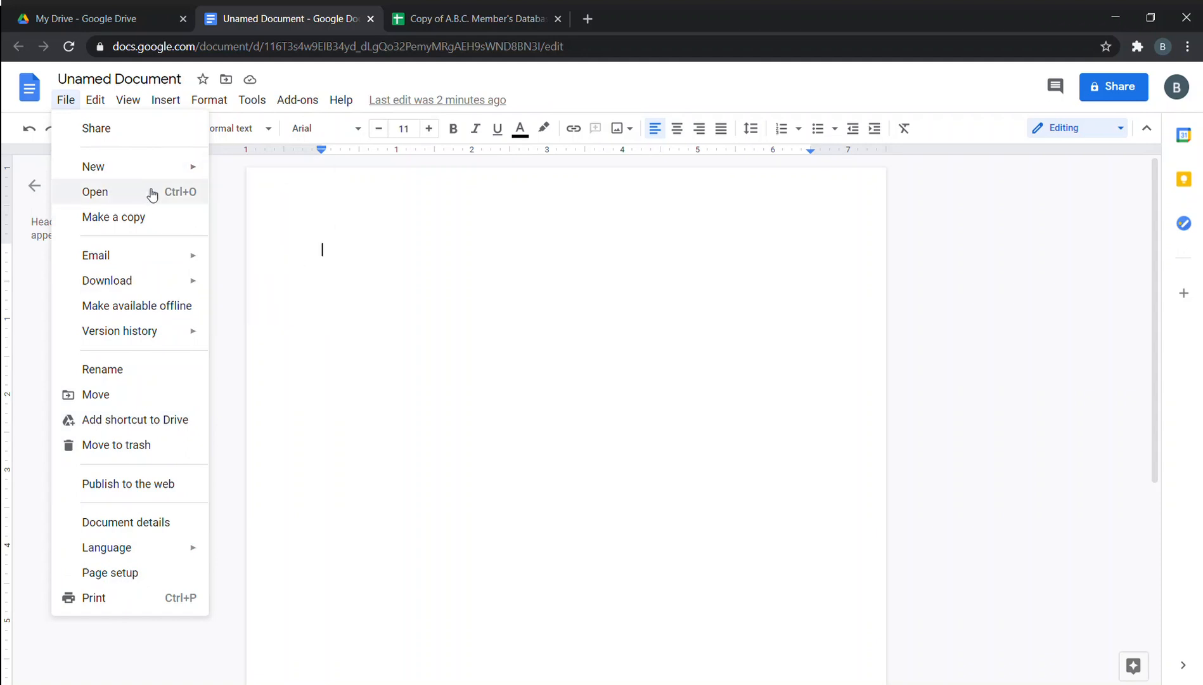
{"action": "mouse_move", "coordinate": [140, 261]}
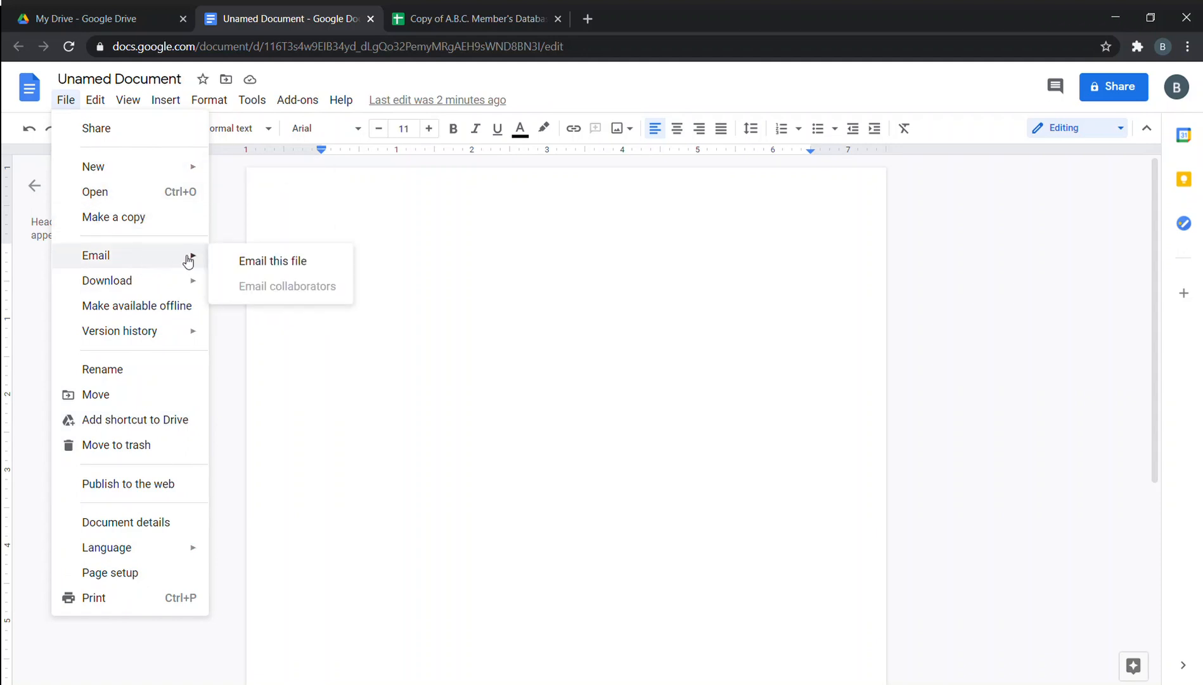
{"action": "mouse_move", "coordinate": [174, 274]}
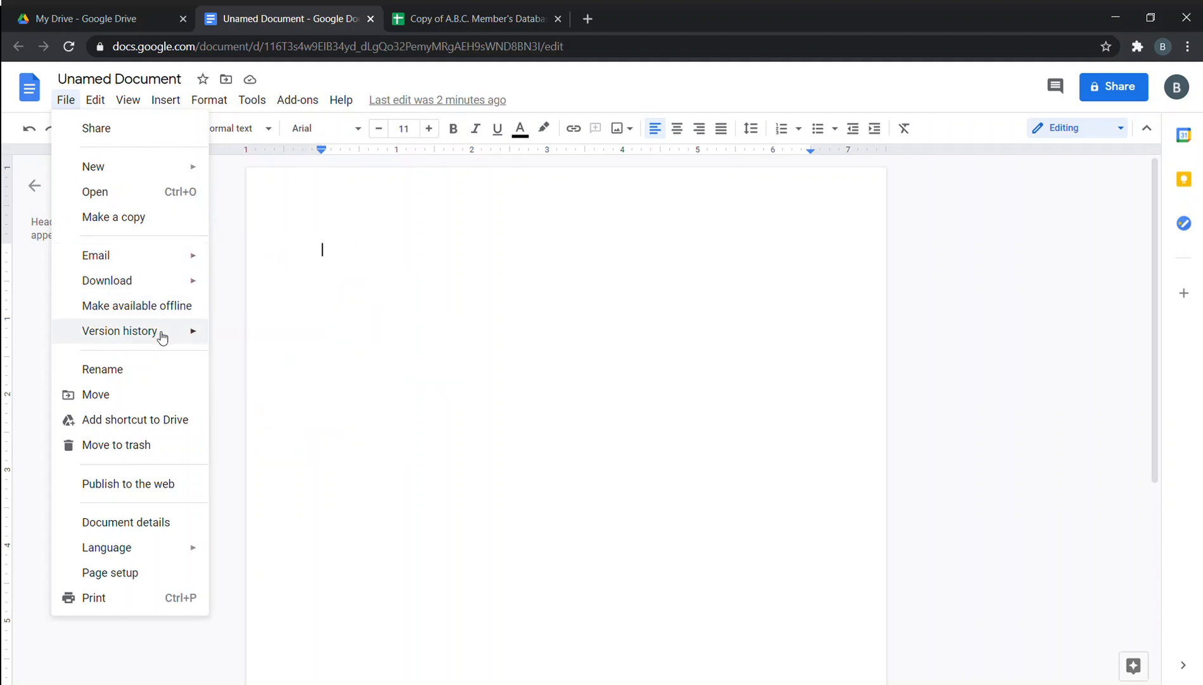
{"action": "mouse_move", "coordinate": [162, 338]}
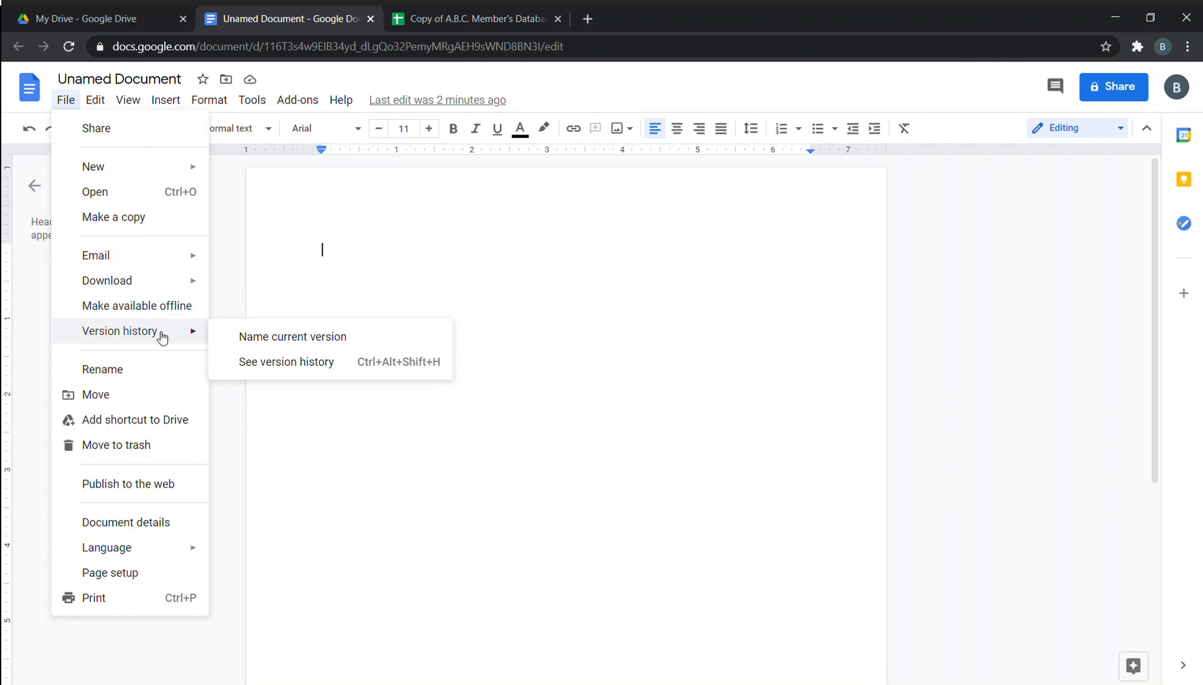
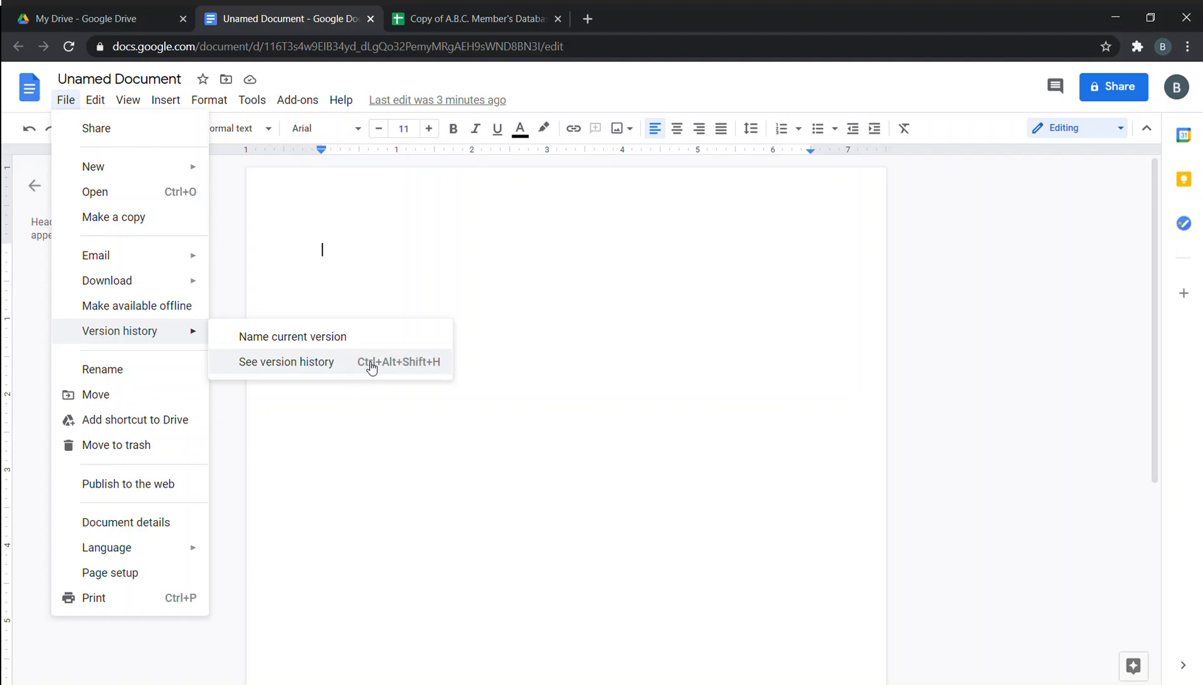
Dismiss the Version history submenu, leaving the empty Unamed Document page in view.
{"action": "left_click", "coordinate": [364, 435]}
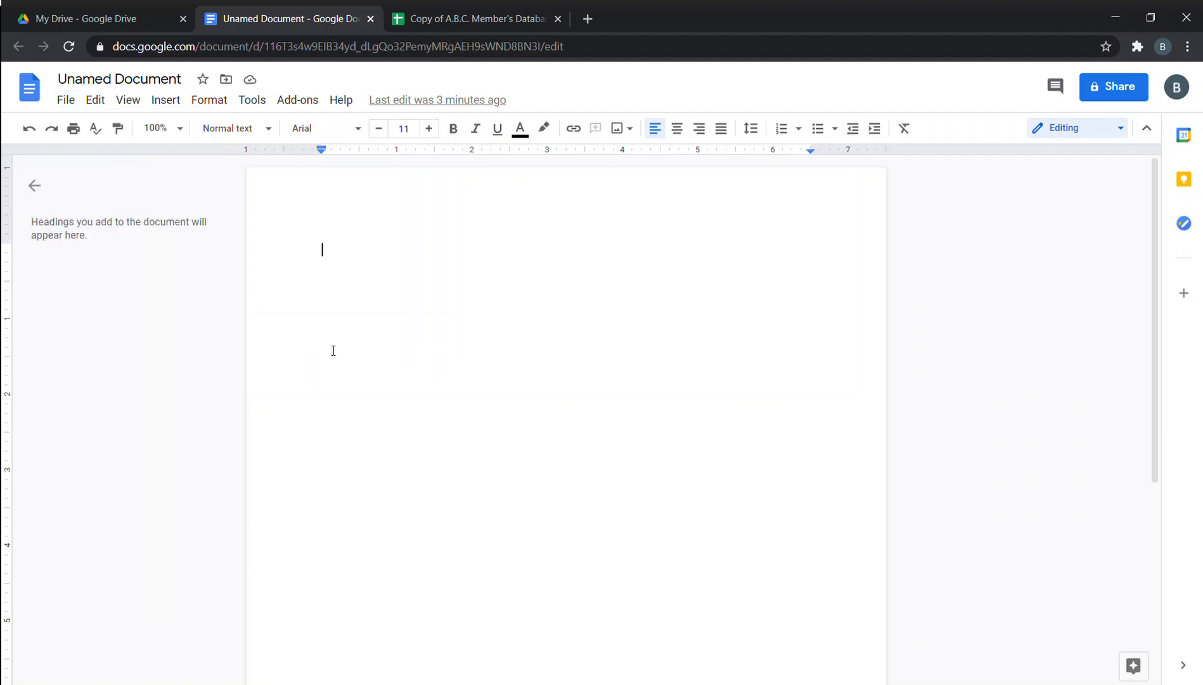
{"action": "left_click", "coordinate": [472, 17]}
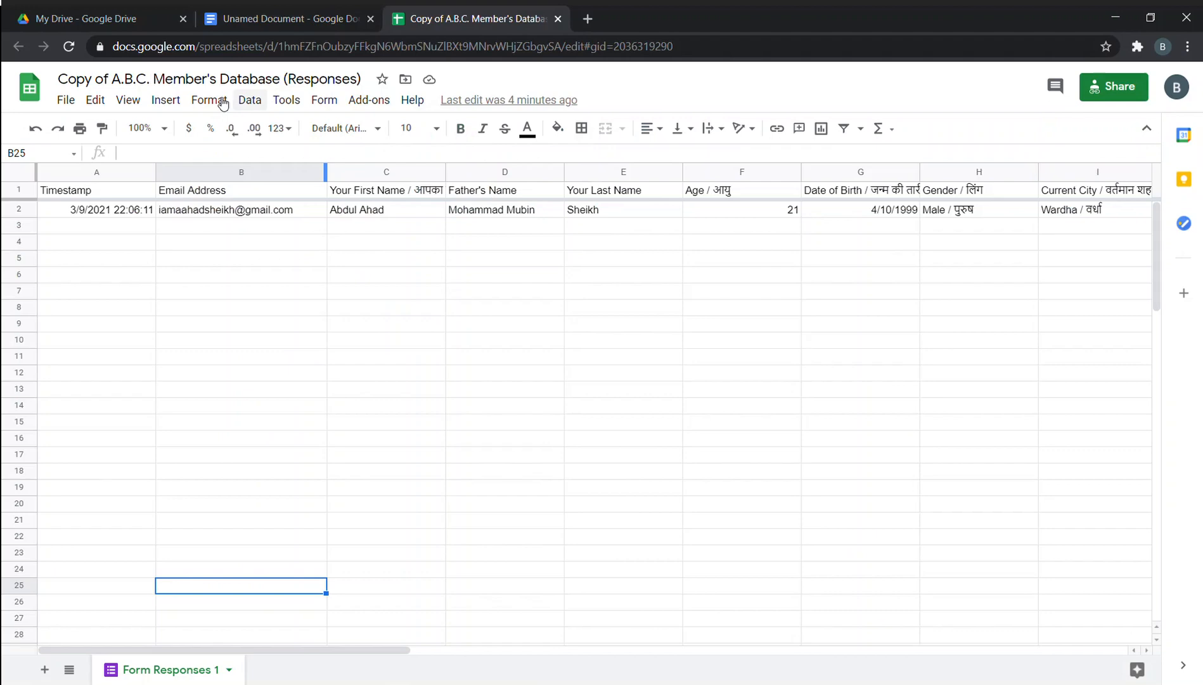
{"action": "left_click", "coordinate": [66, 99]}
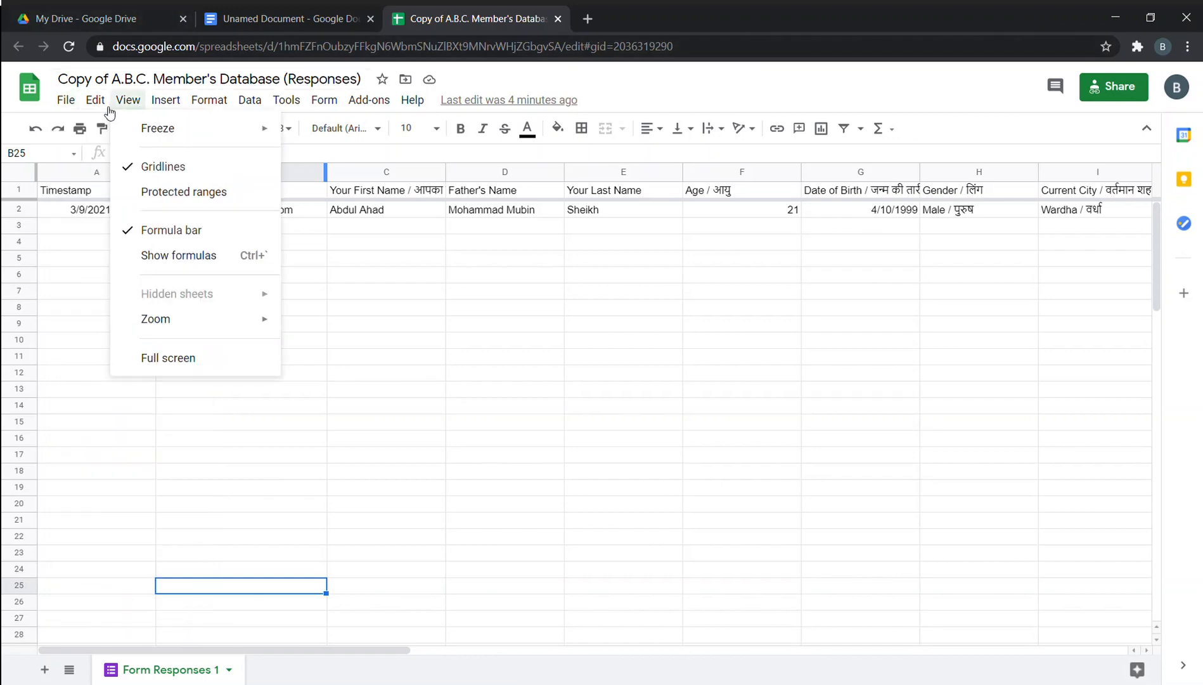
{"action": "mouse_move", "coordinate": [95, 99]}
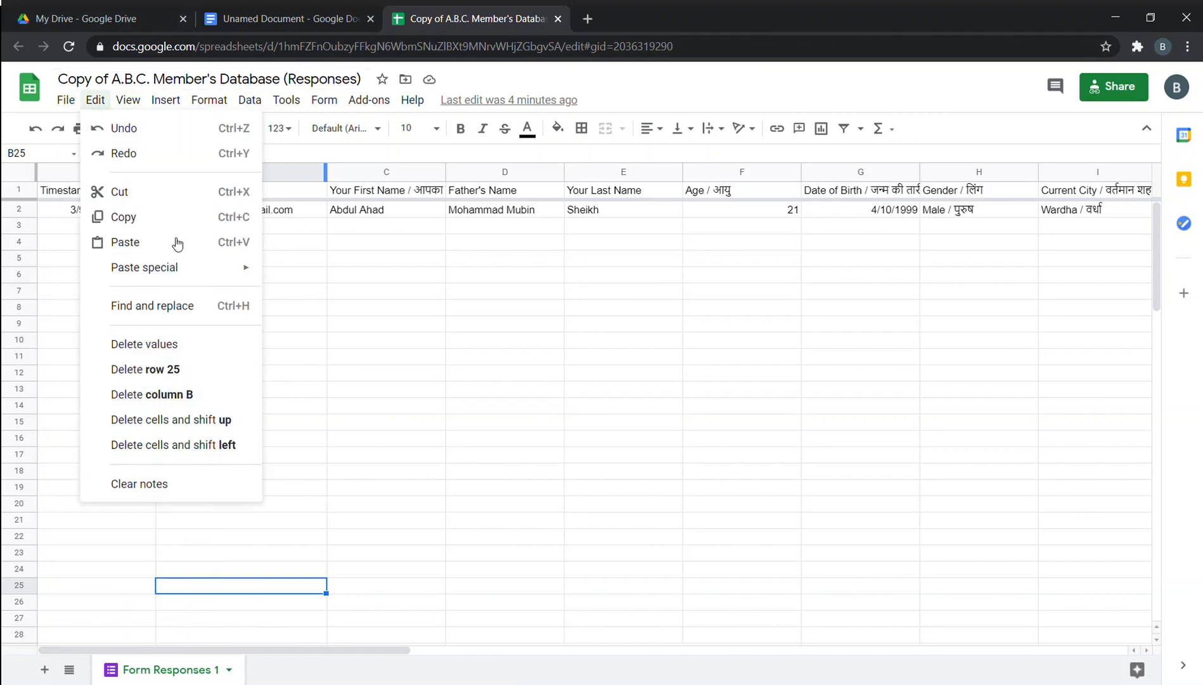
{"action": "left_click", "coordinate": [143, 97]}
{"action": "left_click", "coordinate": [142, 101]}
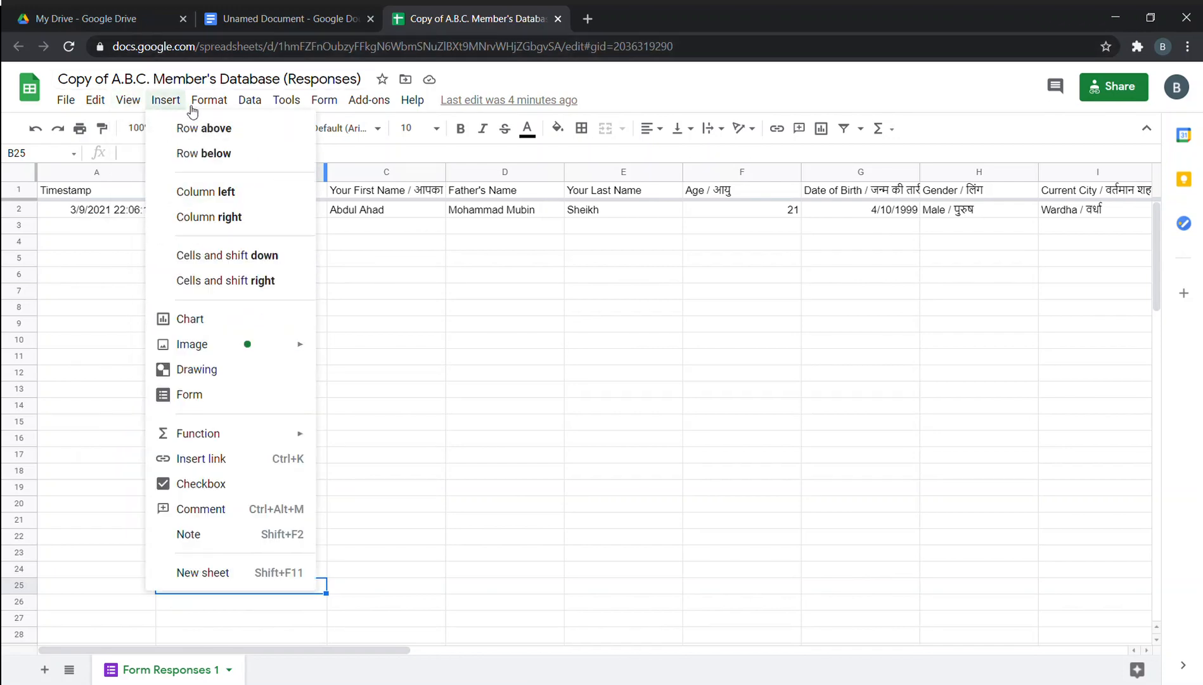
{"action": "mouse_move", "coordinate": [246, 107]}
{"action": "left_click", "coordinate": [309, 15]}
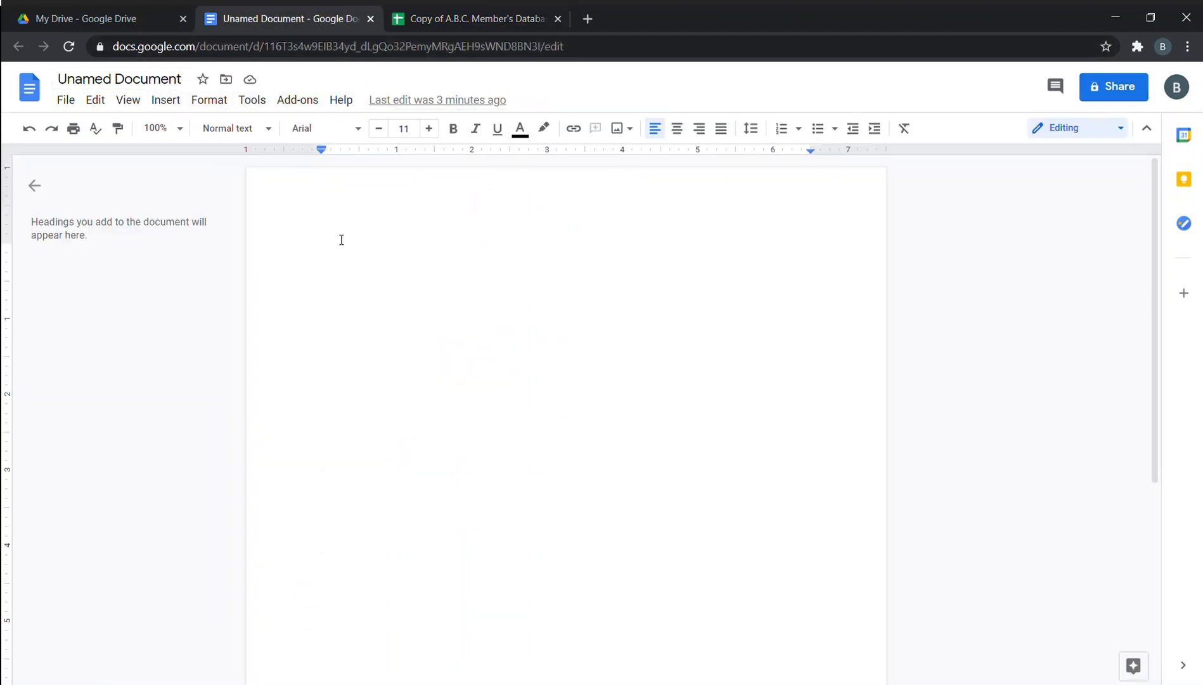
Close the Unamed Document, add a blank Sheet2, and return to Form Responses 1.
{"action": "left_click", "coordinate": [371, 19]}
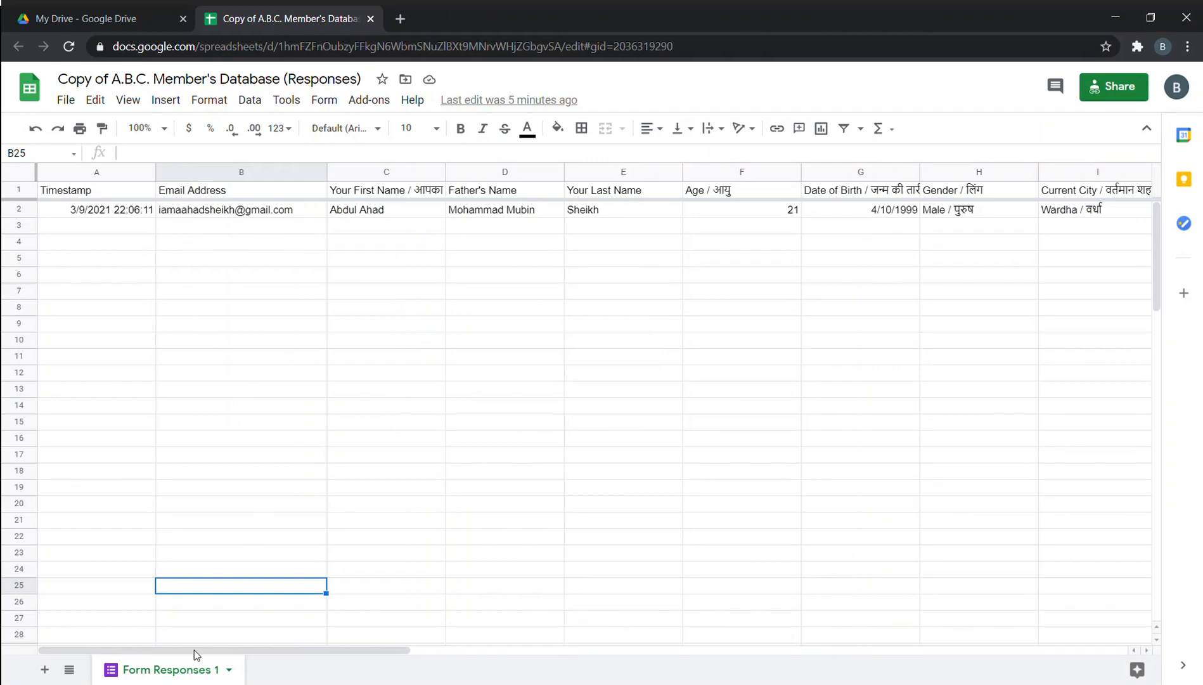
{"action": "left_click", "coordinate": [53, 671]}
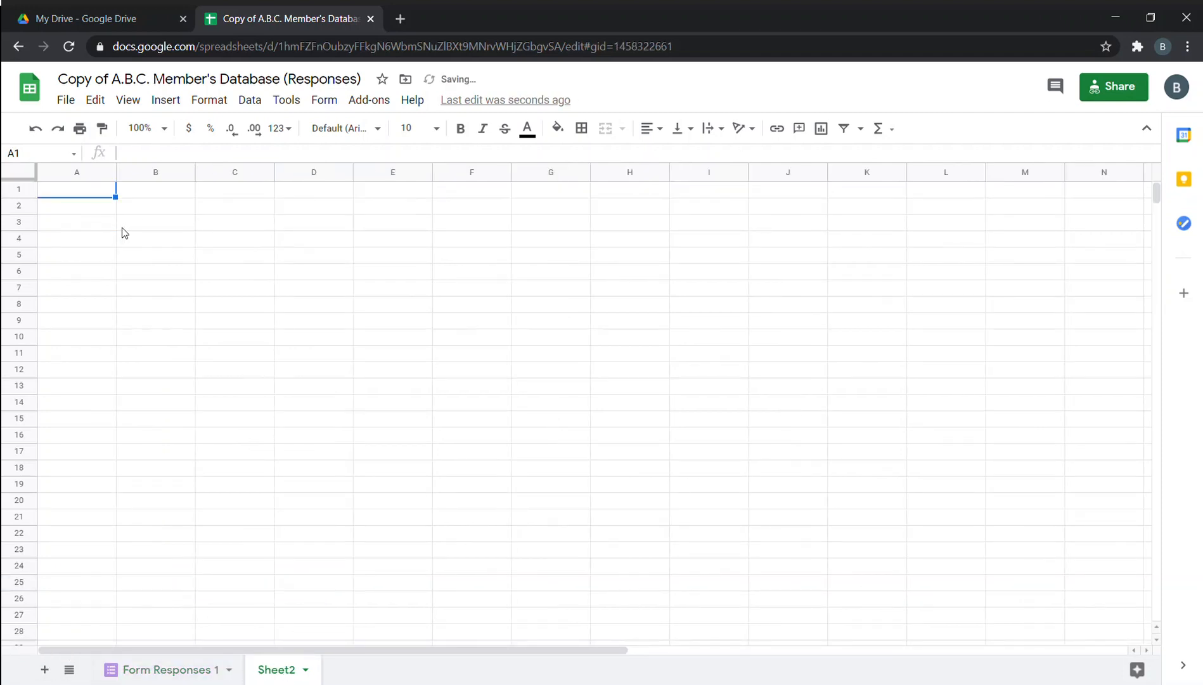
{"action": "left_click", "coordinate": [163, 671]}
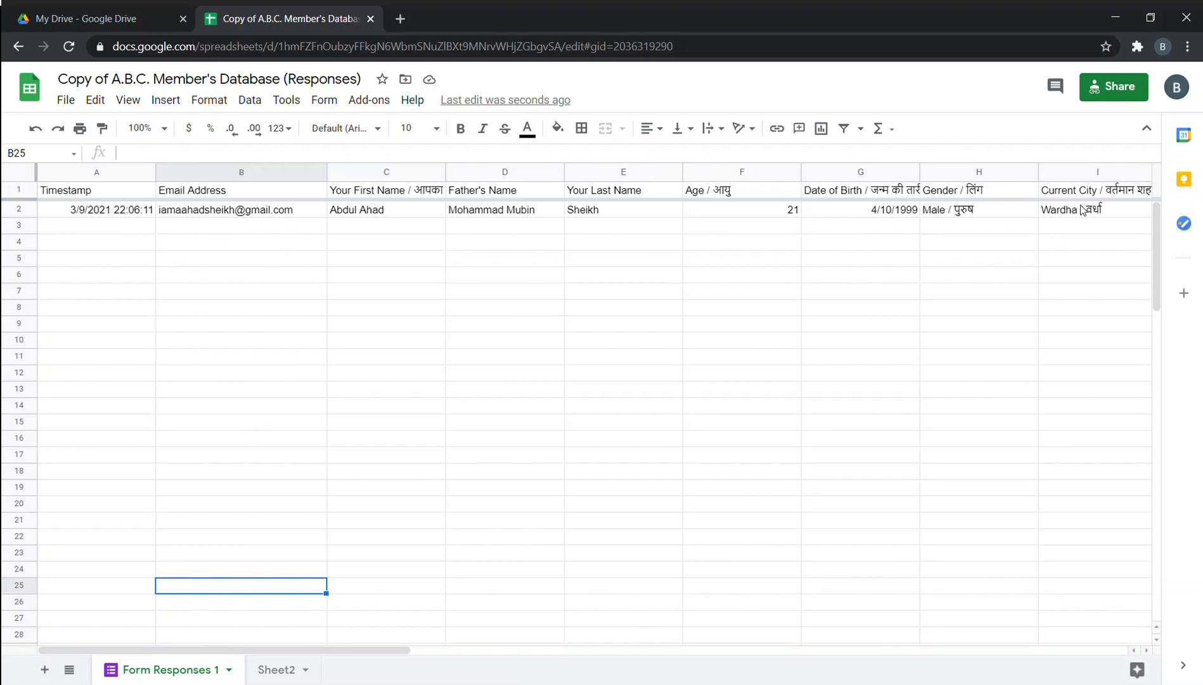
Overwrite the college name BDCE in O2 with DMIETER, then go to My Drive.
{"action": "left_click_drag", "start_coordinate": [390, 646], "coordinate": [733, 648]}
{"action": "double_click", "coordinate": [821, 214]}
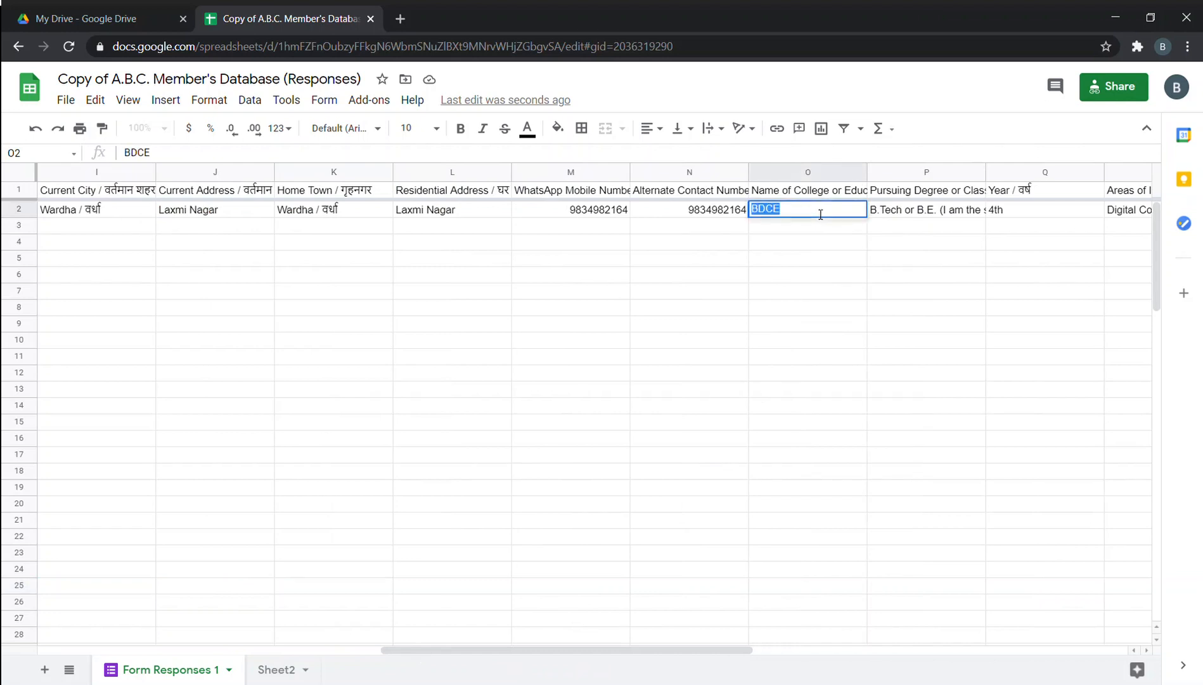
{"action": "type", "text": "D"}
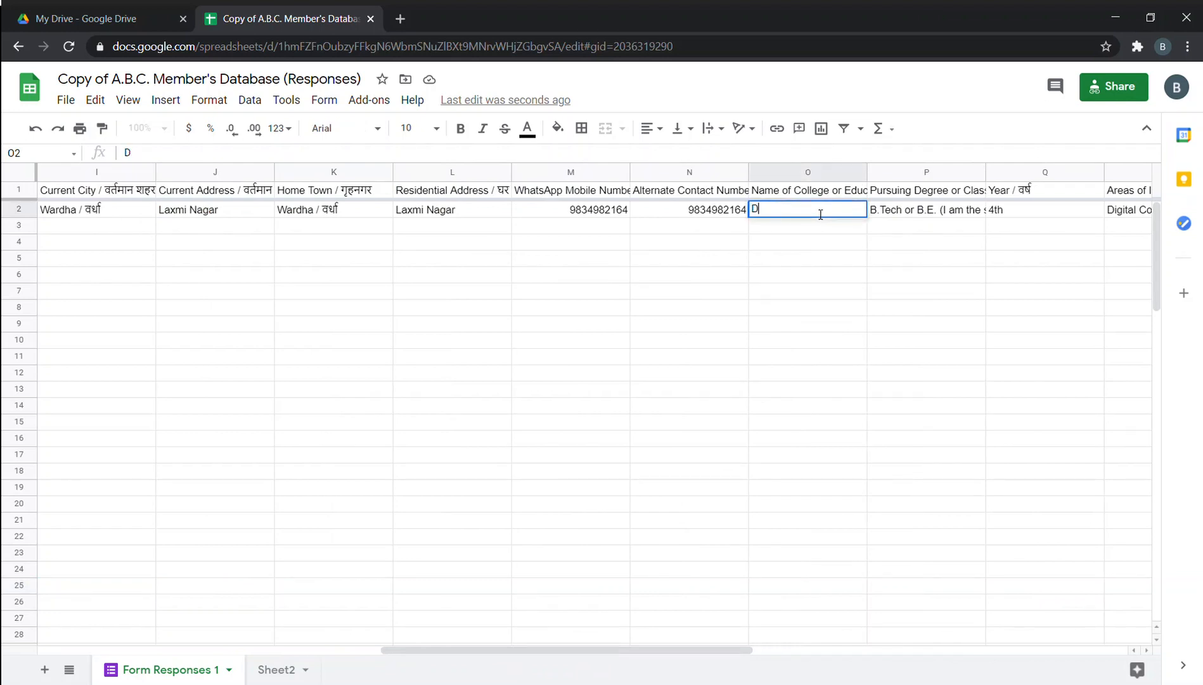
{"action": "type", "text": "MIETER"}
{"action": "left_click", "coordinate": [825, 307]}
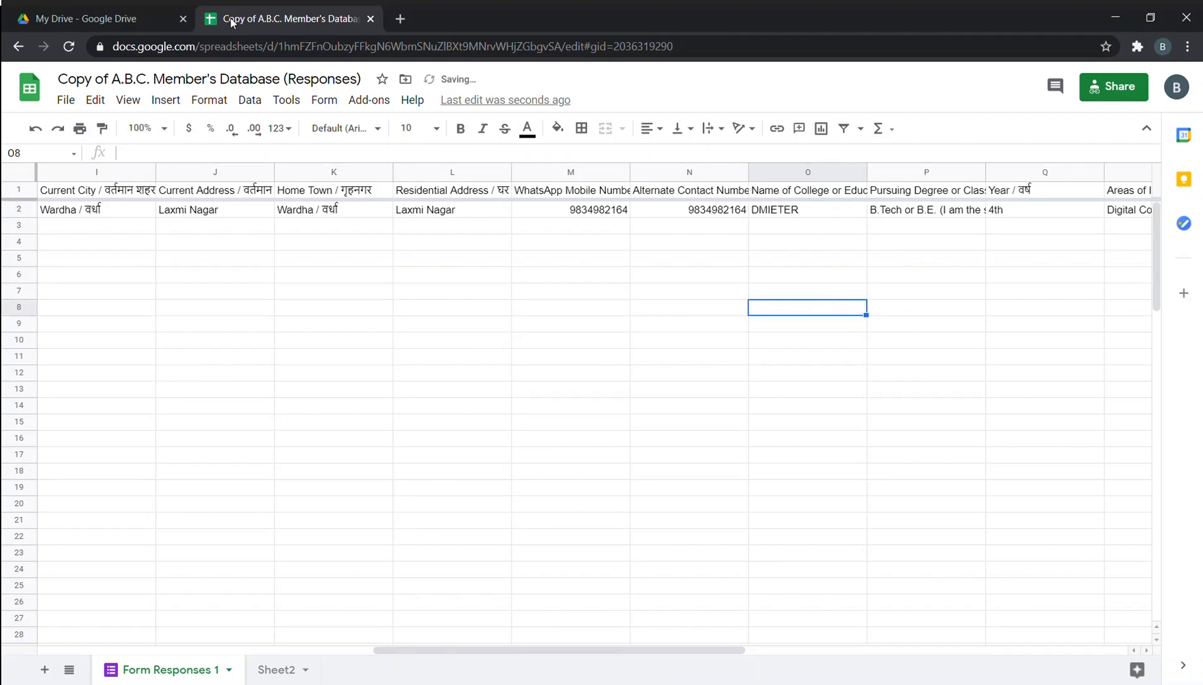
{"action": "left_click", "coordinate": [90, 10]}
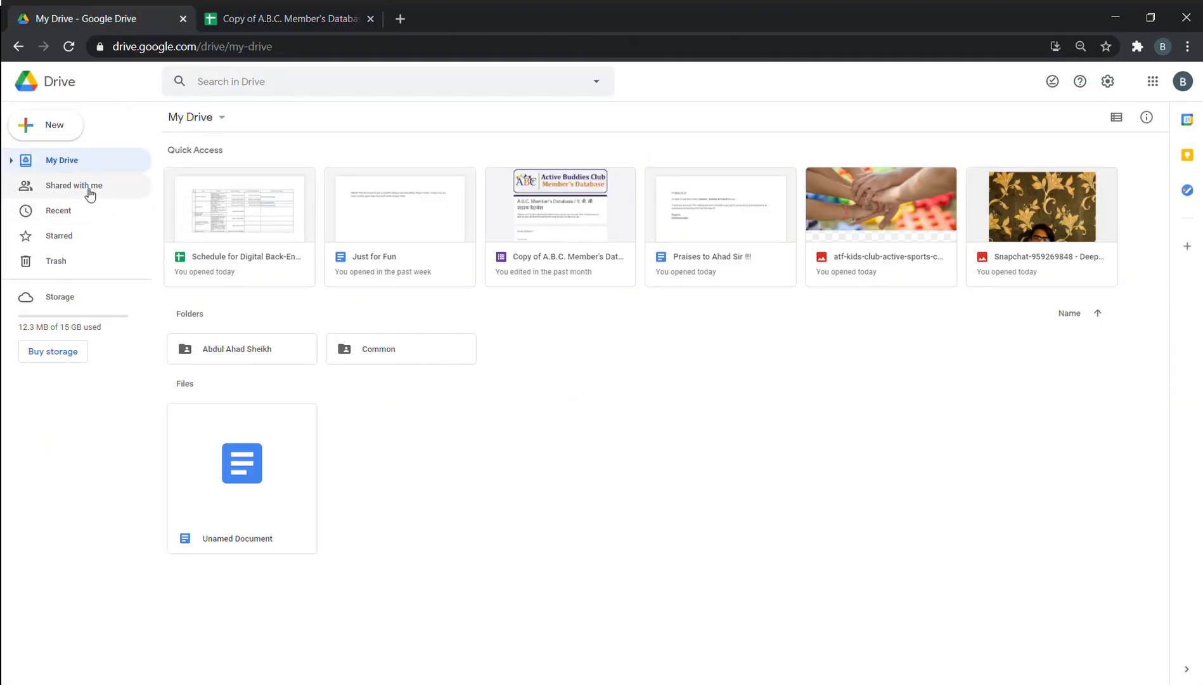
Browse into Common > Resources and open the copied A.B.C. Member's Database form.
{"action": "double_click", "coordinate": [350, 353]}
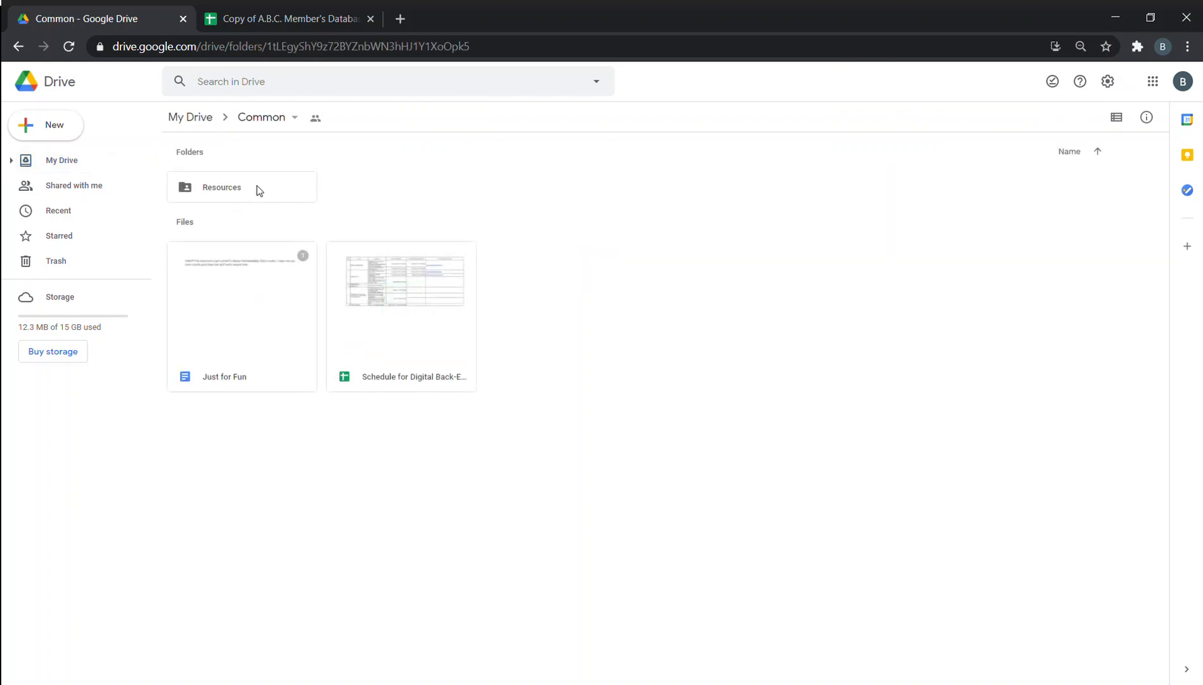
{"action": "double_click", "coordinate": [256, 185]}
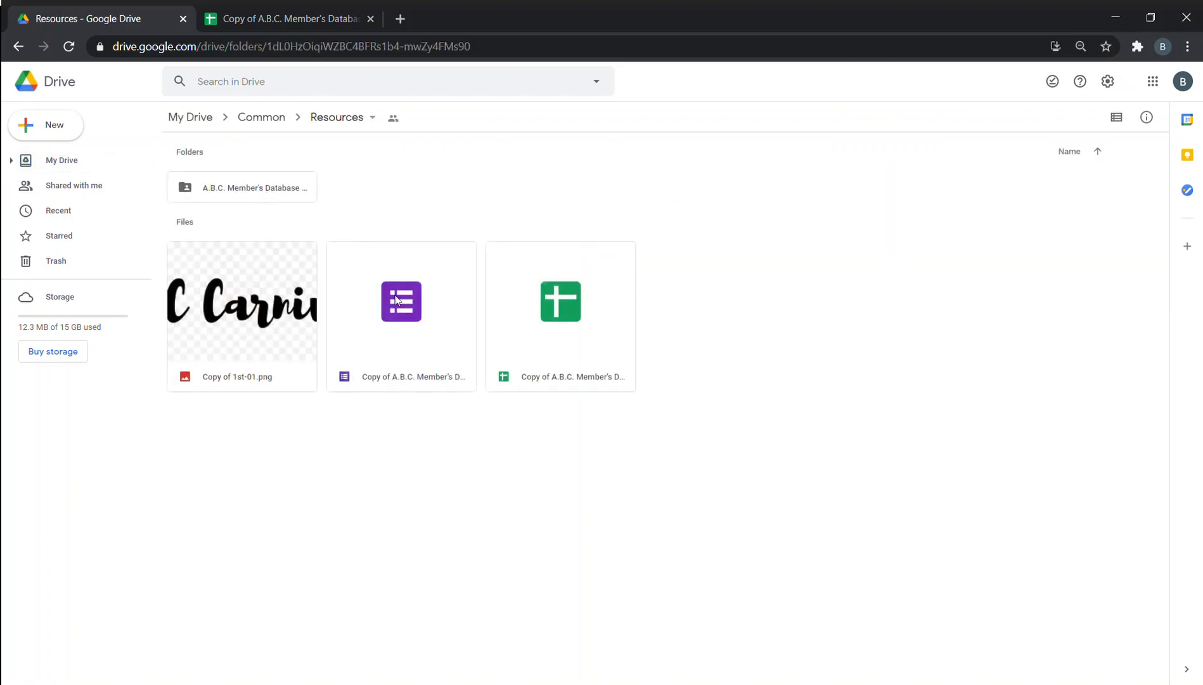
{"action": "double_click", "coordinate": [396, 301]}
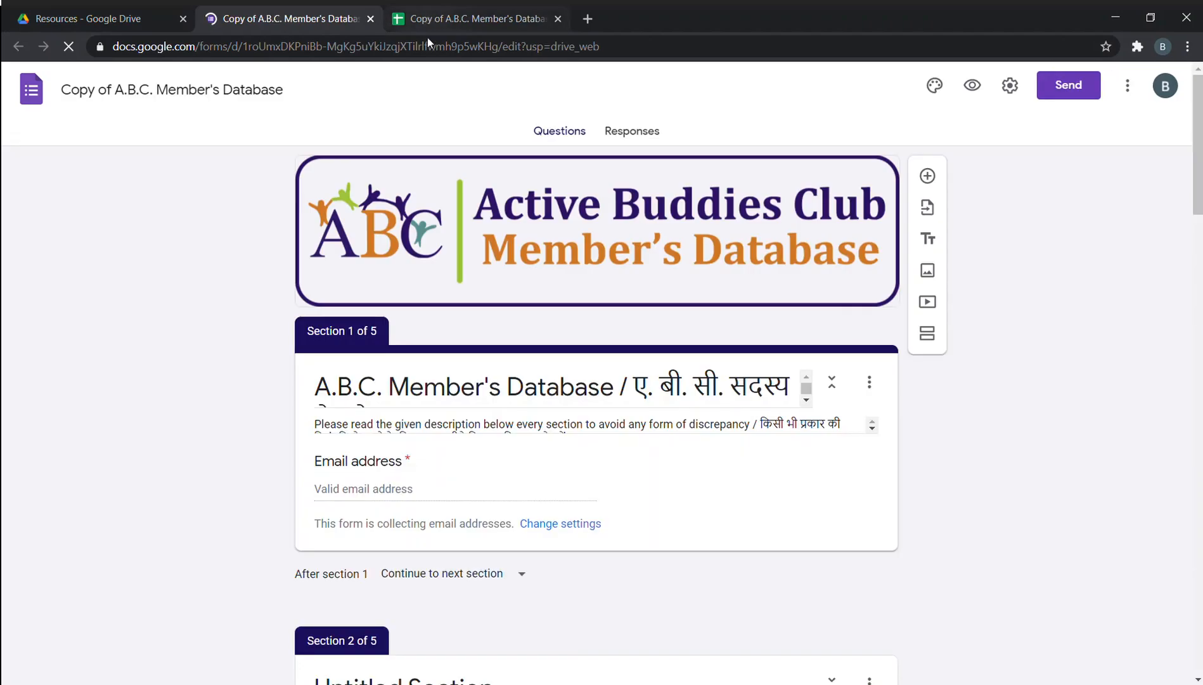
Scroll through the form's single response to its college answer BDCE, then return to the spreadsheet.
{"action": "left_click", "coordinate": [647, 131]}
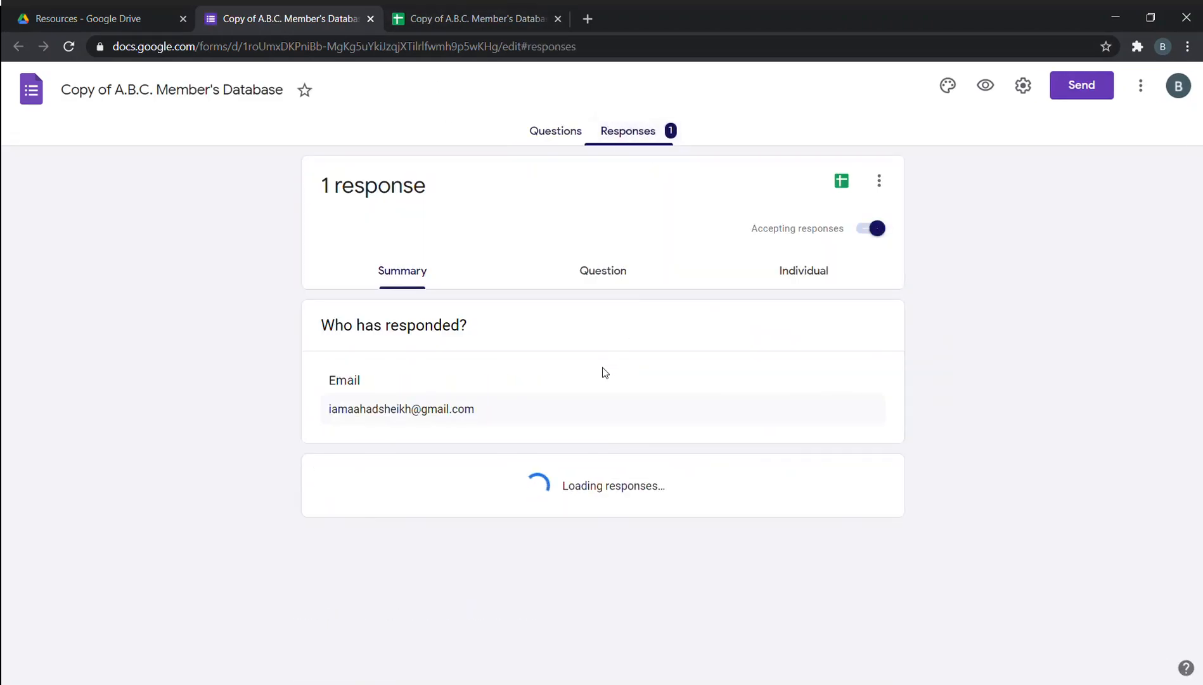
{"action": "scroll", "coordinate": [603, 372], "scroll_direction": "down", "scroll_amount": 10}
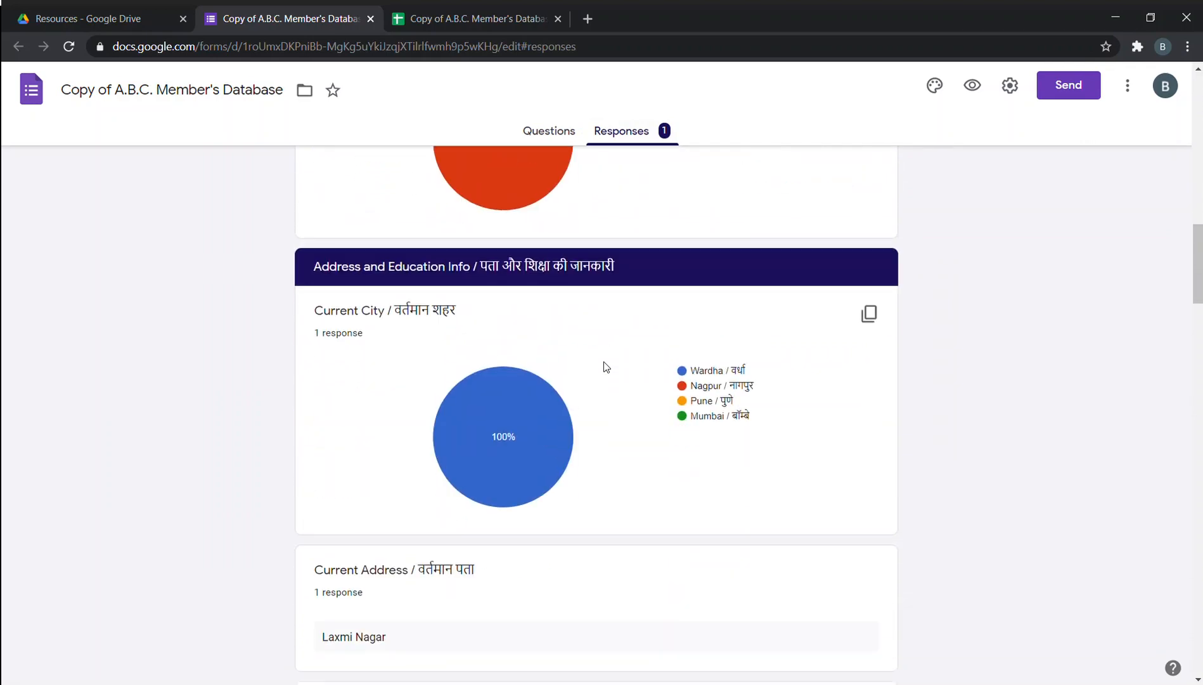
{"action": "scroll", "coordinate": [604, 366], "scroll_direction": "down", "scroll_amount": 14}
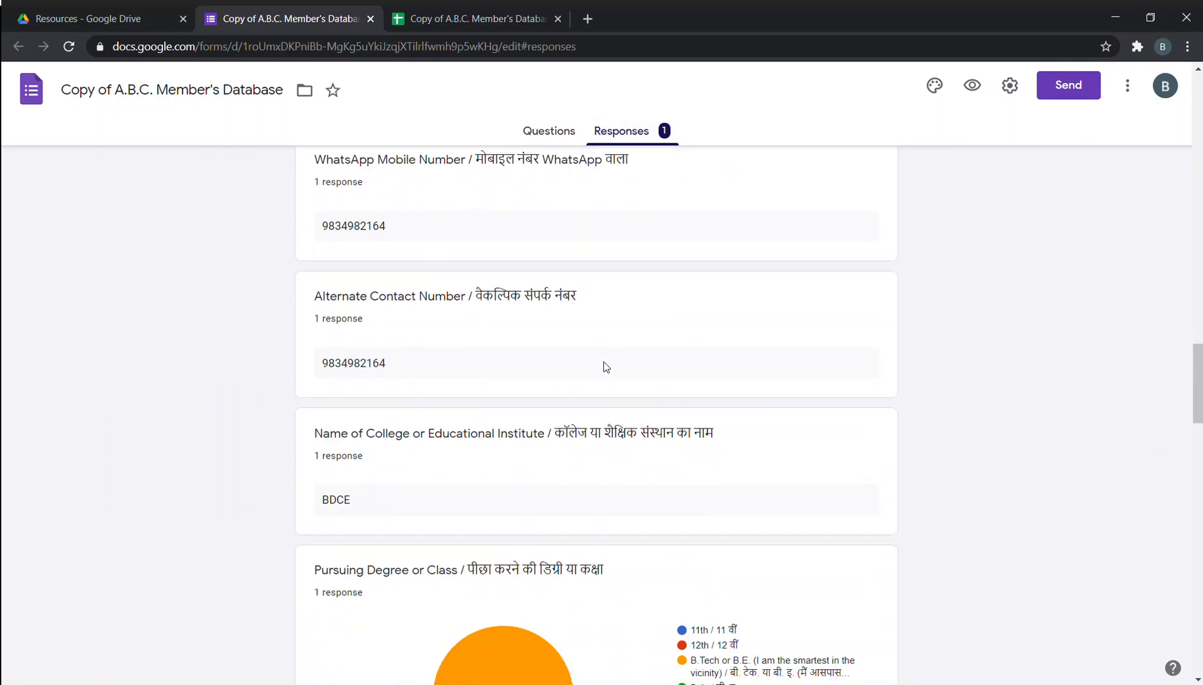
{"action": "scroll", "coordinate": [604, 362], "scroll_direction": "down", "scroll_amount": 3}
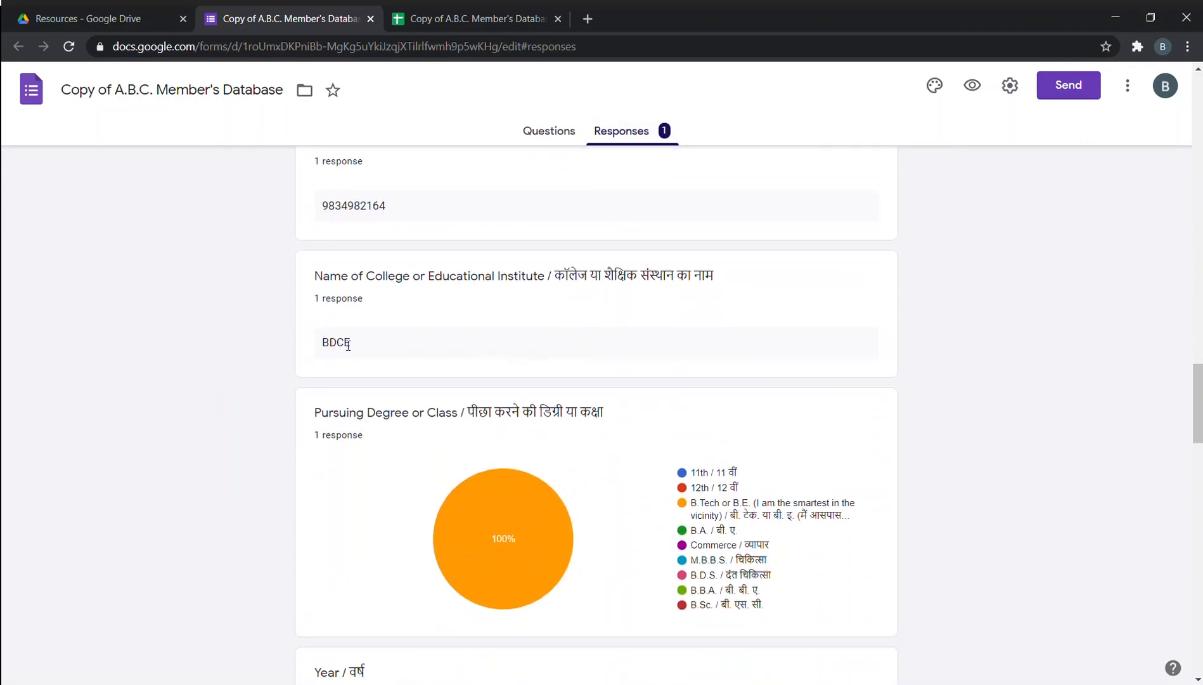
{"action": "left_click", "coordinate": [449, 11]}
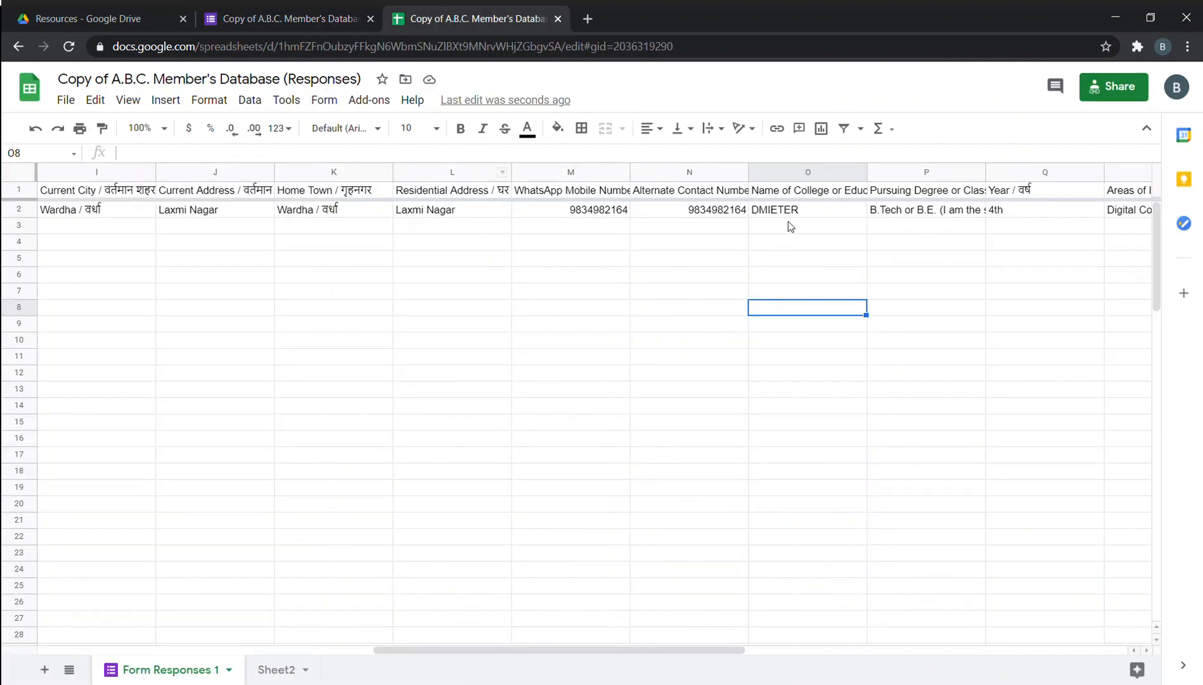
Compare the DMIETER value in O2 with the form's recorded college answer BDCE.
{"action": "left_click", "coordinate": [808, 212]}
{"action": "left_click", "coordinate": [759, 409]}
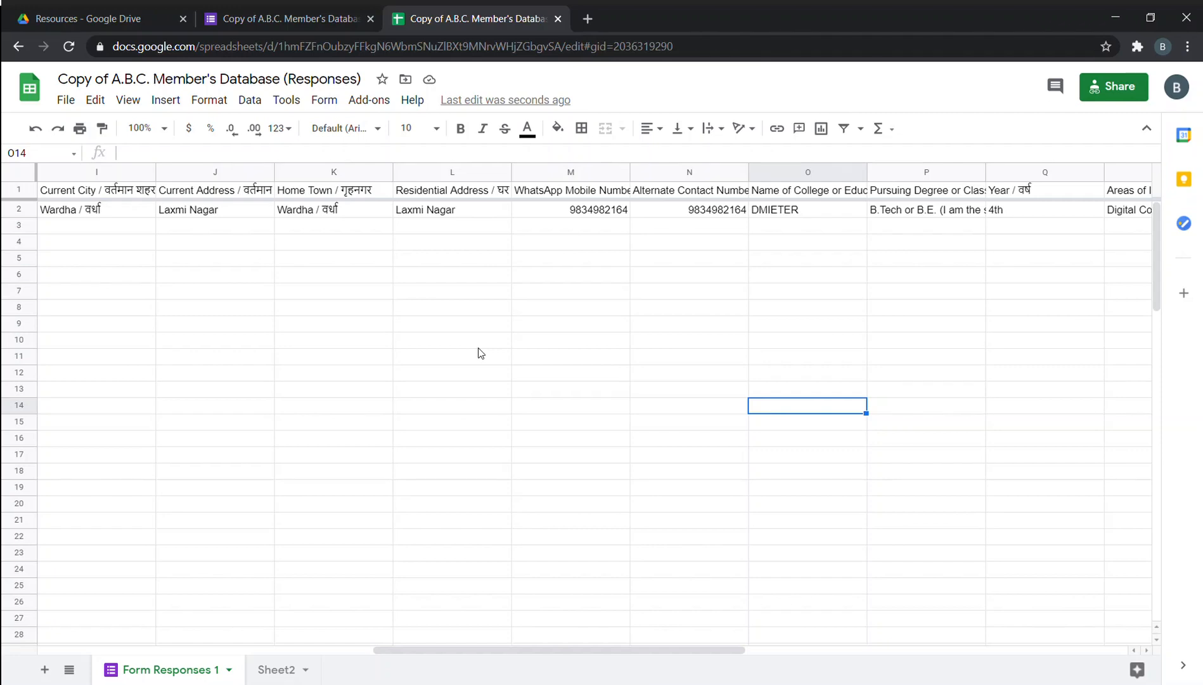
{"action": "left_click", "coordinate": [815, 213]}
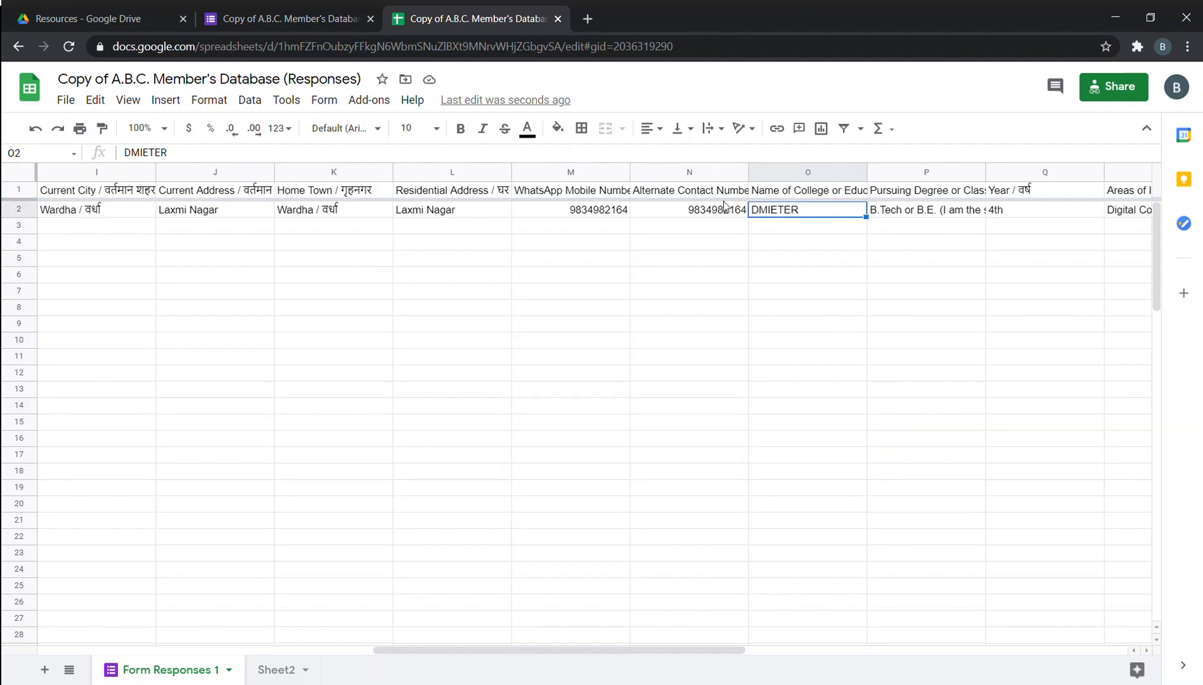
{"action": "left_click", "coordinate": [264, 14]}
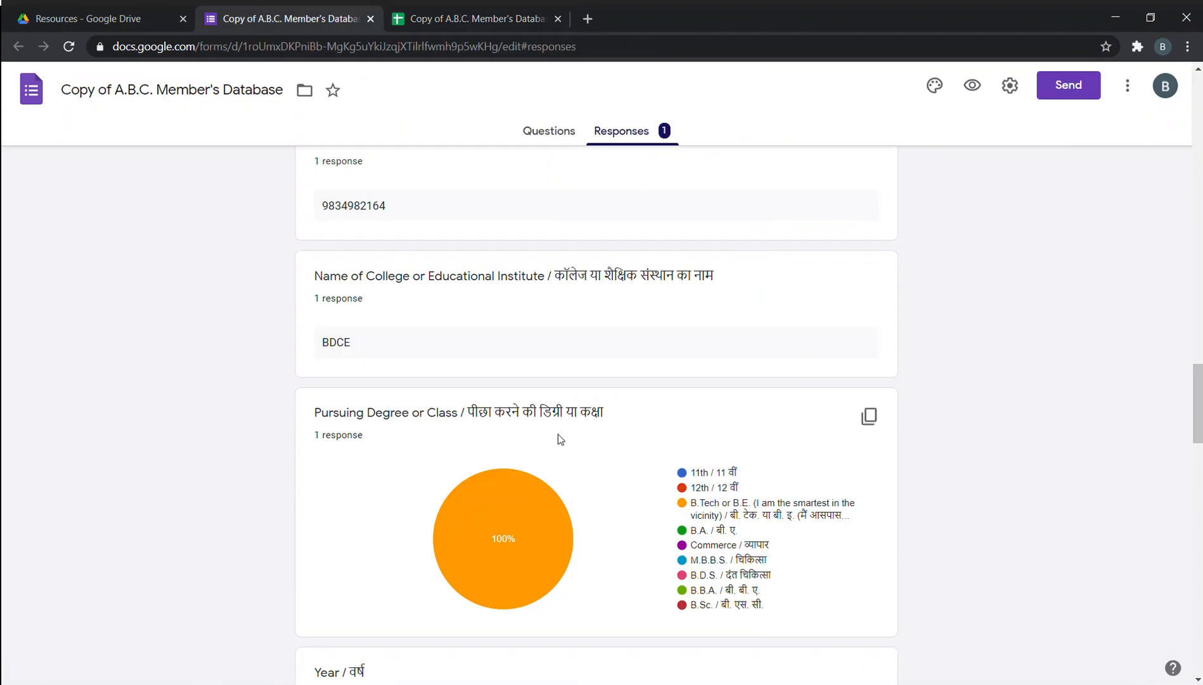
{"action": "left_click", "coordinate": [460, 19]}
{"action": "left_click", "coordinate": [279, 16]}
{"action": "left_click_drag", "start_coordinate": [358, 348], "coordinate": [314, 349]}
{"action": "left_click", "coordinate": [439, 11]}
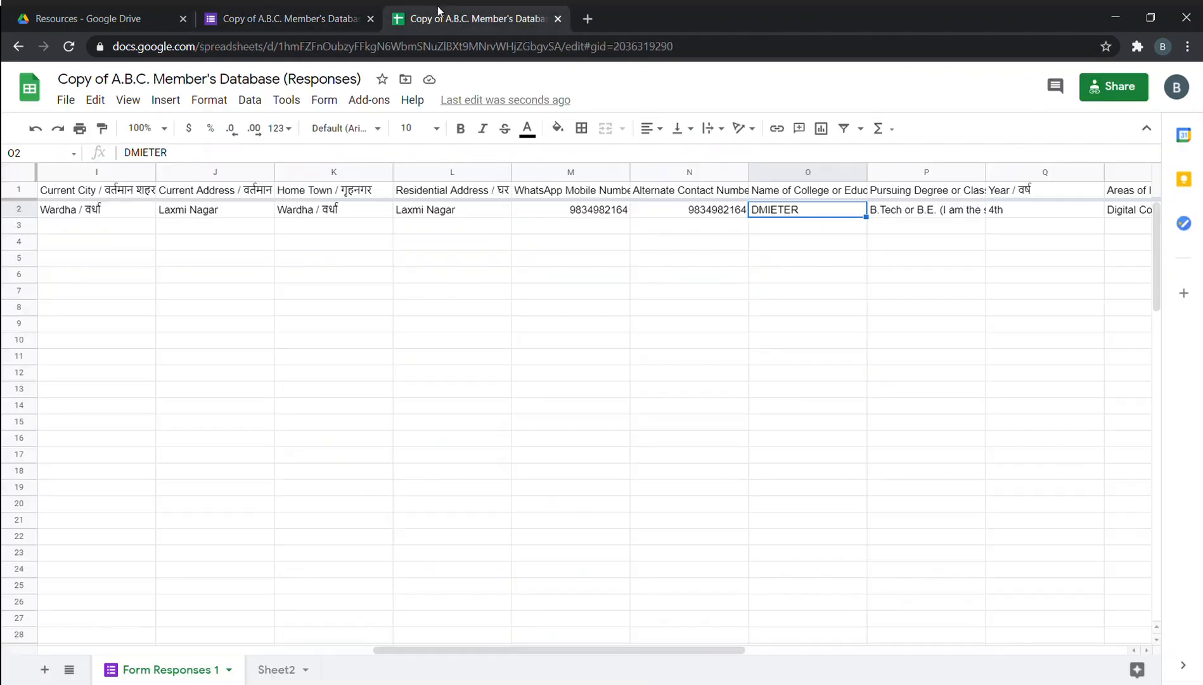
Undo the O2 edit with Ctrl+Z so the college name reads BDCE again.
{"action": "left_click", "coordinate": [768, 225]}
{"action": "left_click", "coordinate": [810, 294]}
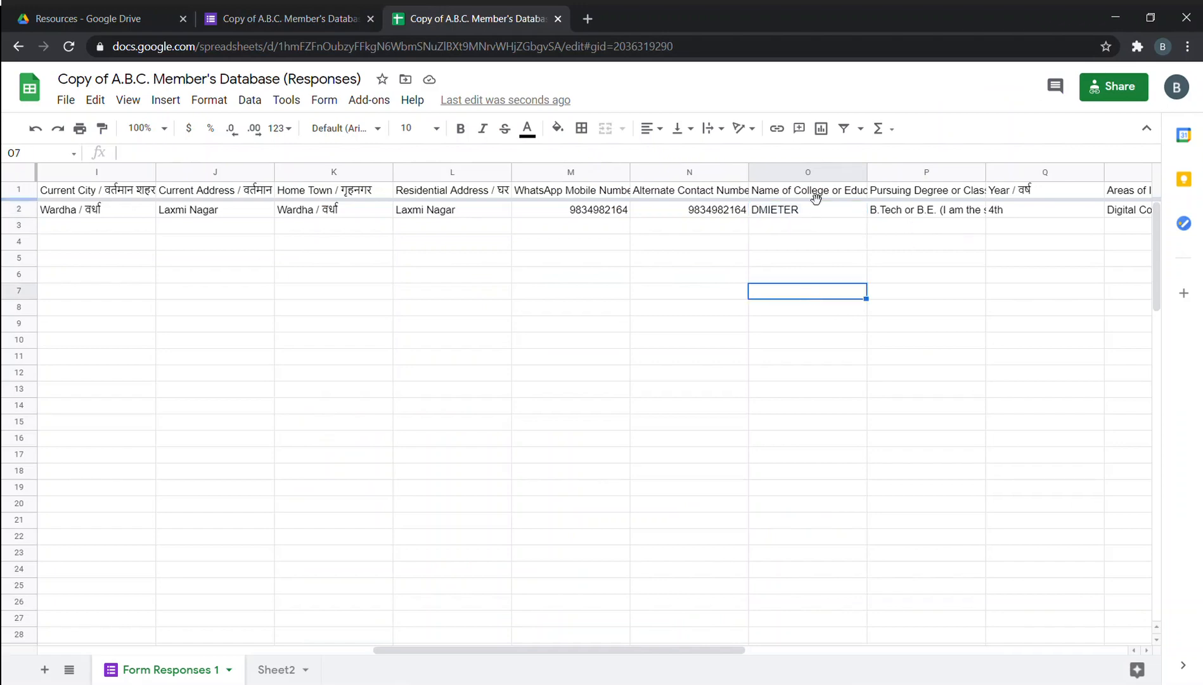
{"action": "left_click", "coordinate": [809, 212]}
{"action": "left_click", "coordinate": [769, 412]}
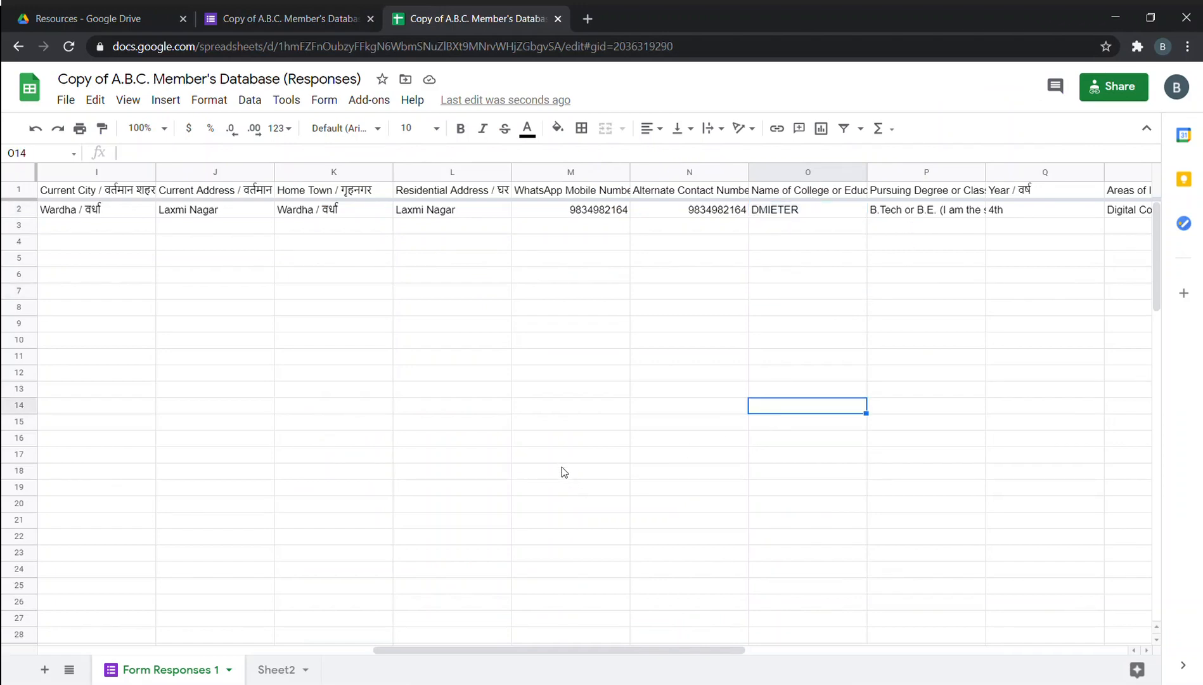
{"action": "key", "text": "ctrl+z"}
{"action": "left_click", "coordinate": [653, 442]}
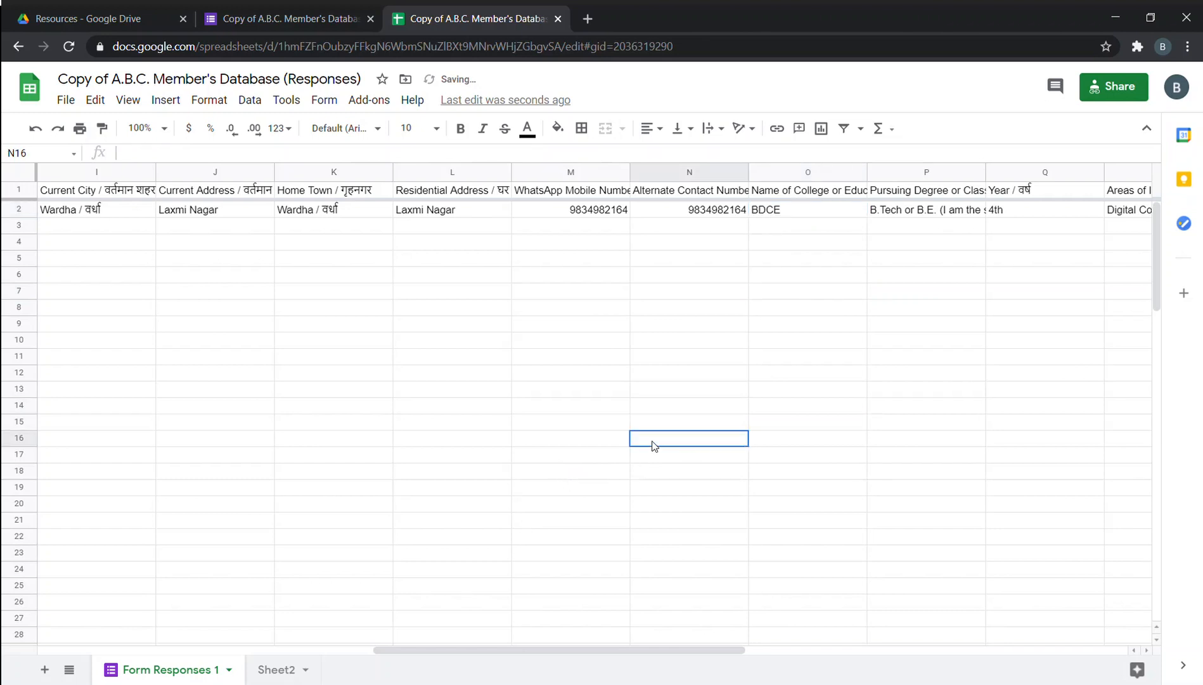
{"action": "left_click", "coordinate": [278, 669]}
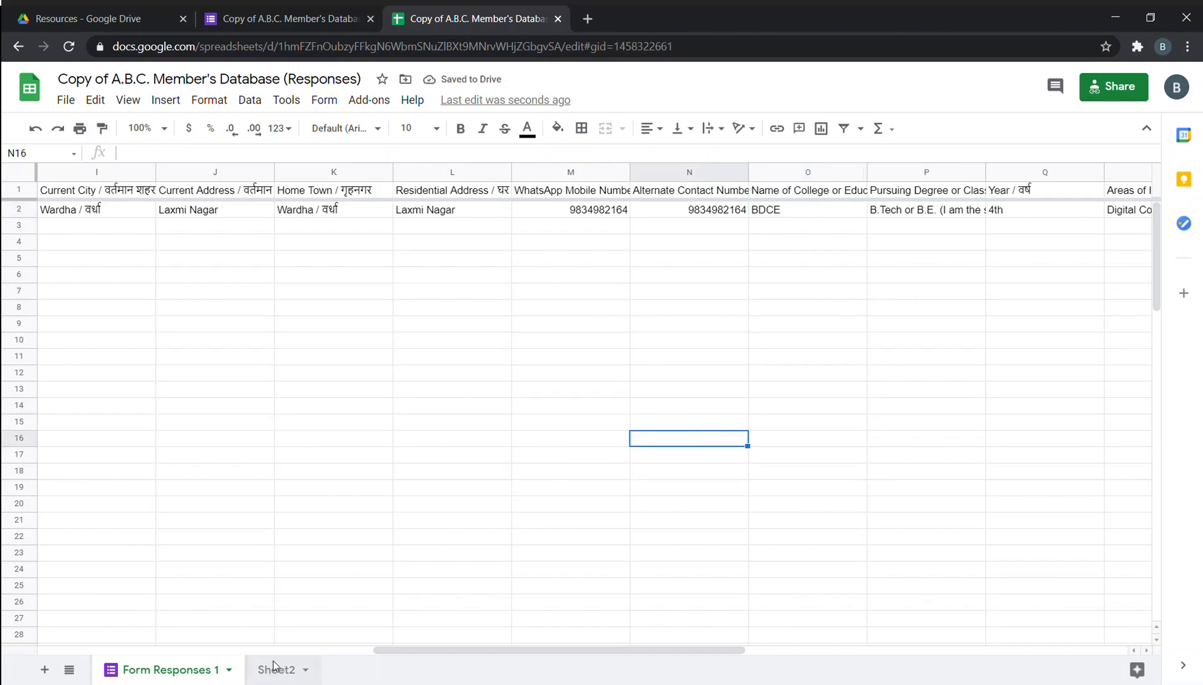
Rename the Sheet2 tab to 'Duplicate Data Sheet'.
{"action": "double_click", "coordinate": [274, 675]}
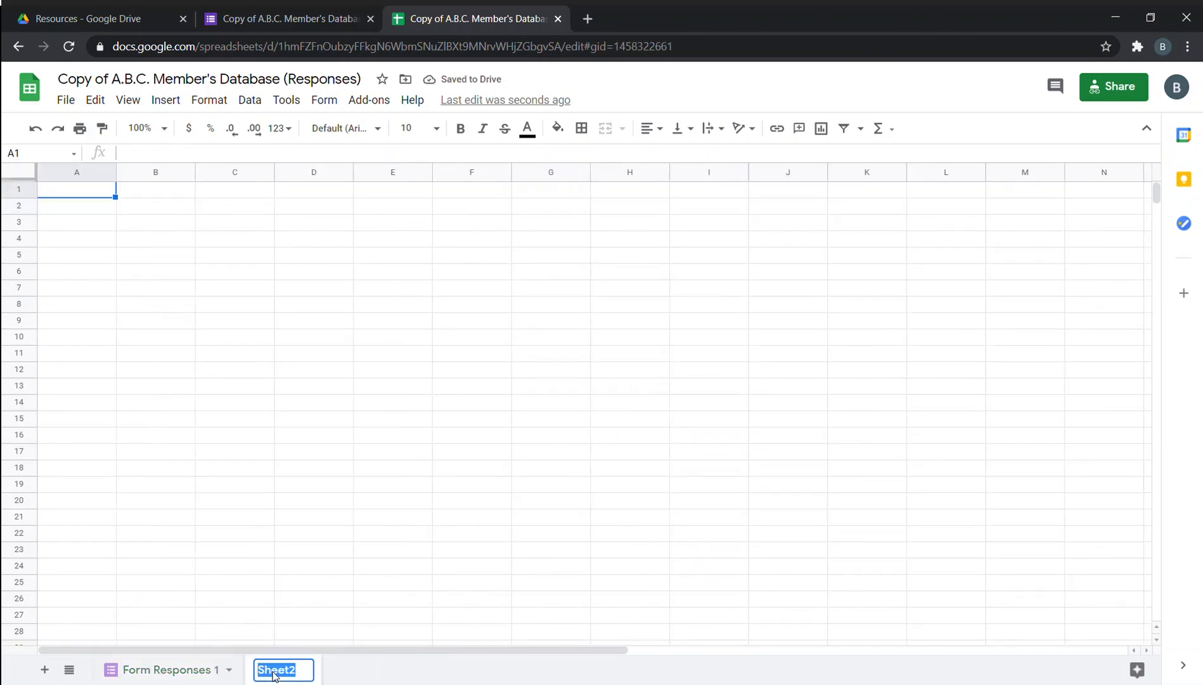
{"action": "type", "text": "Diup"}
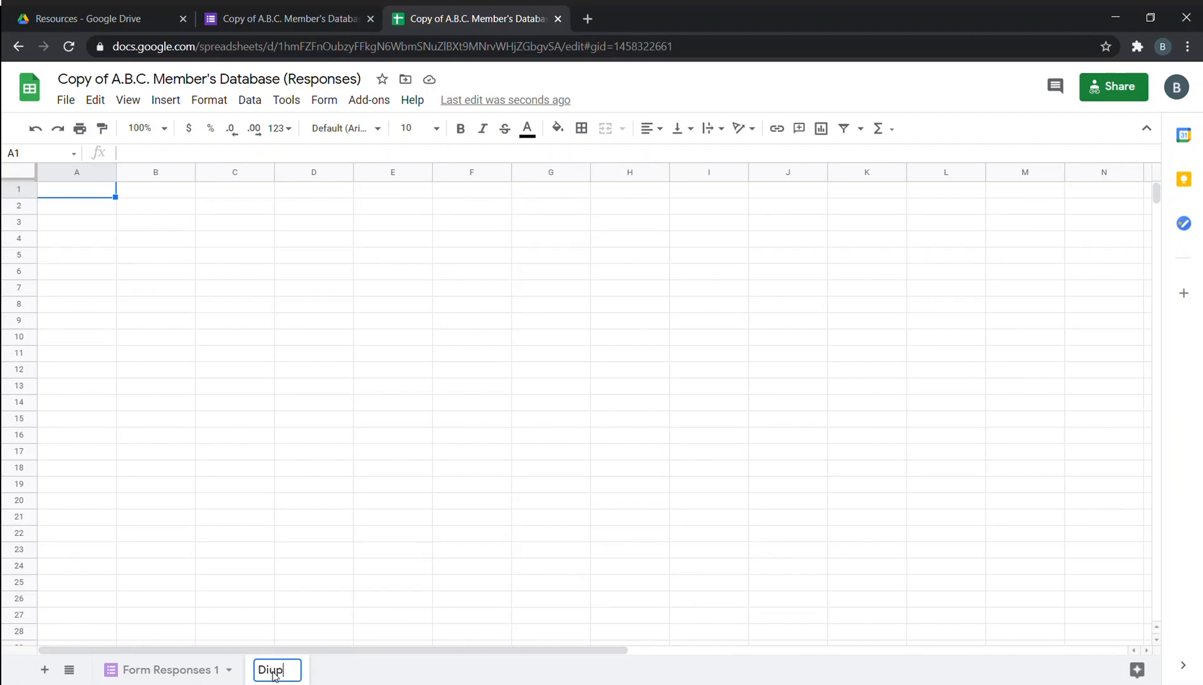
{"action": "key", "text": "BackSpace"}
{"action": "key", "text": "BackSpace"}
{"action": "key", "text": "BackSpace"}
{"action": "type", "text": "uppl"}
{"action": "key", "text": "BackSpace"}
{"action": "key", "text": "BackSpace"}
{"action": "type", "text": "licate"}
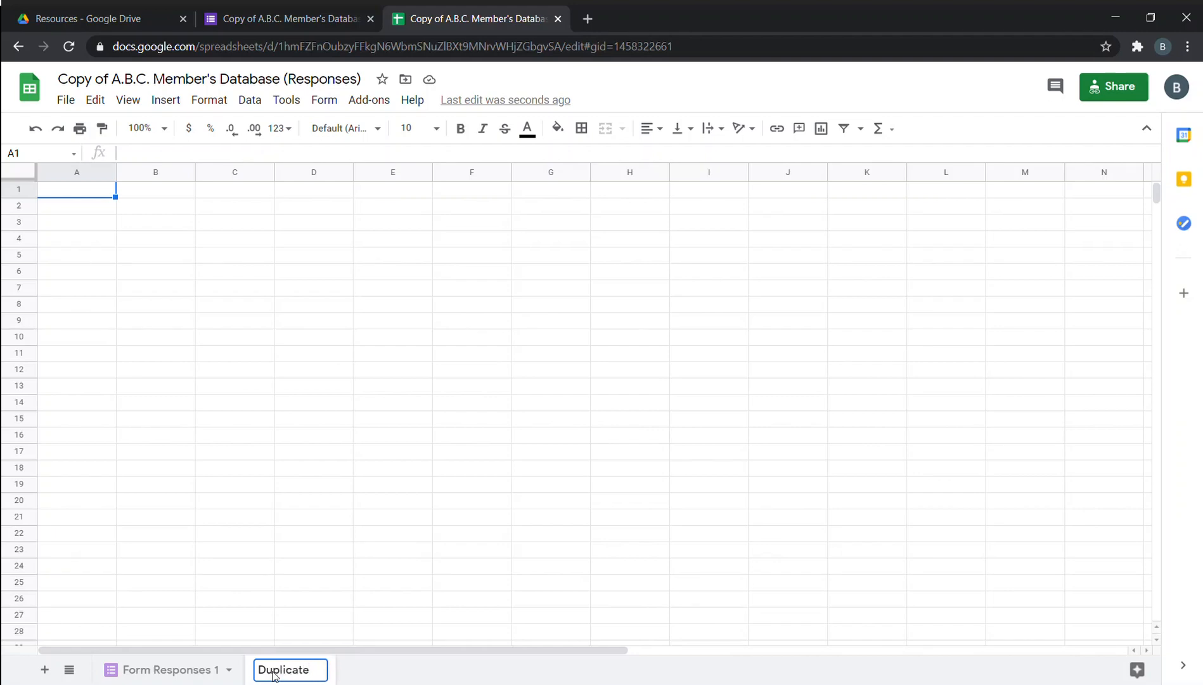
{"action": "type", "text": " Data Sh"}
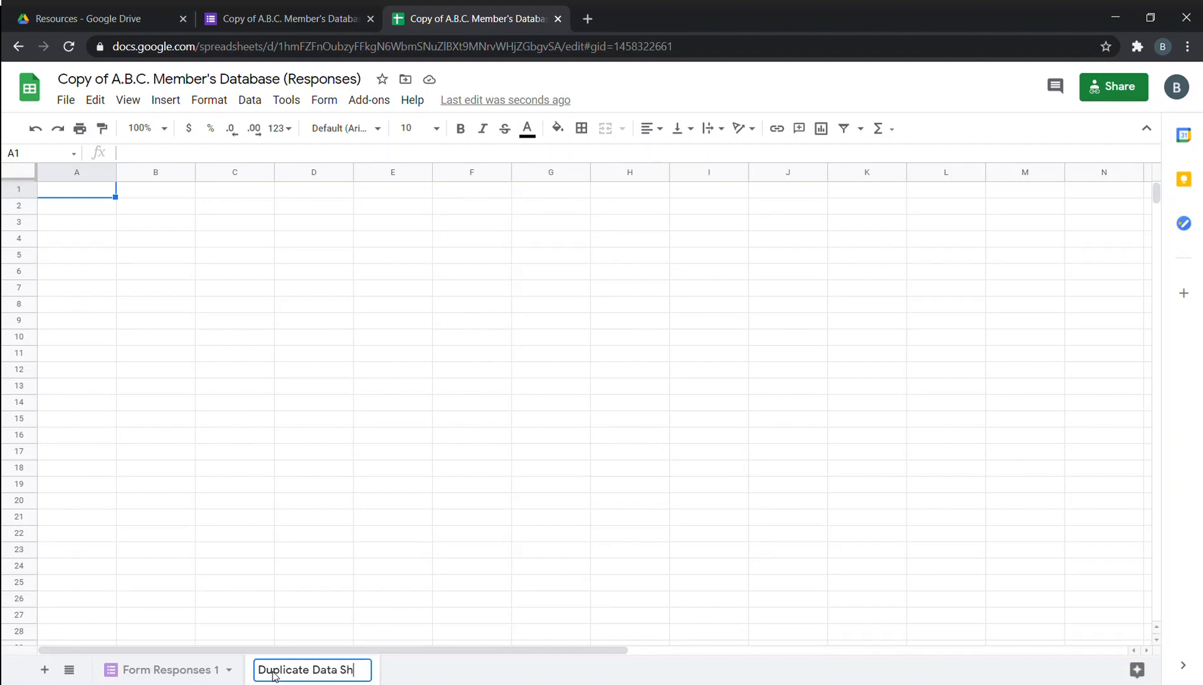
{"action": "type", "text": "eet"}
{"action": "key", "text": "Return"}
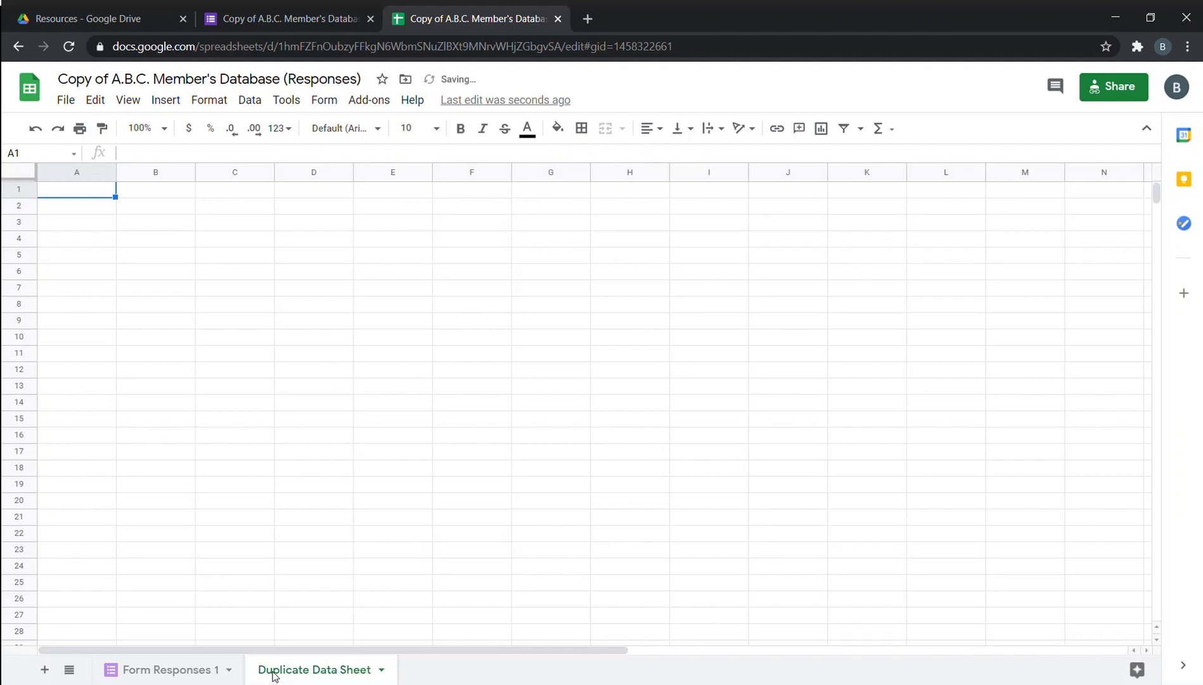
{"action": "left_click", "coordinate": [346, 601]}
Enter ='Form Responses 1'!A1 in A1 of Duplicate Data Sheet, displaying Timestamp.
{"action": "left_click", "coordinate": [101, 198]}
{"action": "type", "text": "="}
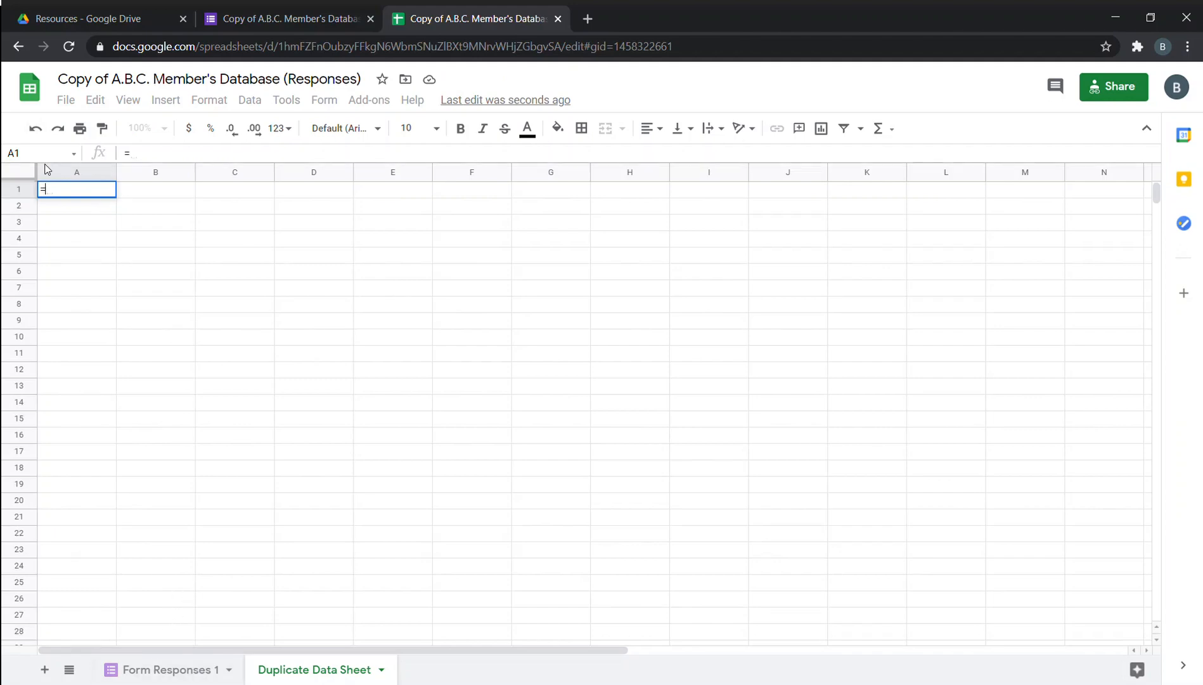
{"action": "left_click", "coordinate": [112, 238]}
{"action": "left_click", "coordinate": [149, 208]}
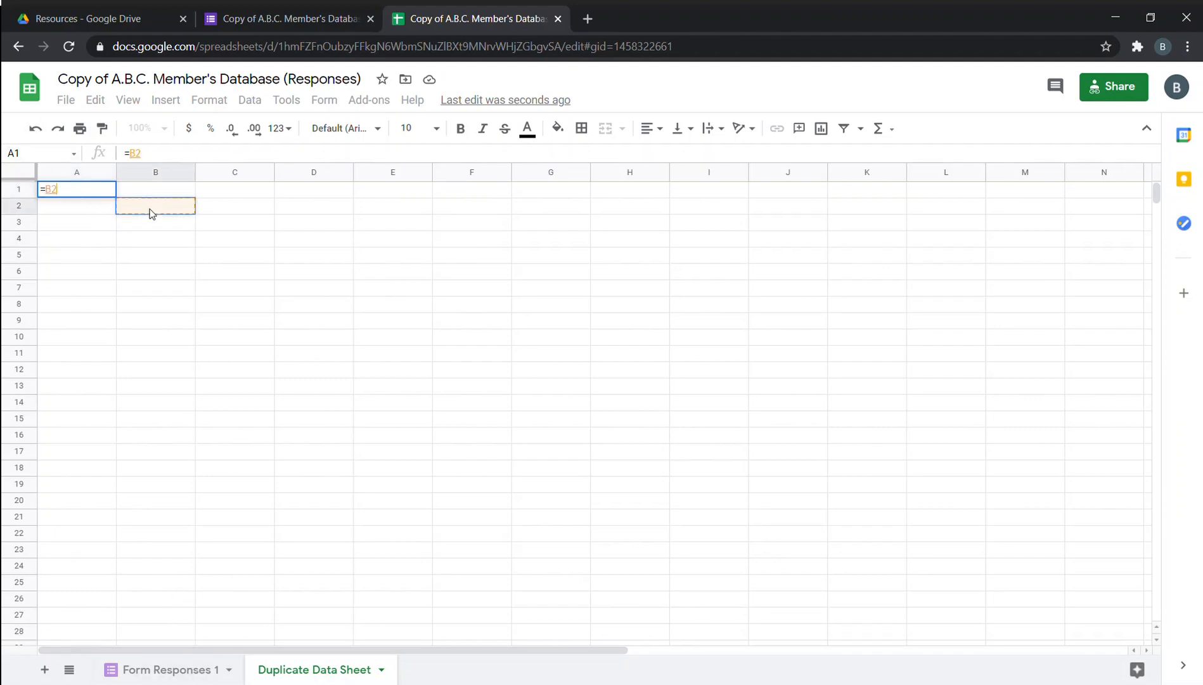
{"action": "left_click", "coordinate": [161, 669]}
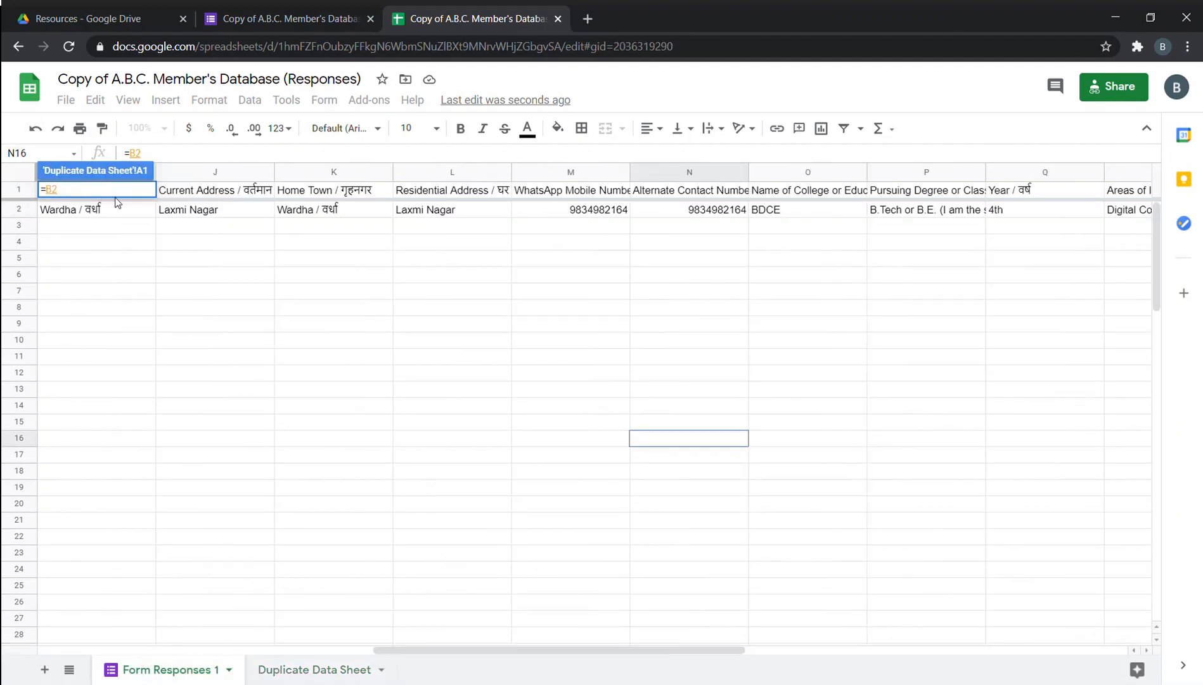
{"action": "left_click", "coordinate": [194, 195]}
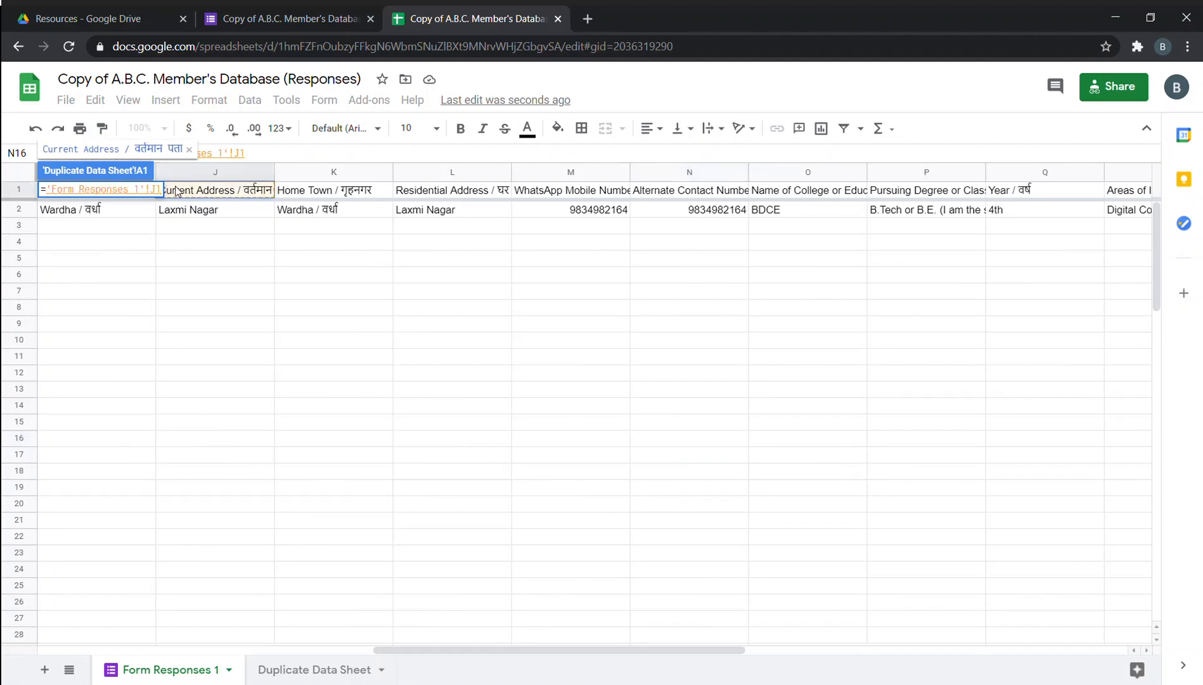
{"action": "key", "text": "ctrl+Left"}
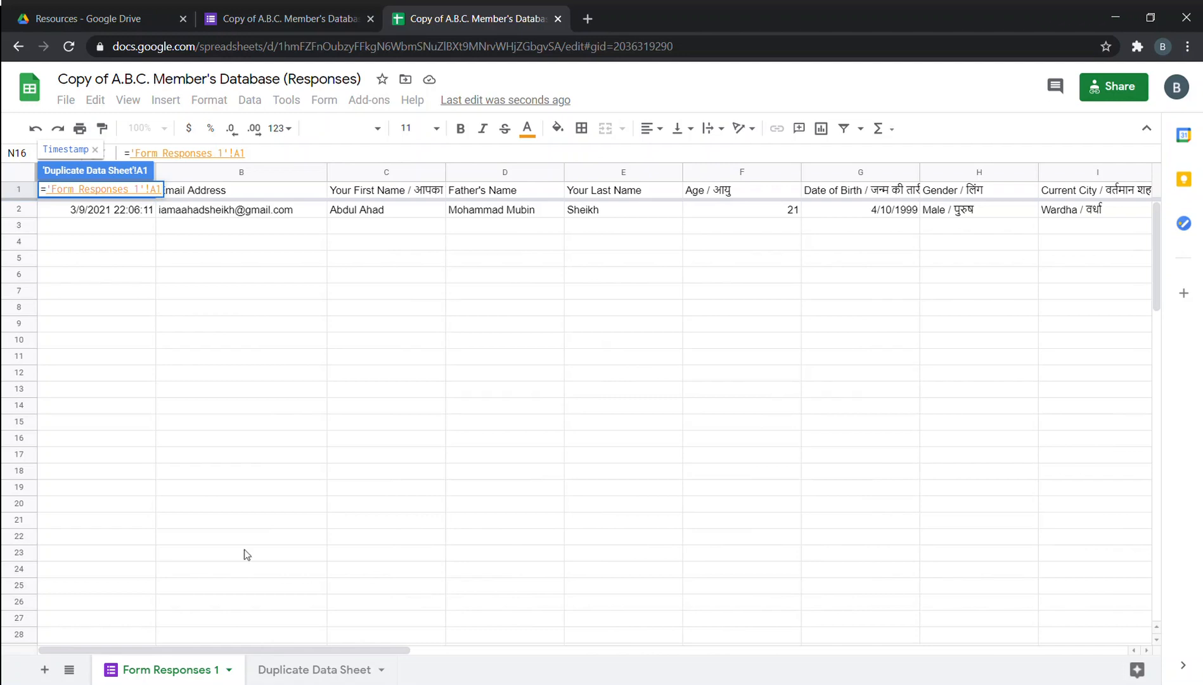
{"action": "left_click", "coordinate": [339, 676]}
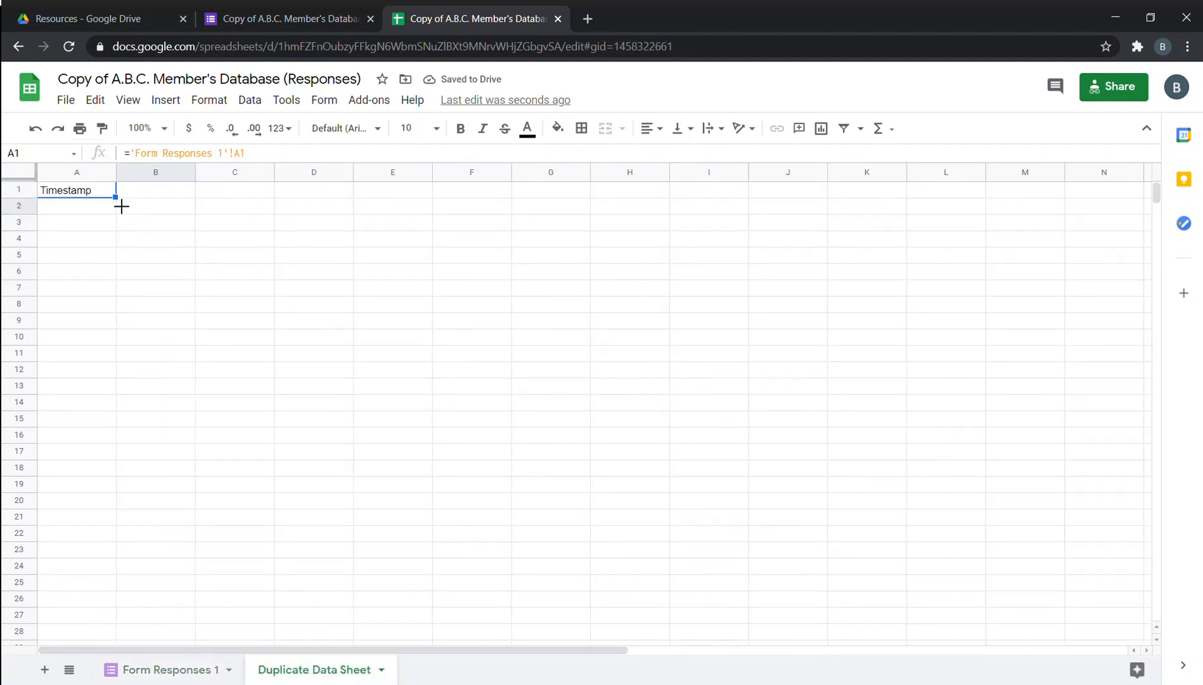
Fill the A1 link formula down to row 10 and across to column Z.
{"action": "left_click_drag", "start_coordinate": [125, 208], "coordinate": [1001, 322]}
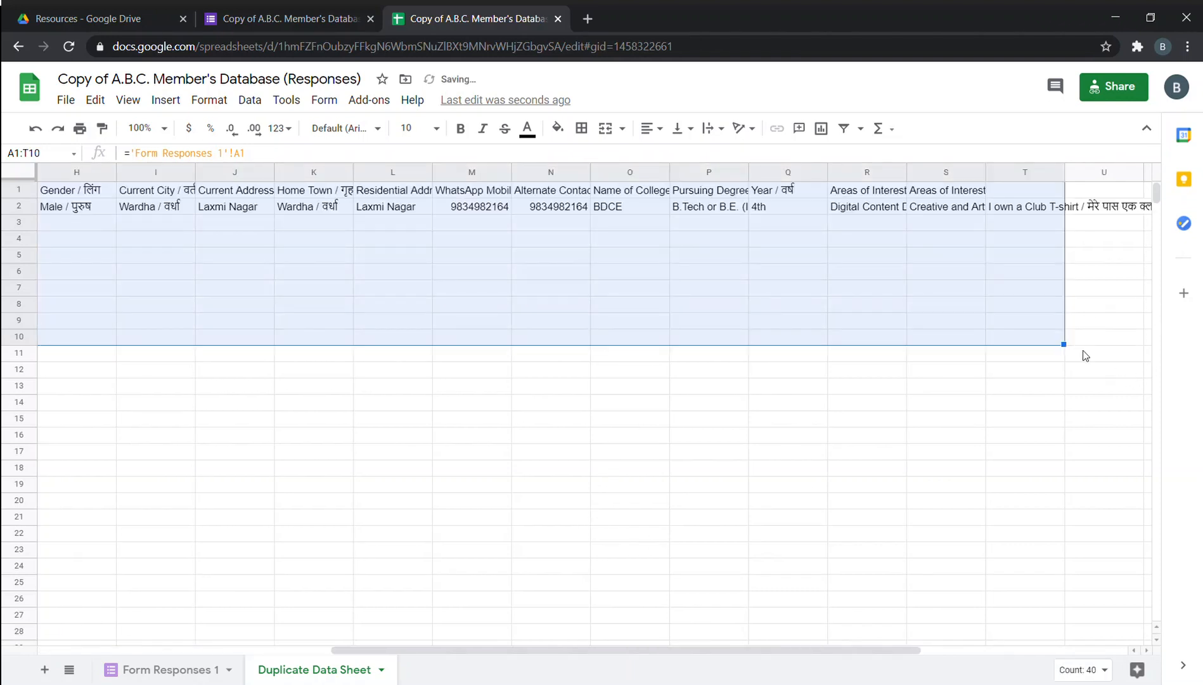
{"action": "left_click_drag", "start_coordinate": [1070, 349], "coordinate": [1135, 338]}
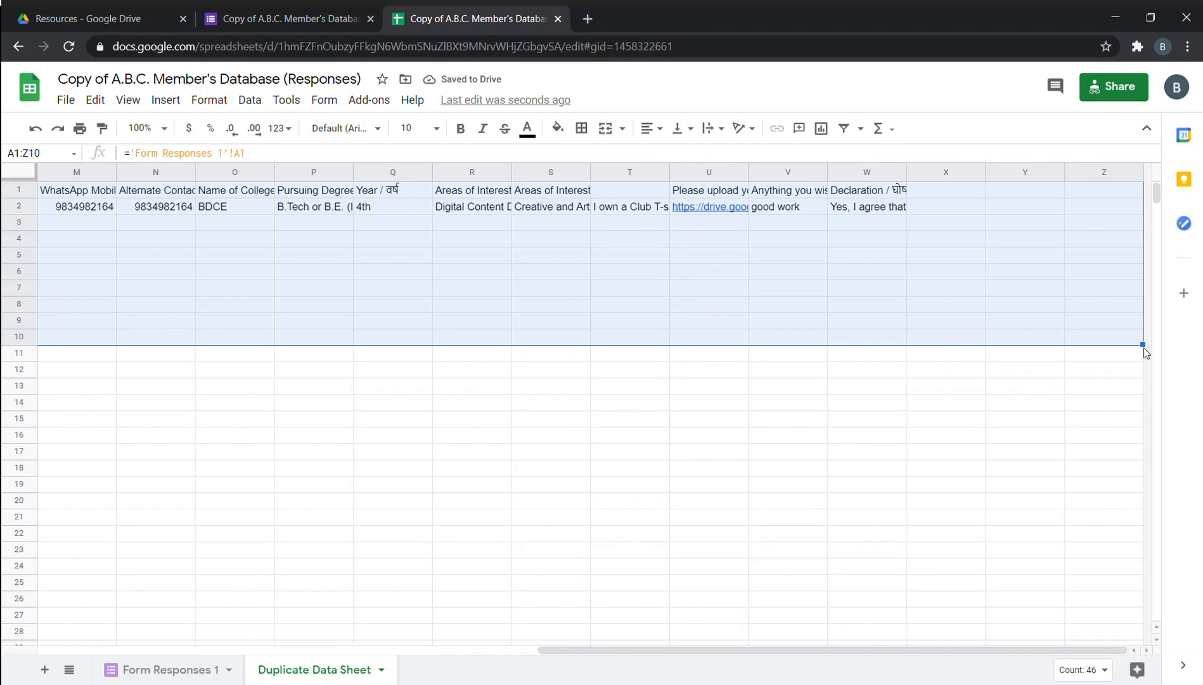
{"action": "left_click", "coordinate": [1141, 357]}
Spot-check the linked formulas in W3, W1 and P2 against Form Responses 1 values like Sheikh in E2.
{"action": "left_click", "coordinate": [882, 256]}
{"action": "left_click", "coordinate": [887, 222]}
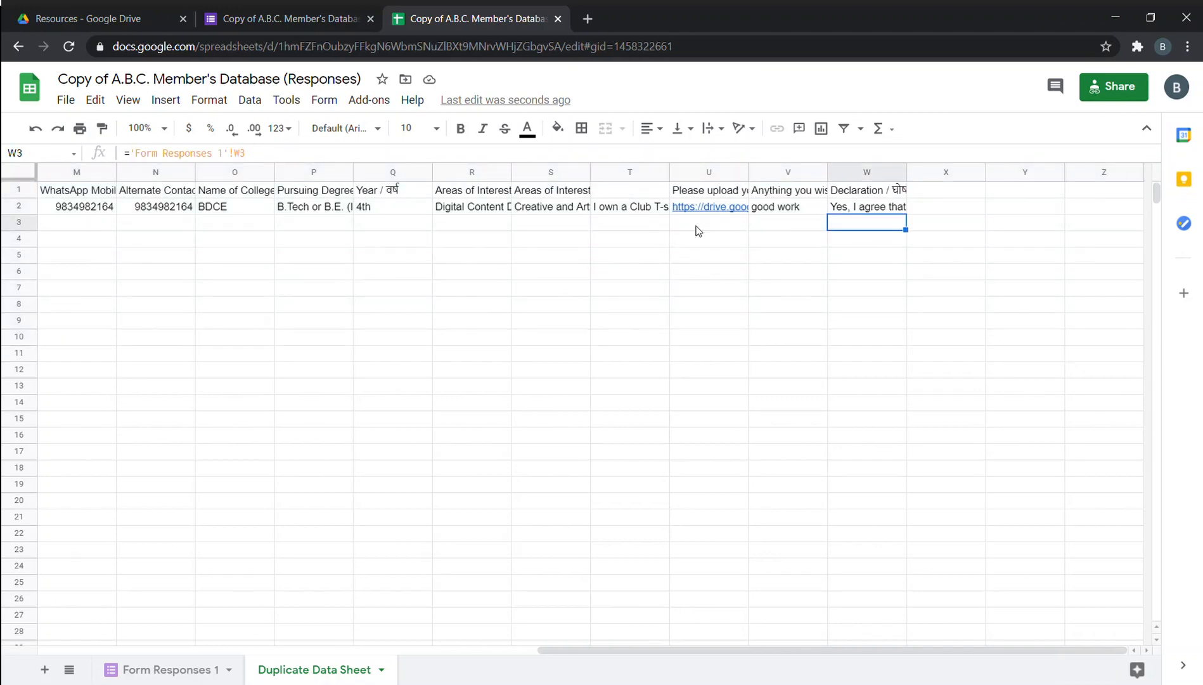
{"action": "left_click", "coordinate": [882, 192]}
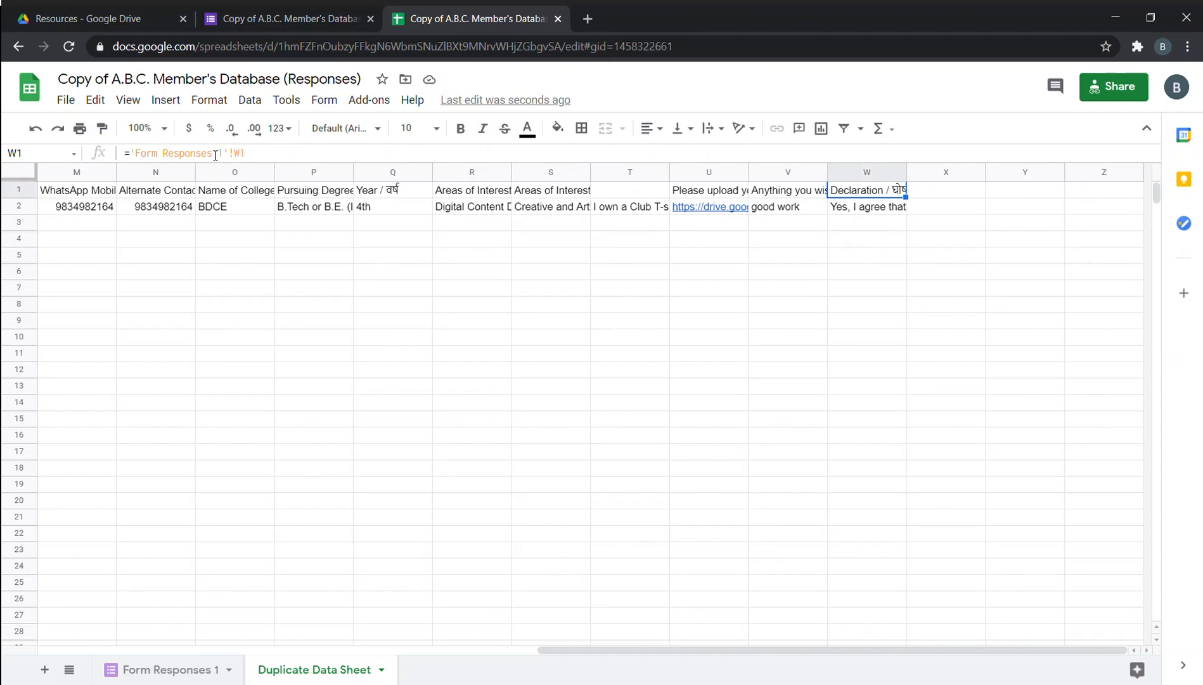
{"action": "left_click", "coordinate": [170, 669]}
{"action": "left_click", "coordinate": [608, 211]}
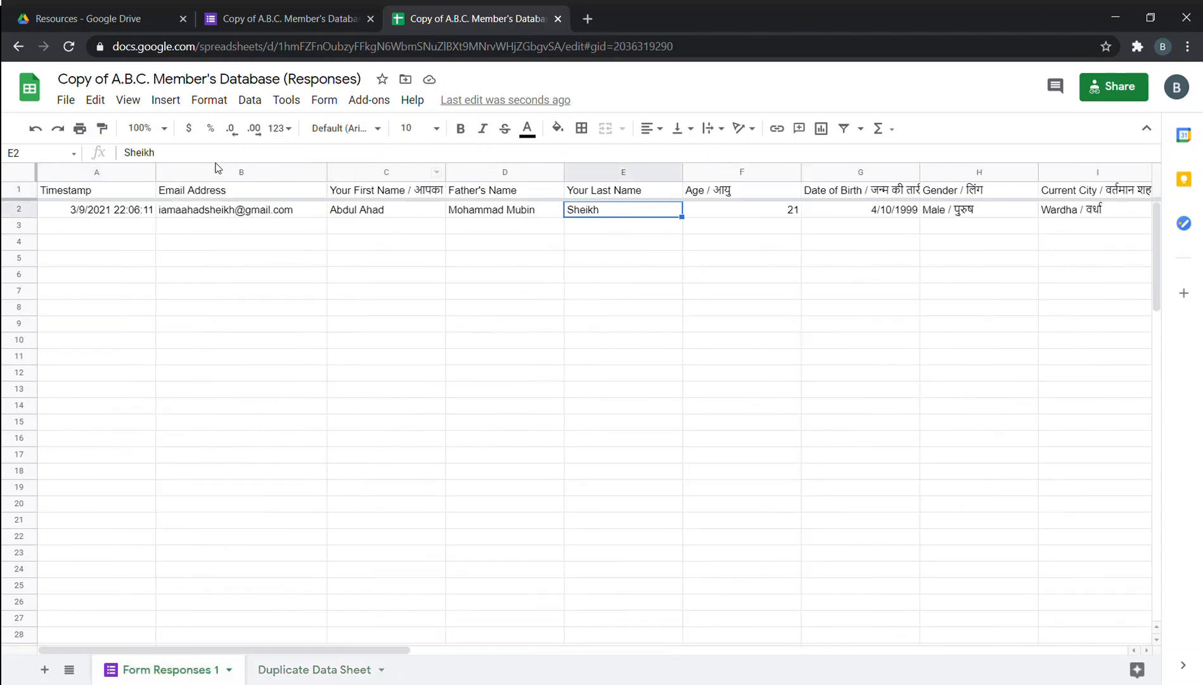
{"action": "left_click", "coordinate": [315, 669]}
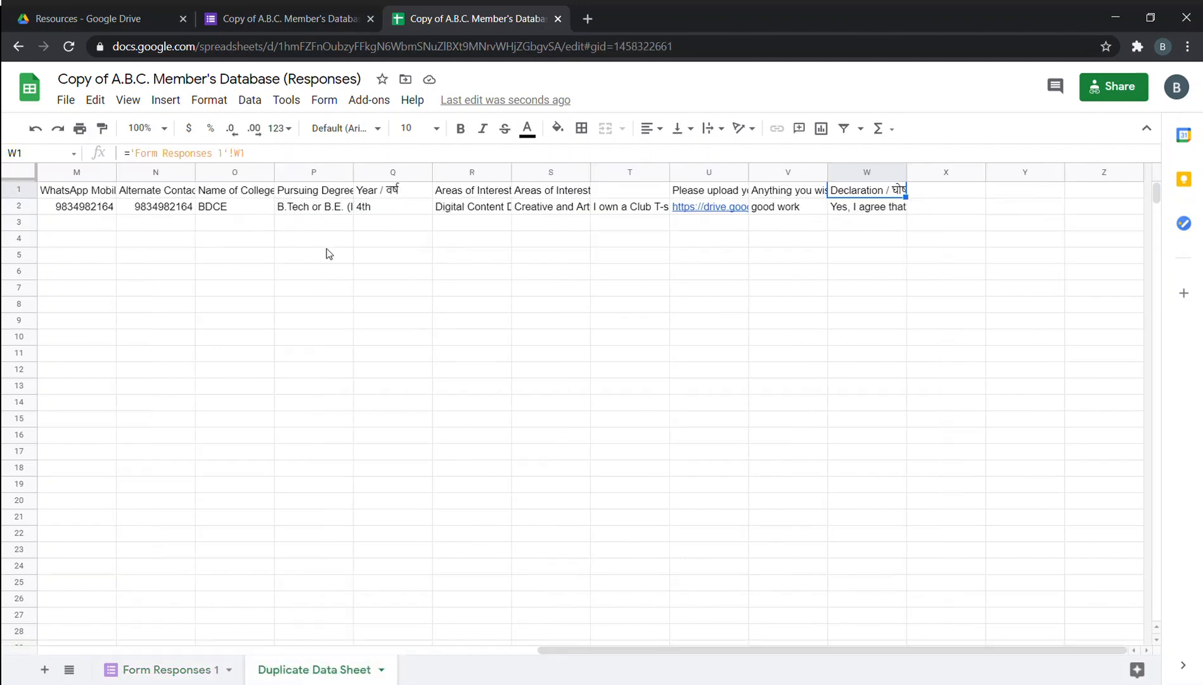
{"action": "left_click", "coordinate": [346, 210]}
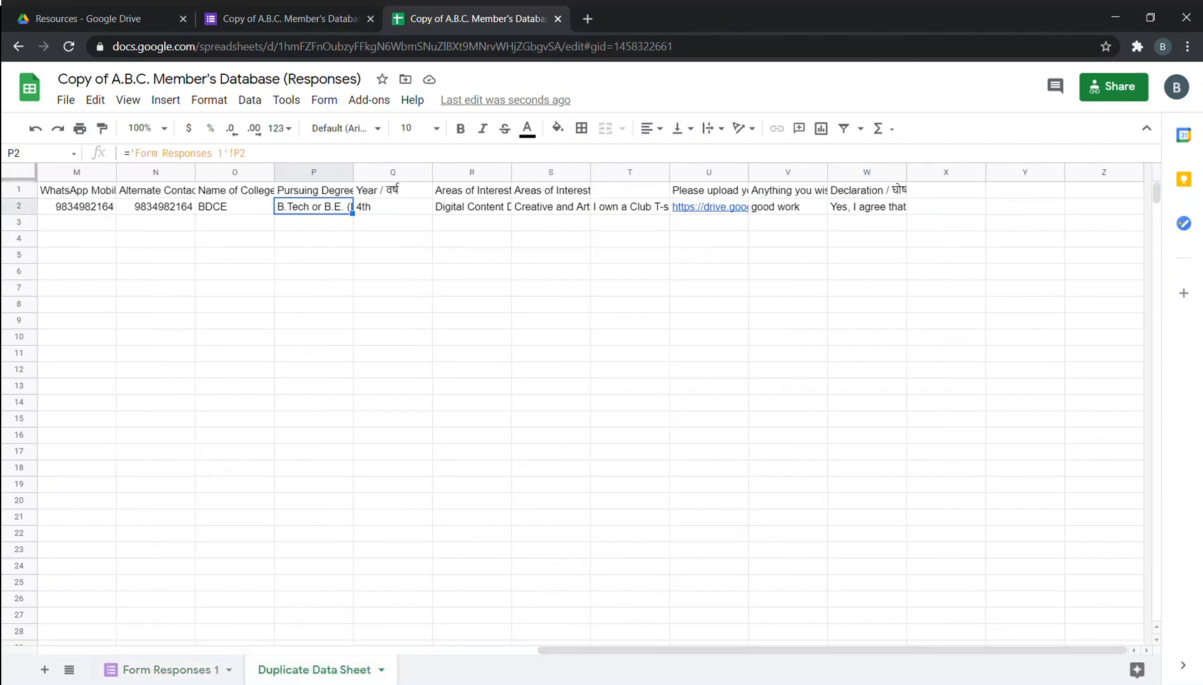
{"action": "left_click_drag", "start_coordinate": [588, 652], "coordinate": [102, 648]}
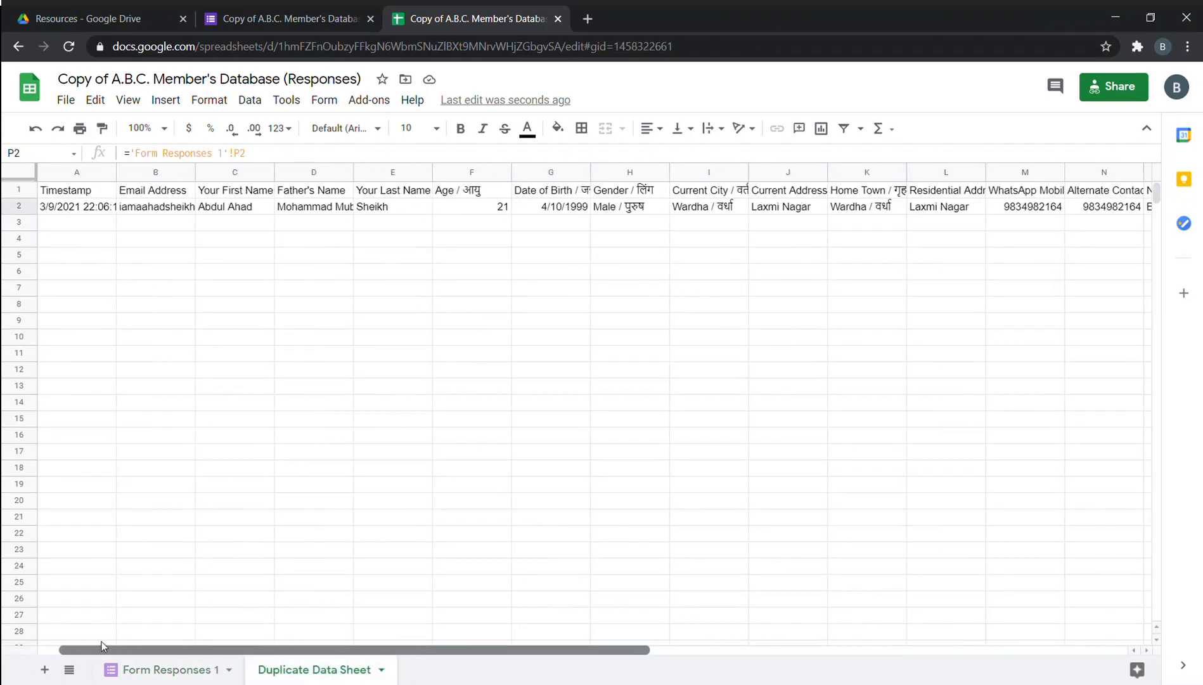
{"action": "left_click", "coordinate": [313, 203]}
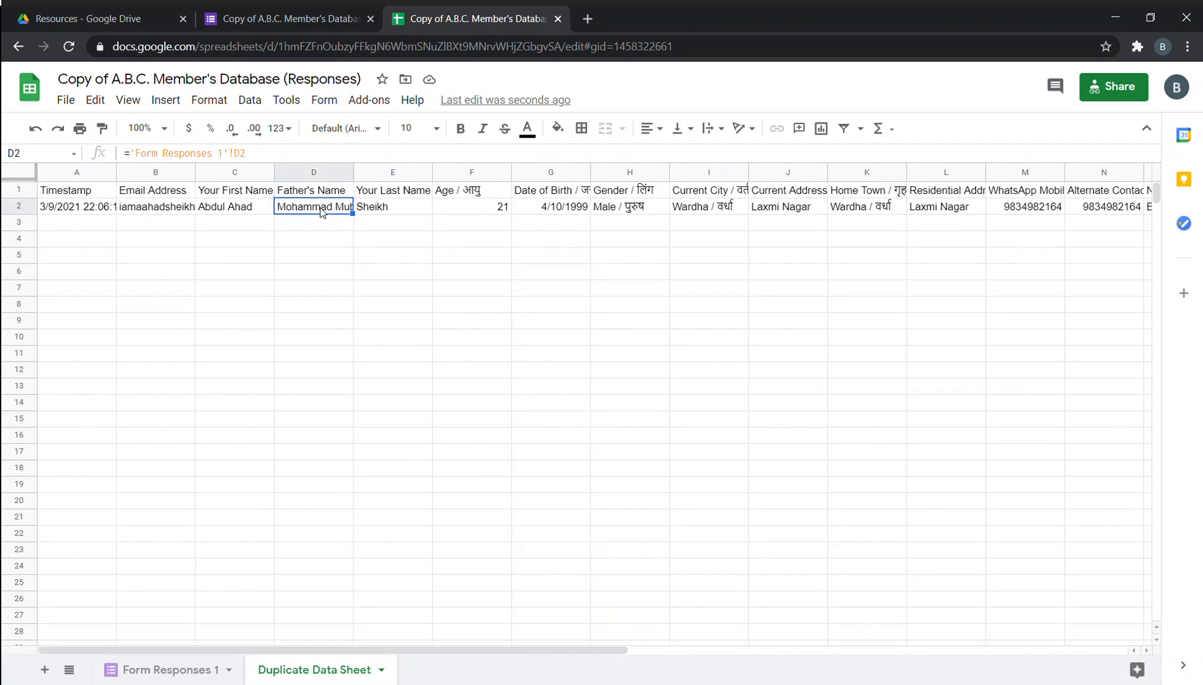
{"action": "left_click", "coordinate": [229, 156]}
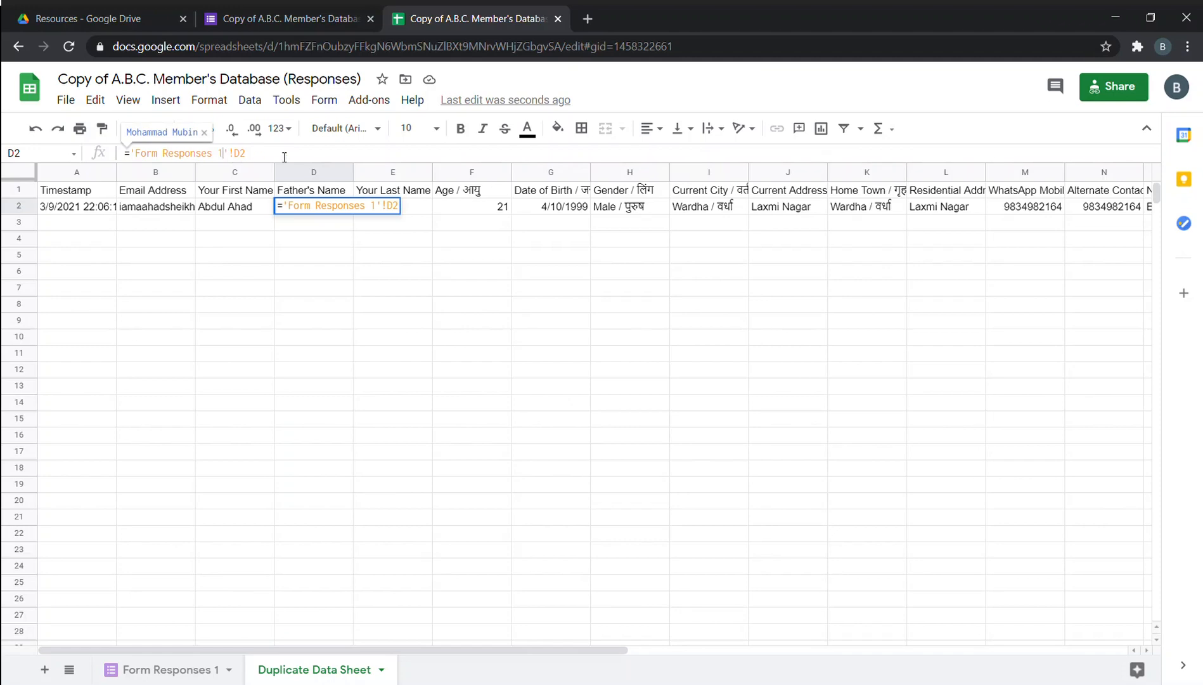
{"action": "left_click", "coordinate": [202, 671]}
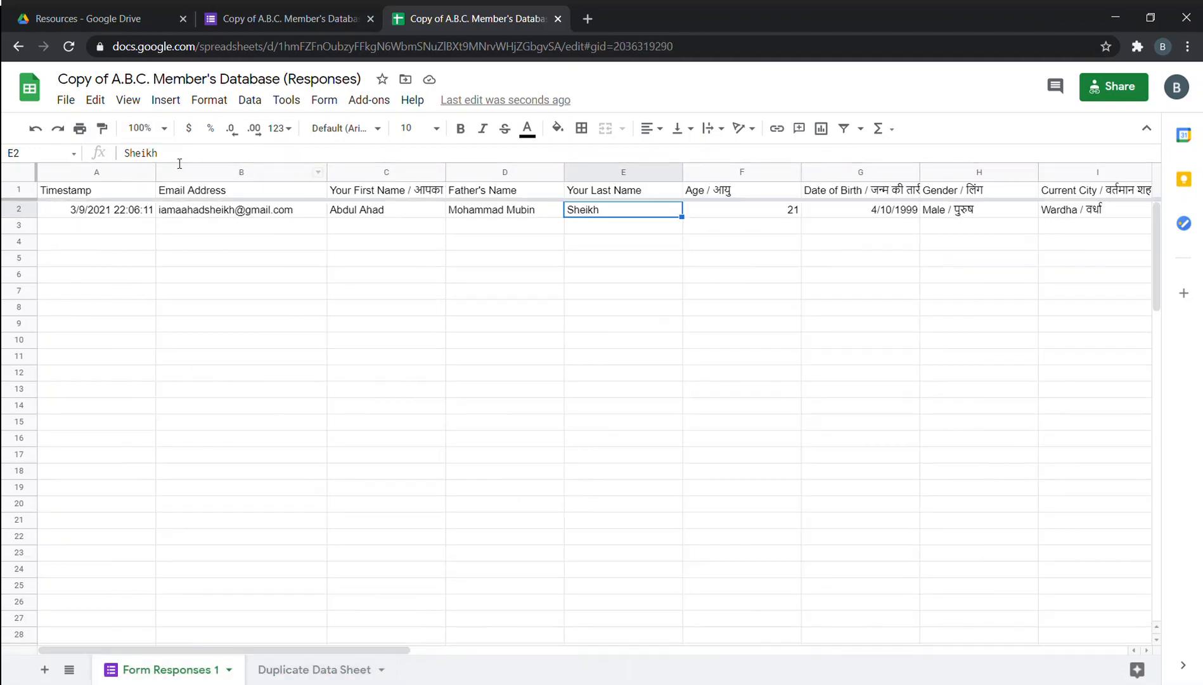
{"action": "left_click", "coordinate": [254, 670]}
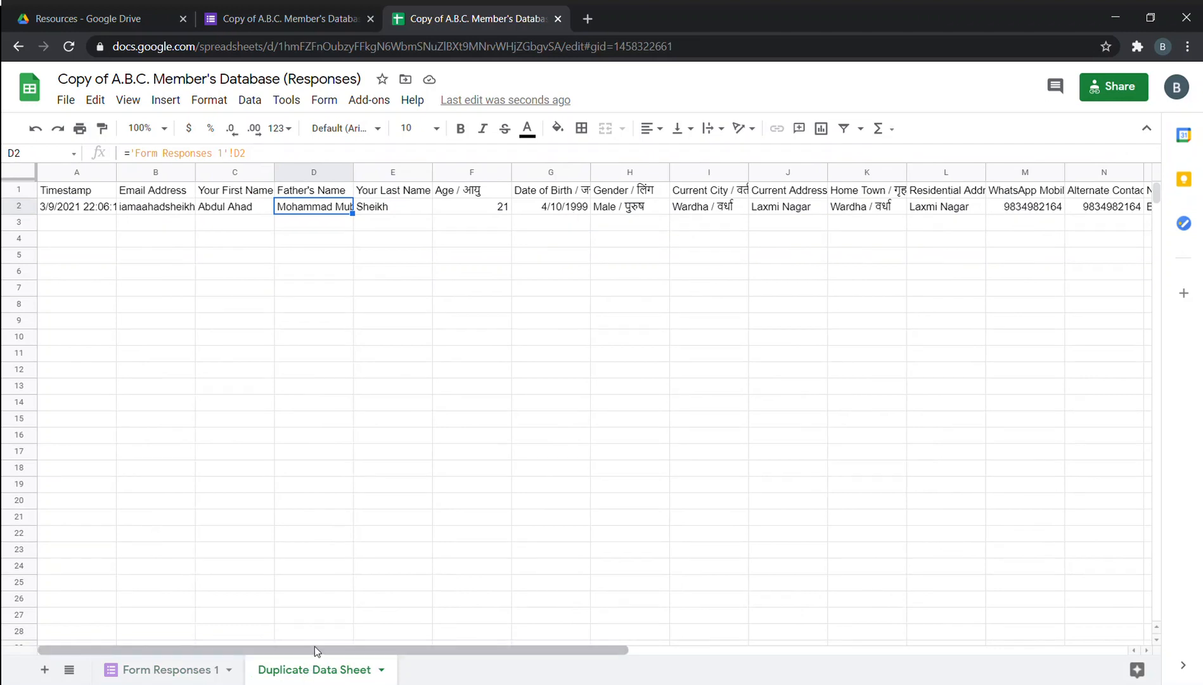
{"action": "left_click_drag", "start_coordinate": [313, 646], "coordinate": [490, 644]}
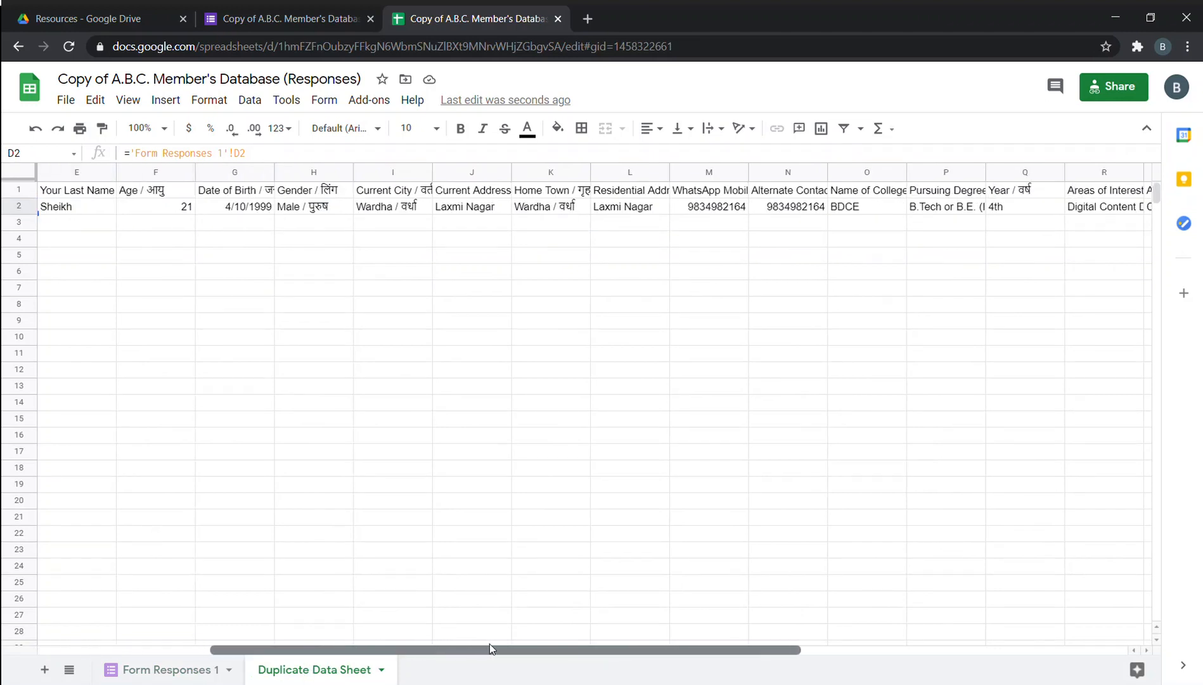
{"action": "double_click", "coordinate": [891, 207]}
Enter DMIETER as the college name in O2 and compare it with Form Responses 1.
{"action": "left_click", "coordinate": [884, 256]}
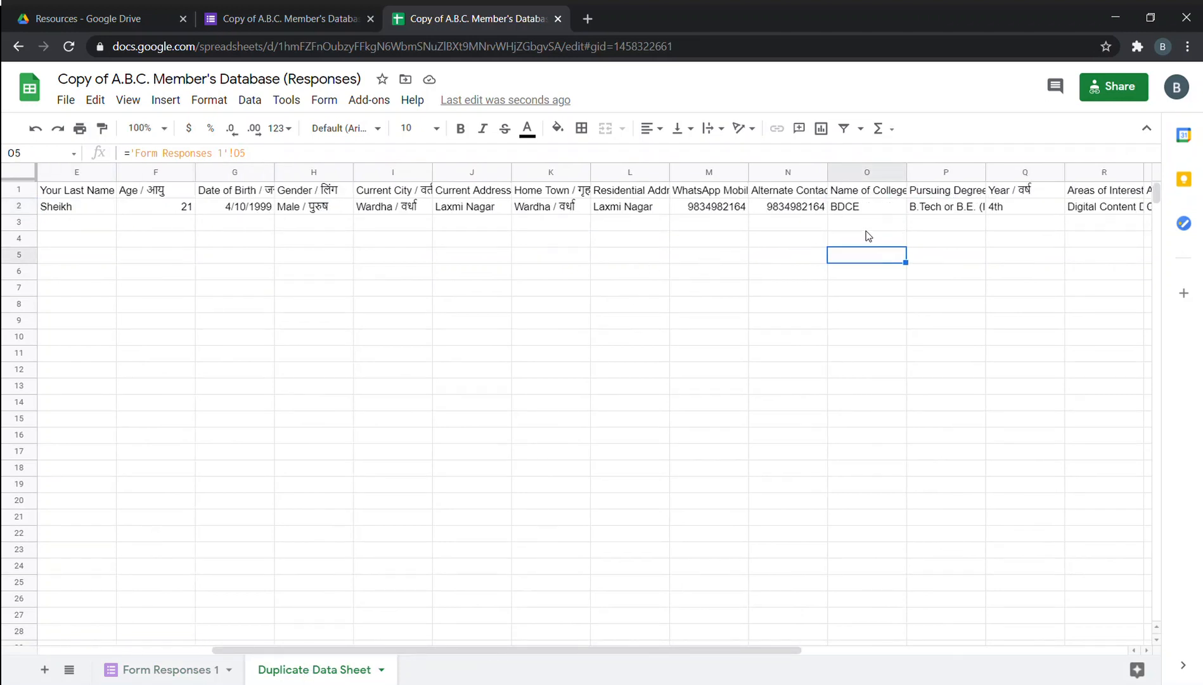
{"action": "left_click", "coordinate": [868, 206]}
{"action": "type", "text": "D"}
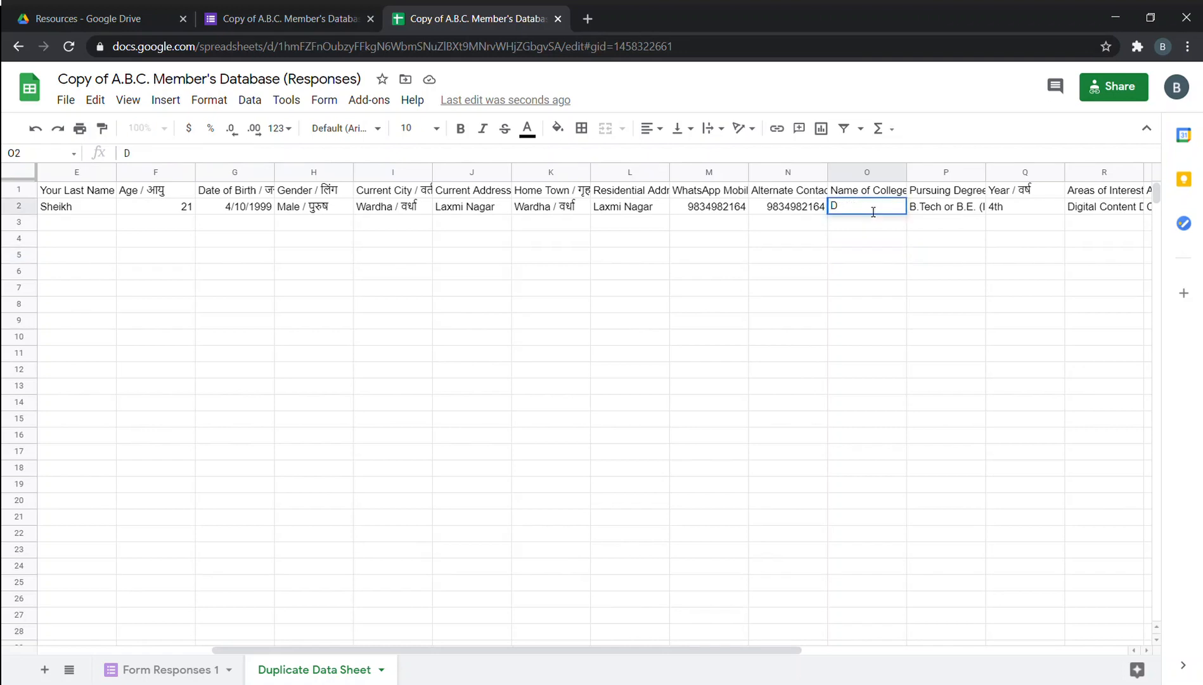
{"action": "type", "text": "MIETER"}
{"action": "left_click", "coordinate": [852, 242]}
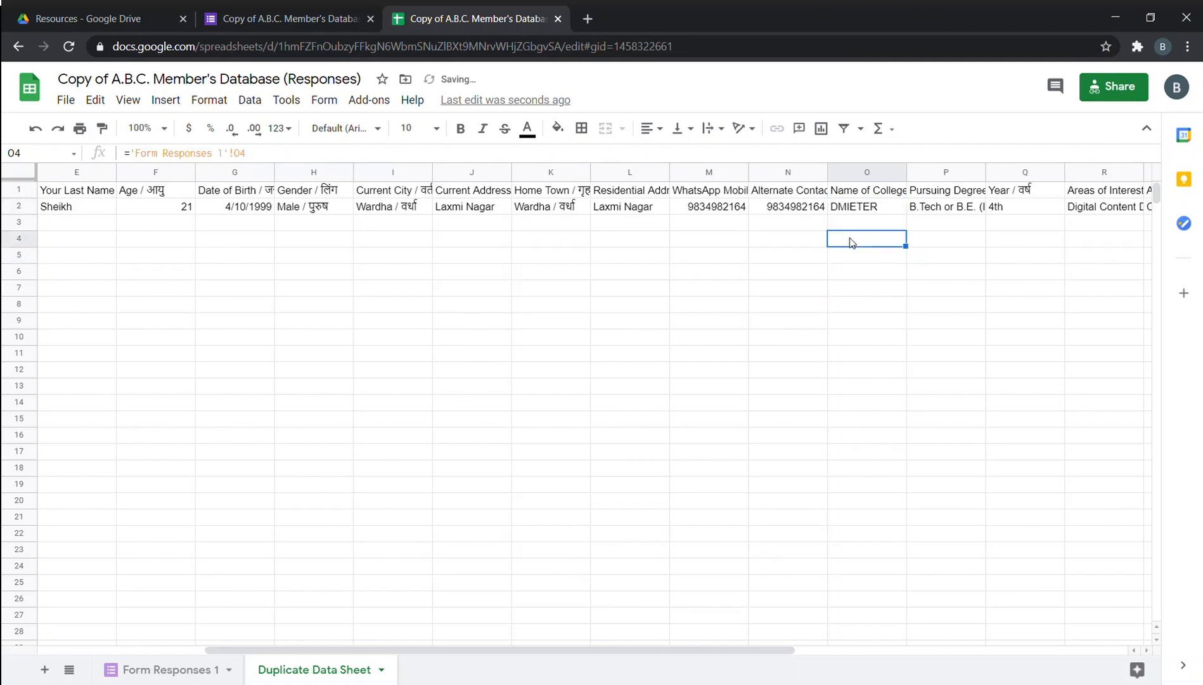
{"action": "left_click", "coordinate": [172, 670]}
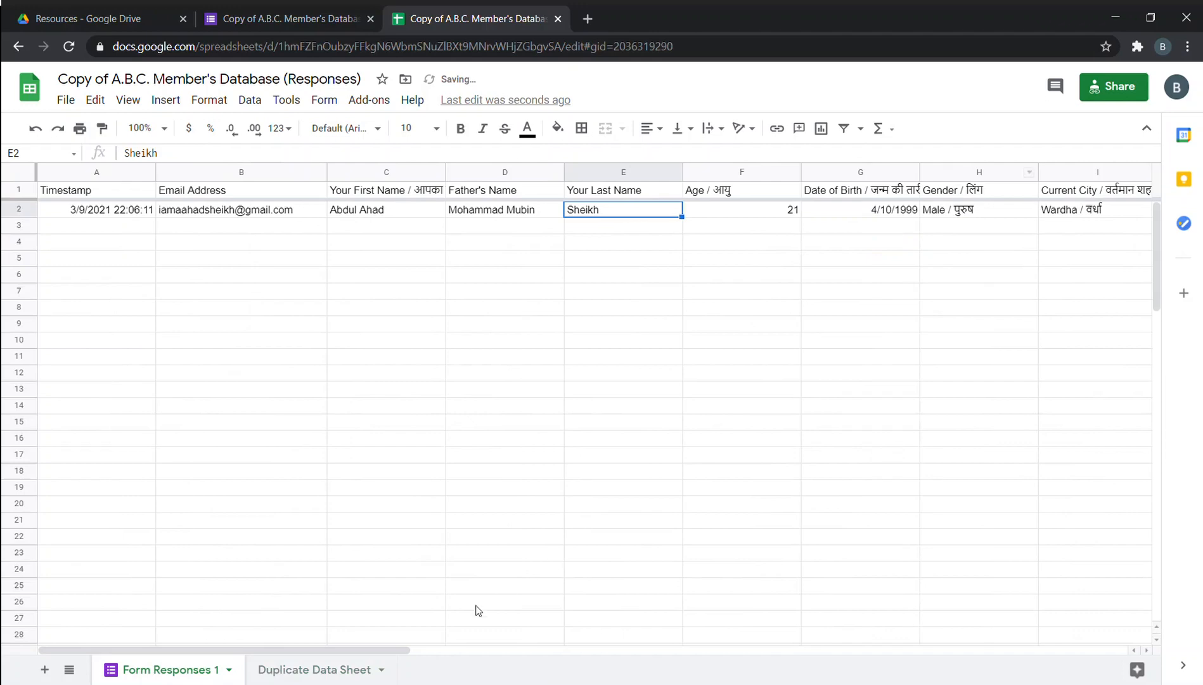
{"action": "left_click_drag", "start_coordinate": [348, 649], "coordinate": [817, 672]}
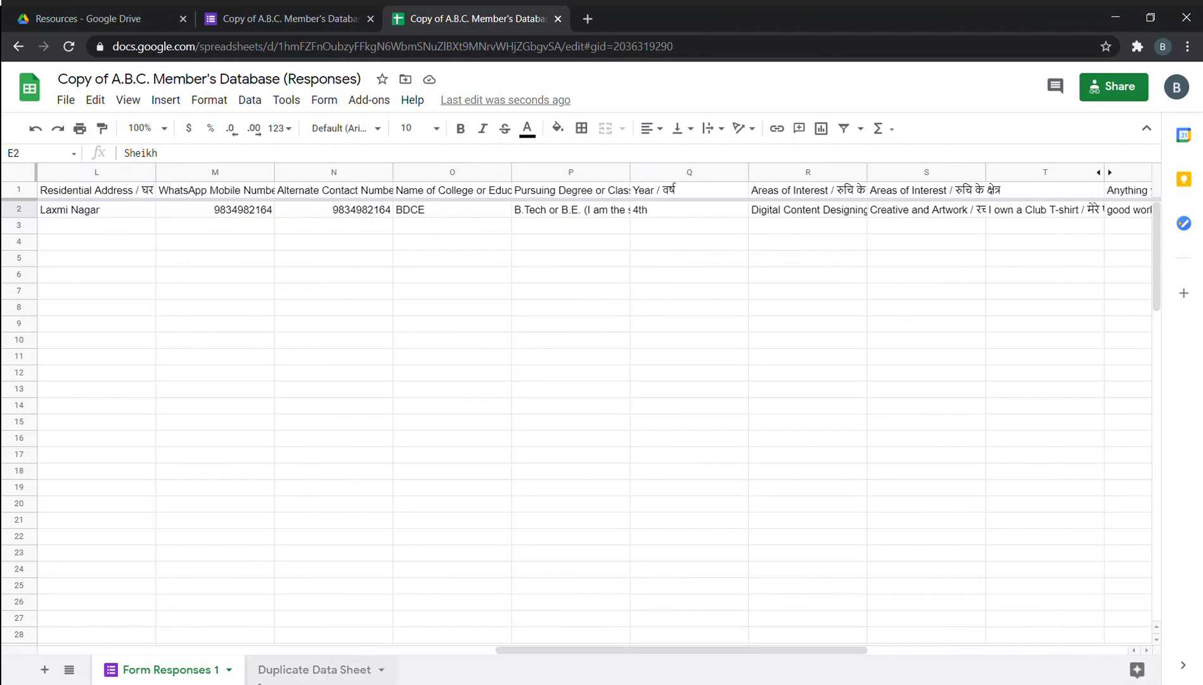
Inspect the ='Form Responses 1'! link formulas in O1, O2, E3 and empty cells of Duplicate Data Sheet.
{"action": "left_click", "coordinate": [311, 670]}
{"action": "left_click", "coordinate": [812, 357]}
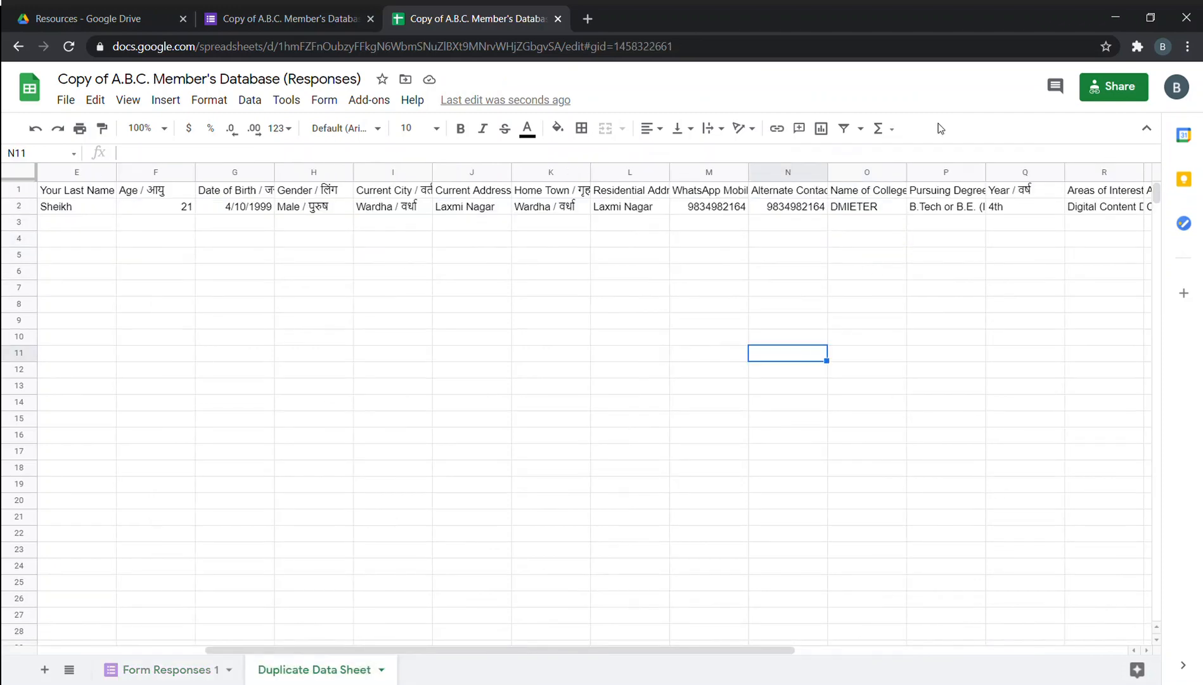
{"action": "left_click", "coordinate": [878, 211]}
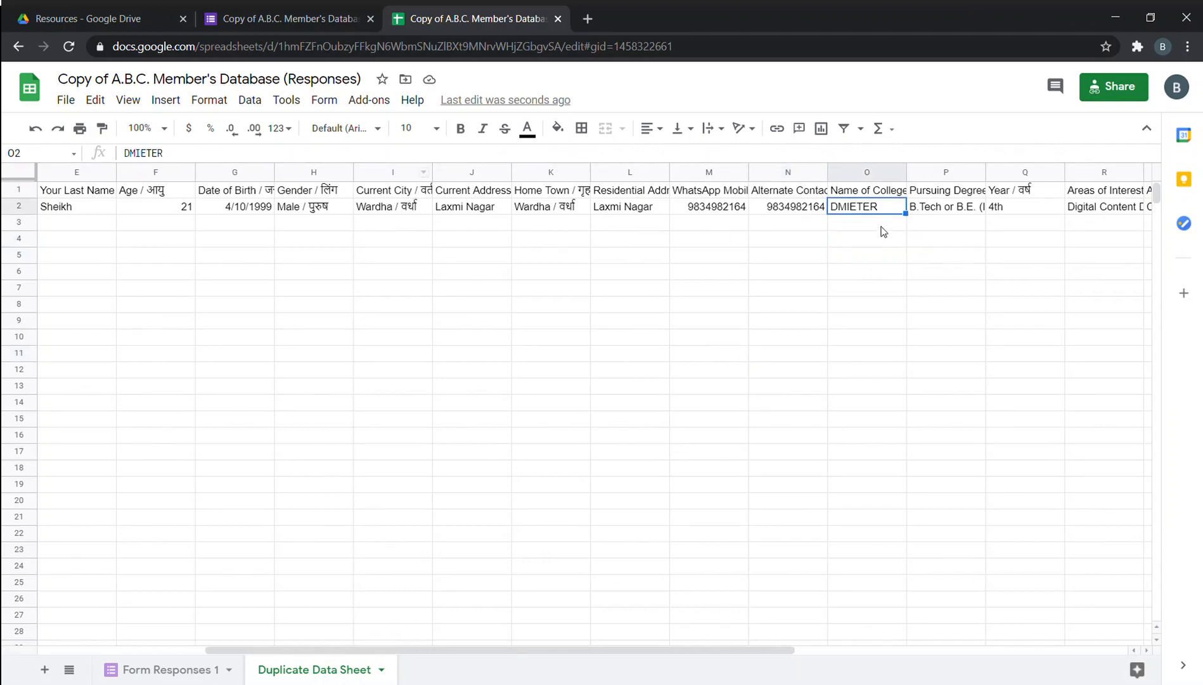
{"action": "left_click", "coordinate": [862, 191]}
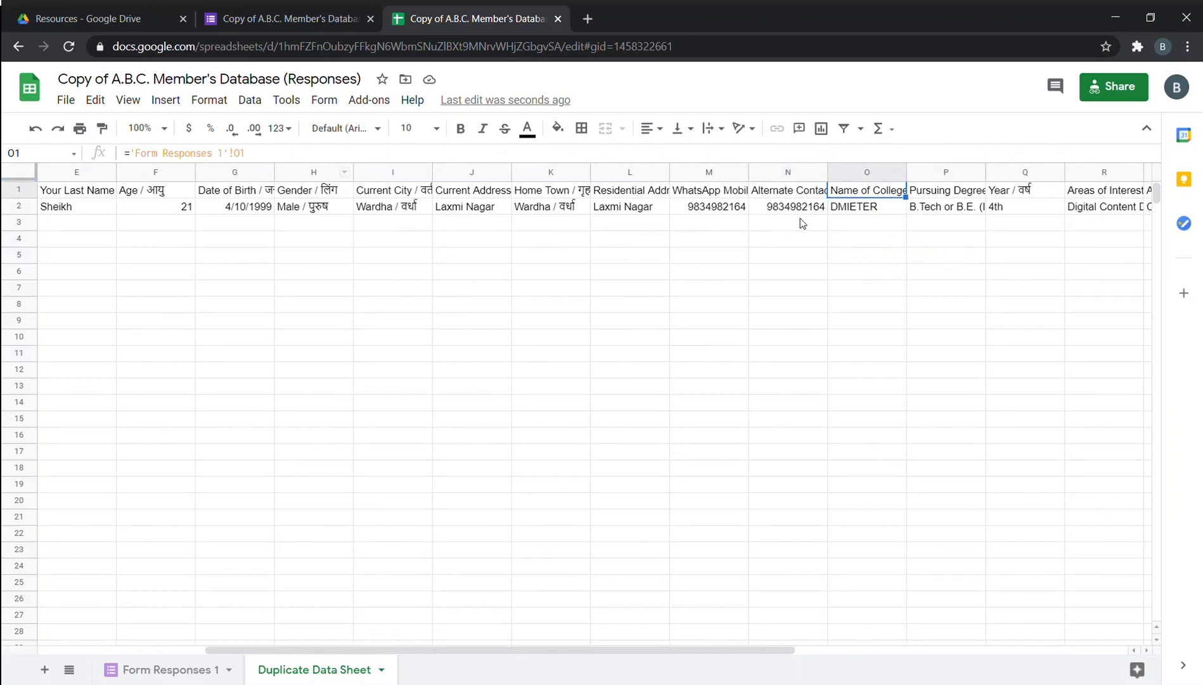
{"action": "left_click", "coordinate": [847, 211]}
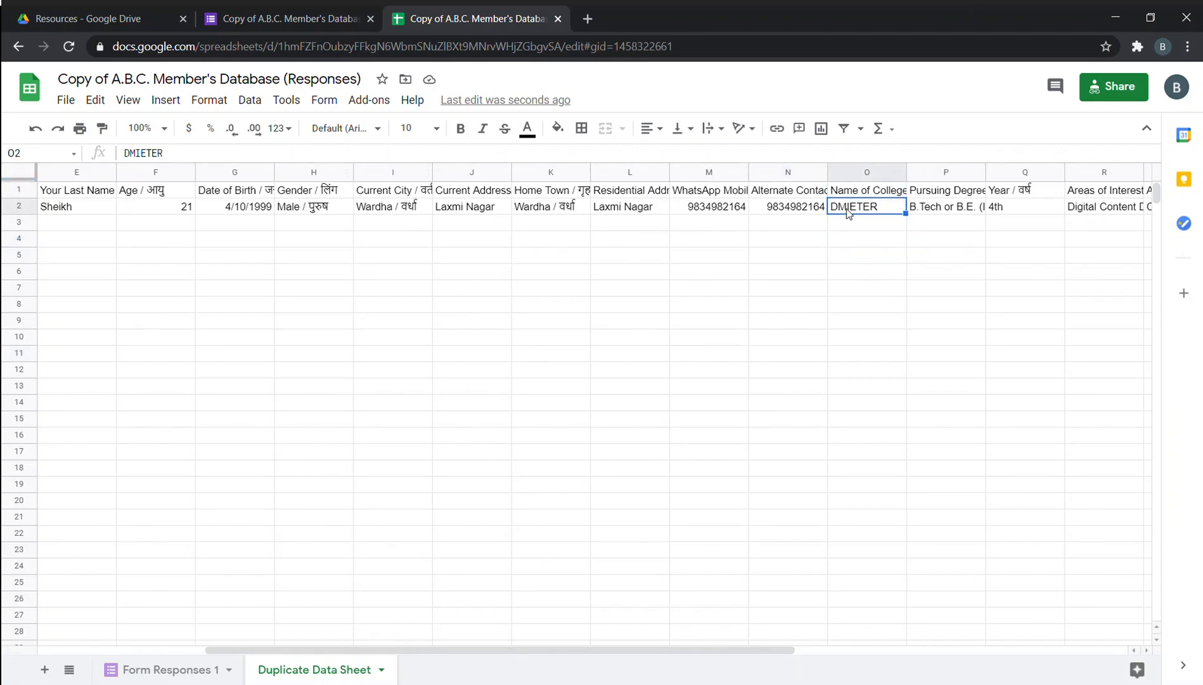
{"action": "left_click", "coordinate": [801, 293]}
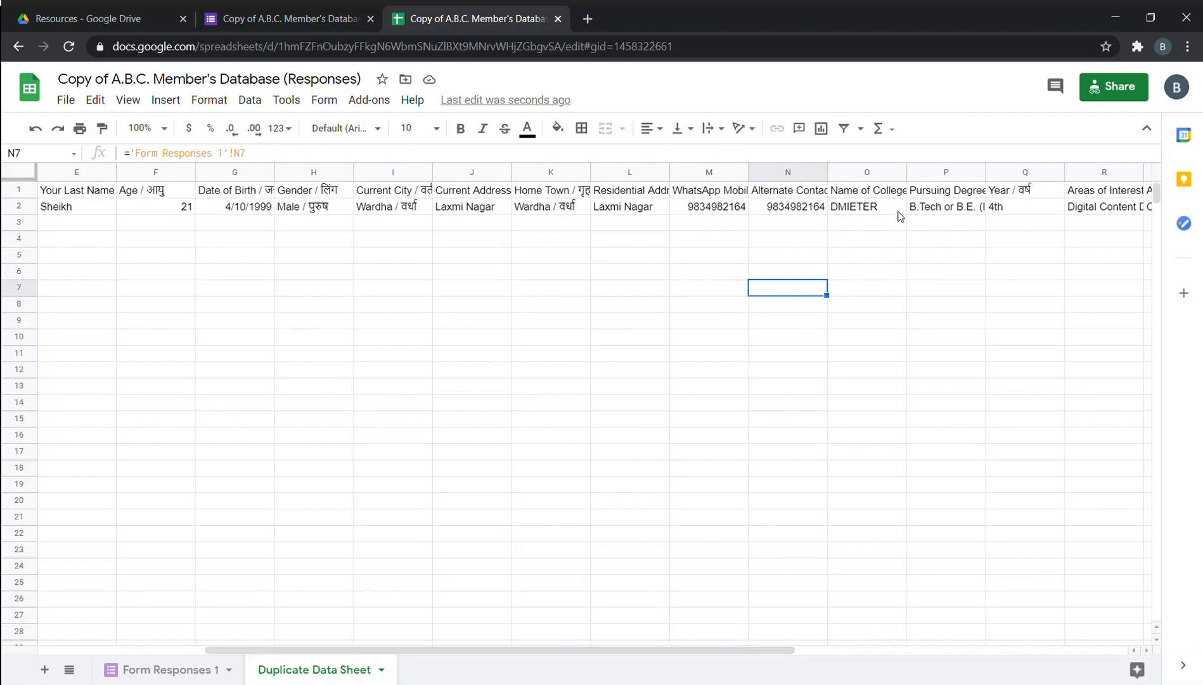
{"action": "left_click", "coordinate": [90, 225]}
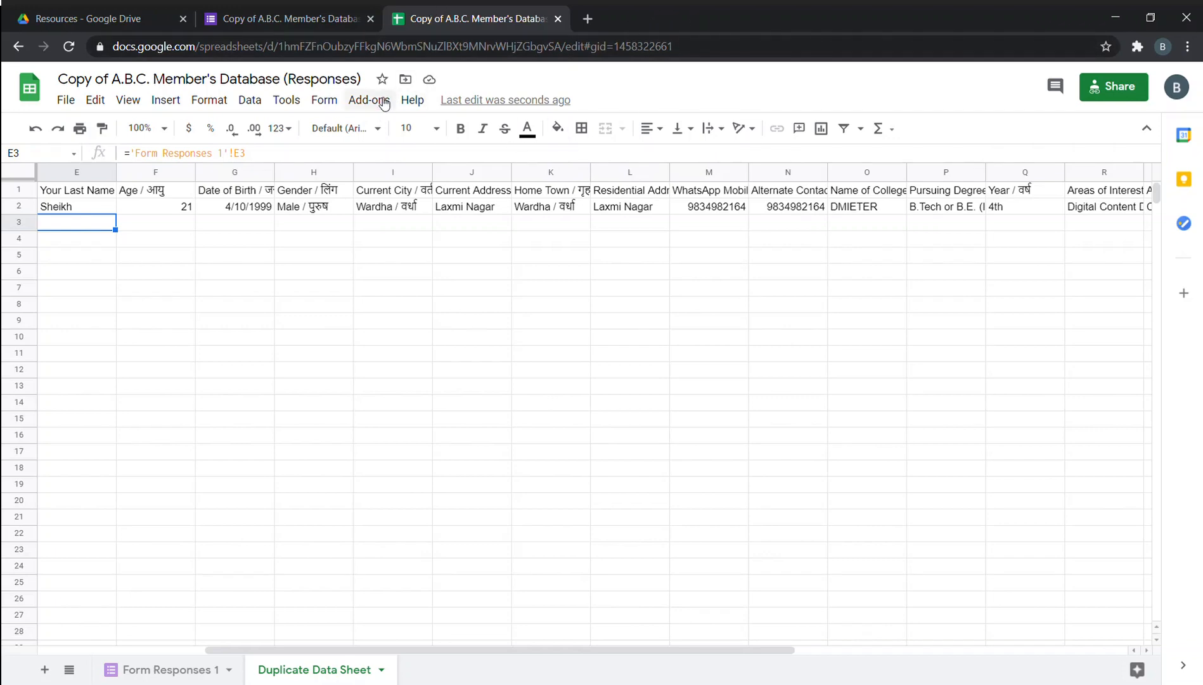
{"action": "left_click", "coordinate": [286, 100]}
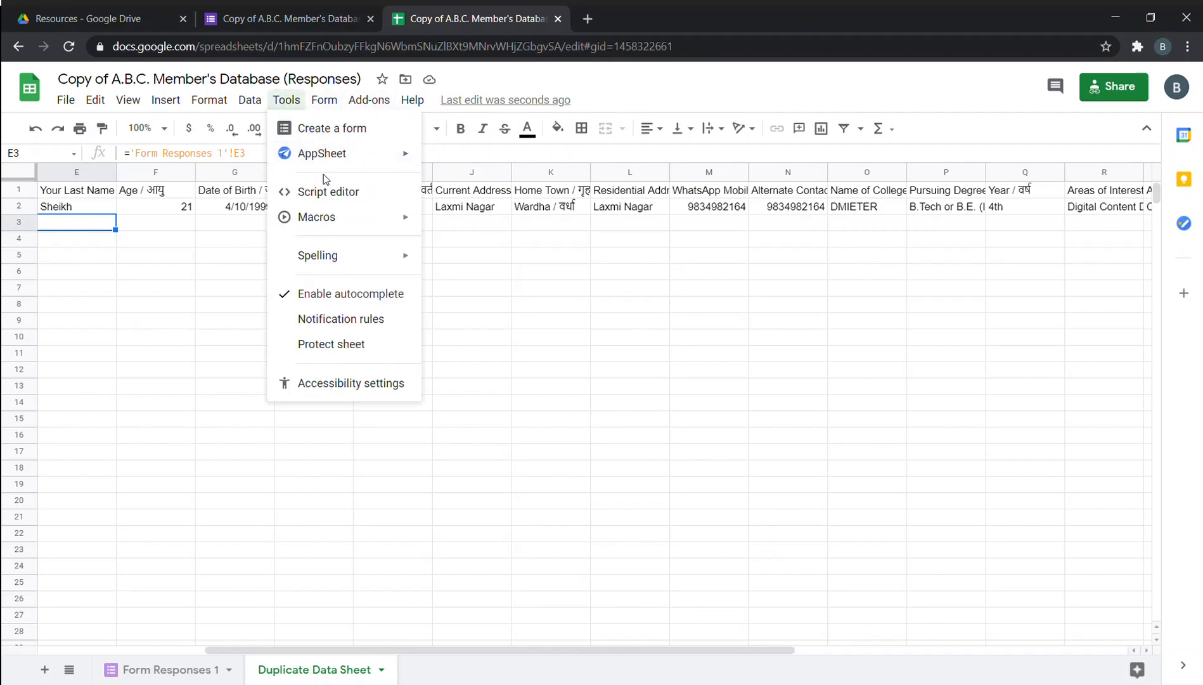
{"action": "left_click", "coordinate": [693, 334]}
{"action": "left_click", "coordinate": [447, 304]}
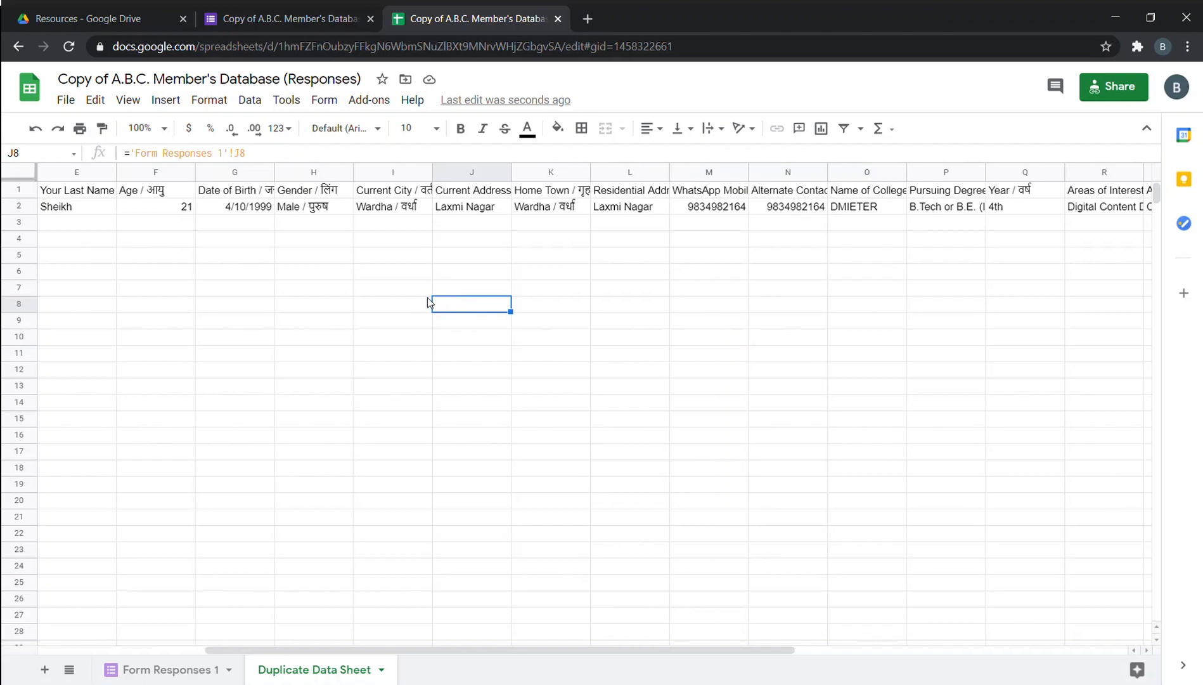
{"action": "left_click", "coordinate": [419, 255]}
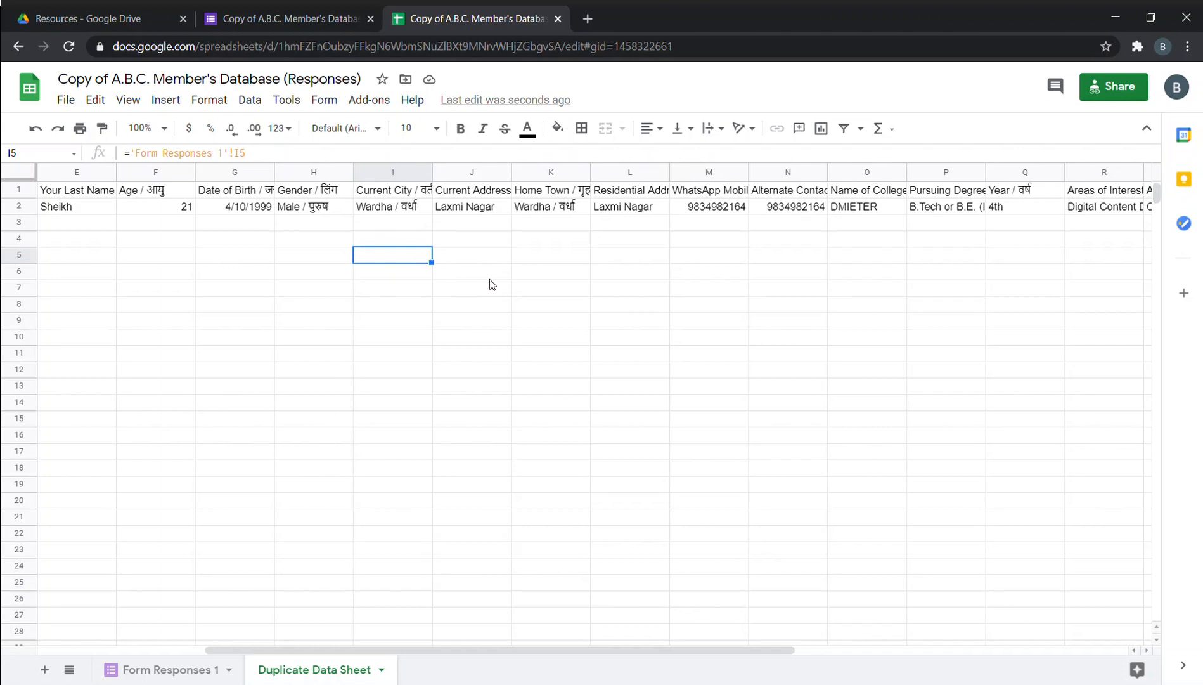
{"action": "left_click", "coordinate": [596, 282]}
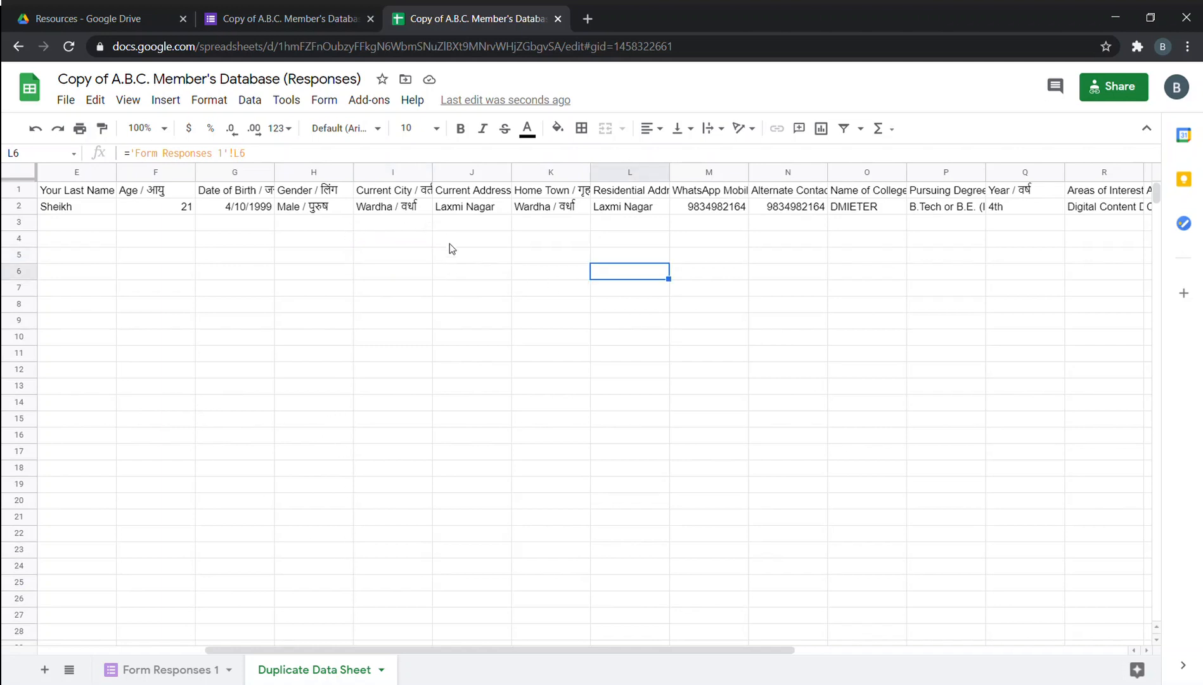
{"action": "left_click_drag", "start_coordinate": [506, 655], "coordinate": [230, 641]}
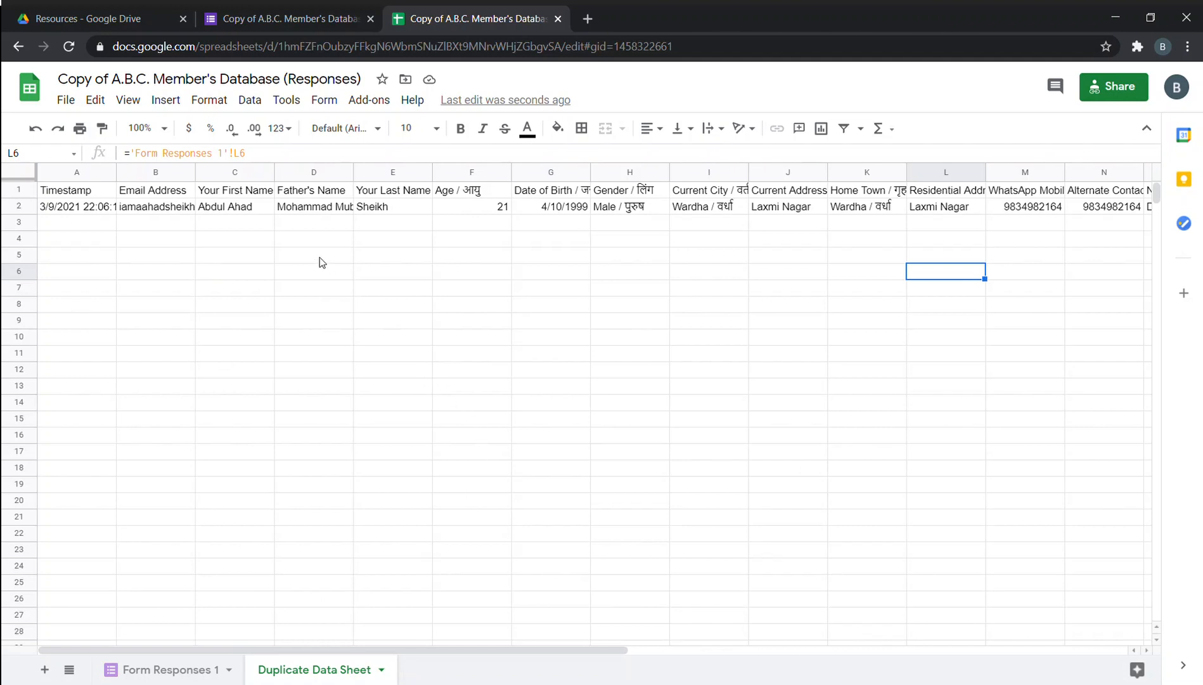
{"action": "left_click", "coordinate": [244, 209]}
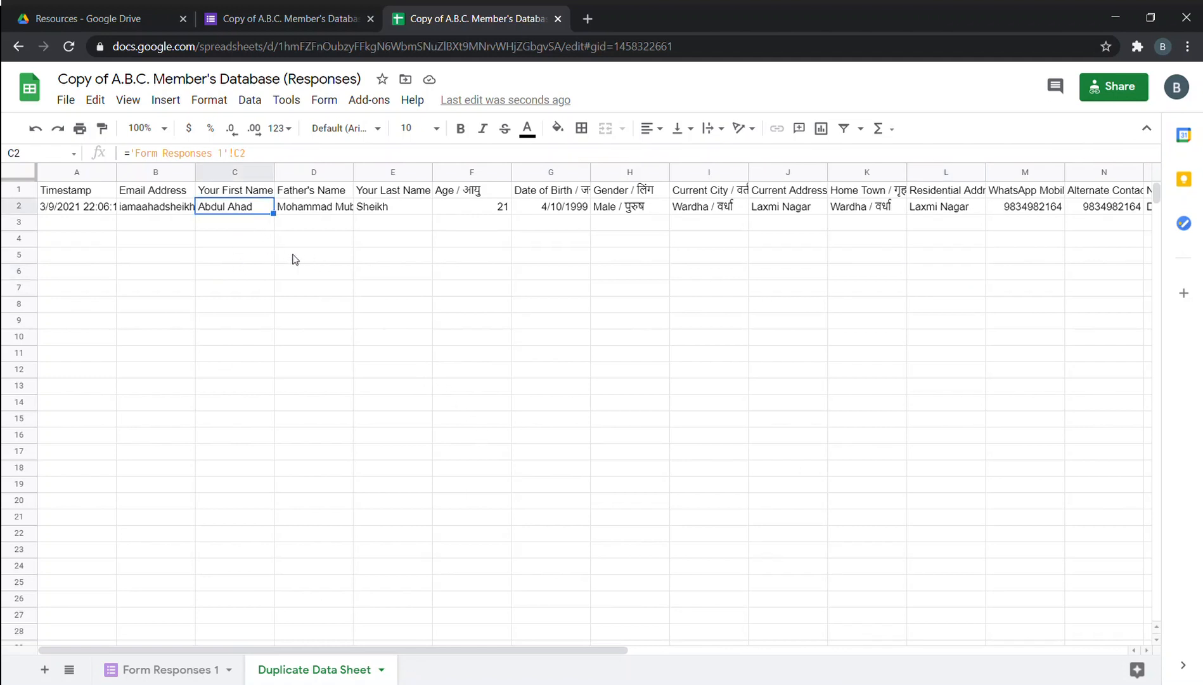
{"action": "left_click", "coordinate": [263, 222]}
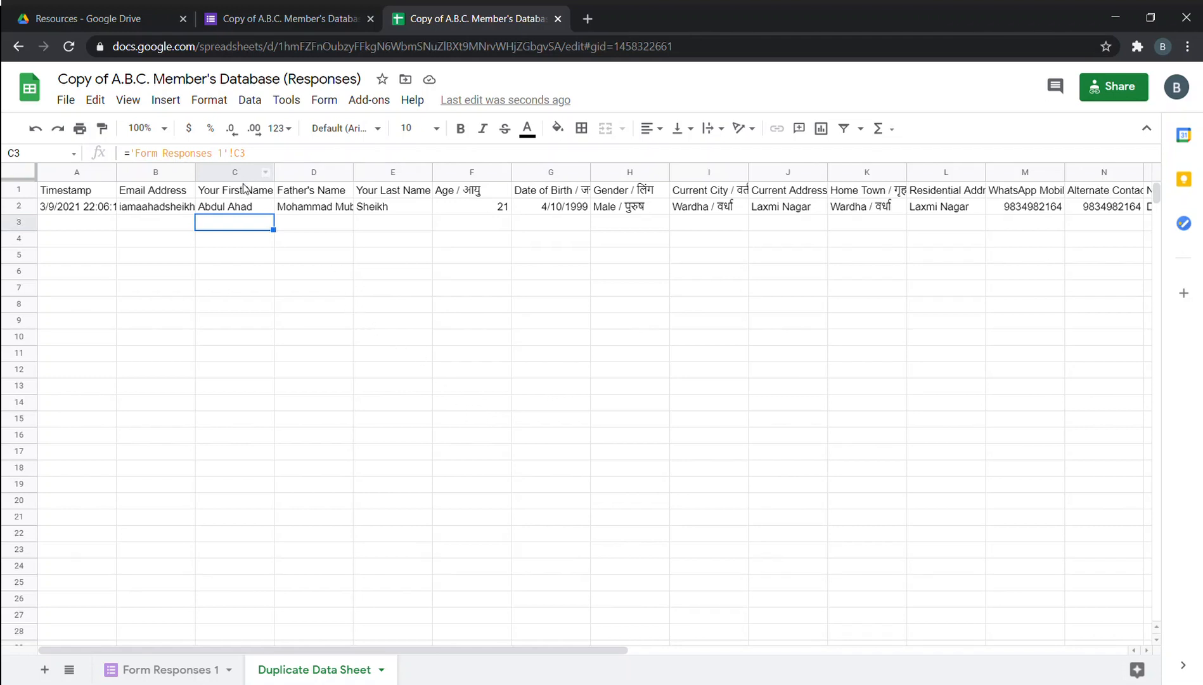
{"action": "key", "text": "Down"}
{"action": "key", "text": "Down"}
{"action": "key", "text": "Down"}
{"action": "key", "text": "Down"}
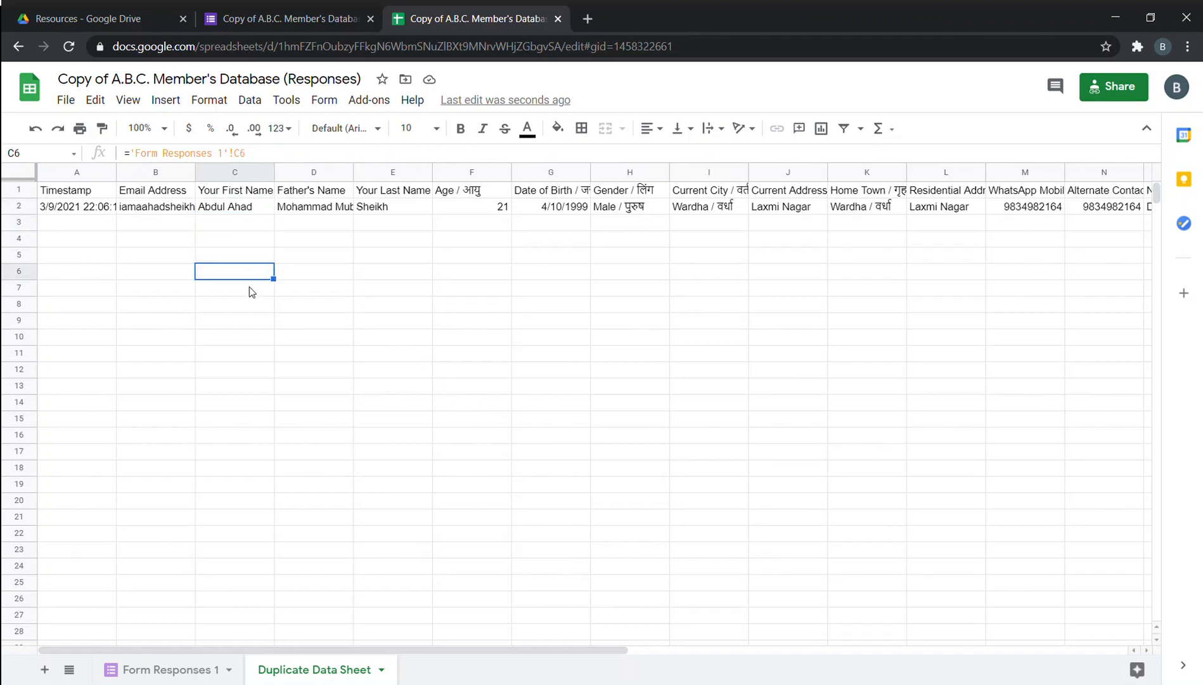
{"action": "left_click", "coordinate": [246, 256]}
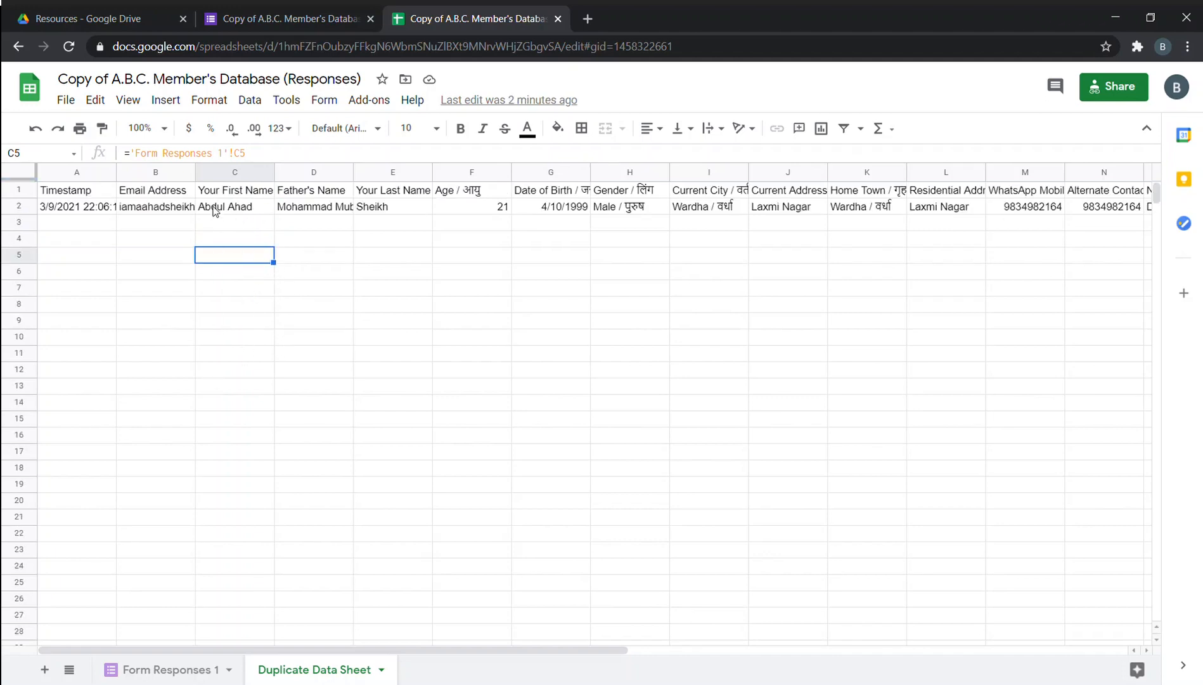
{"action": "left_click", "coordinate": [255, 196]}
{"action": "left_click", "coordinate": [383, 205], "text": "ctrl"}
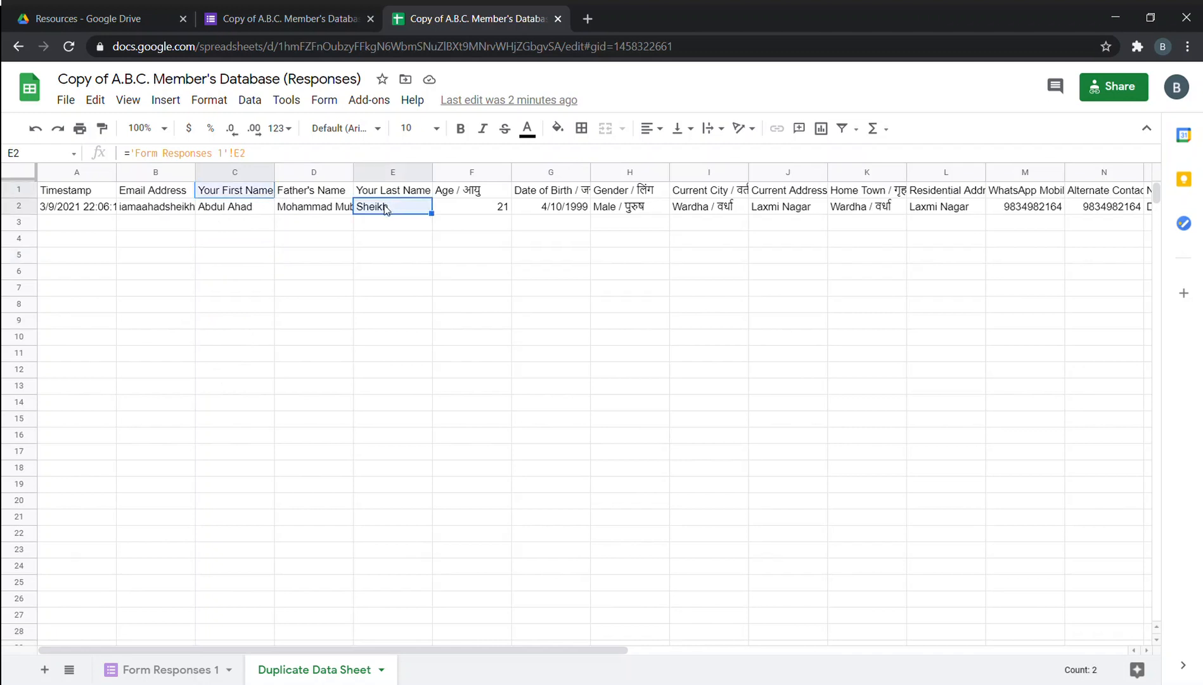
{"action": "left_click", "coordinate": [340, 291]}
{"action": "left_click", "coordinate": [284, 308]}
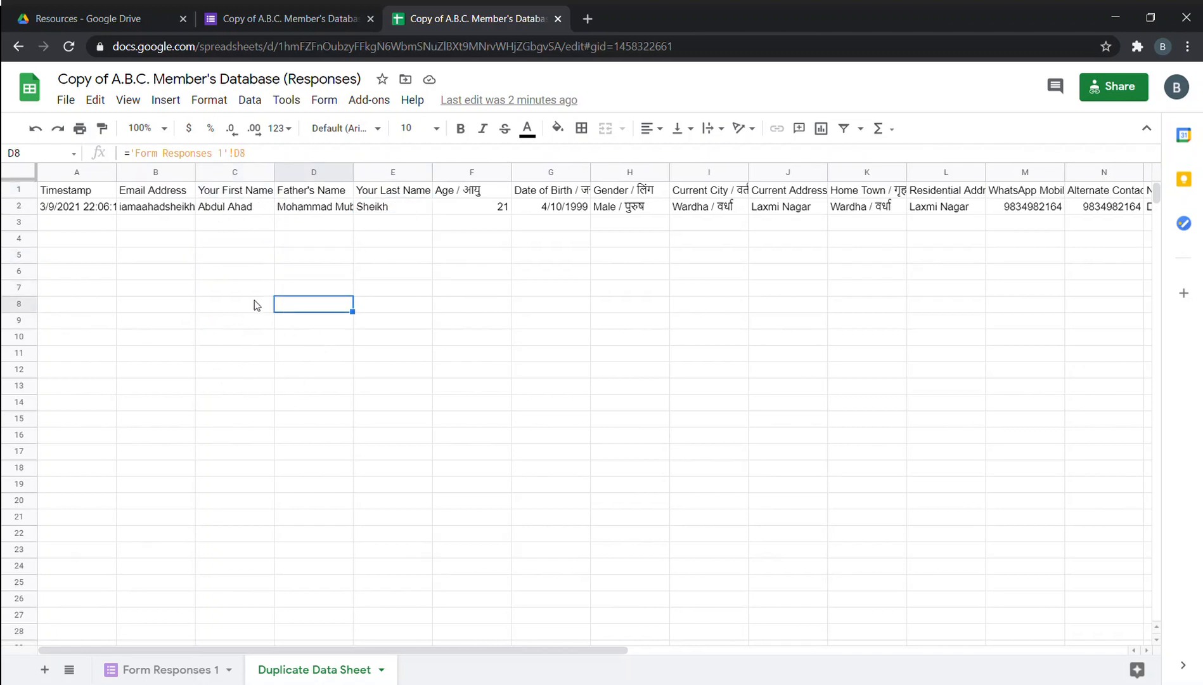
{"action": "left_click", "coordinate": [252, 325]}
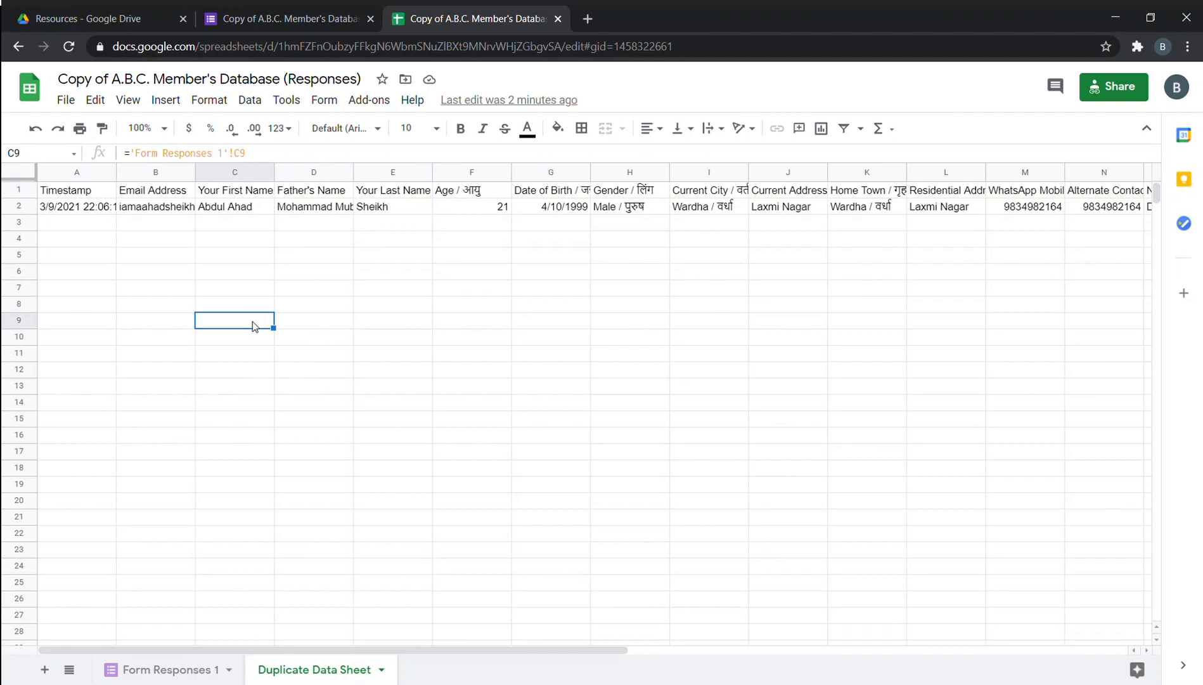
{"action": "left_click", "coordinate": [192, 534]}
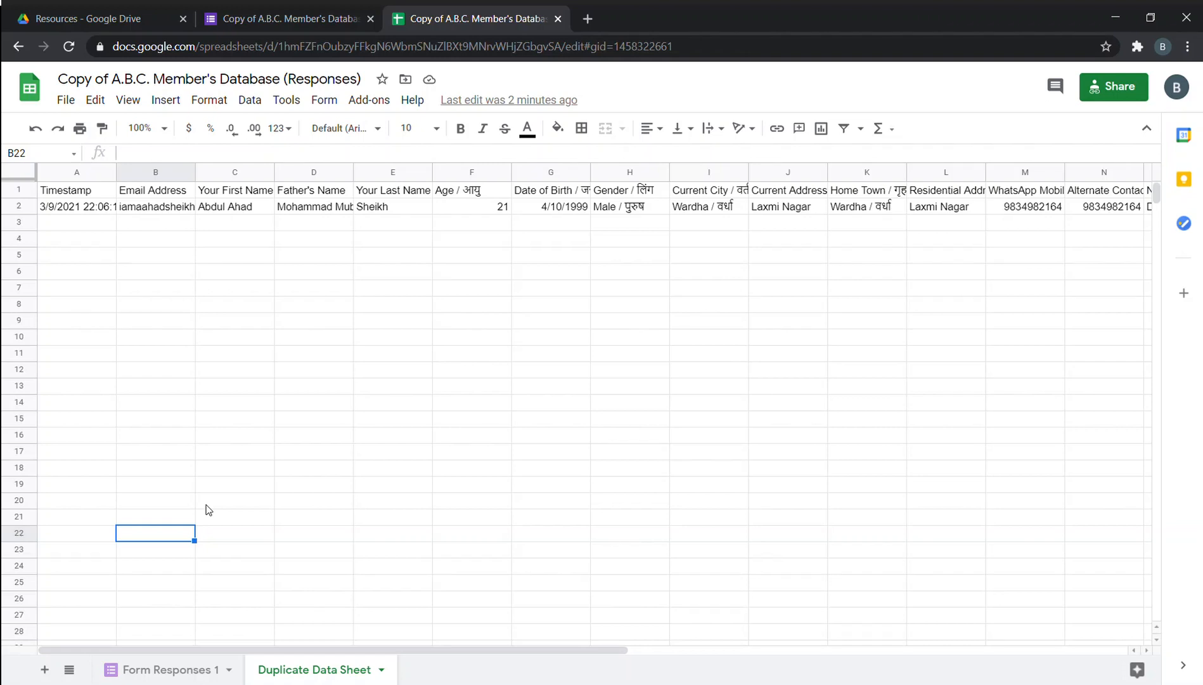
Enter =C2 + " " + E2 in B22 to join the first and last names.
{"action": "type", "text": "="}
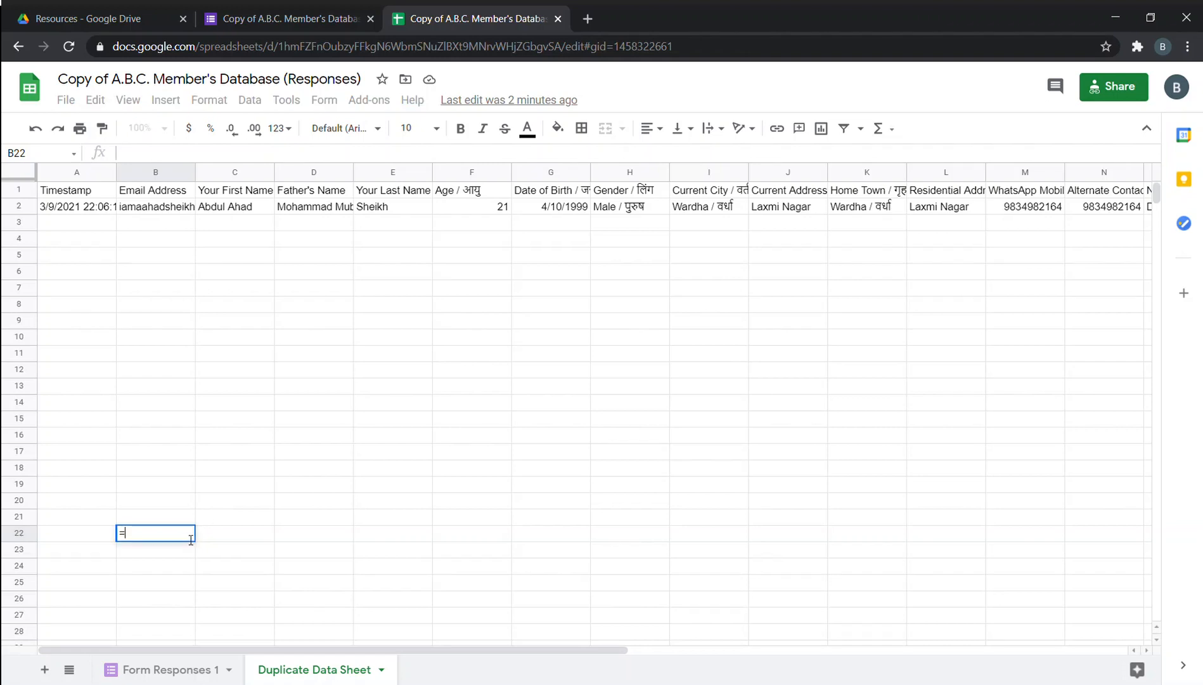
{"action": "left_click", "coordinate": [257, 207]}
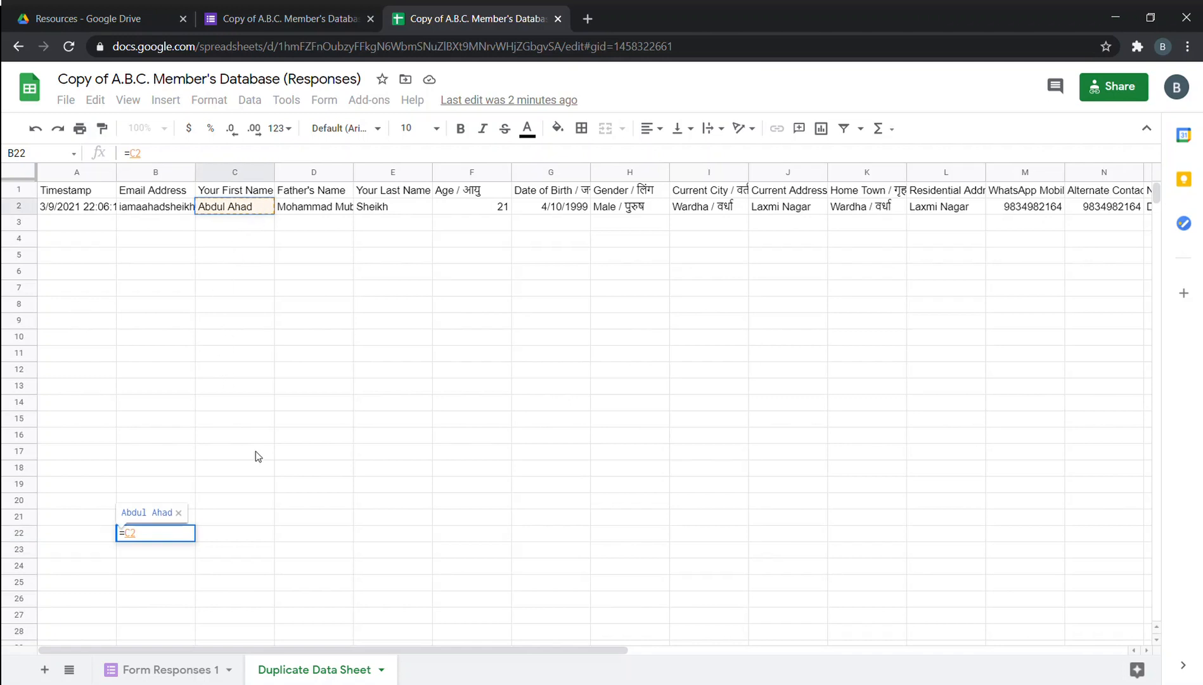
{"action": "type", "text": "+ \" \""}
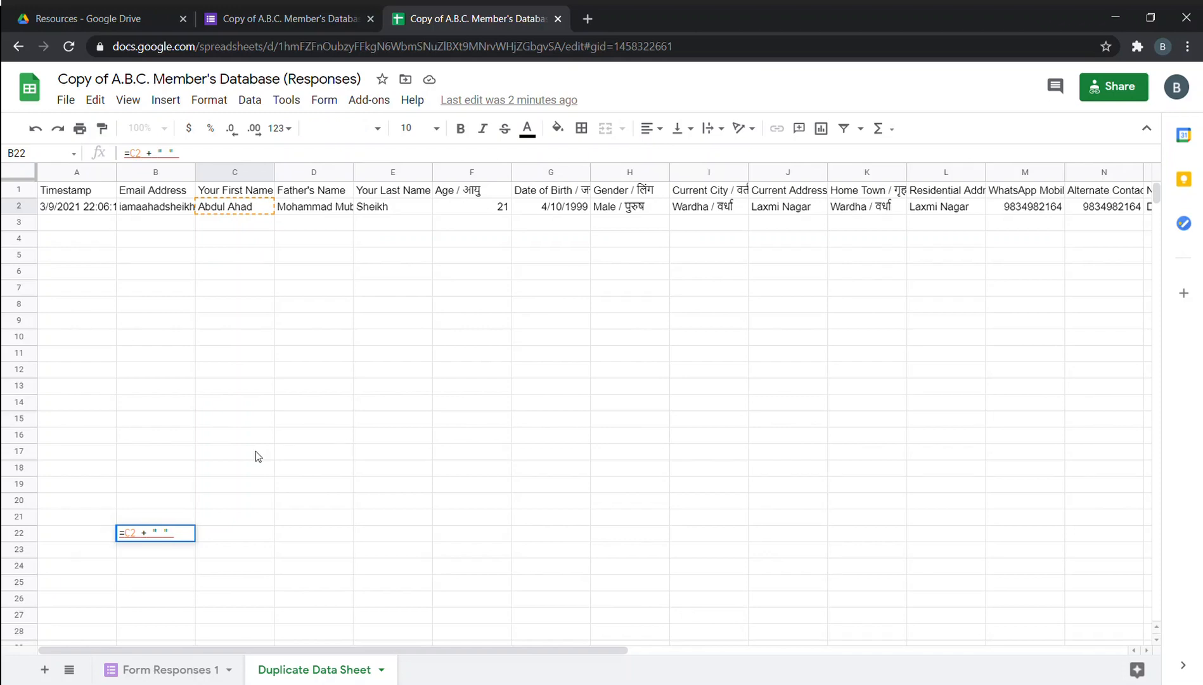
{"action": "type", "text": "+"}
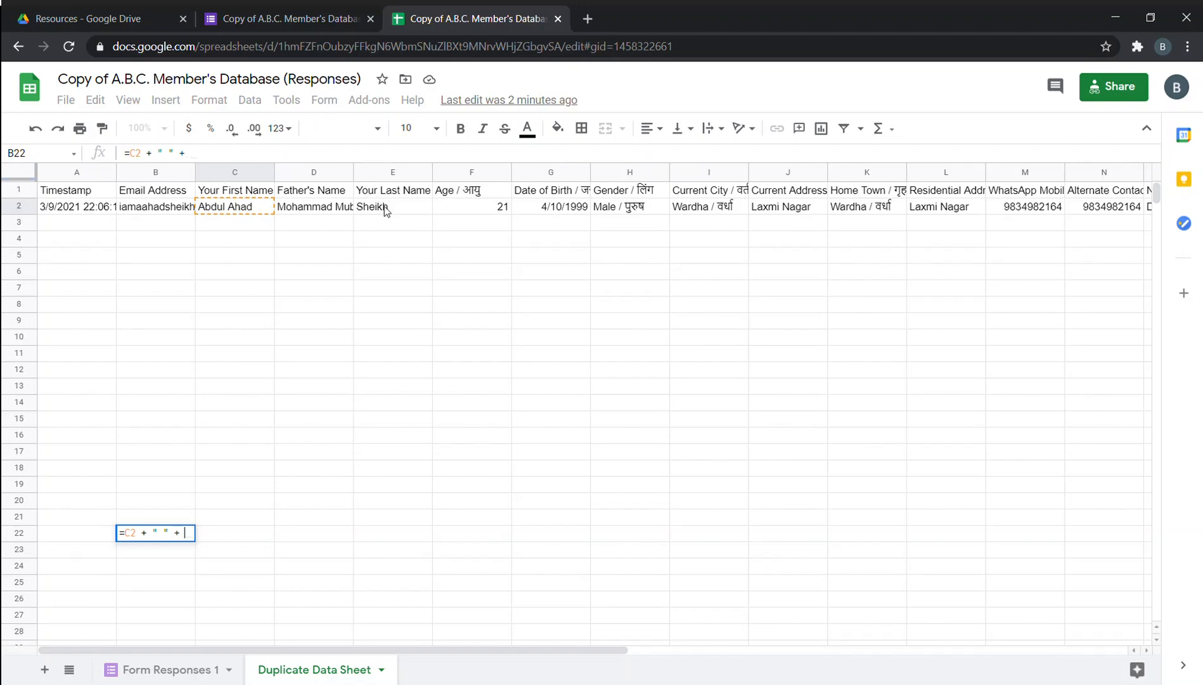
{"action": "left_click", "coordinate": [385, 211]}
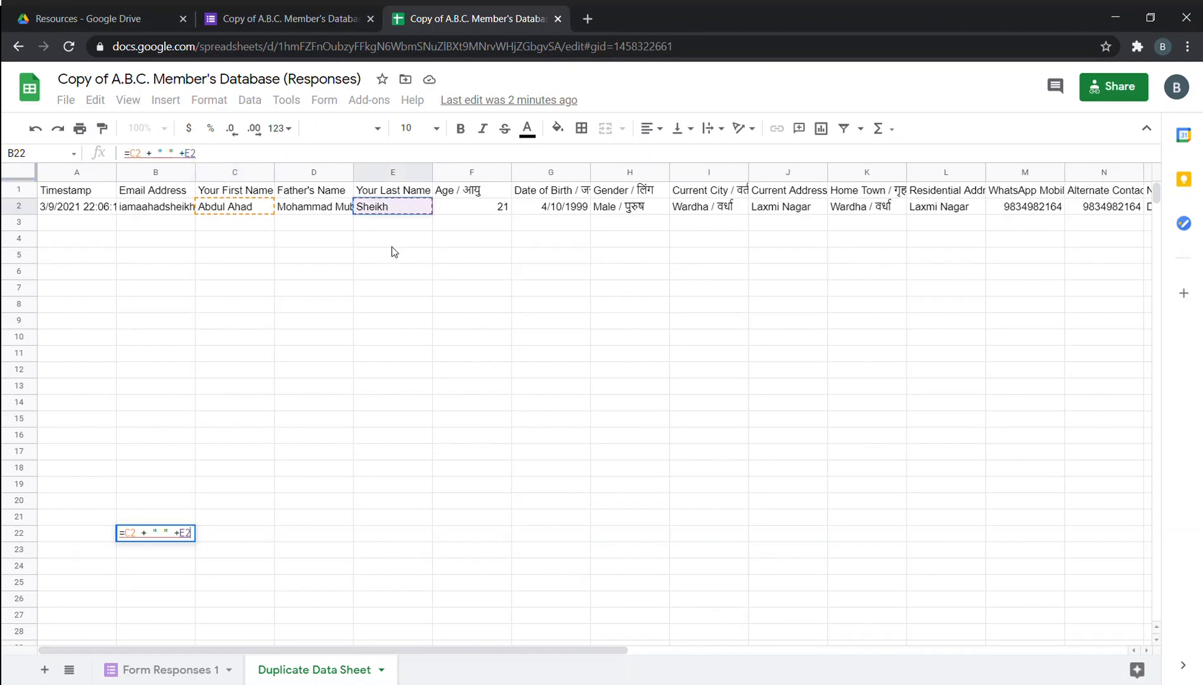
{"action": "key", "text": "Return"}
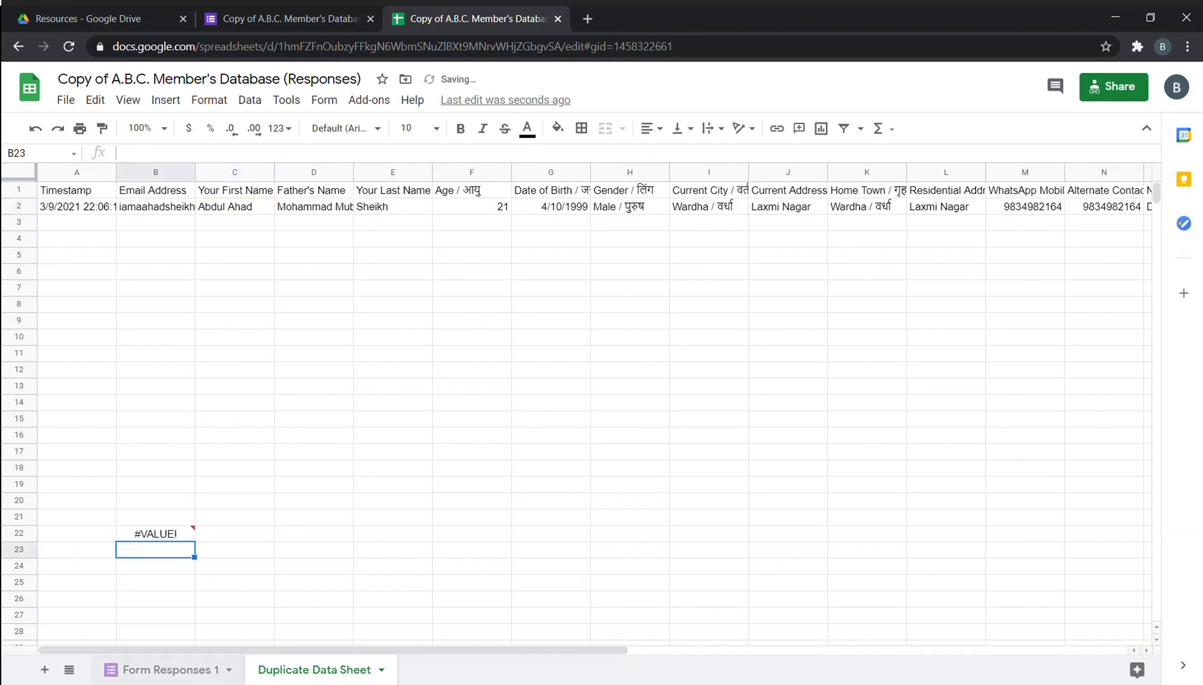
Reselect B22 and reopen its formula to inspect the #VALUE! error.
{"action": "left_click", "coordinate": [178, 536]}
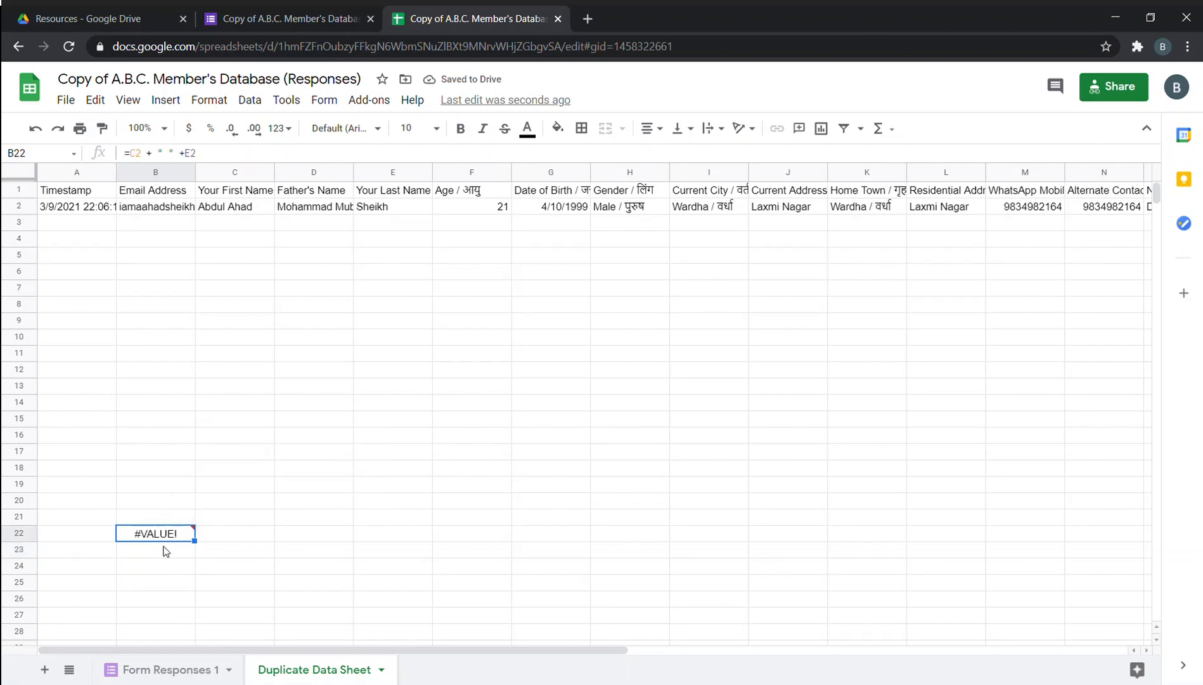
{"action": "mouse_move", "coordinate": [159, 538]}
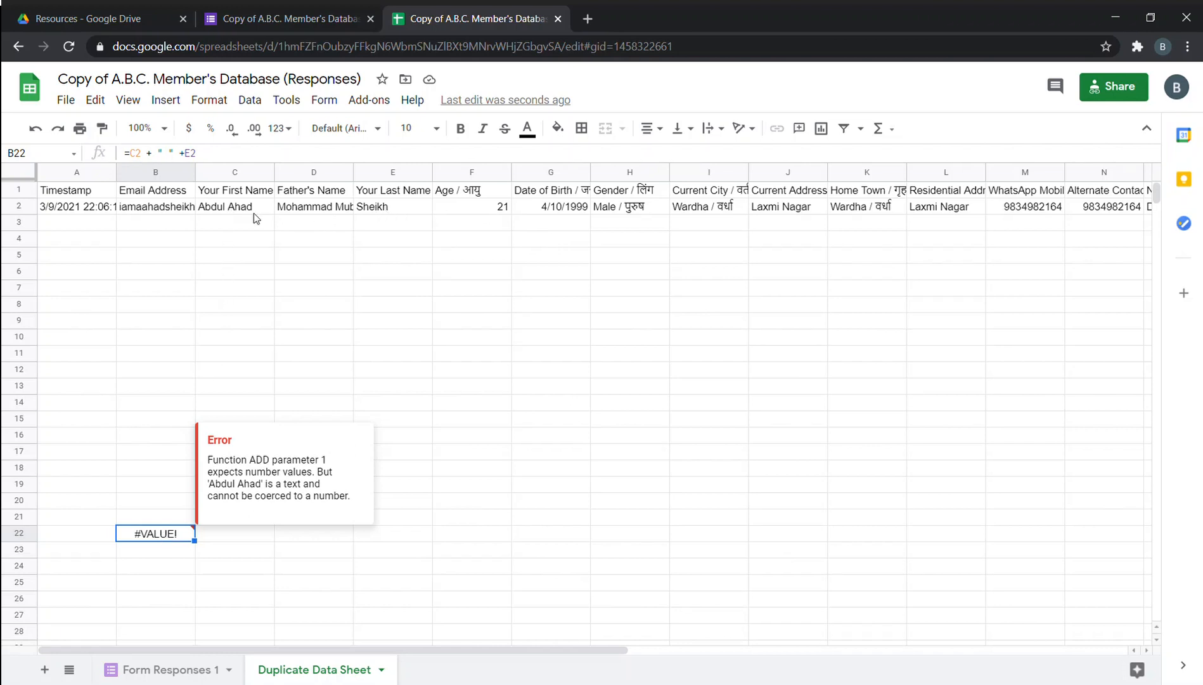
{"action": "left_click", "coordinate": [159, 153]}
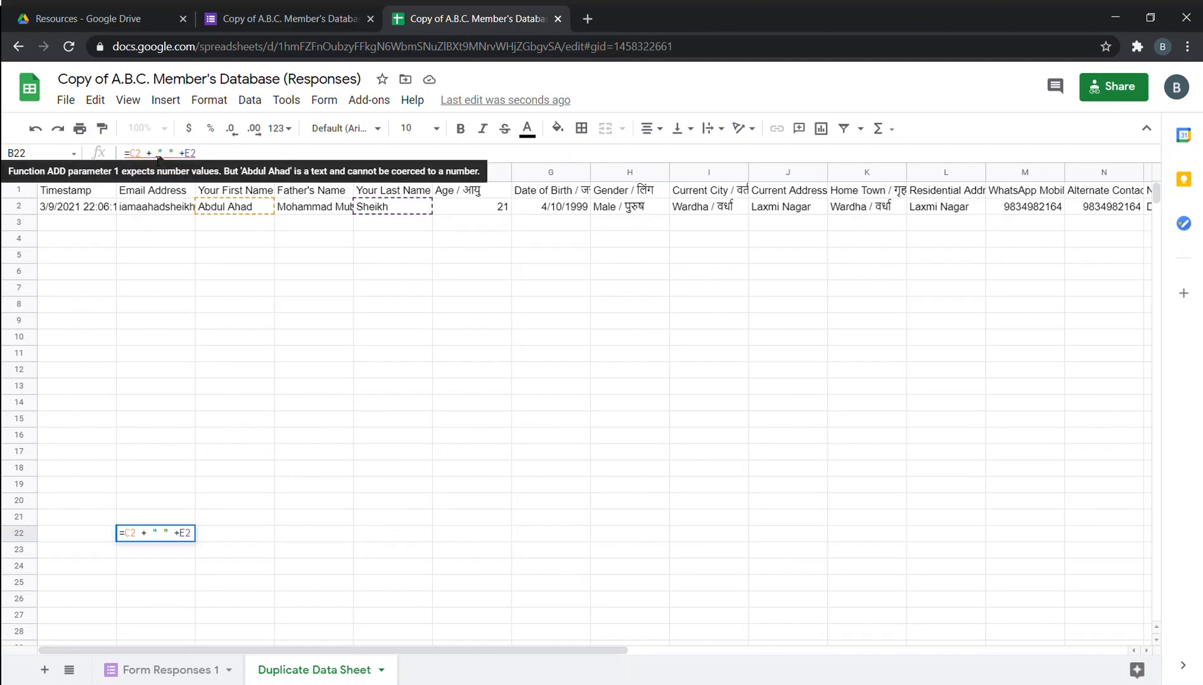
Strip the plus signs and the quoted space from B22's formula and commit it.
{"action": "key", "text": "BackSpace"}
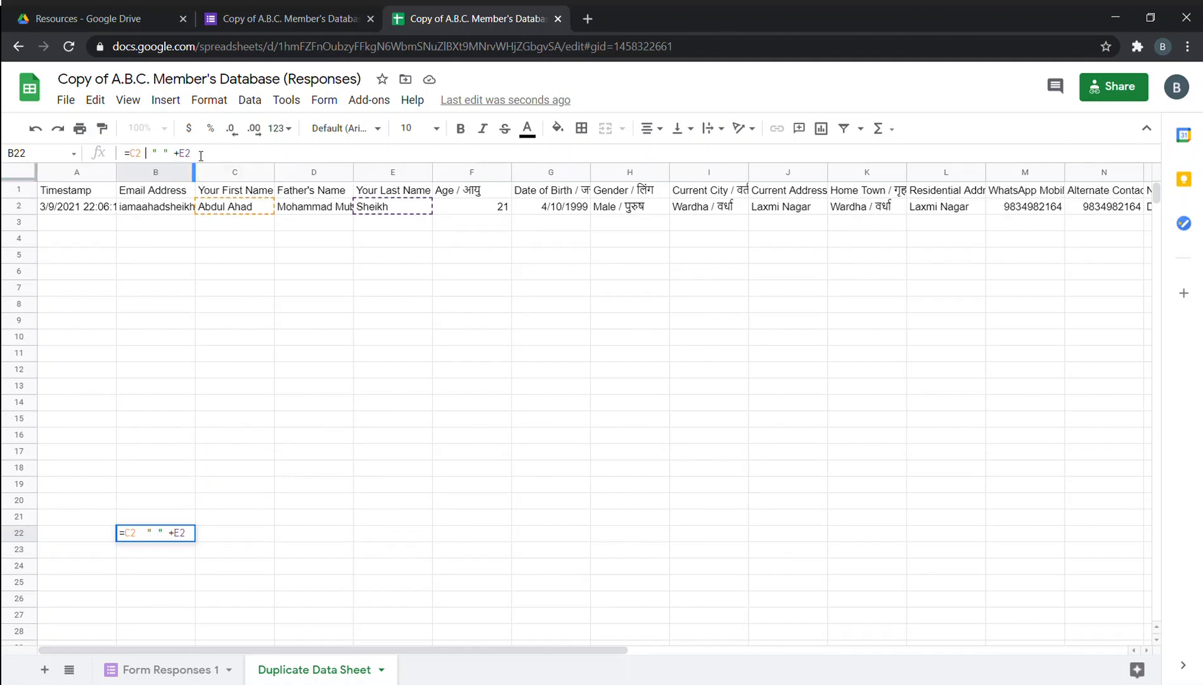
{"action": "left_click", "coordinate": [183, 155]}
{"action": "key", "text": "BackSpace"}
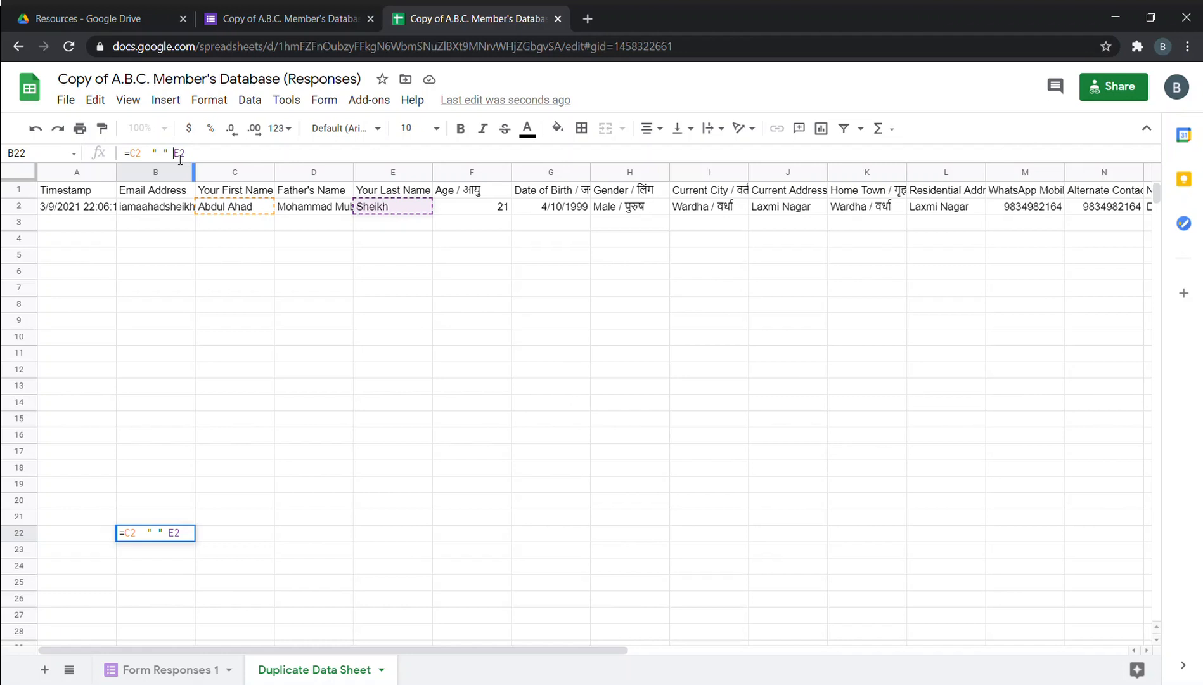
{"action": "left_click", "coordinate": [148, 154]}
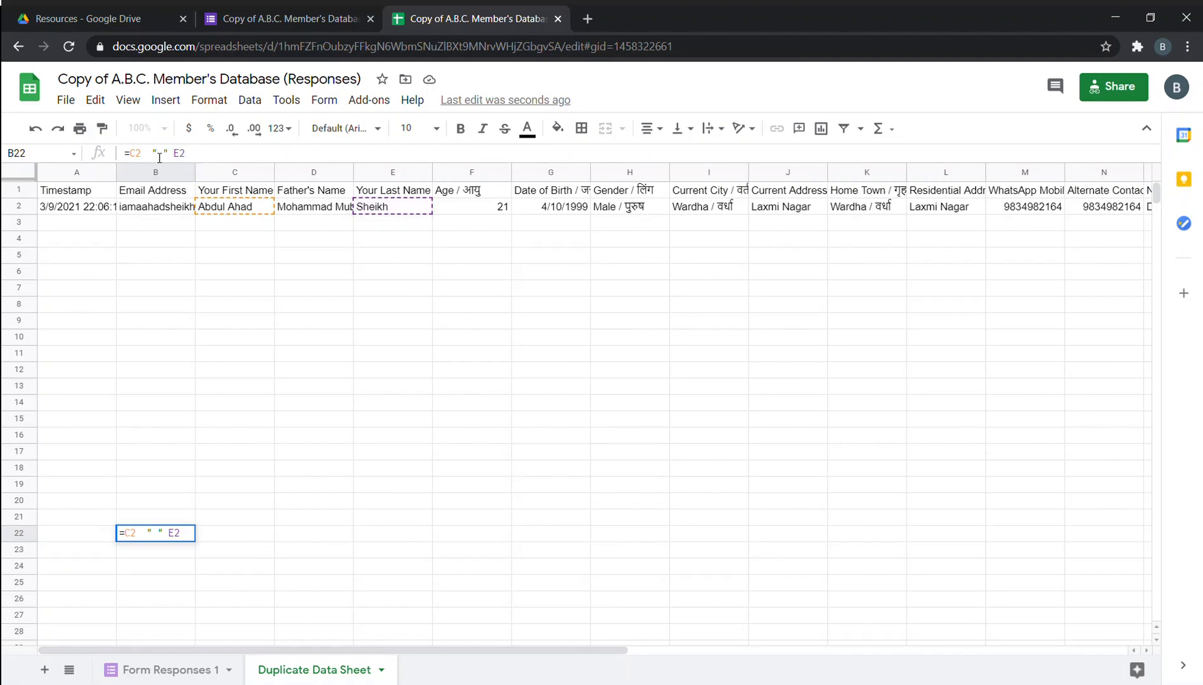
{"action": "left_click_drag", "start_coordinate": [169, 159], "coordinate": [162, 160]}
{"action": "key", "text": "BackSpace"}
{"action": "key", "text": "BackSpace"}
{"action": "key", "text": "Return"}
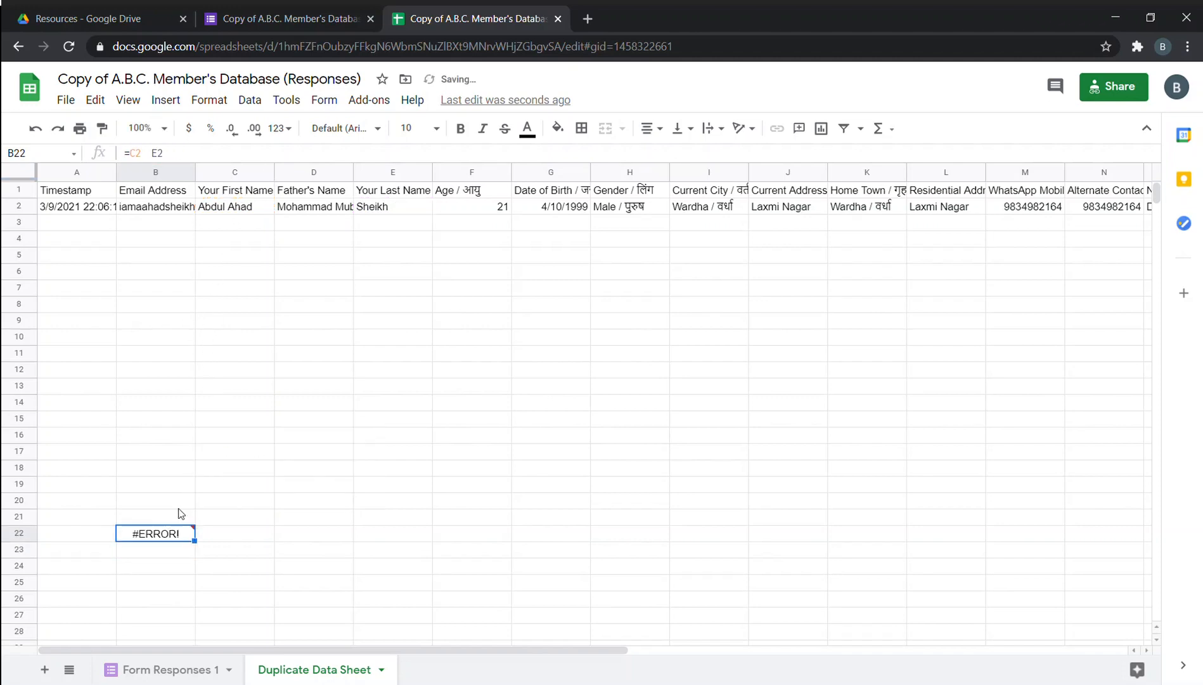
Remove the E2 reference so B22 holds just =C2.
{"action": "left_click", "coordinate": [152, 153]}
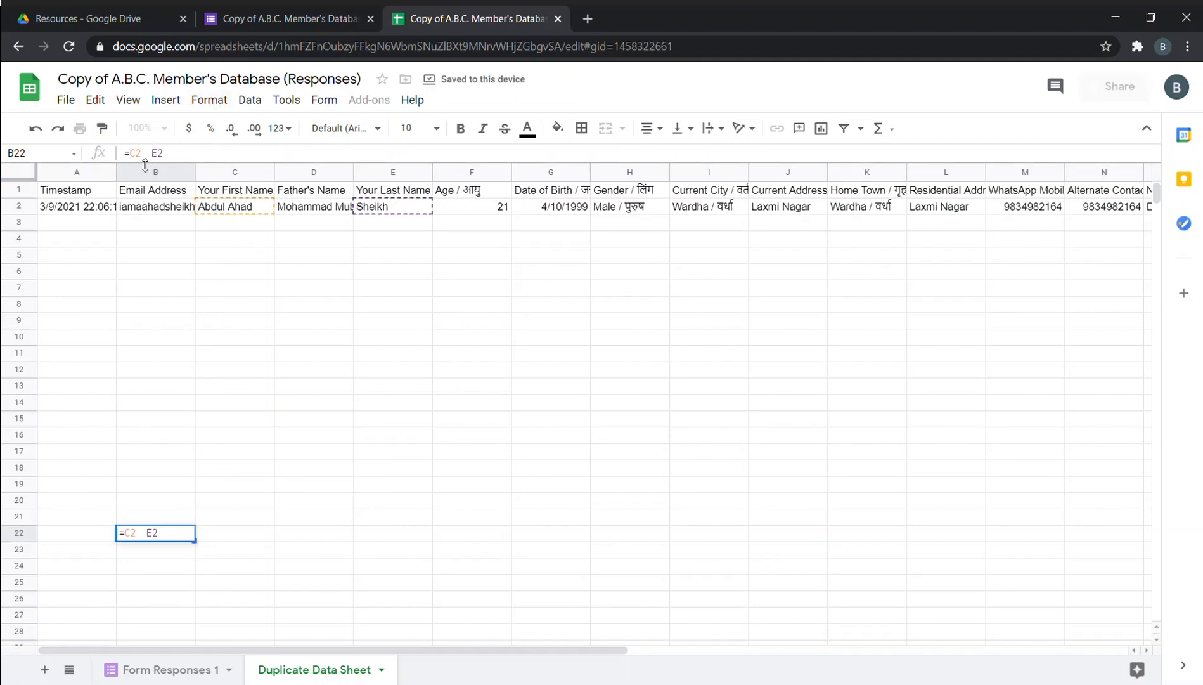
{"action": "left_click", "coordinate": [416, 312]}
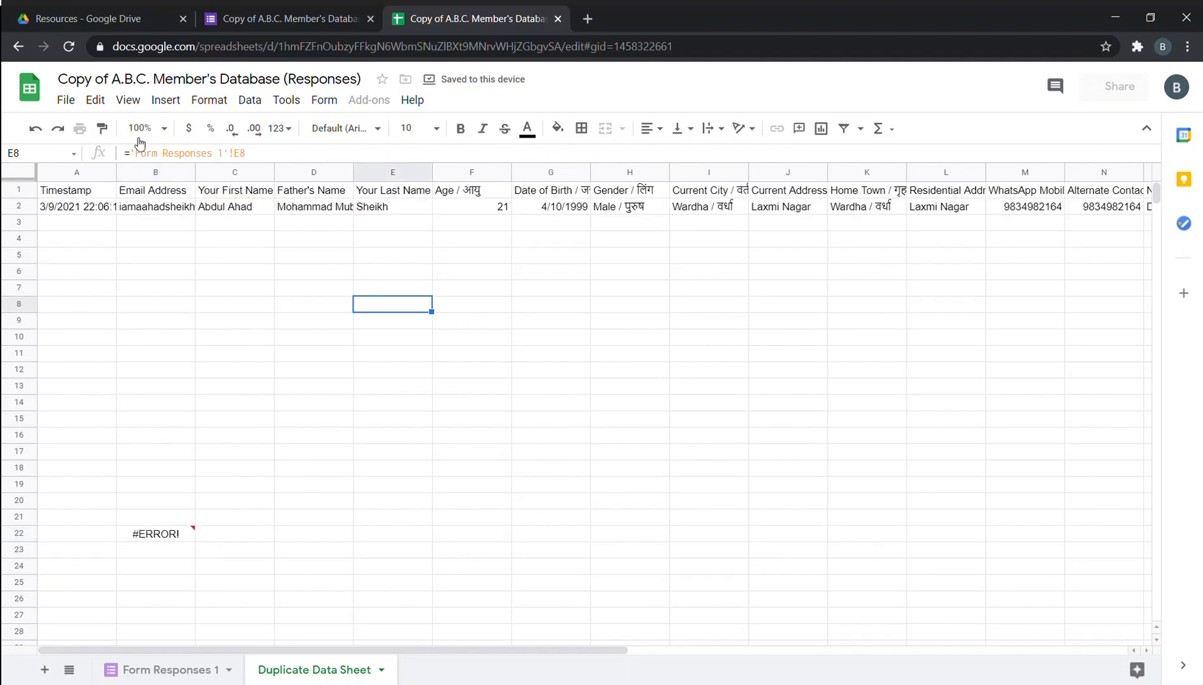
{"action": "left_click", "coordinate": [180, 534]}
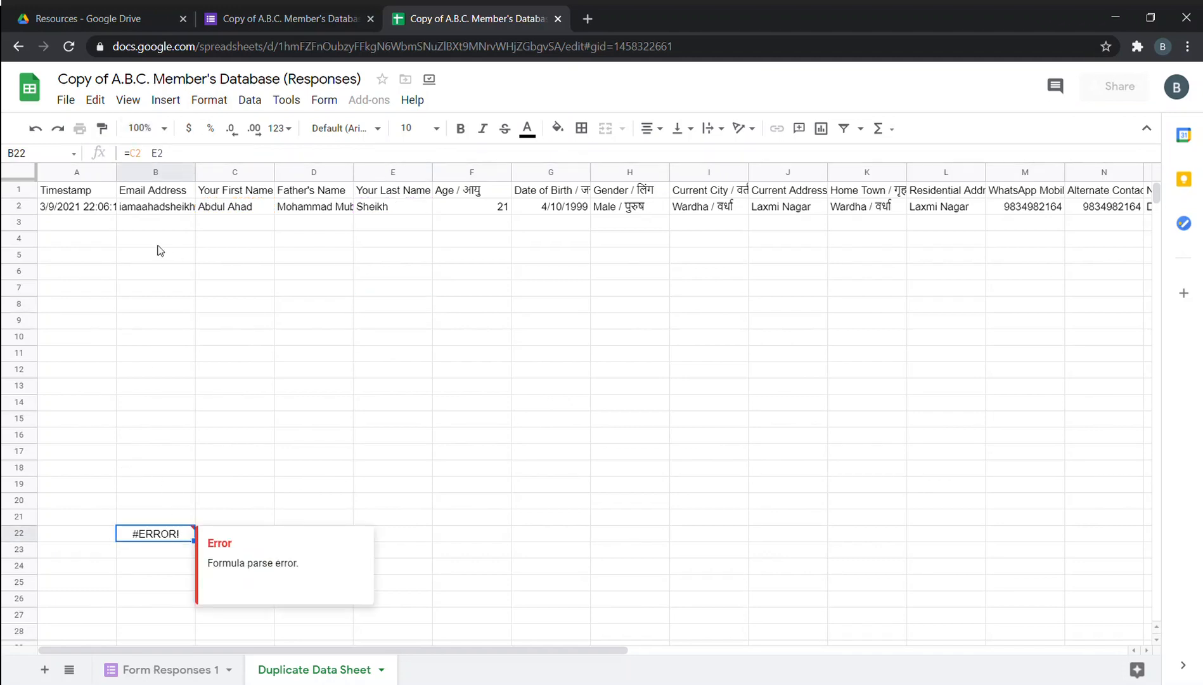
{"action": "left_click", "coordinate": [150, 158]}
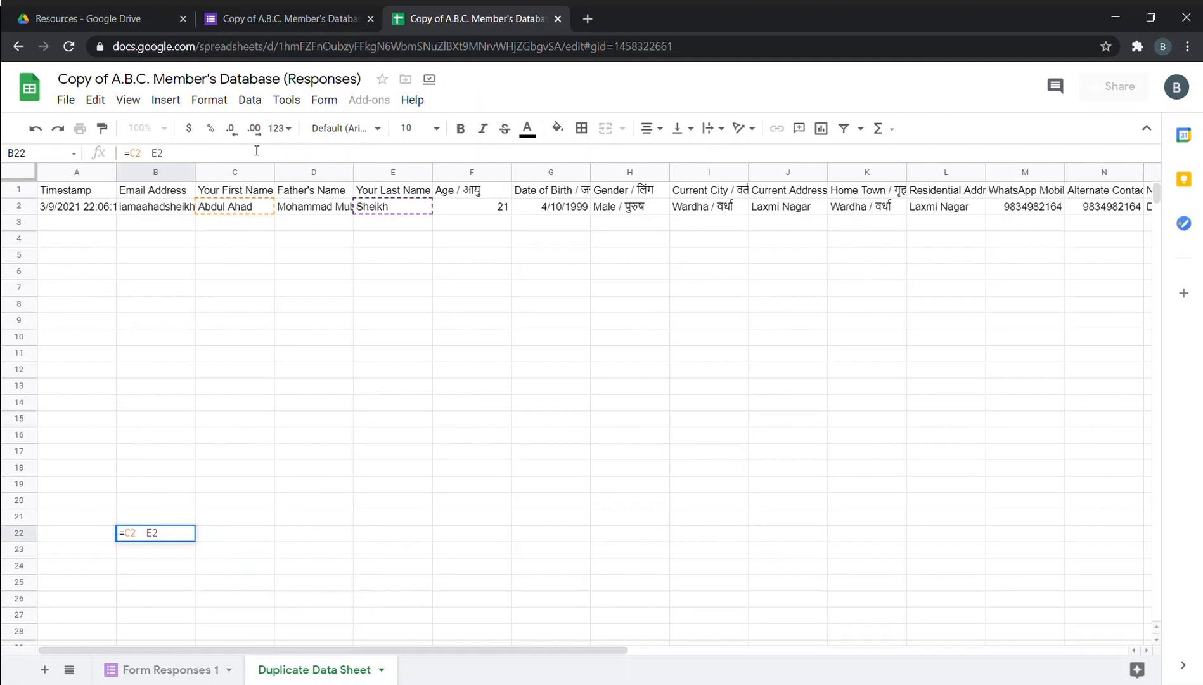
{"action": "key", "text": "Right"}
{"action": "key", "text": "BackSpace"}
{"action": "key", "text": "BackSpace"}
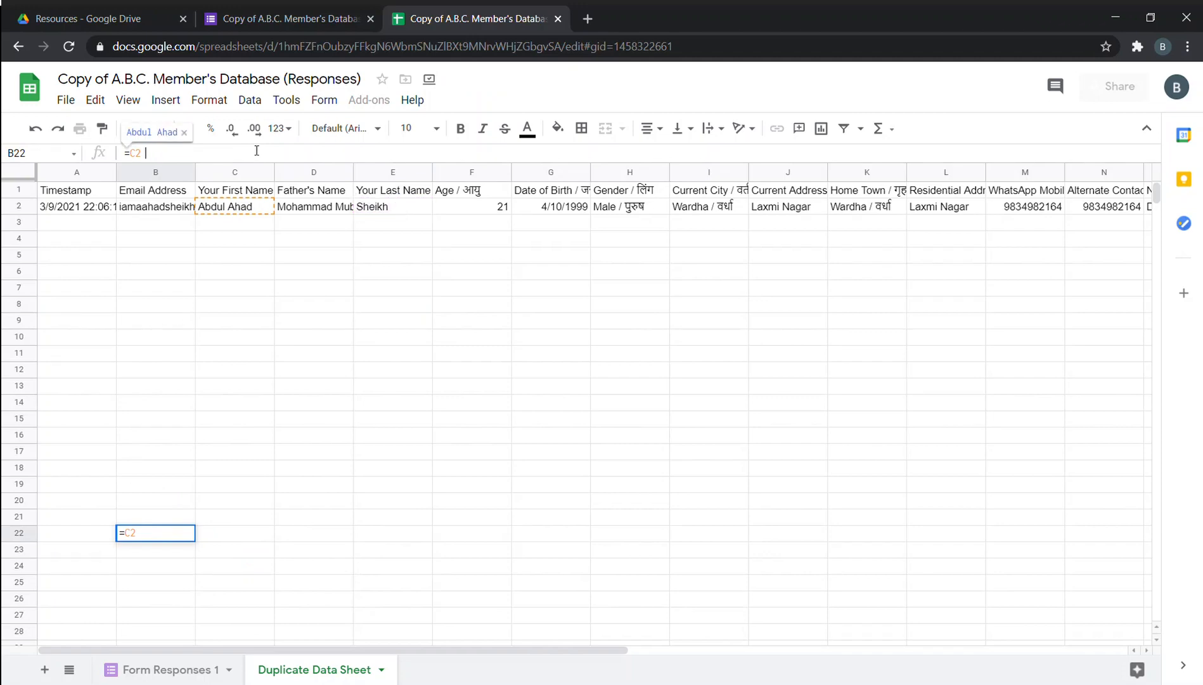
{"action": "key", "text": "Return"}
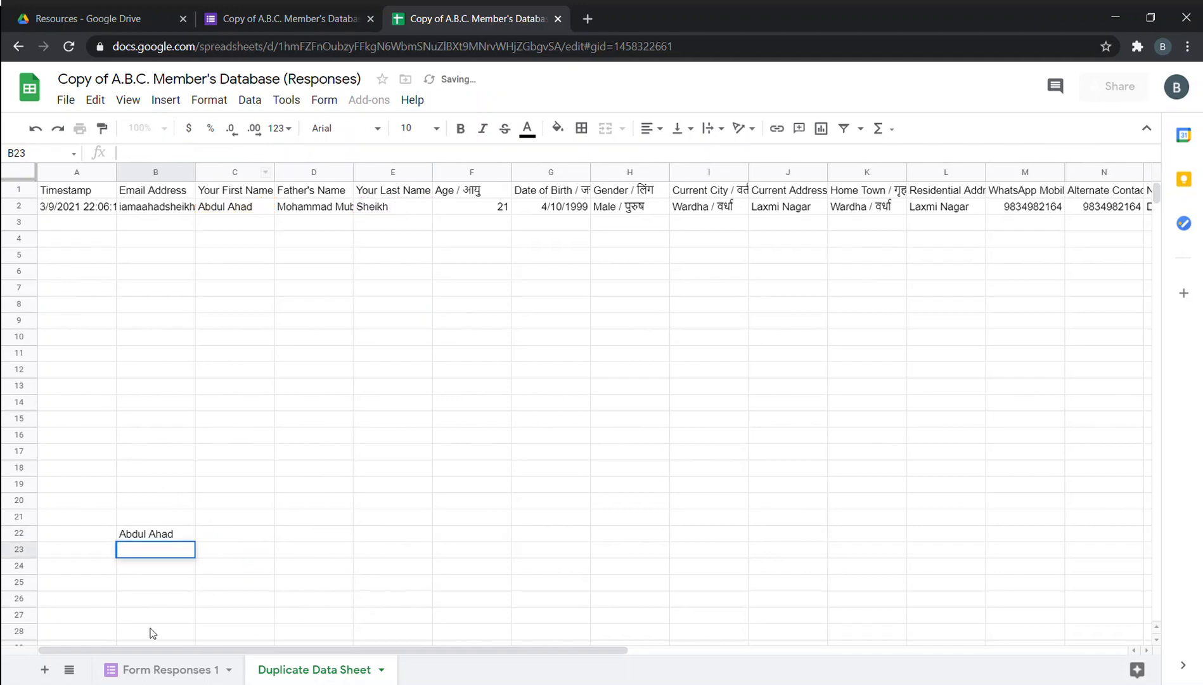
Try adding quotation marks and " + " around C2 in B22's formula.
{"action": "left_click", "coordinate": [180, 536]}
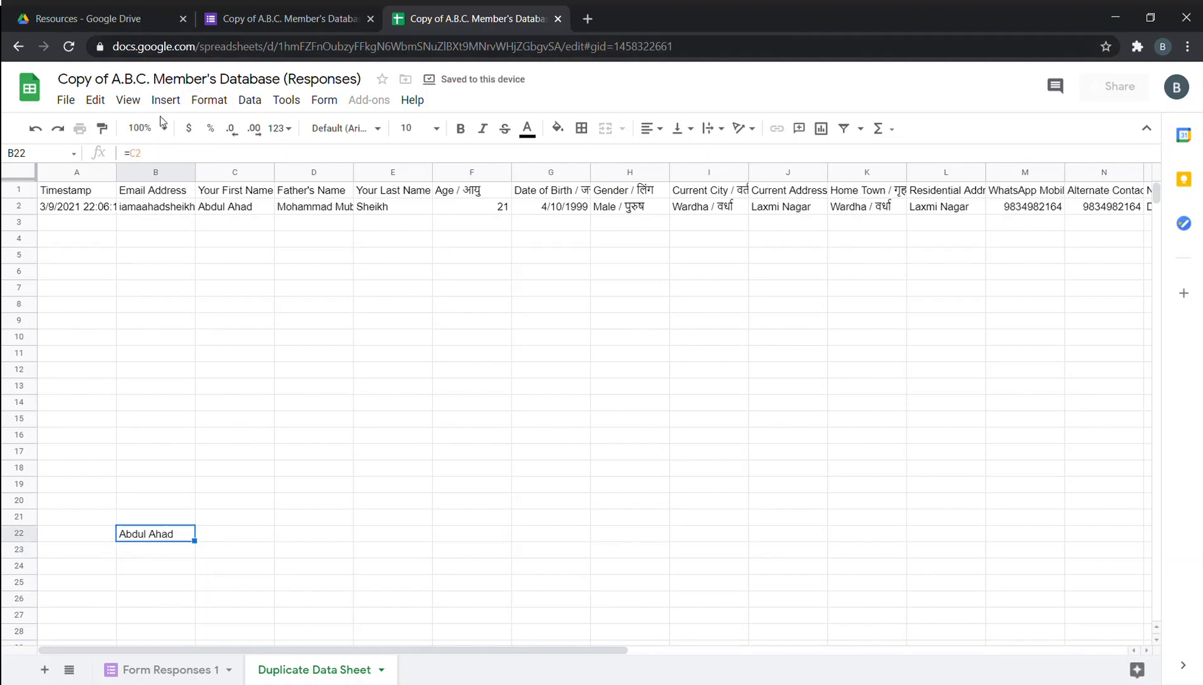
{"action": "left_click", "coordinate": [176, 153]}
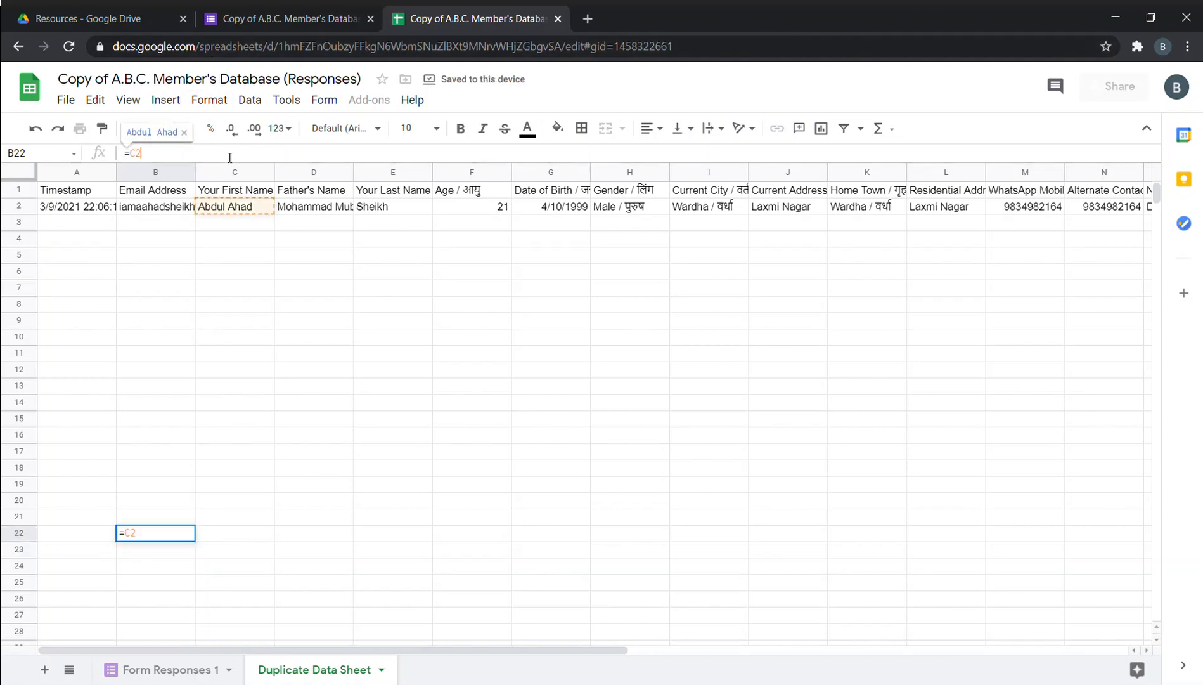
{"action": "type", "text": "\"\""}
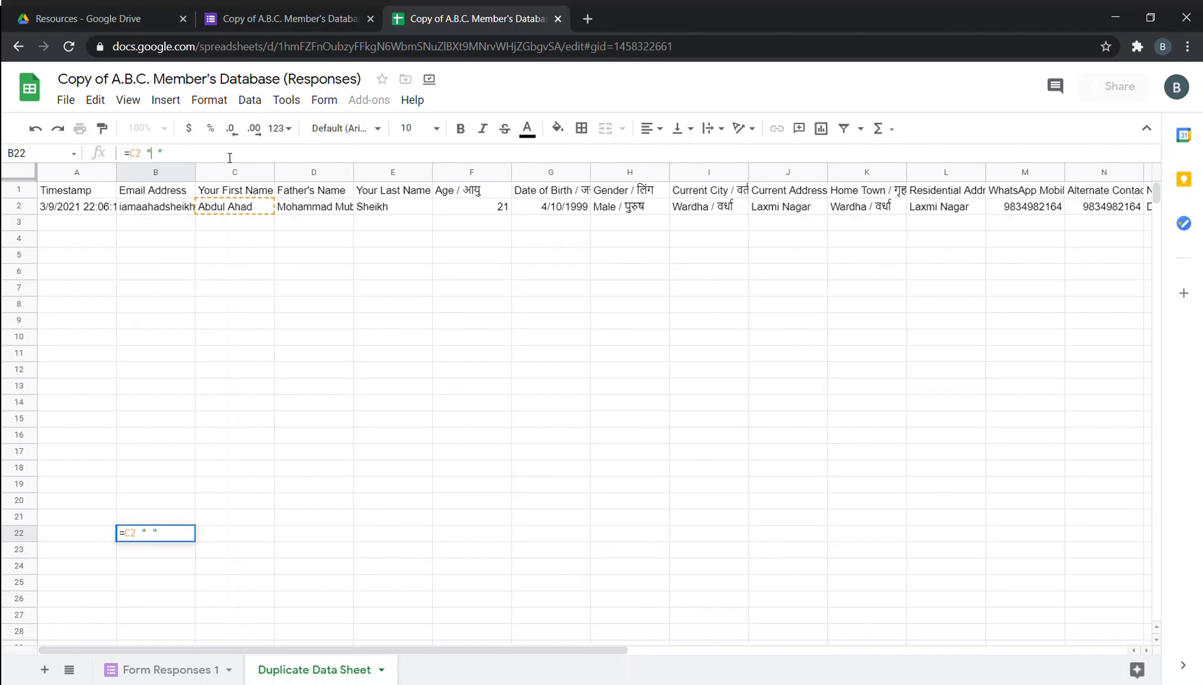
{"action": "key", "text": "BackSpace"}
{"action": "key", "text": "BackSpace"}
{"action": "key", "text": "BackSpace"}
{"action": "key", "text": "BackSpace"}
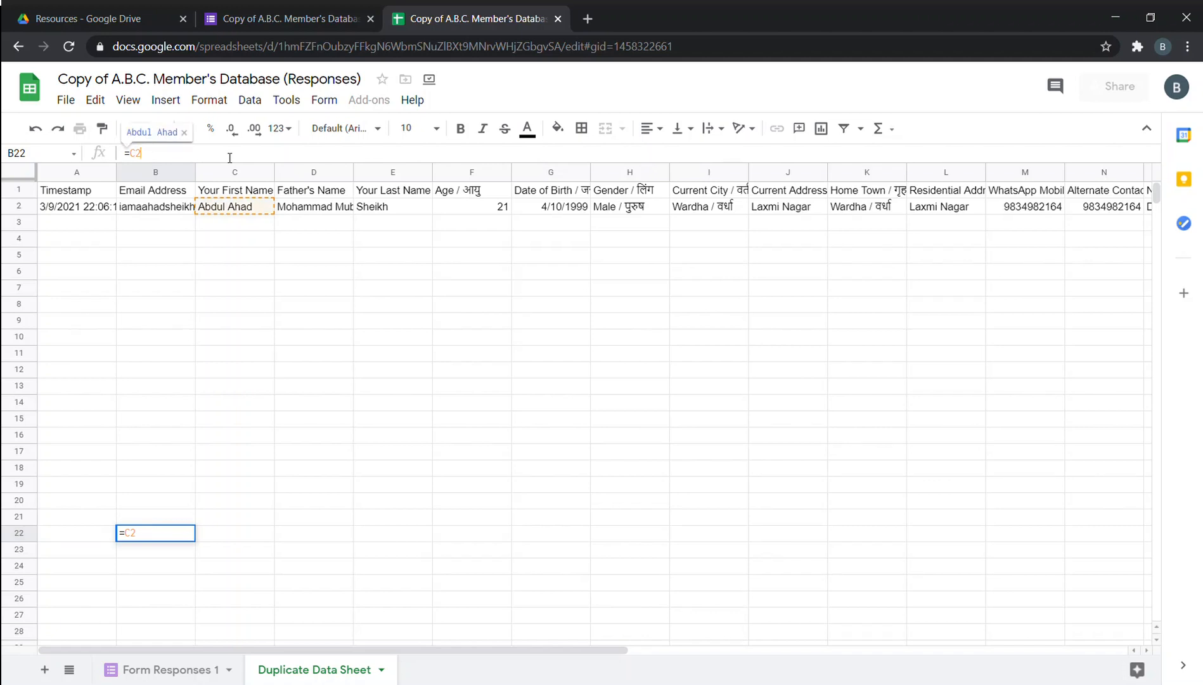
{"action": "type", "text": "\""}
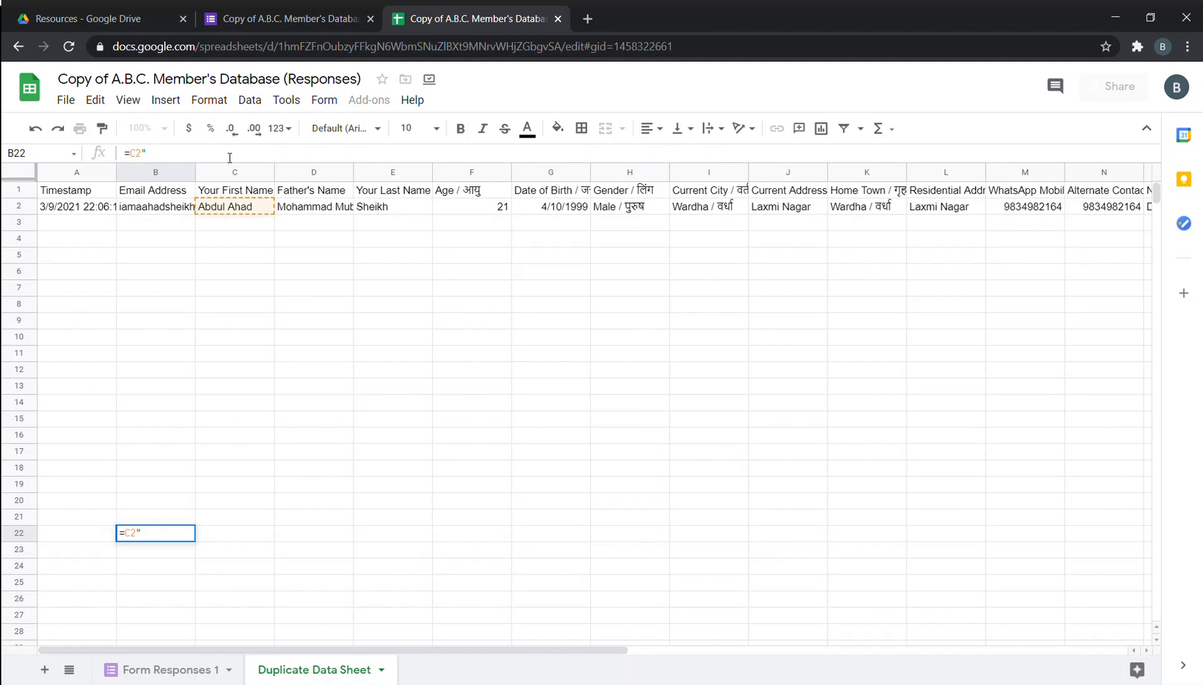
{"action": "key", "text": "Left"}
{"action": "key", "text": "Left"}
{"action": "key", "text": "Left"}
{"action": "type", "text": "\""}
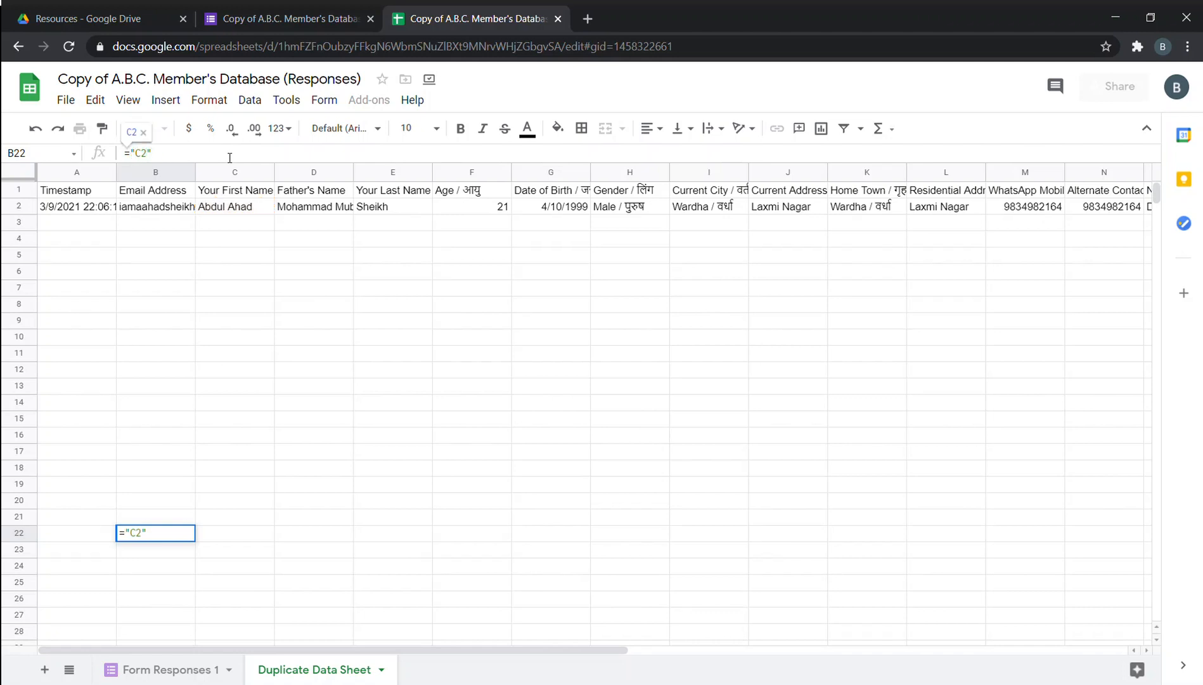
{"action": "type", "text": " + "}
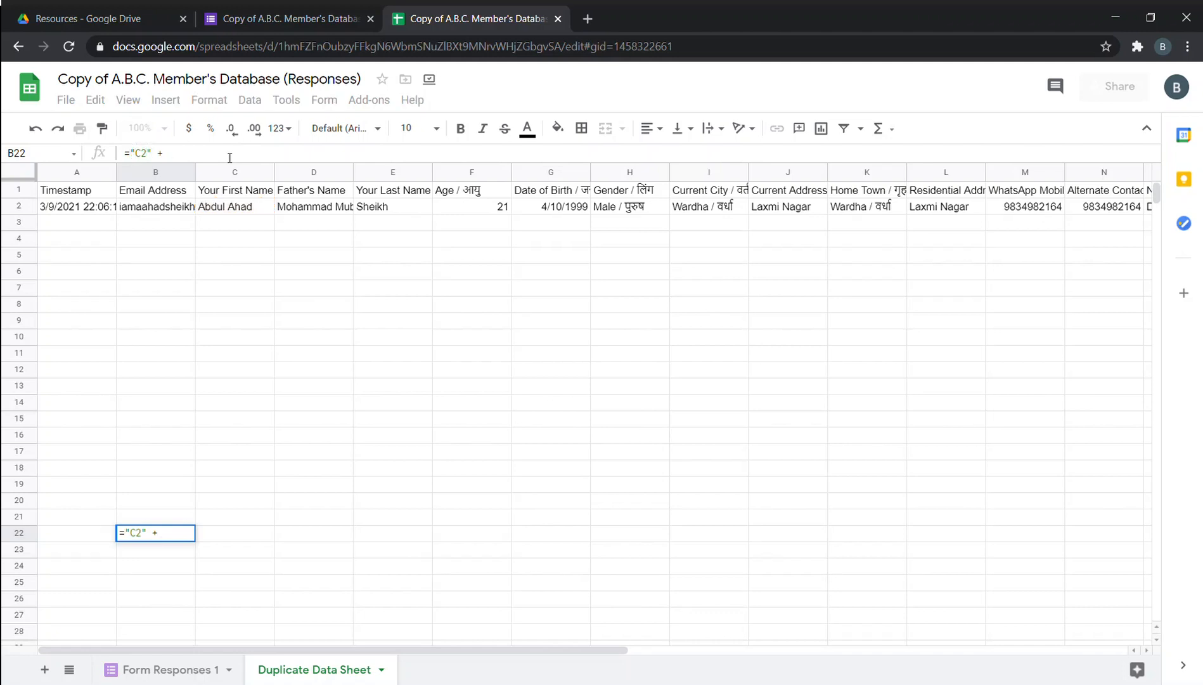
{"action": "type", "text": "\""}
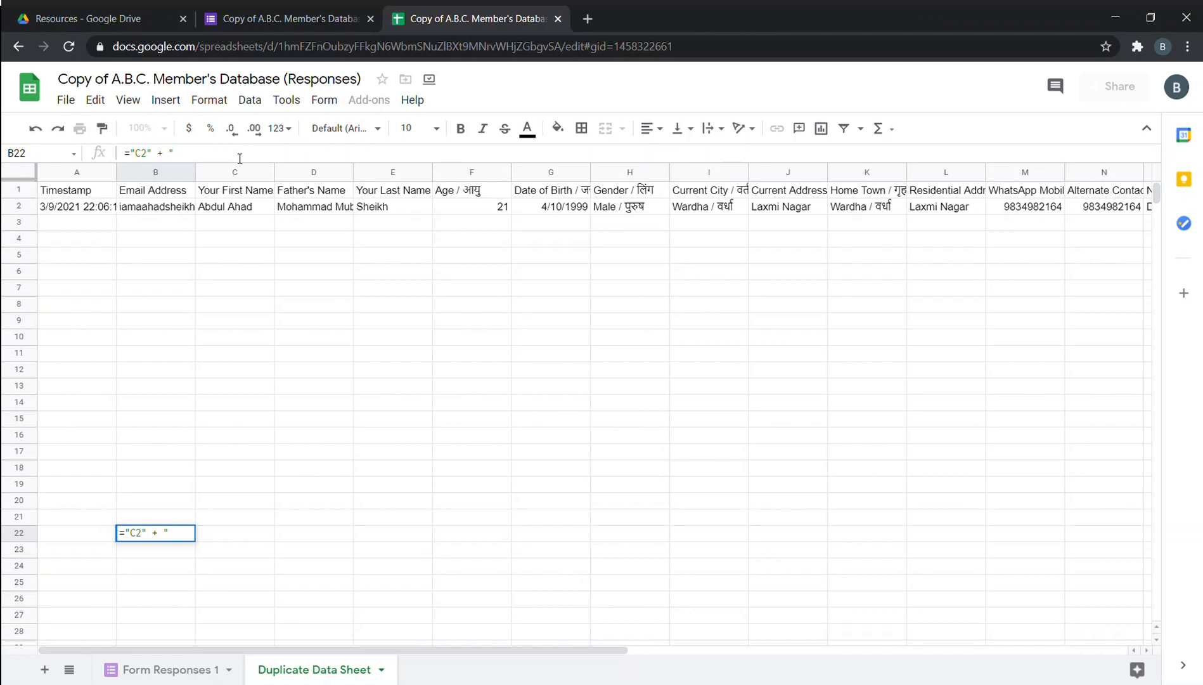
{"action": "left_click", "coordinate": [388, 208]}
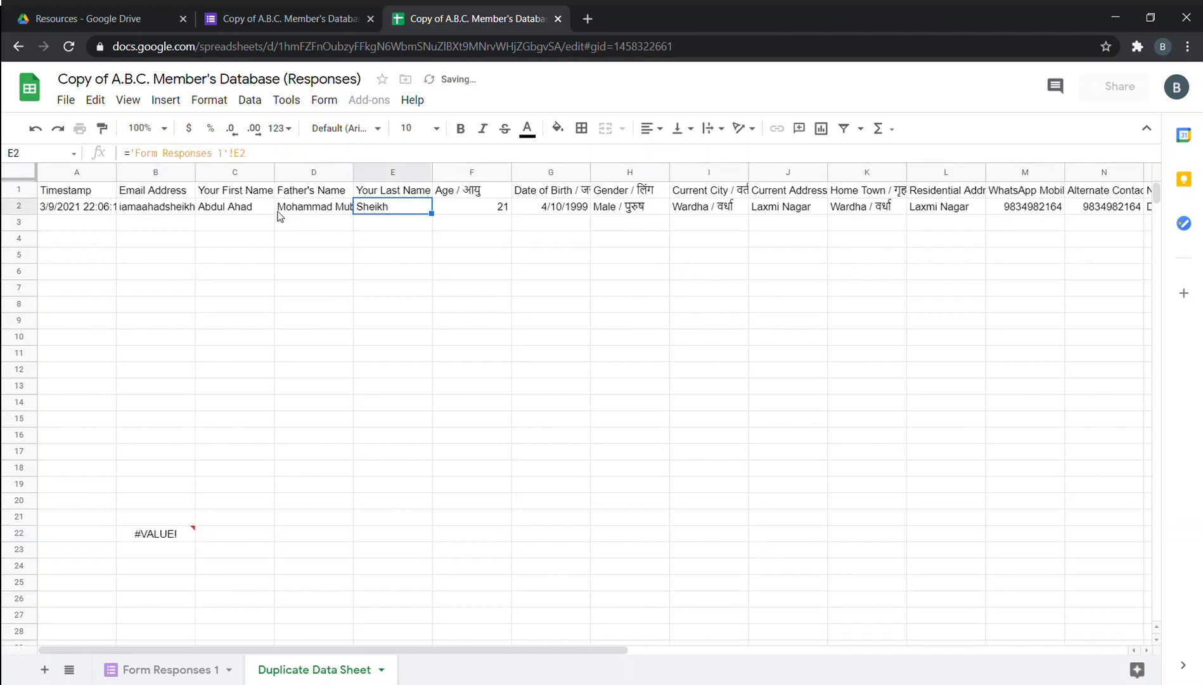
Delete B22's entire formula, leaving the cell empty.
{"action": "left_click", "coordinate": [190, 536]}
{"action": "left_click_drag", "start_coordinate": [184, 152], "coordinate": [104, 153]}
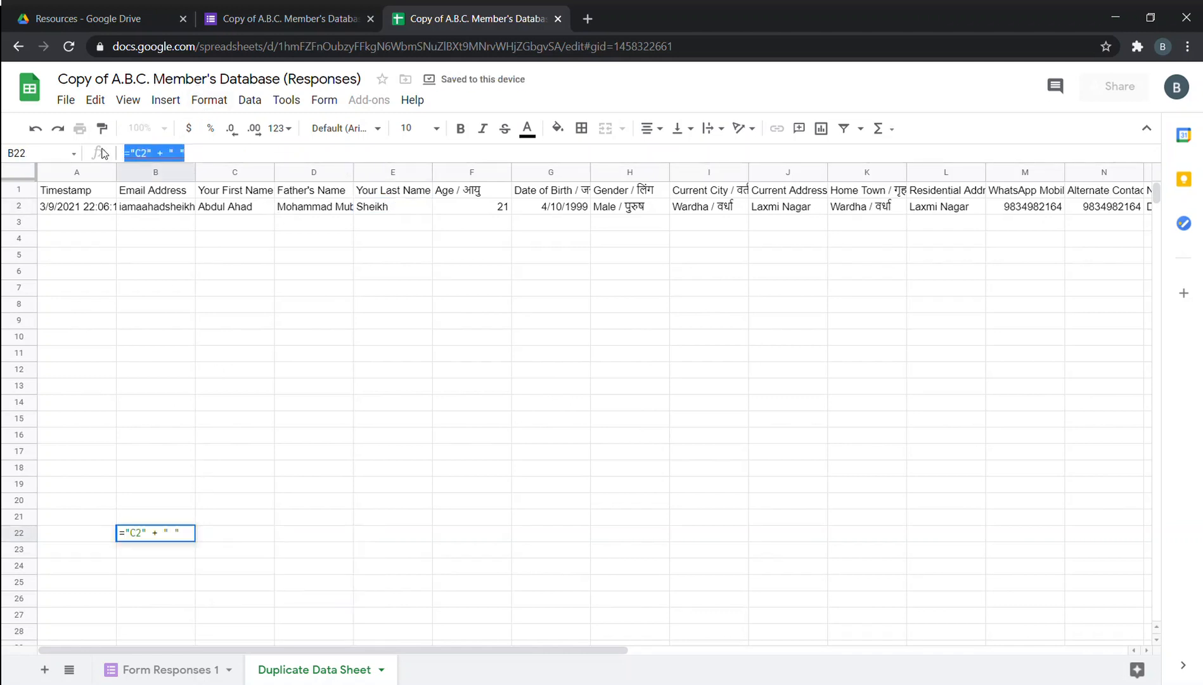
{"action": "key", "text": "BackSpace"}
{"action": "left_click", "coordinate": [424, 359]}
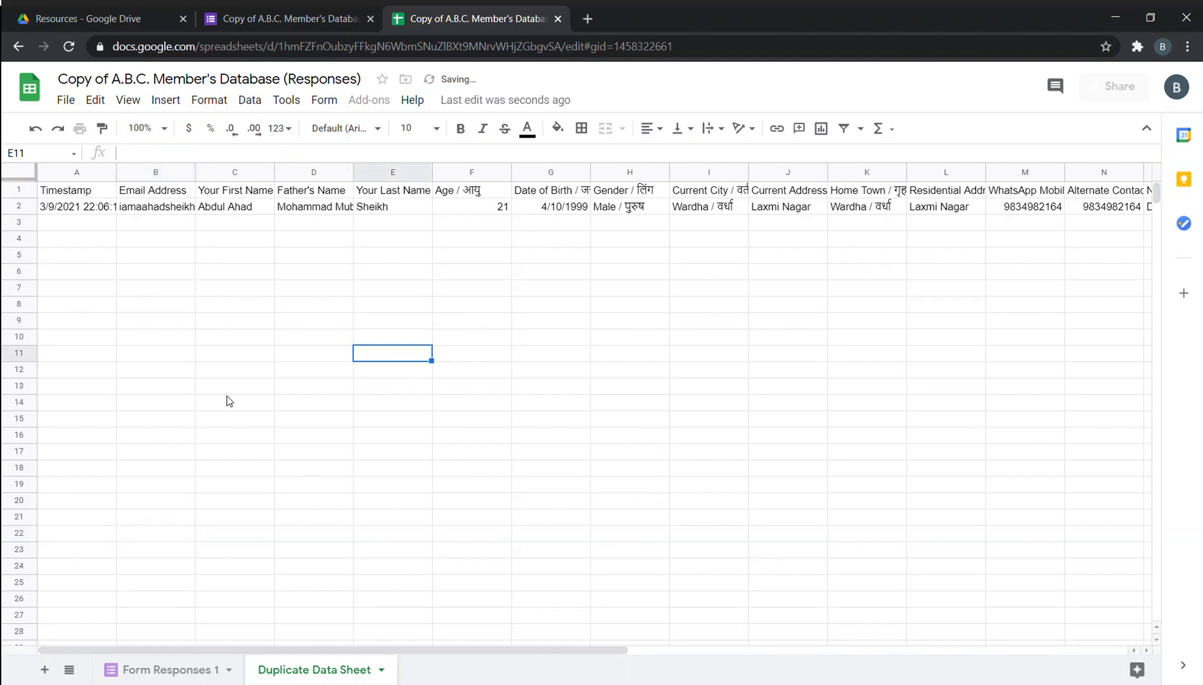
Check the Resources folder, return to the spreadsheet, and widen column D for fathers' names.
{"action": "left_click", "coordinate": [136, 490]}
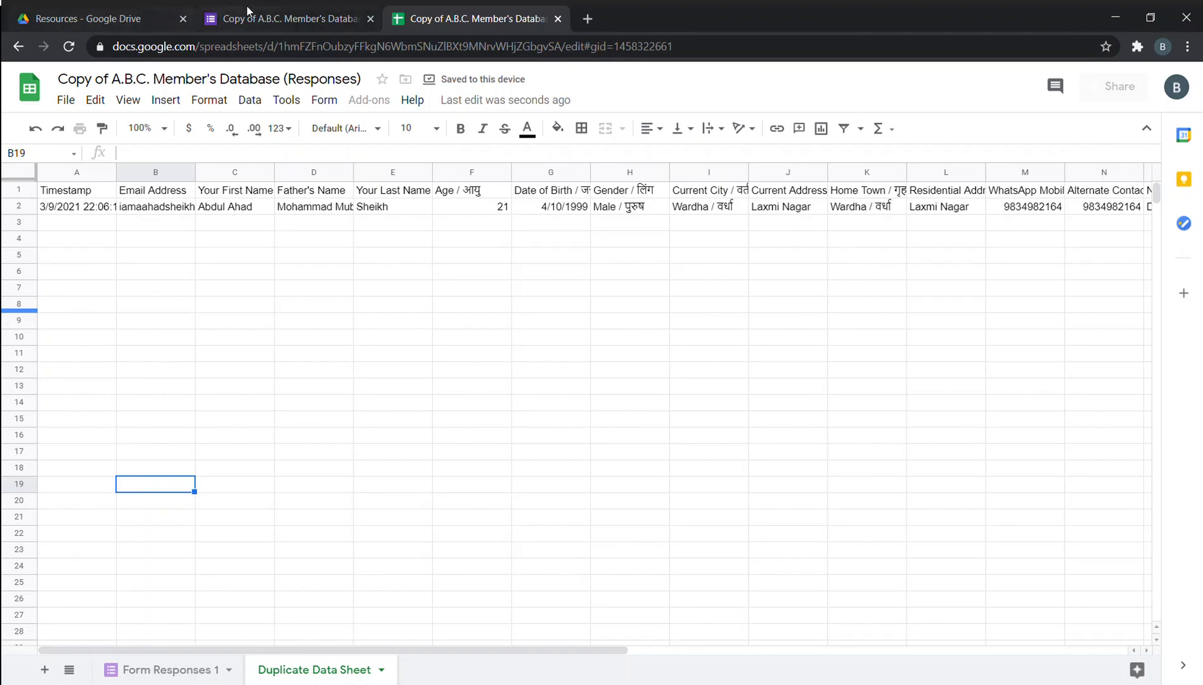
{"action": "left_click", "coordinate": [90, 25]}
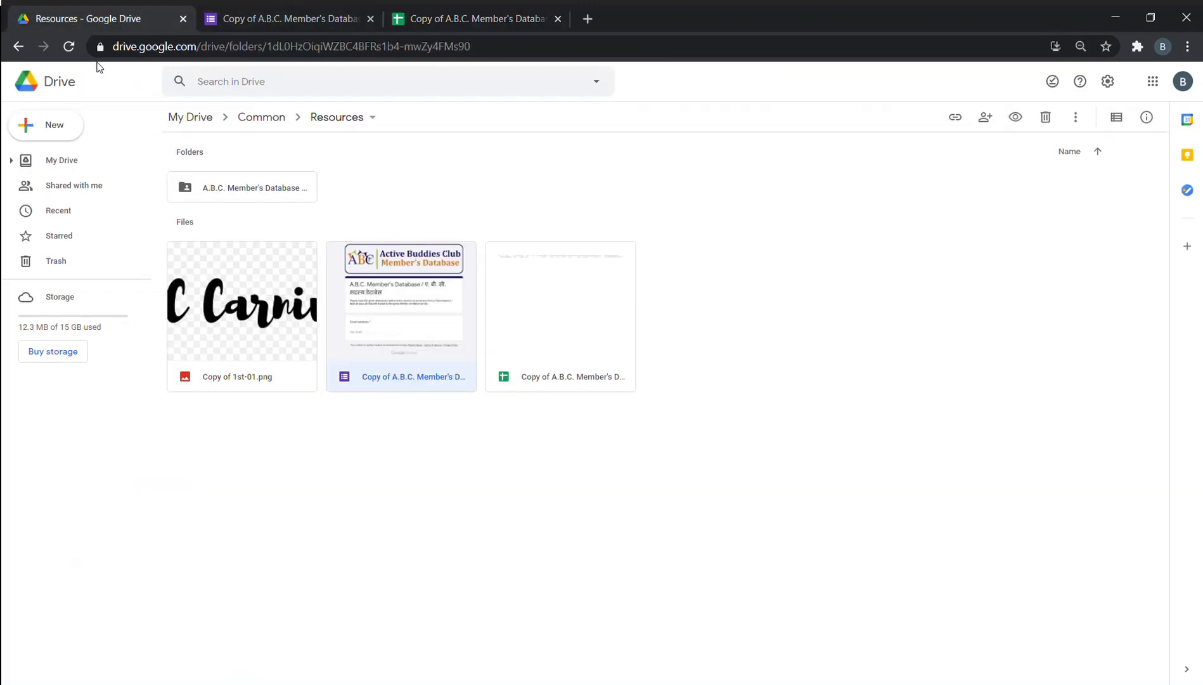
{"action": "left_click", "coordinate": [512, 20]}
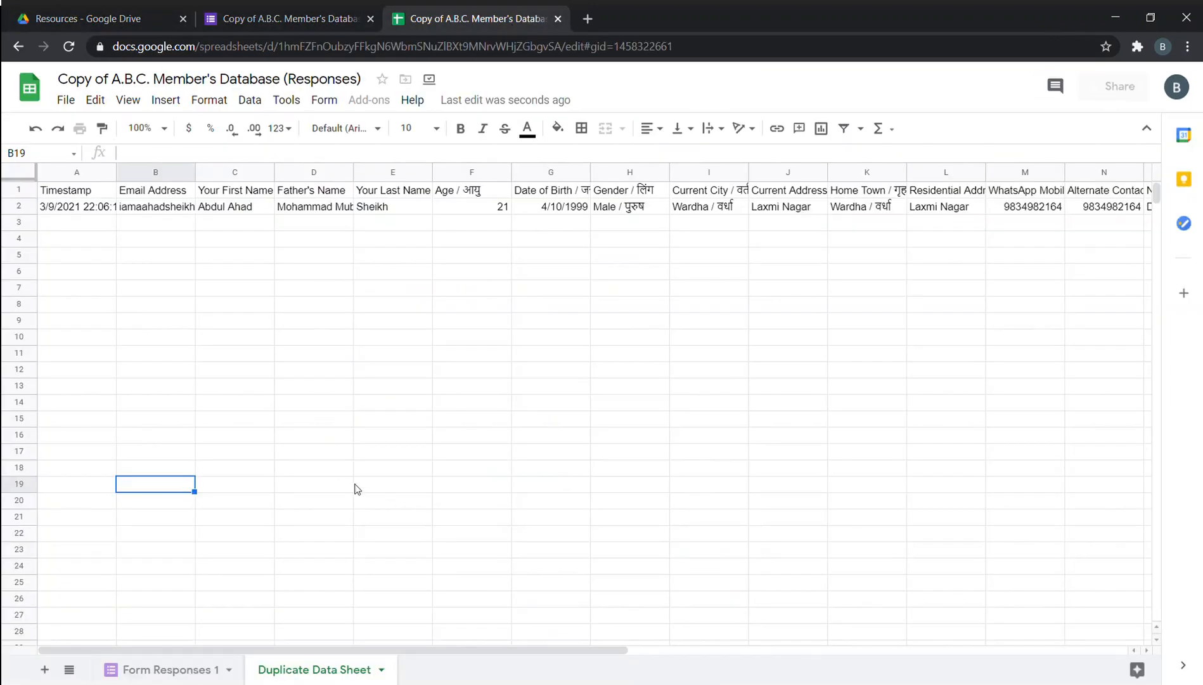
{"action": "left_click", "coordinate": [463, 468]}
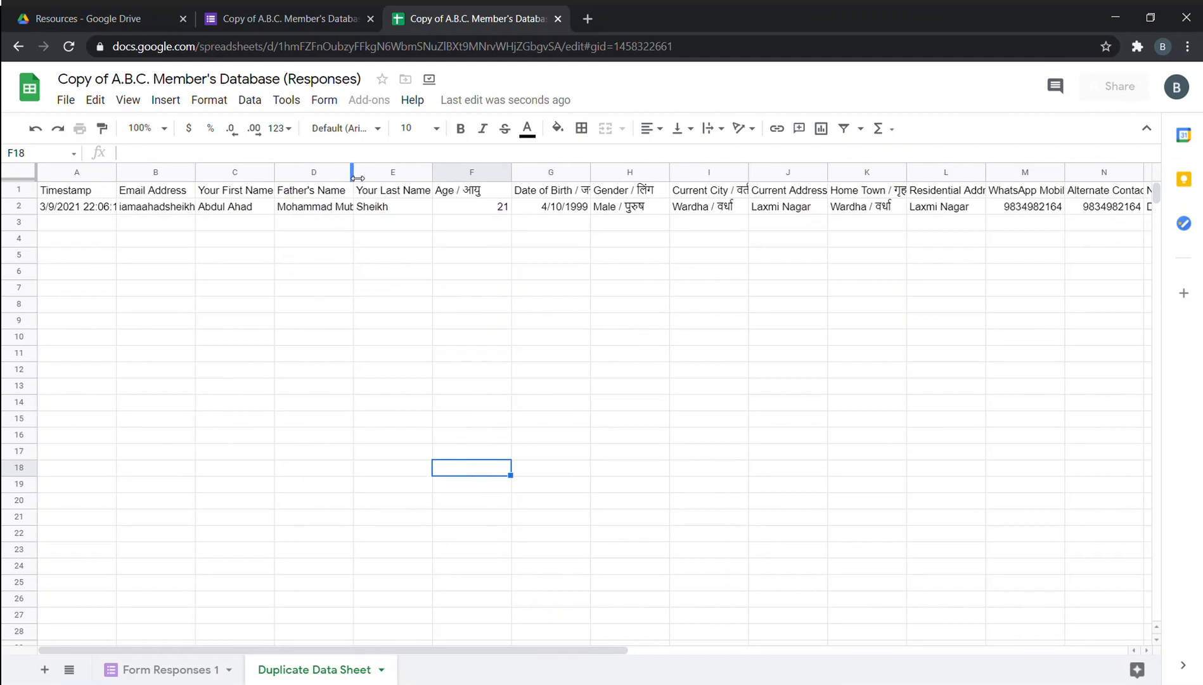
{"action": "left_click_drag", "start_coordinate": [353, 172], "coordinate": [383, 172]}
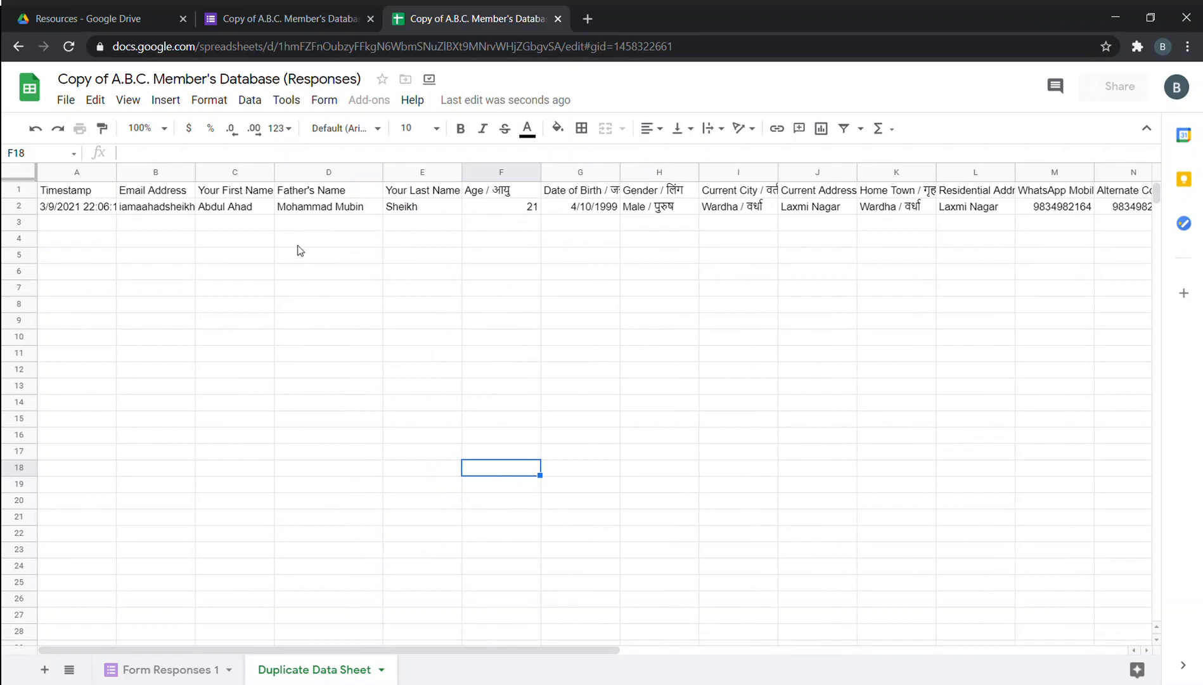
Compare Form Responses 1 with the Duplicate Data Sheet and select the WhatsApp number in M2.
{"action": "left_click", "coordinate": [133, 670]}
{"action": "left_click", "coordinate": [296, 672]}
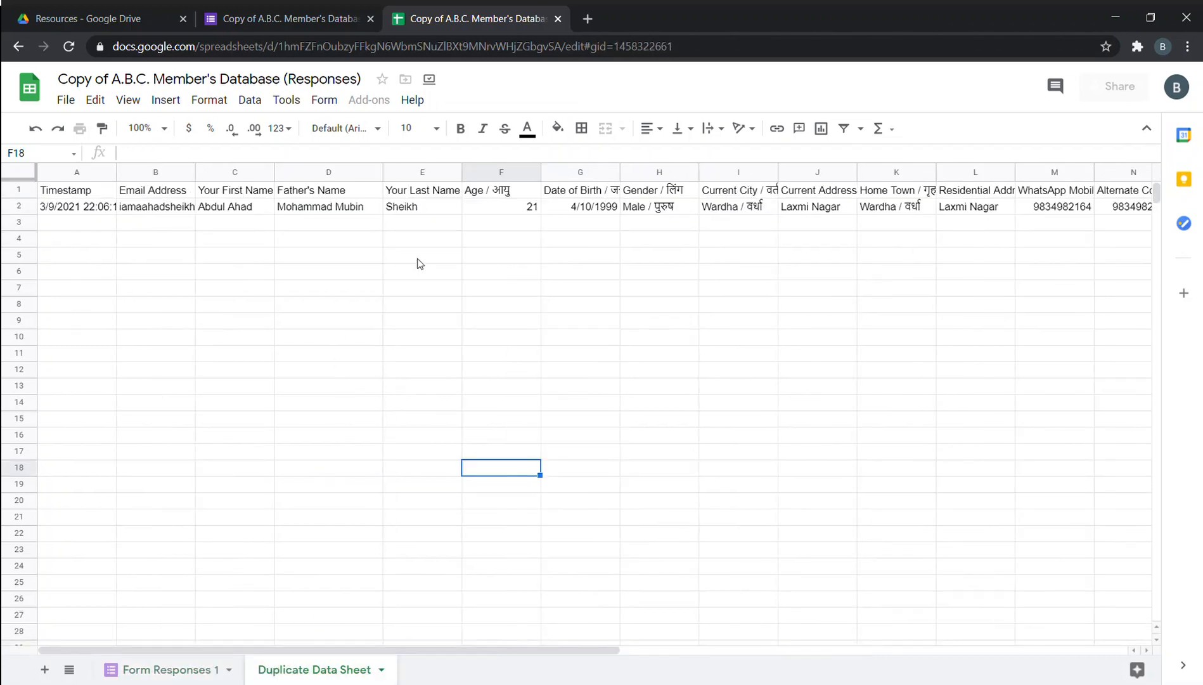
{"action": "left_click", "coordinate": [1052, 211]}
{"action": "left_click_drag", "start_coordinate": [438, 652], "coordinate": [548, 656]}
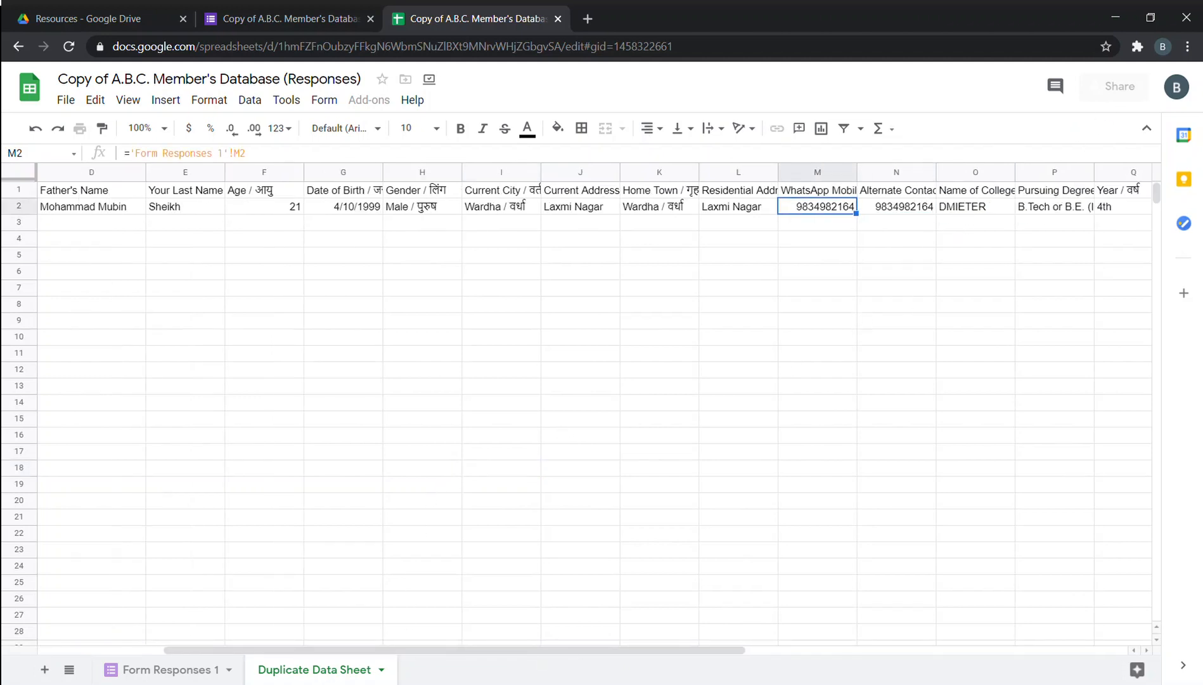
{"action": "left_click_drag", "start_coordinate": [583, 653], "coordinate": [441, 637]}
Check the form responses in Drive, then select an empty column C cell for testing.
{"action": "left_click", "coordinate": [101, 18]}
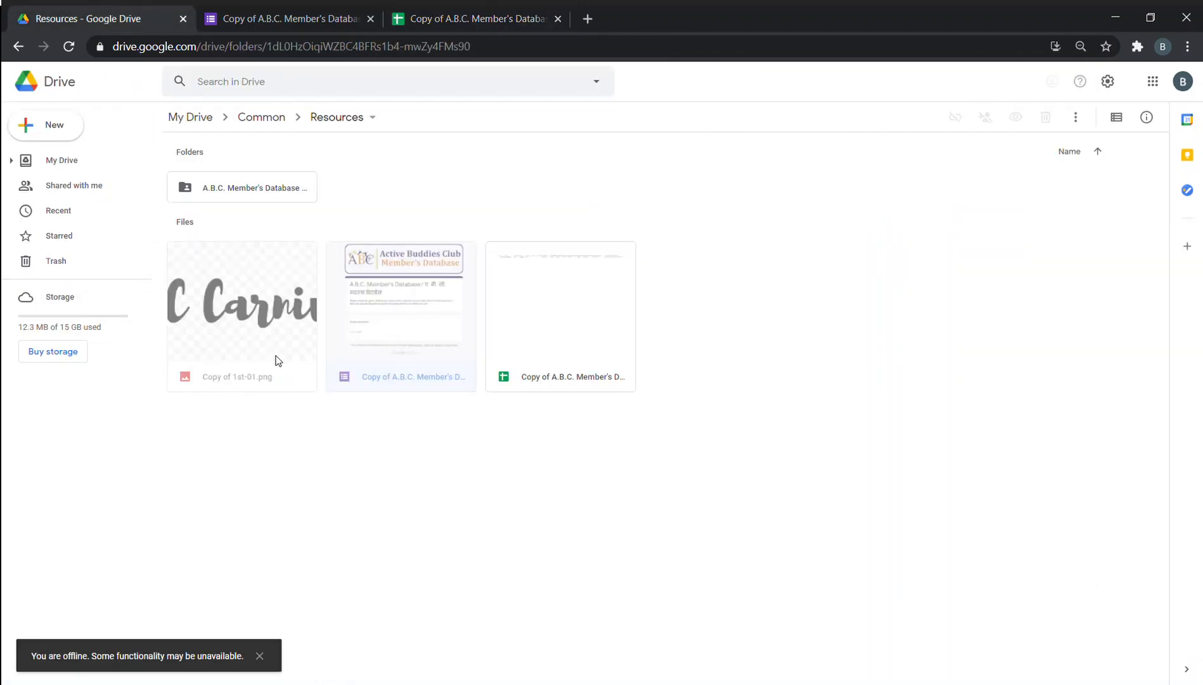
{"action": "left_click", "coordinate": [307, 19]}
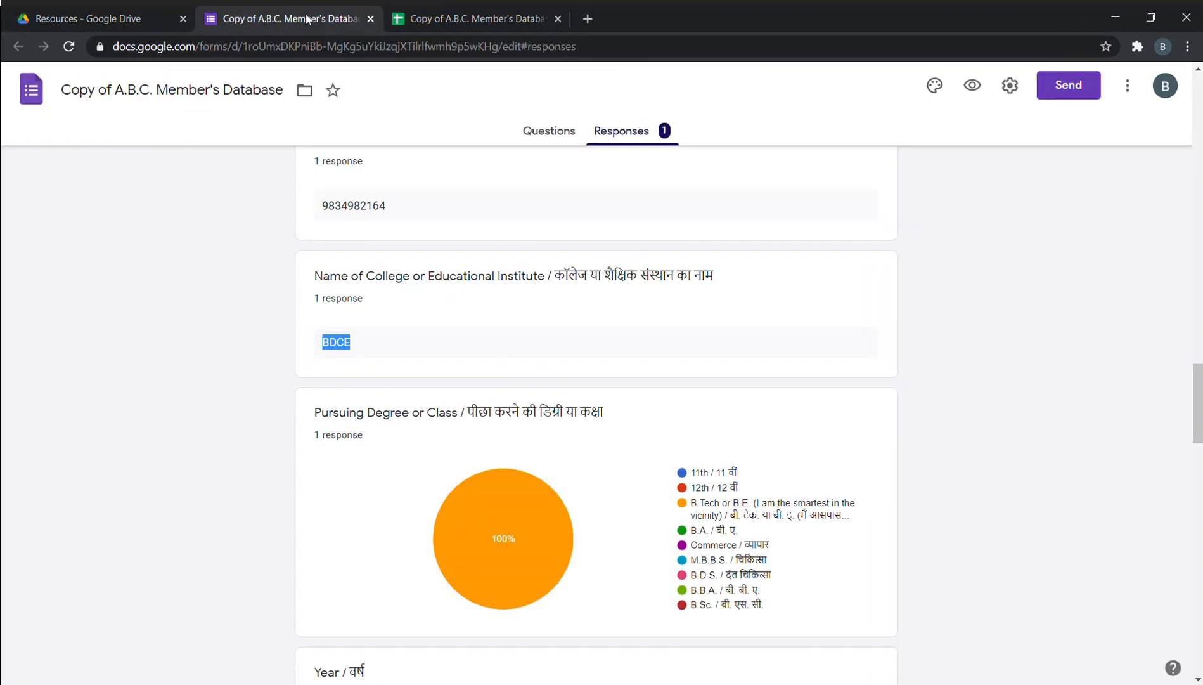
{"action": "left_click", "coordinate": [469, 18]}
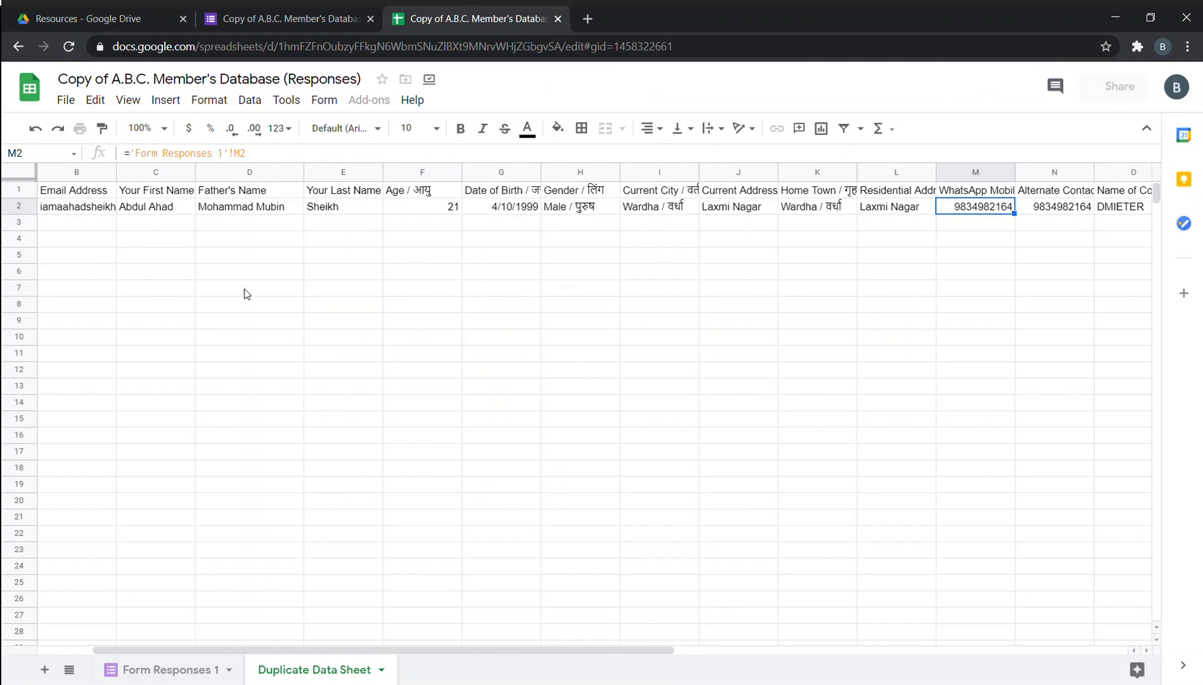
{"action": "left_click", "coordinate": [152, 324]}
{"action": "left_click", "coordinate": [186, 483]}
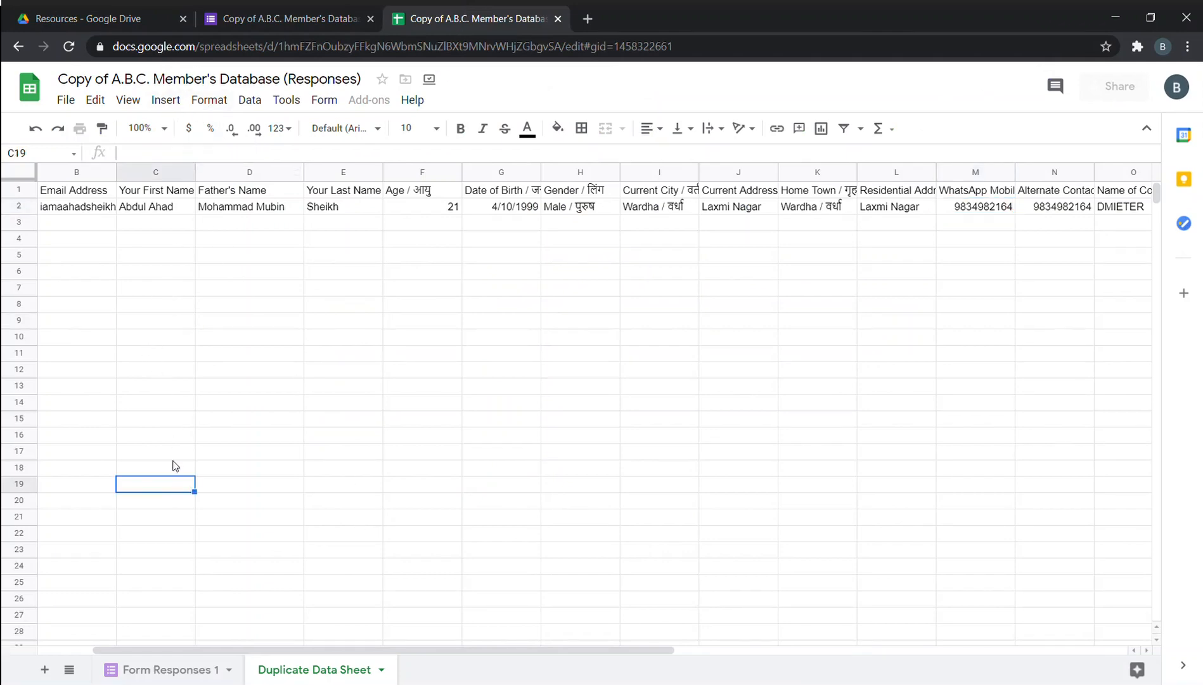
{"action": "type", "text": "="}
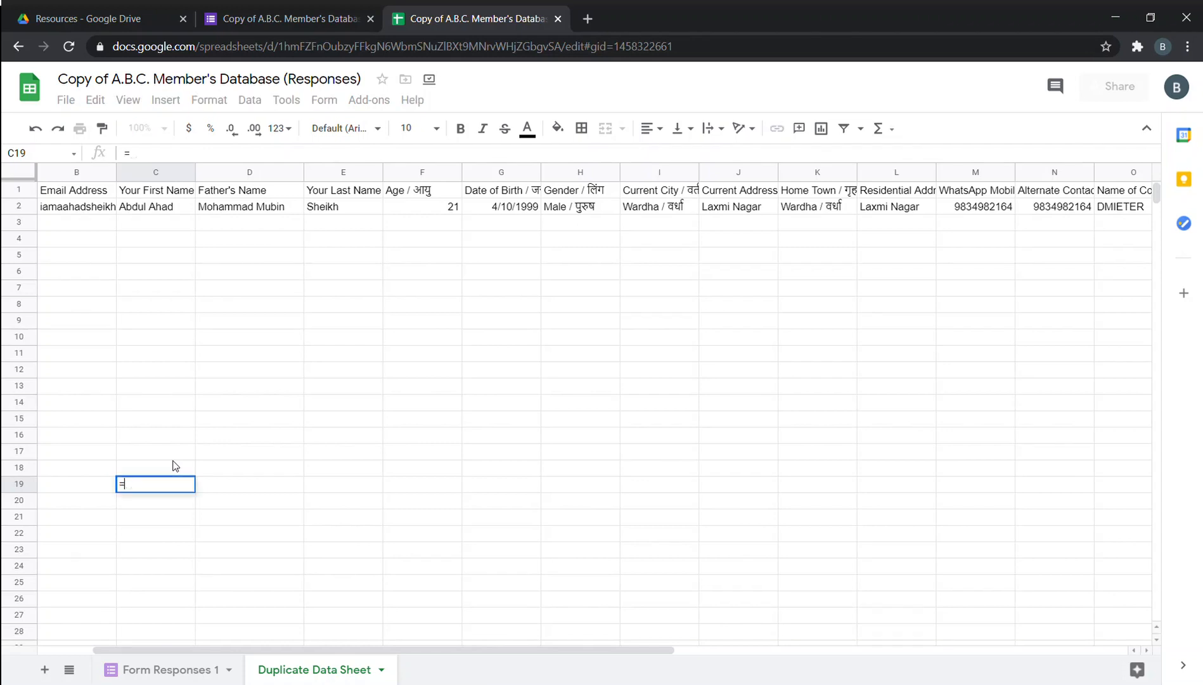
{"action": "left_click", "coordinate": [167, 207]}
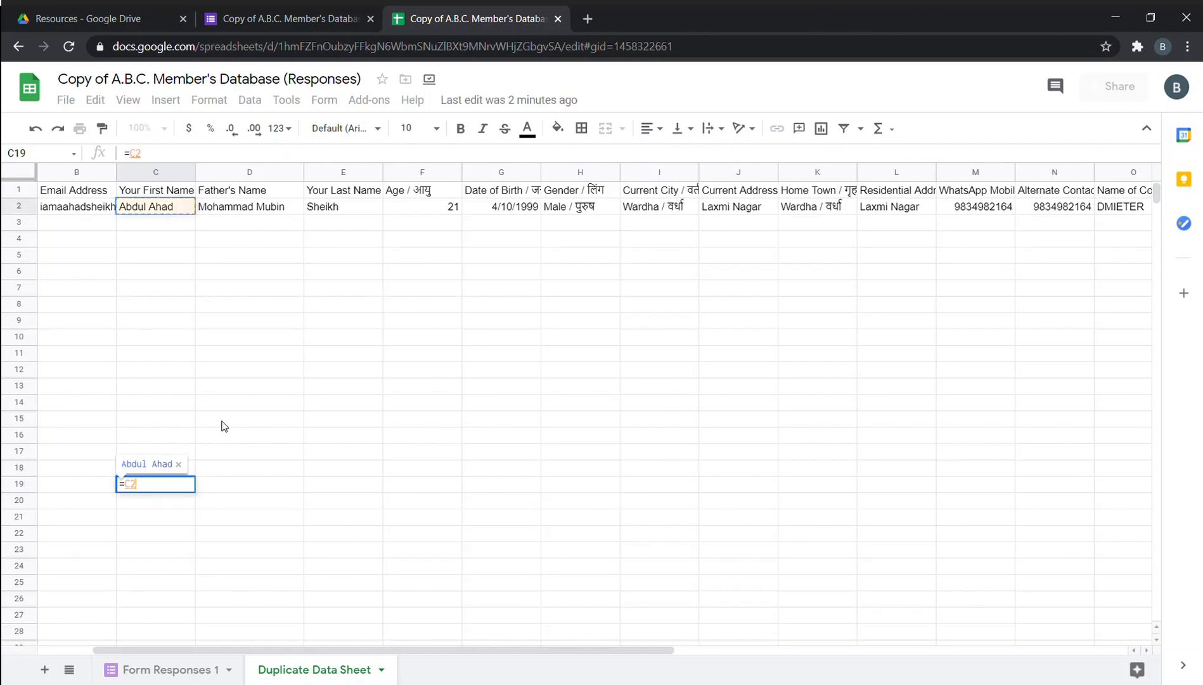
{"action": "type", "text": "+"}
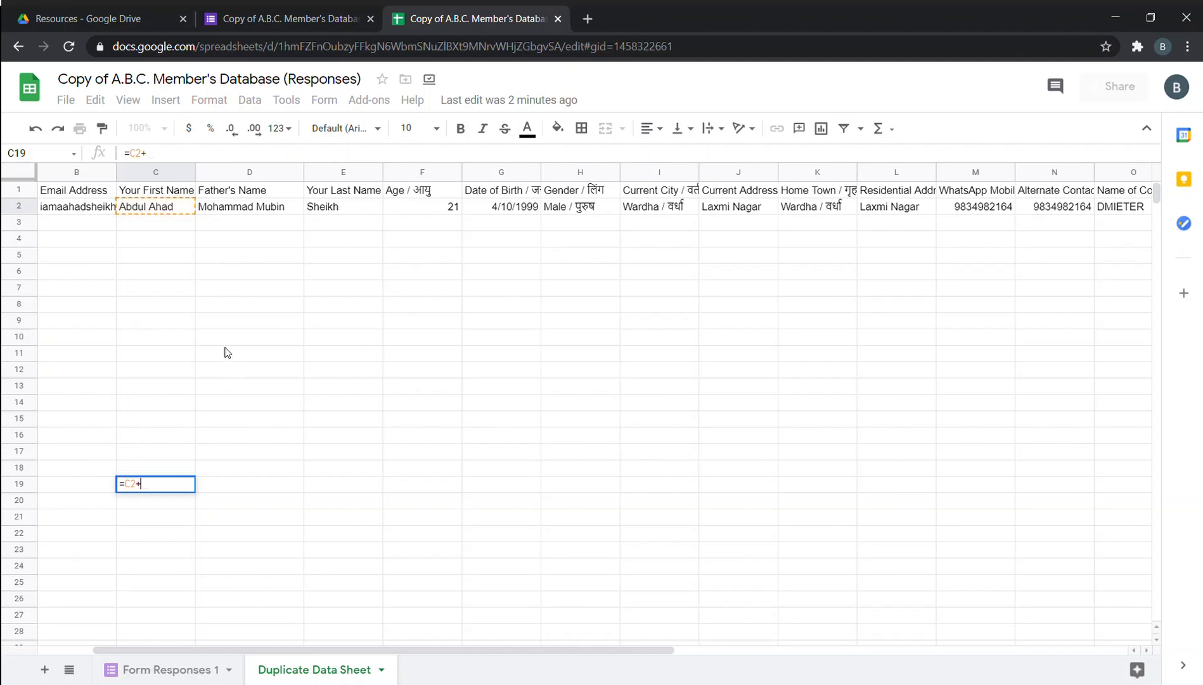
{"action": "left_click", "coordinate": [349, 208]}
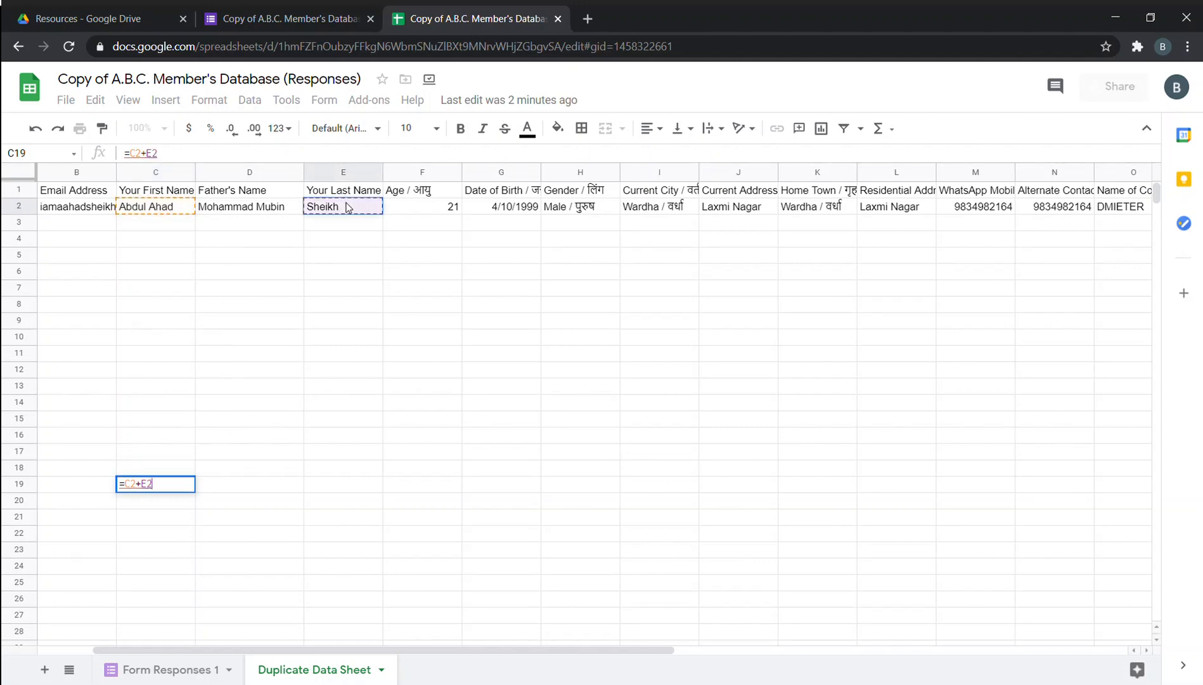
{"action": "key", "text": "Return"}
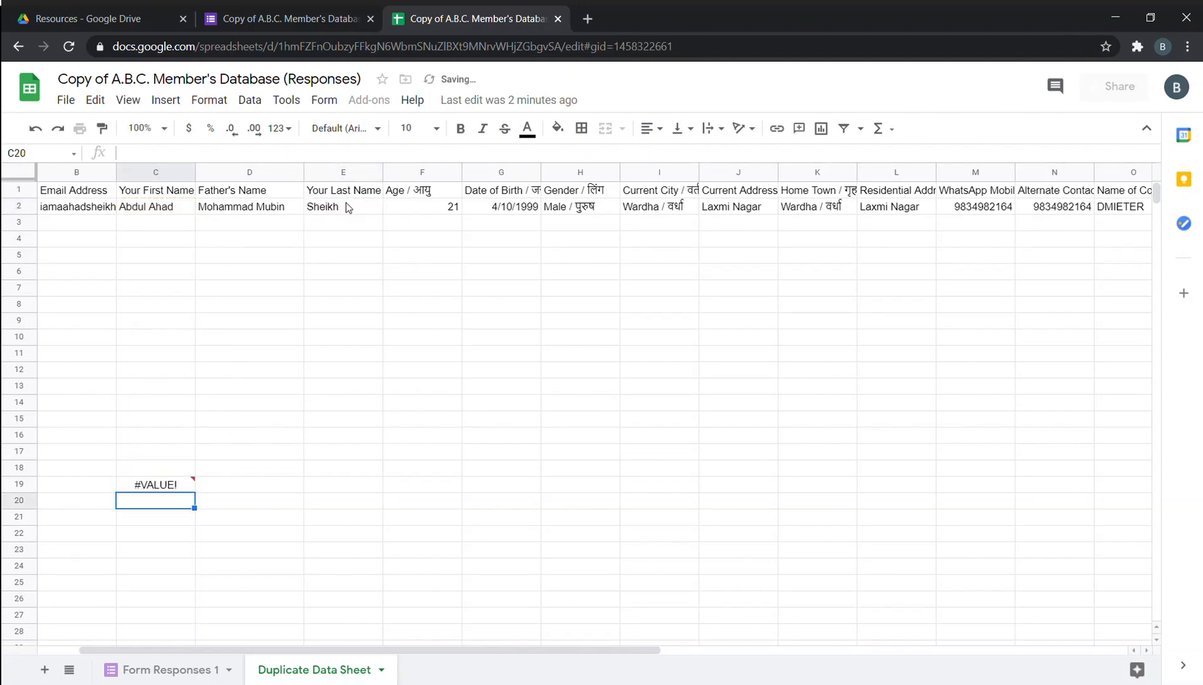
{"action": "left_click_drag", "start_coordinate": [177, 475], "coordinate": [184, 488]}
{"action": "left_click", "coordinate": [183, 488]}
{"action": "key", "text": "Delete"}
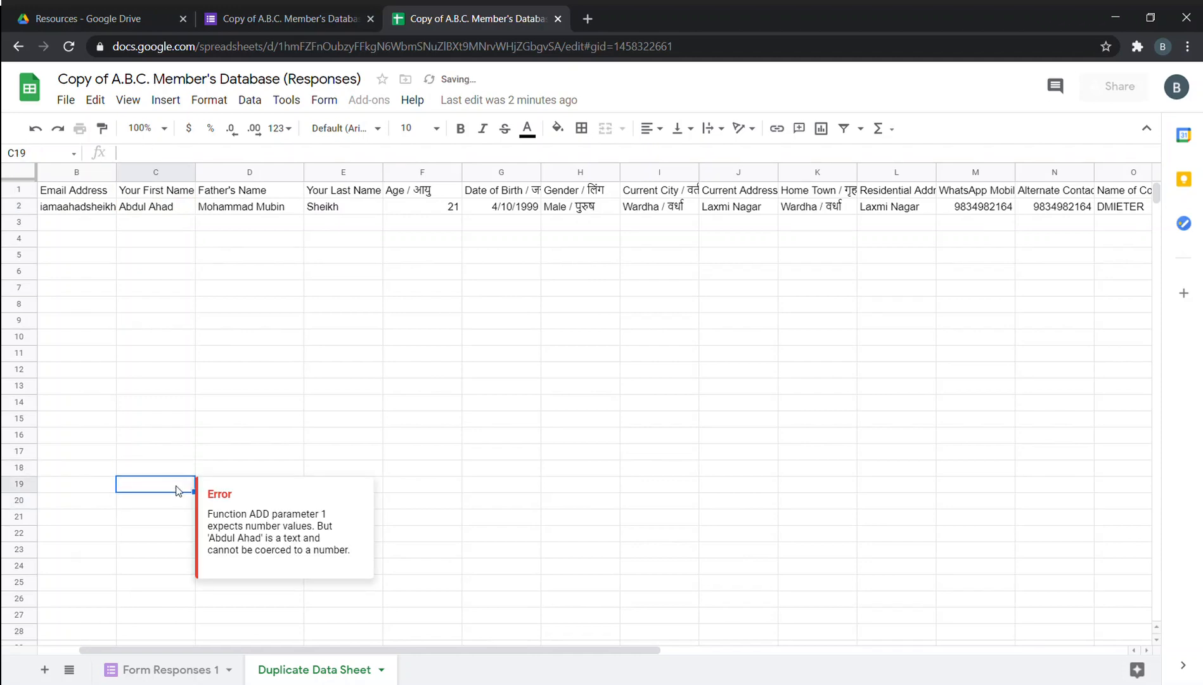
{"action": "type", "text": "1"}
{"action": "key", "text": "Tab"}
{"action": "type", "text": "2"}
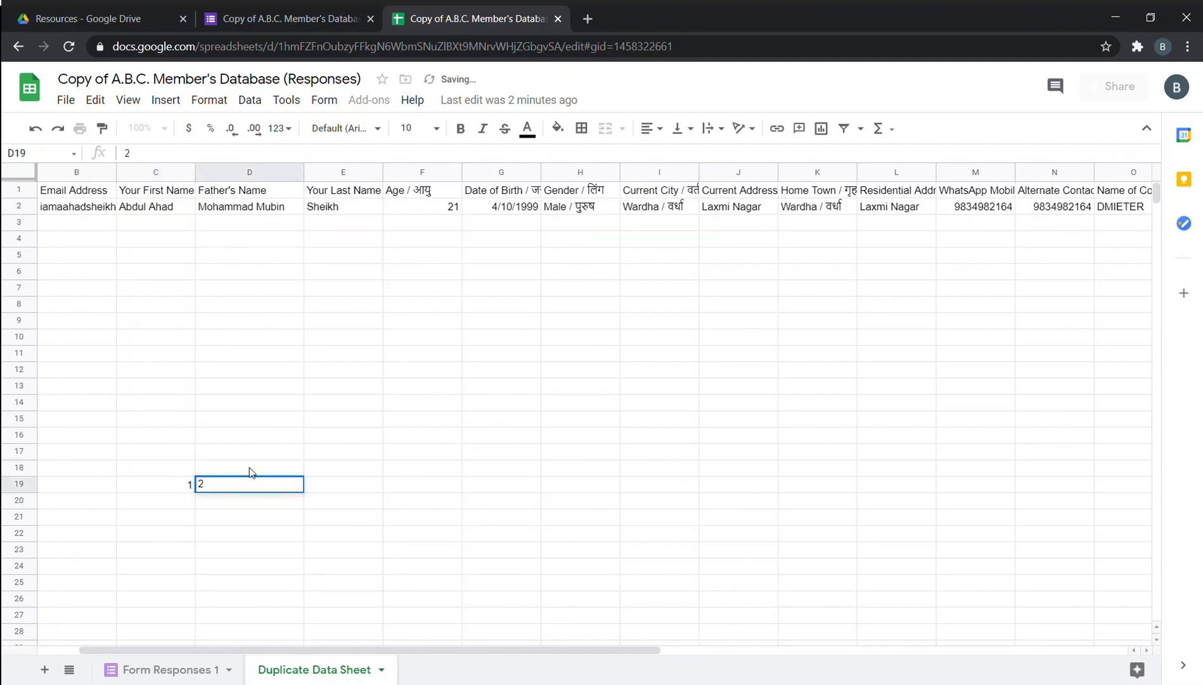
{"action": "left_click", "coordinate": [331, 488]}
{"action": "type", "text": "="}
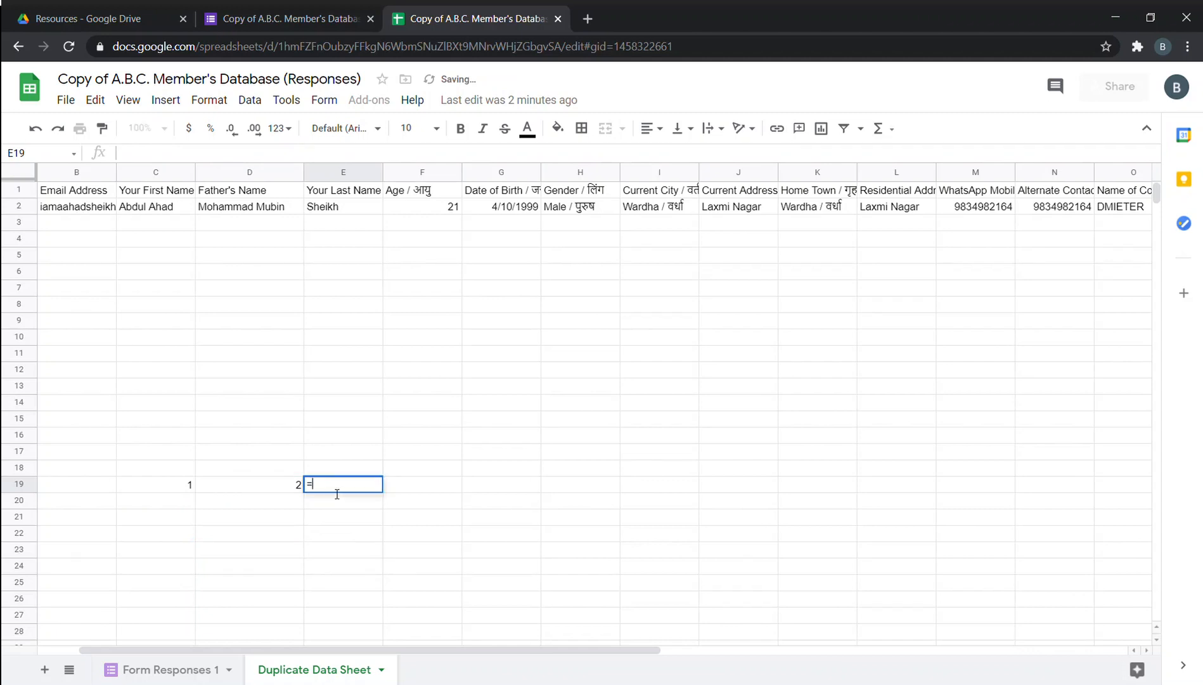
{"action": "left_click", "coordinate": [179, 481]}
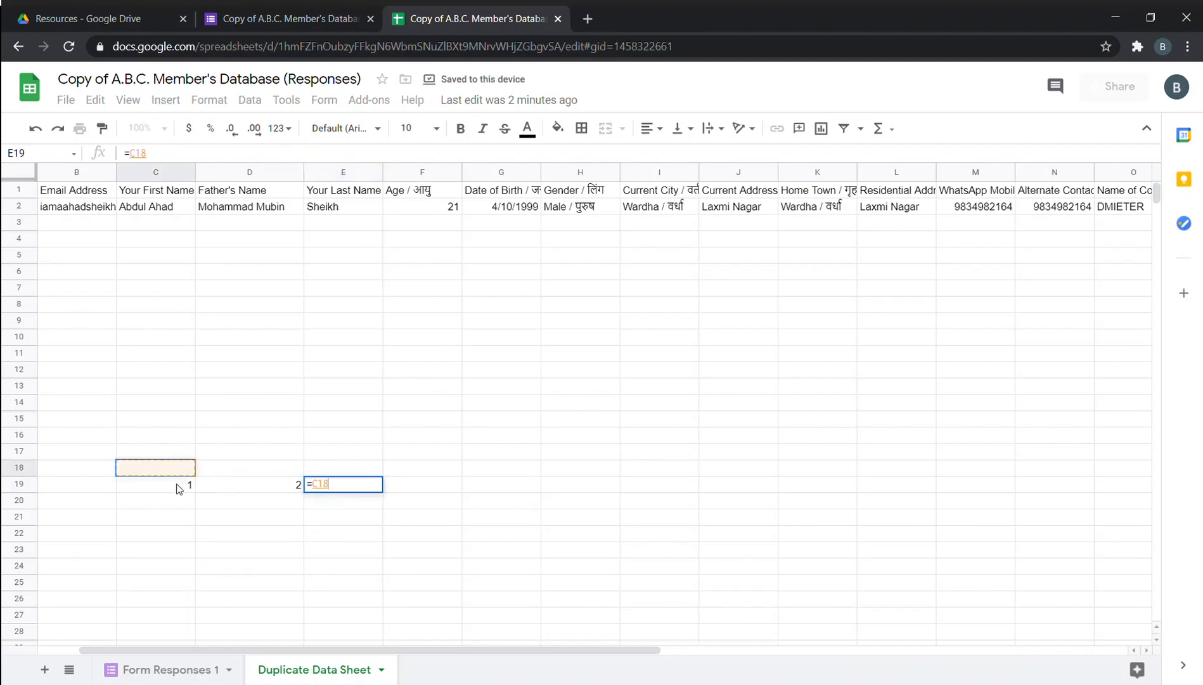
{"action": "type", "text": "+"}
{"action": "left_click", "coordinate": [217, 487]}
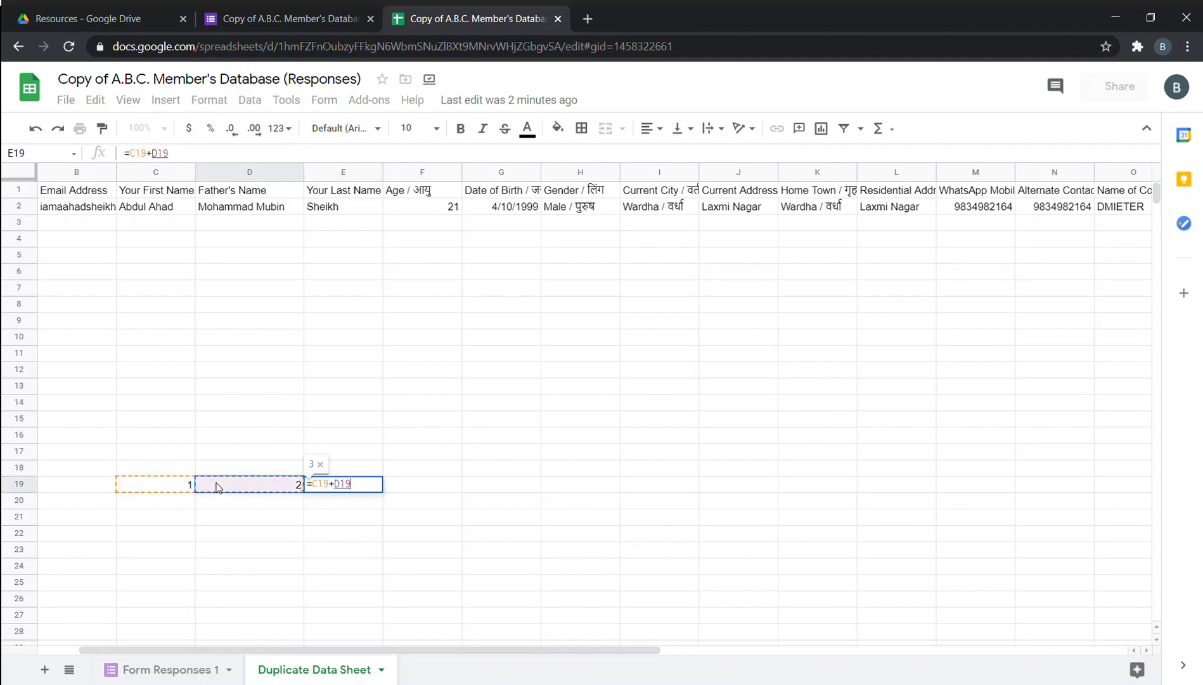
{"action": "key", "text": "Return"}
{"action": "left_click", "coordinate": [244, 484]}
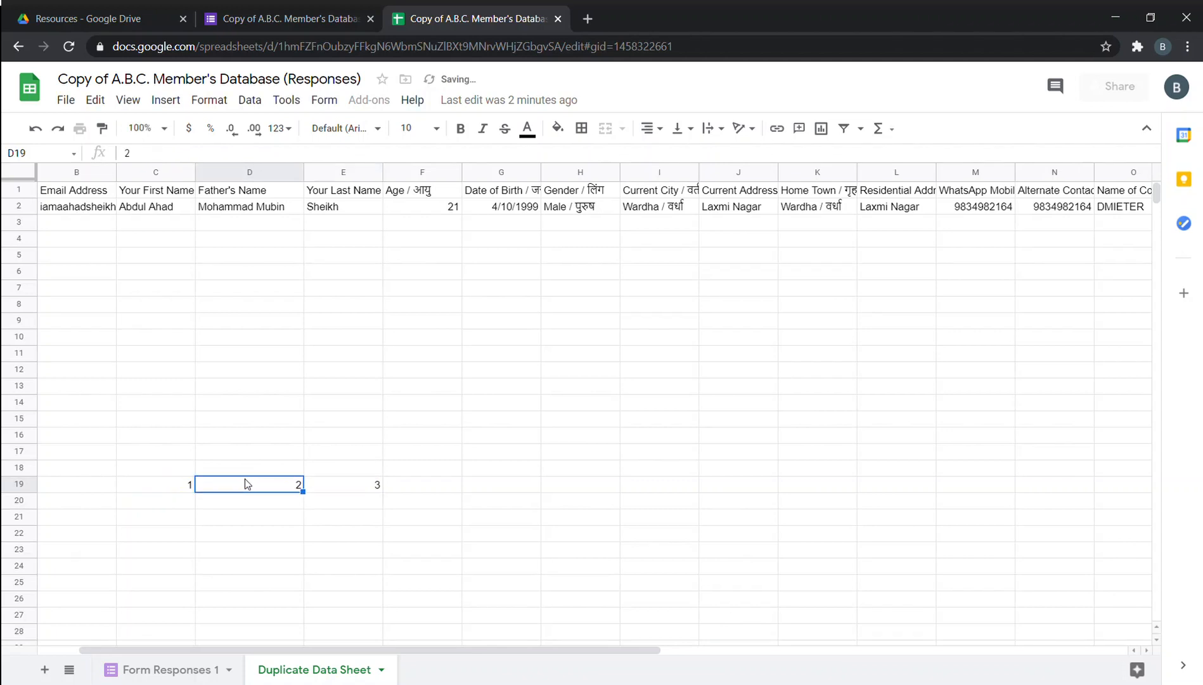
{"action": "type", "text": "3"}
{"action": "key", "text": "Return"}
{"action": "left_click", "coordinate": [281, 487]}
{"action": "type", "text": "5"}
{"action": "key", "text": "Return"}
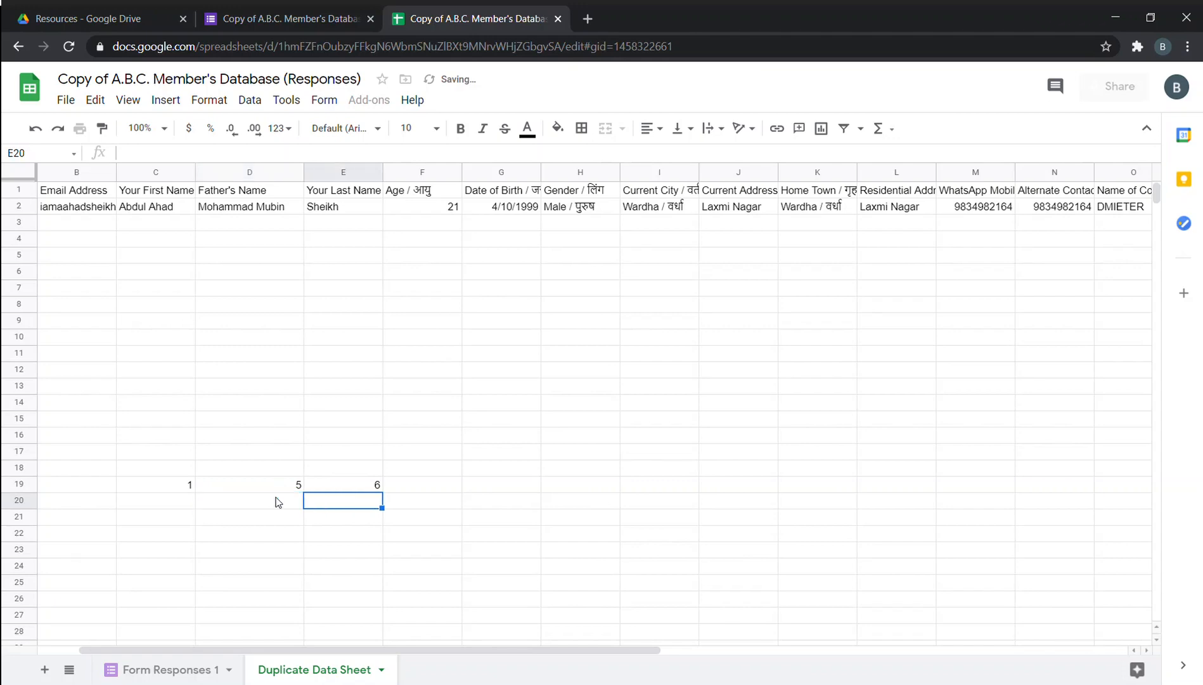
{"action": "left_click", "coordinate": [162, 483]}
{"action": "left_click", "coordinate": [219, 483], "text": "shift"}
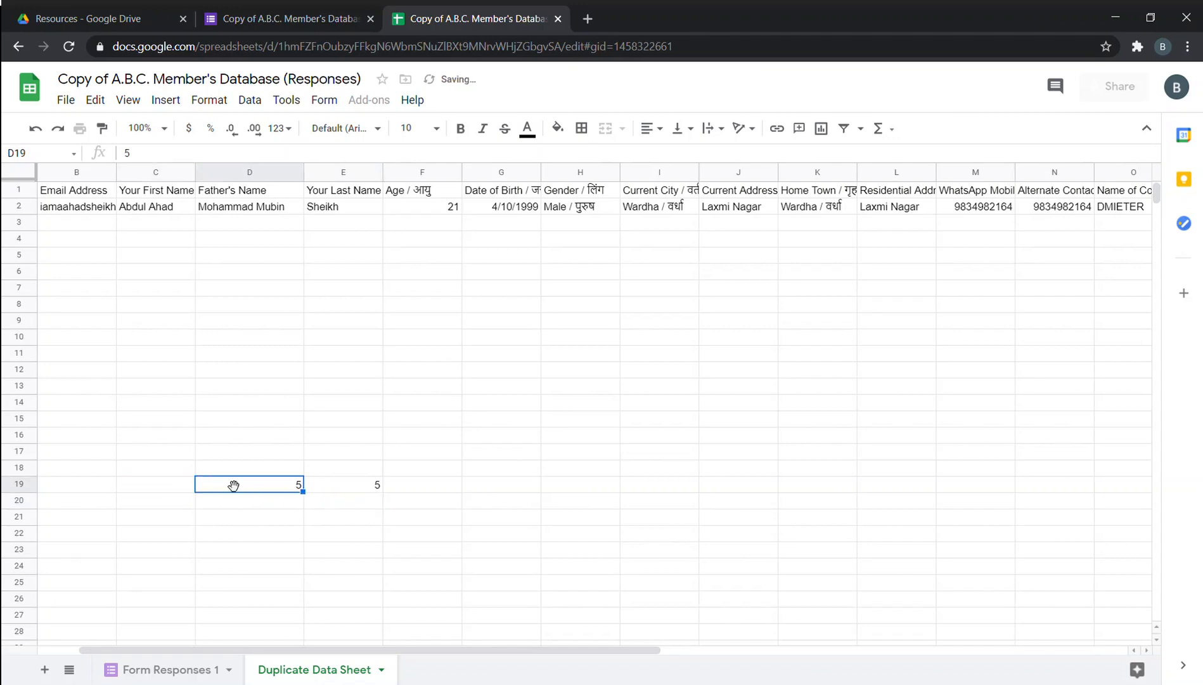
{"action": "key", "text": "Delete"}
{"action": "left_click", "coordinate": [333, 483]}
{"action": "key", "text": "Delete"}
{"action": "left_click", "coordinate": [277, 538]}
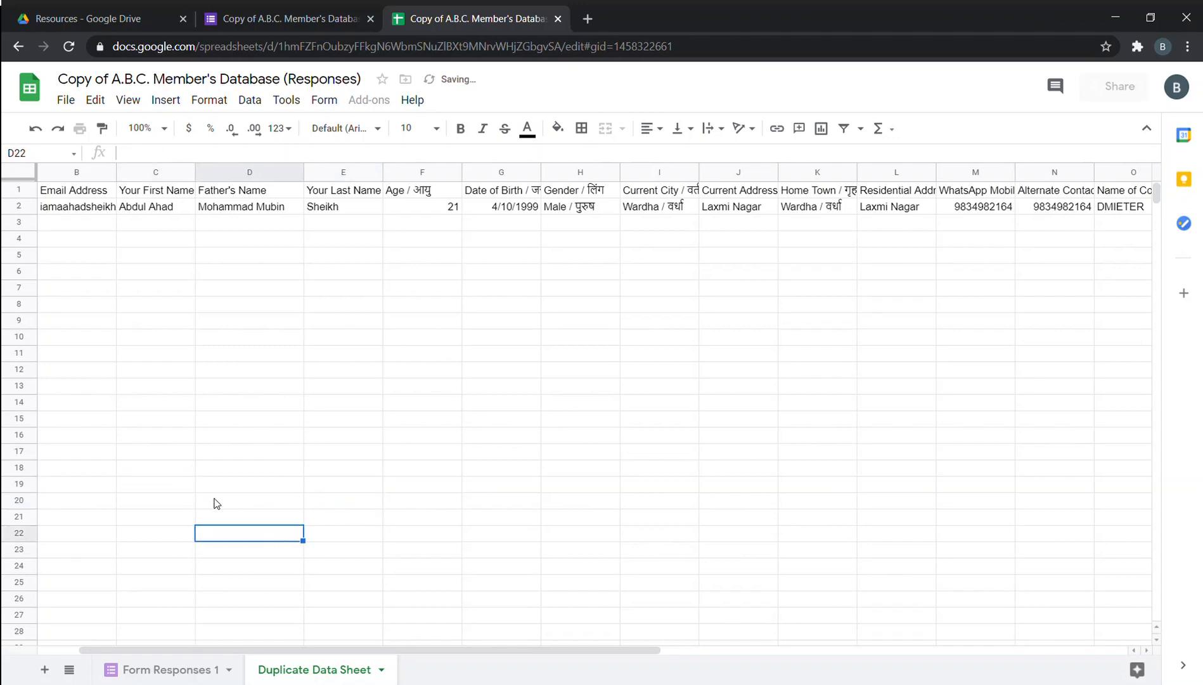
{"action": "left_click", "coordinate": [586, 21]}
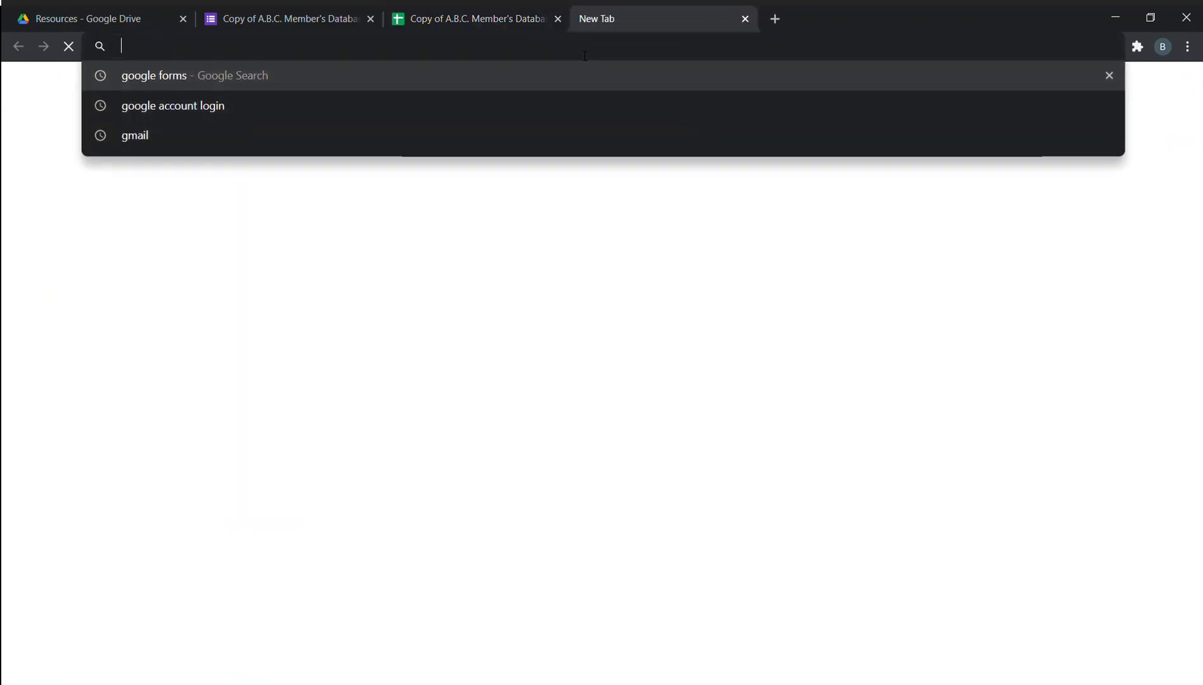
{"action": "type", "text": "scripts"}
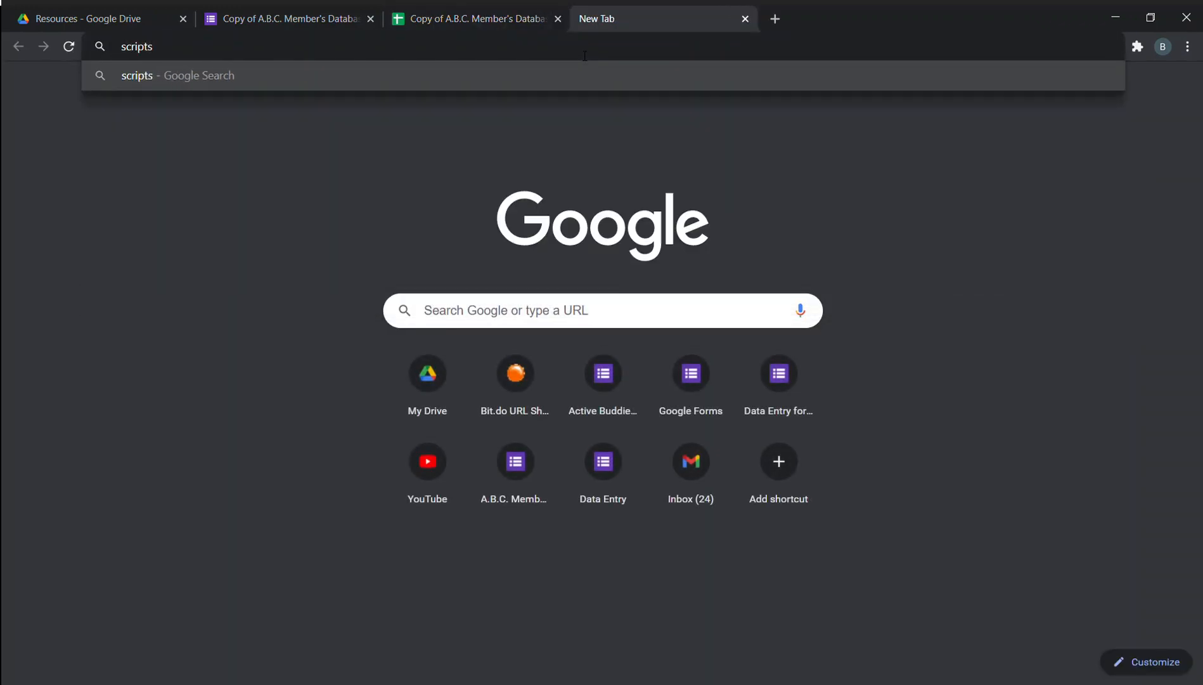
{"action": "type", "text": ".goog"}
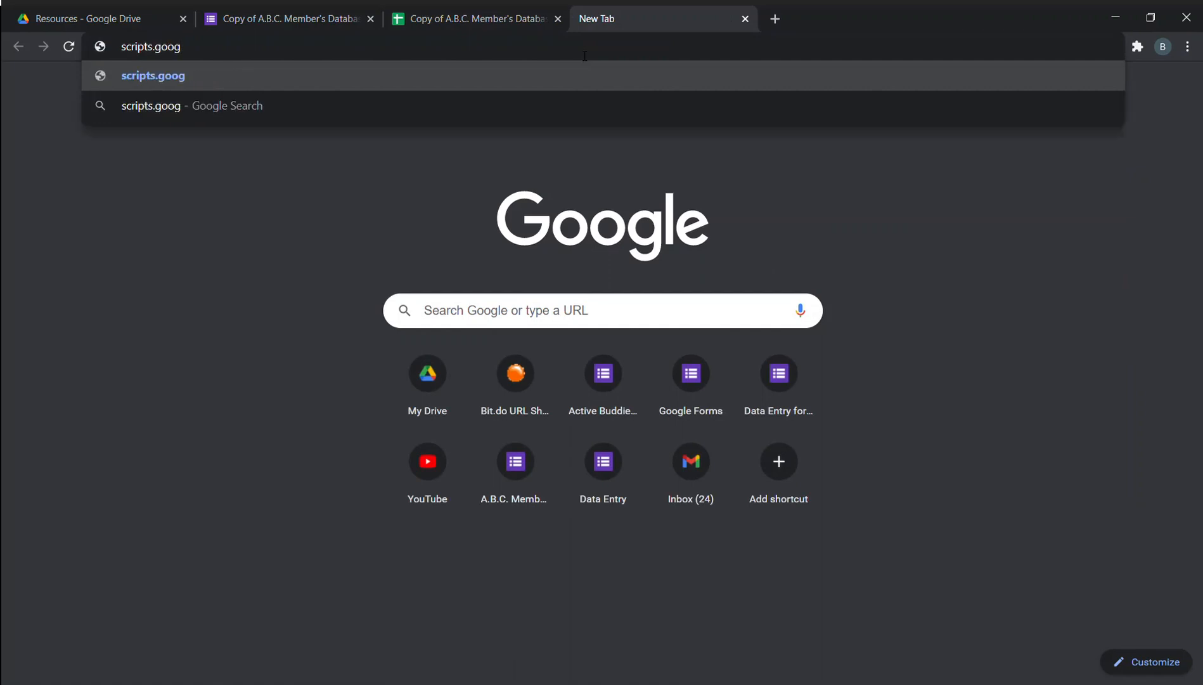
{"action": "type", "text": "le"}
{"action": "key", "text": "Return"}
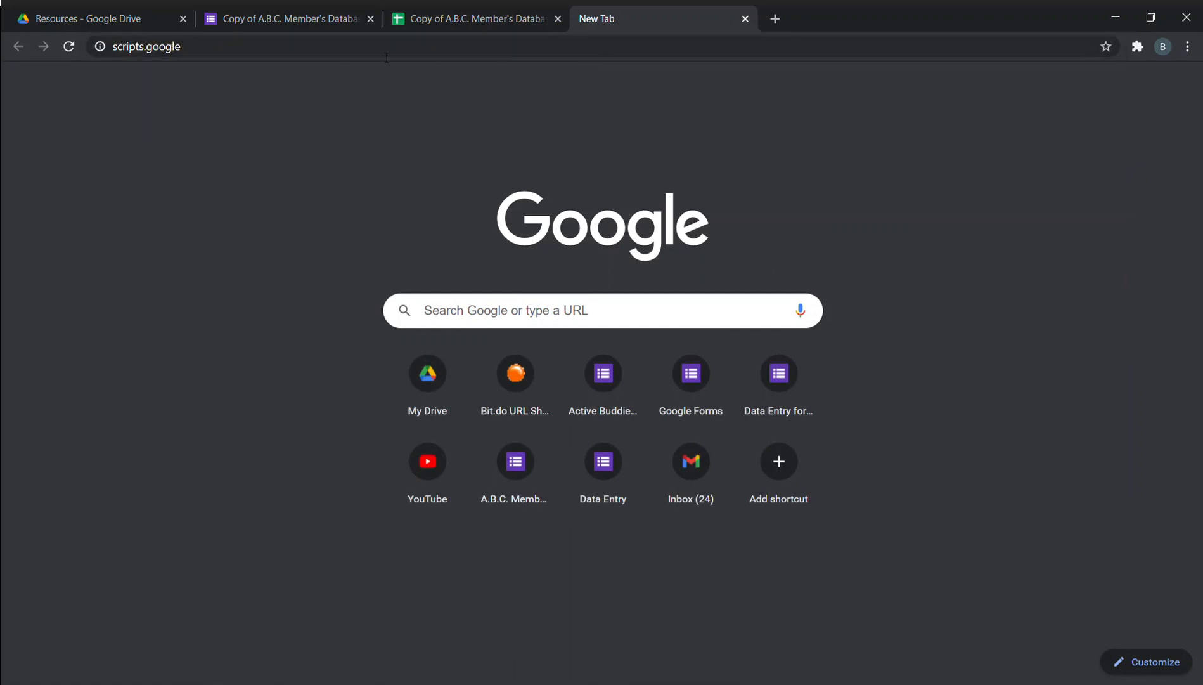
{"action": "left_click", "coordinate": [152, 53]}
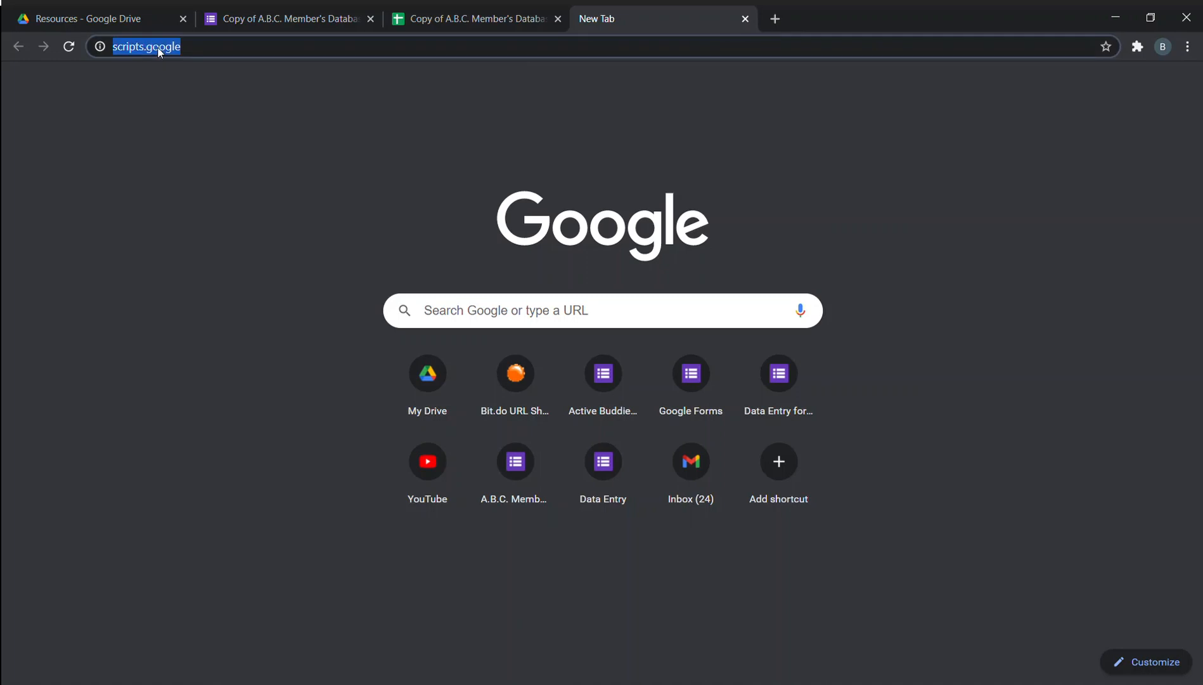
{"action": "left_click", "coordinate": [153, 53]}
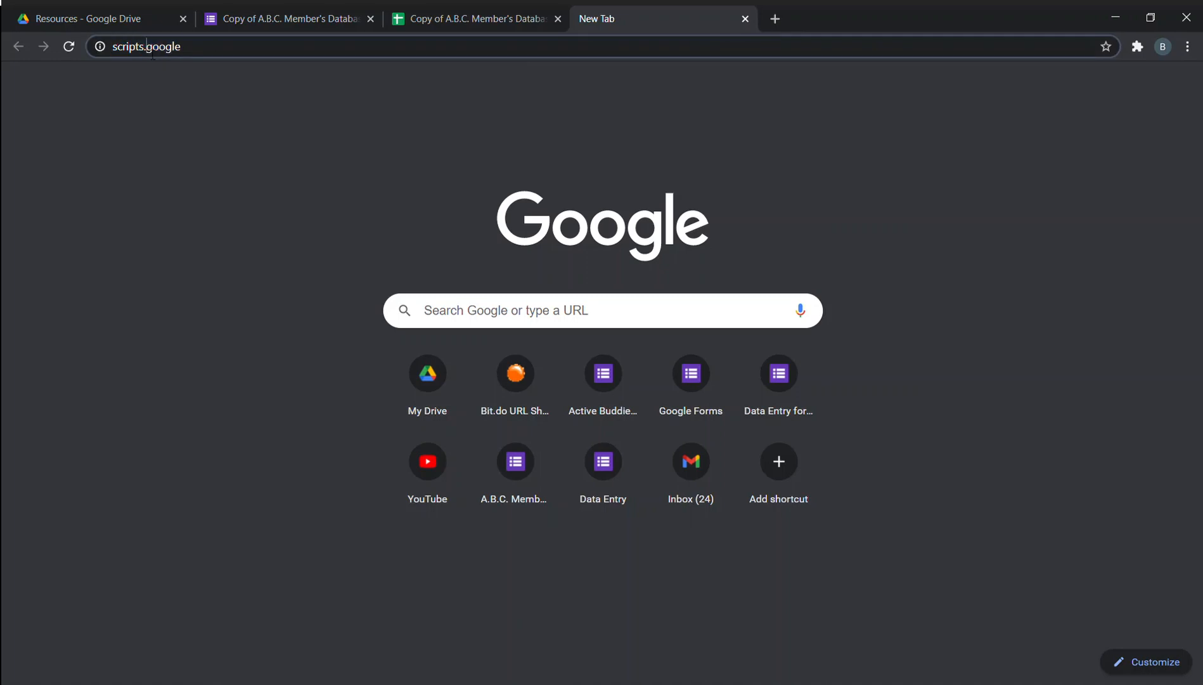
{"action": "key", "text": "Delete"}
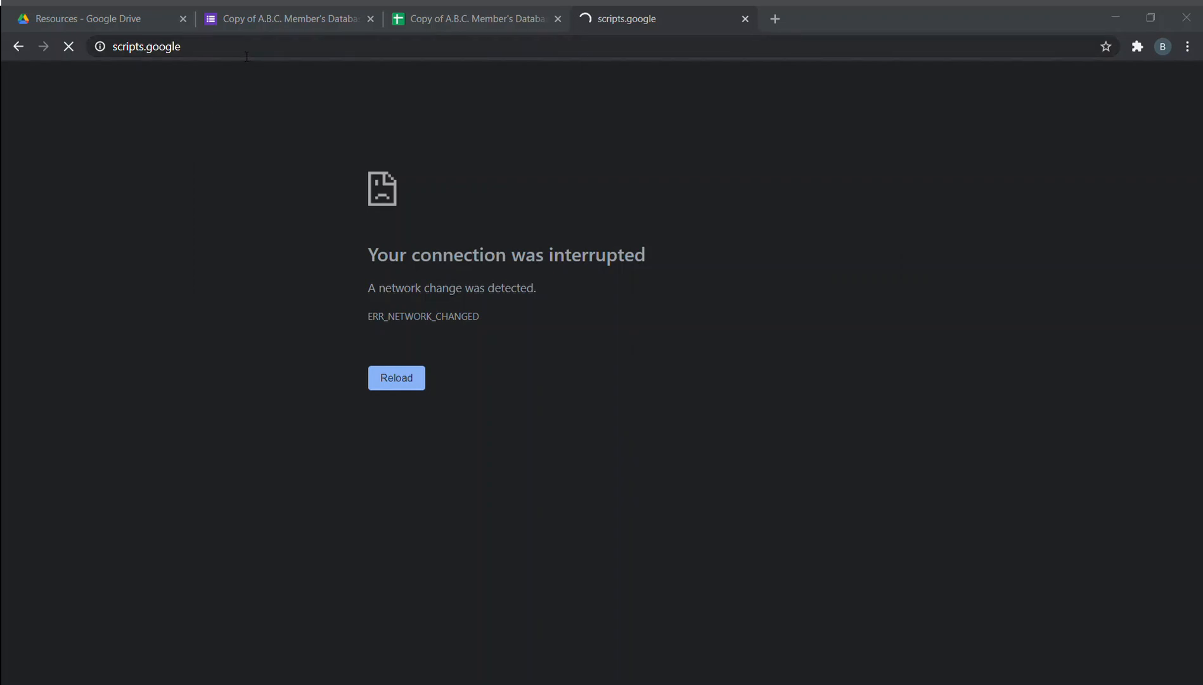
{"action": "left_click", "coordinate": [745, 19]}
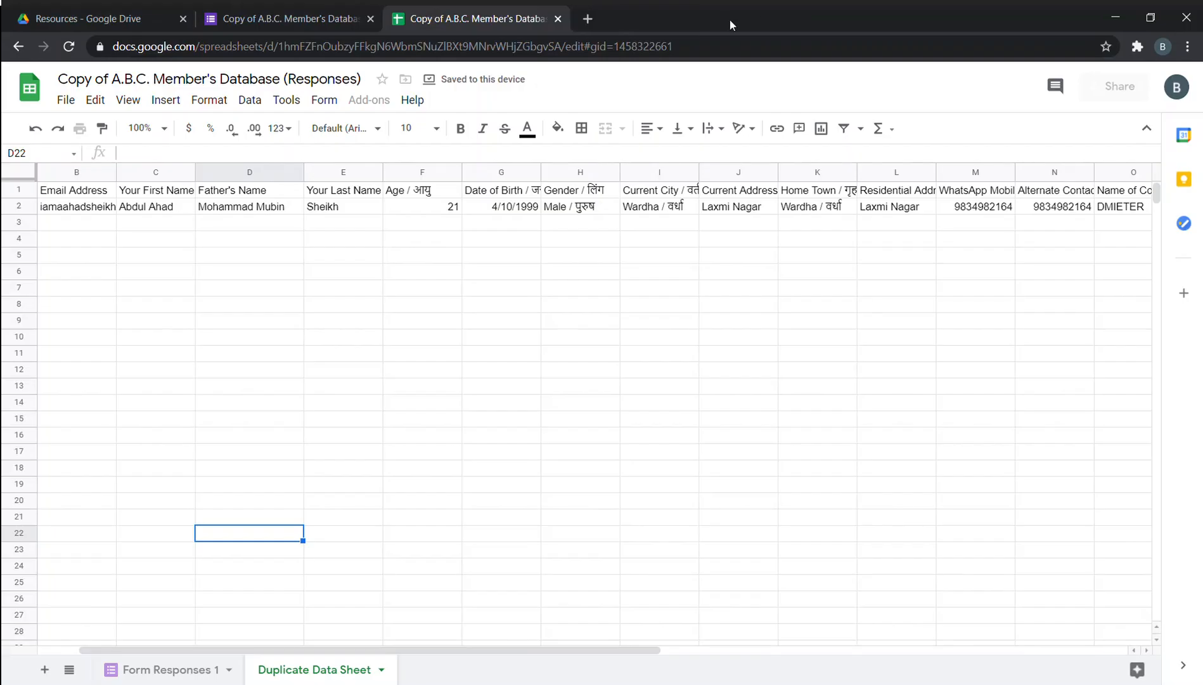
{"action": "left_click", "coordinate": [382, 400]}
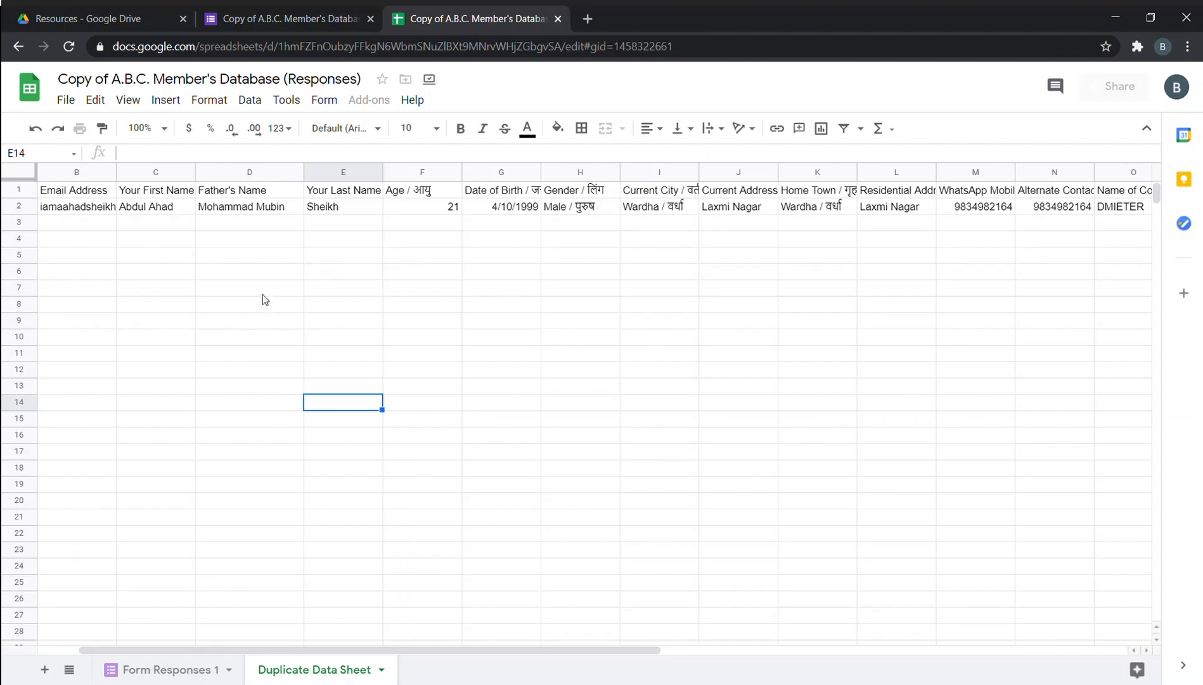
{"action": "left_click", "coordinate": [309, 9]}
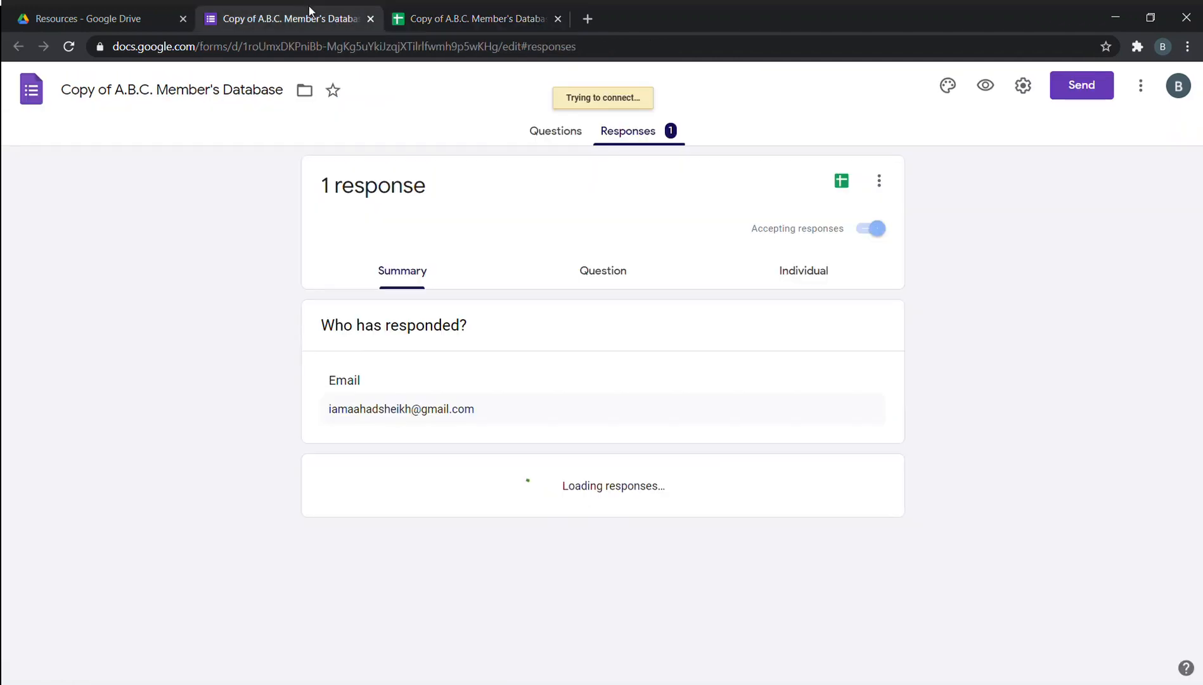
{"action": "left_click", "coordinate": [482, 14]}
{"action": "left_click", "coordinate": [162, 14]}
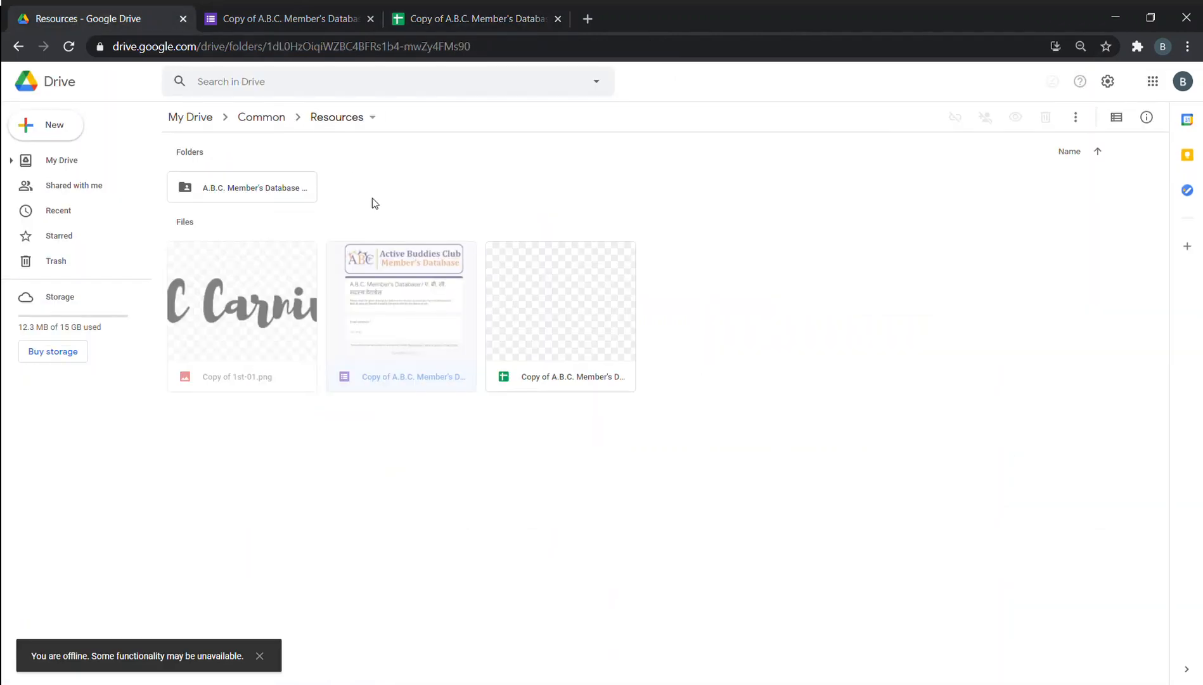
{"action": "left_click", "coordinate": [289, 11]}
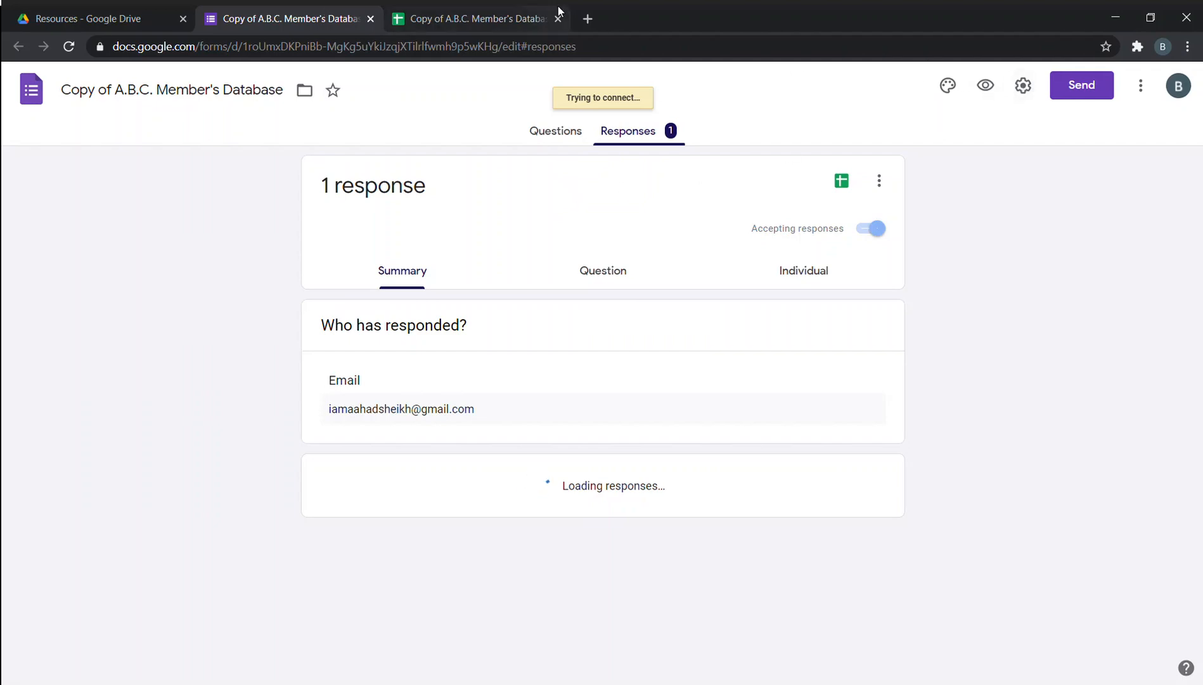
{"action": "left_click", "coordinate": [522, 15]}
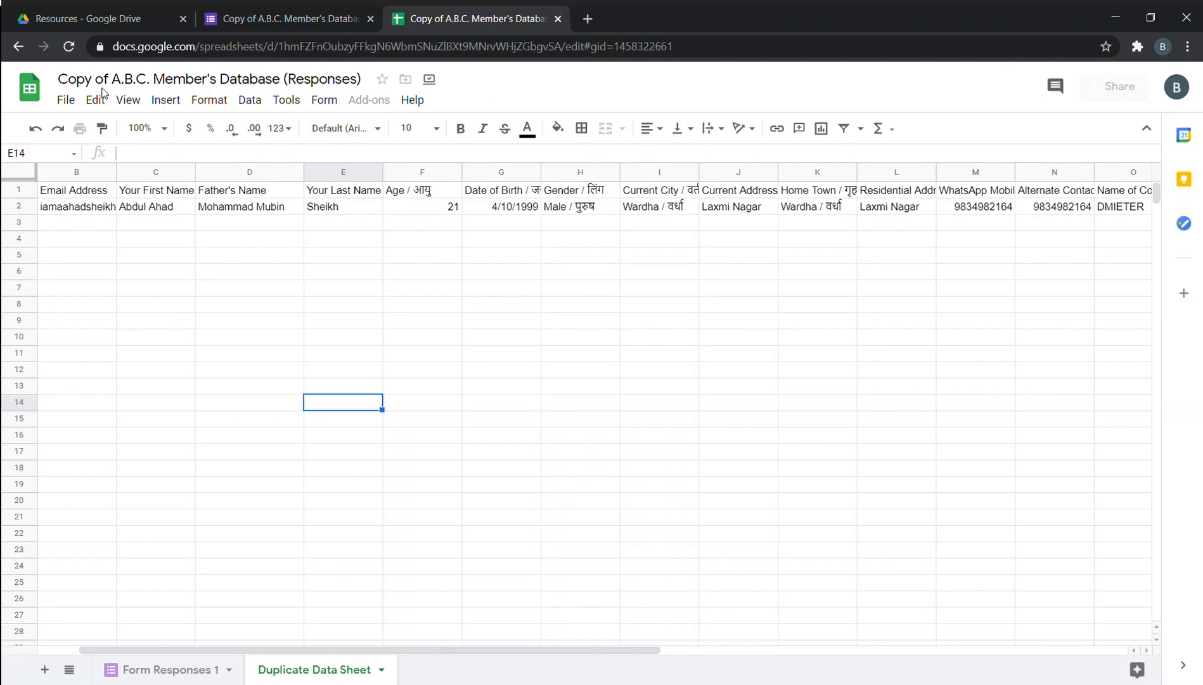